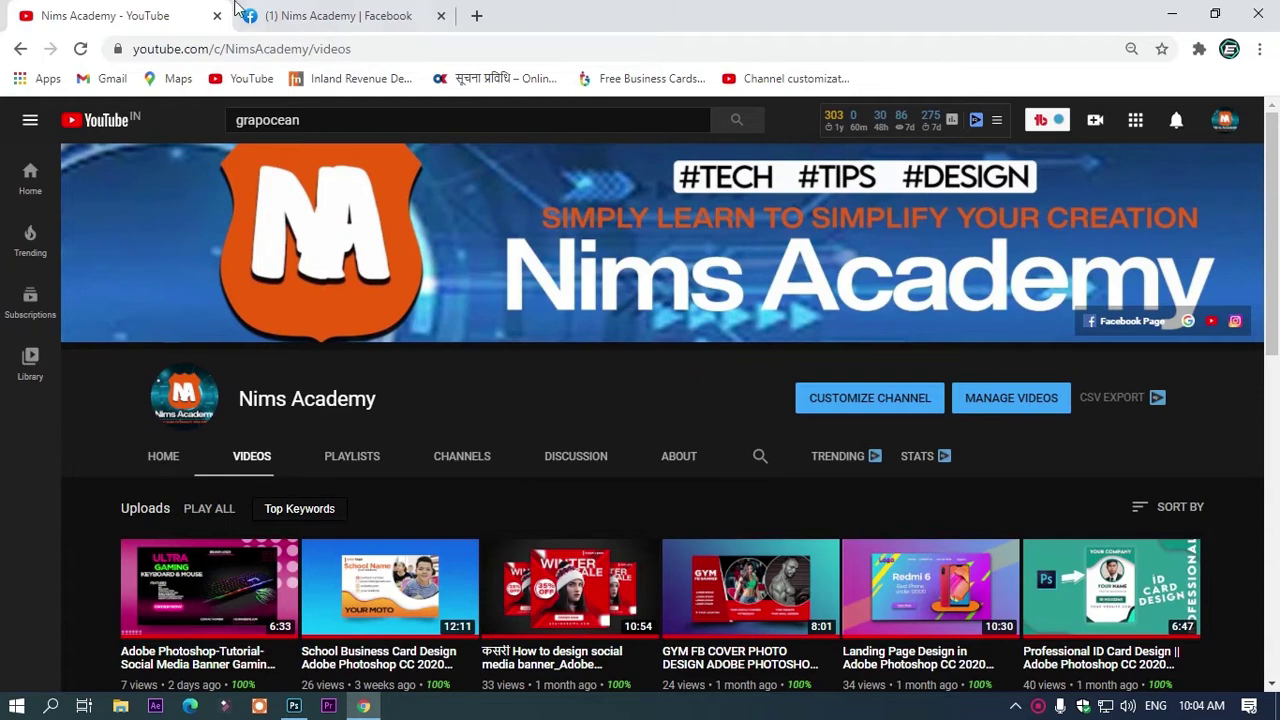
# Switch the browser to the channel's Facebook page tab
pyautogui.click(275, 15)
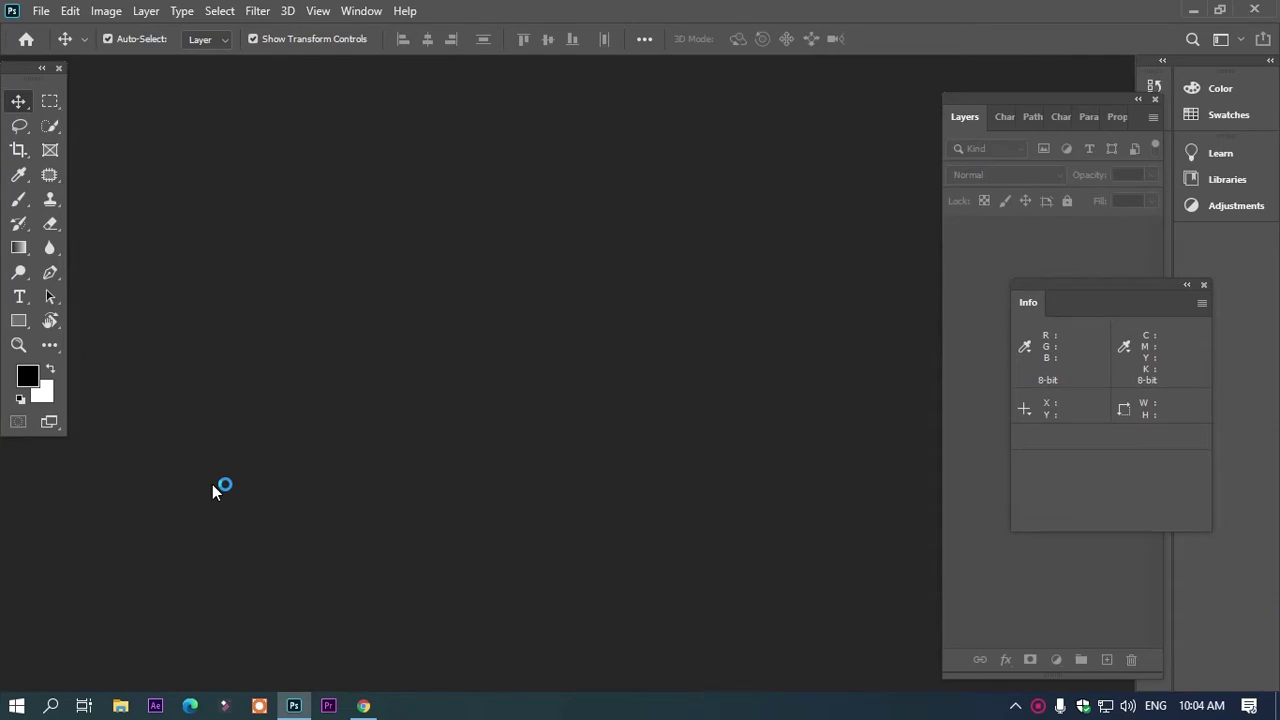
# Start a new document named 'social media post', 1200 px wide by 1200 px high, and create it
pyautogui.click(41, 11)
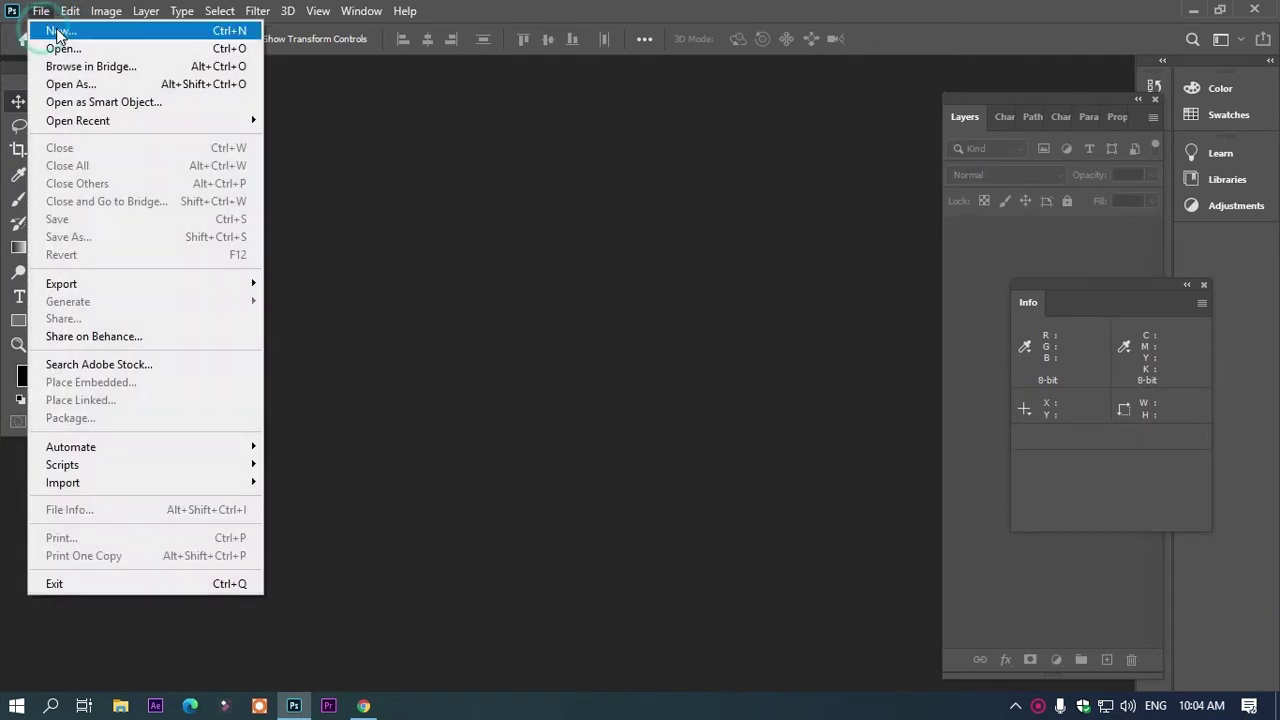
pyautogui.click(59, 35)
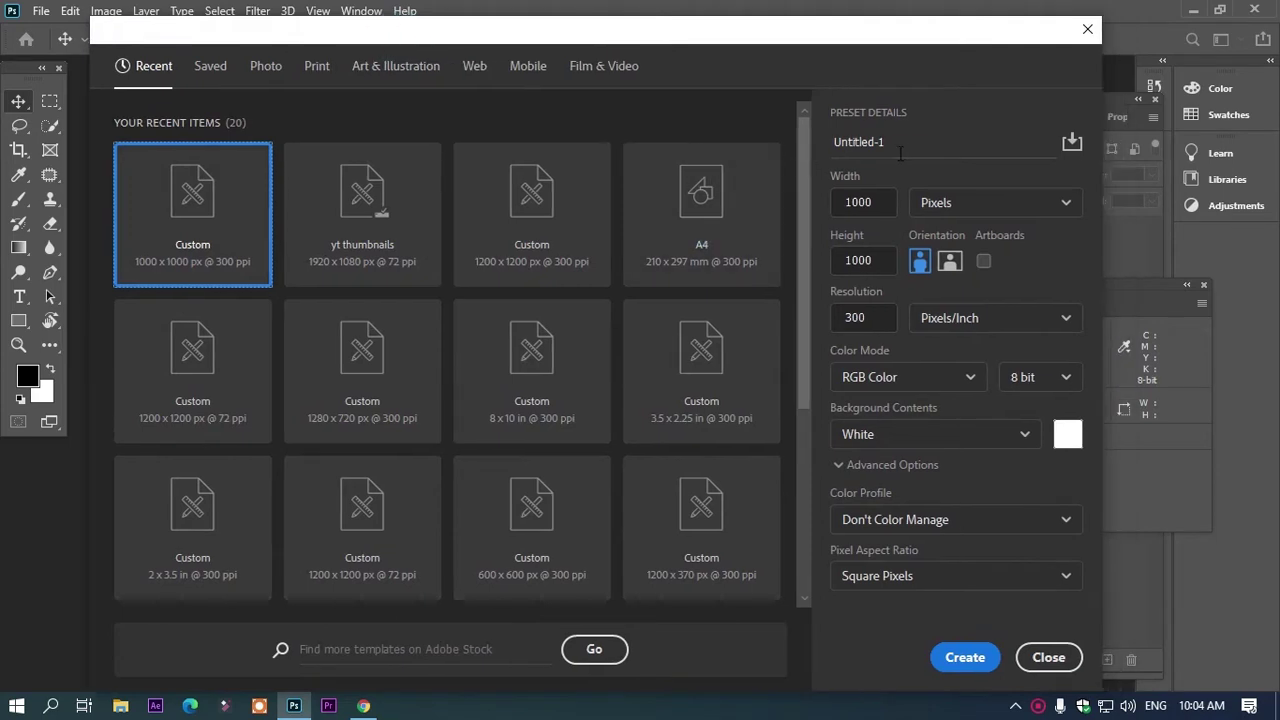
pyautogui.click(907, 145)
pyautogui.write('social media post')
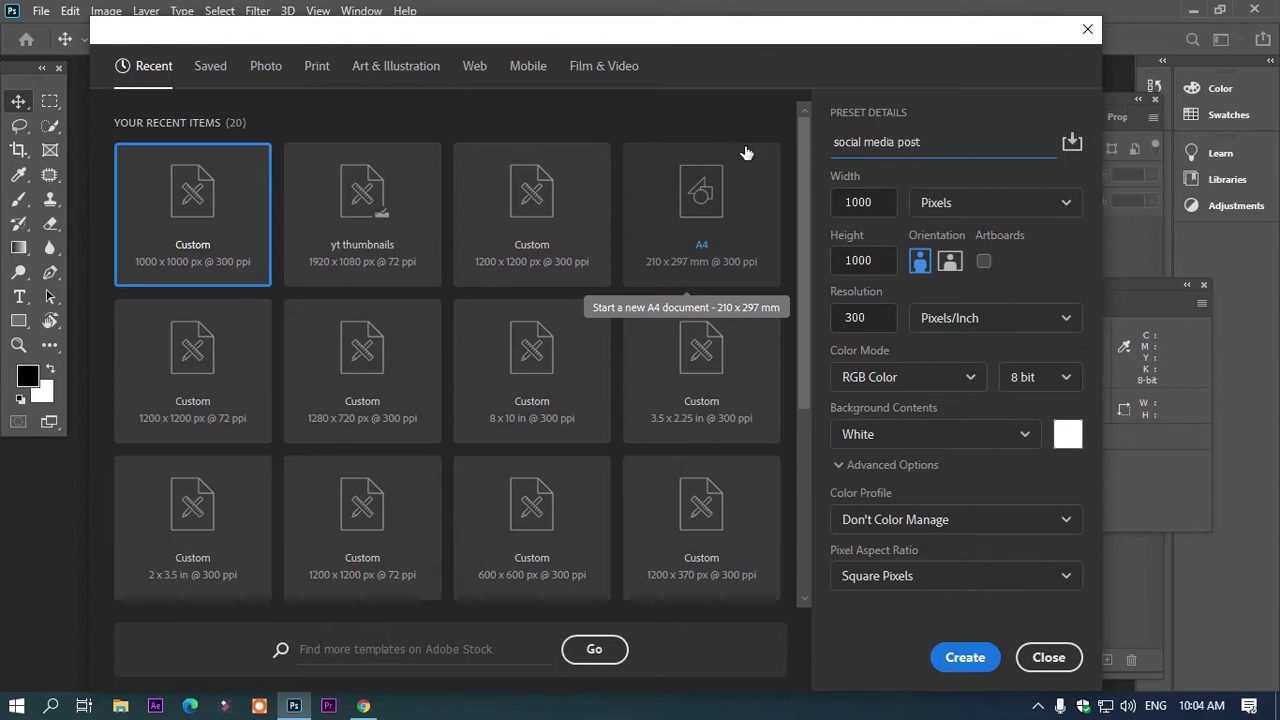
pyautogui.press('Tab')
pyautogui.press('Tab')
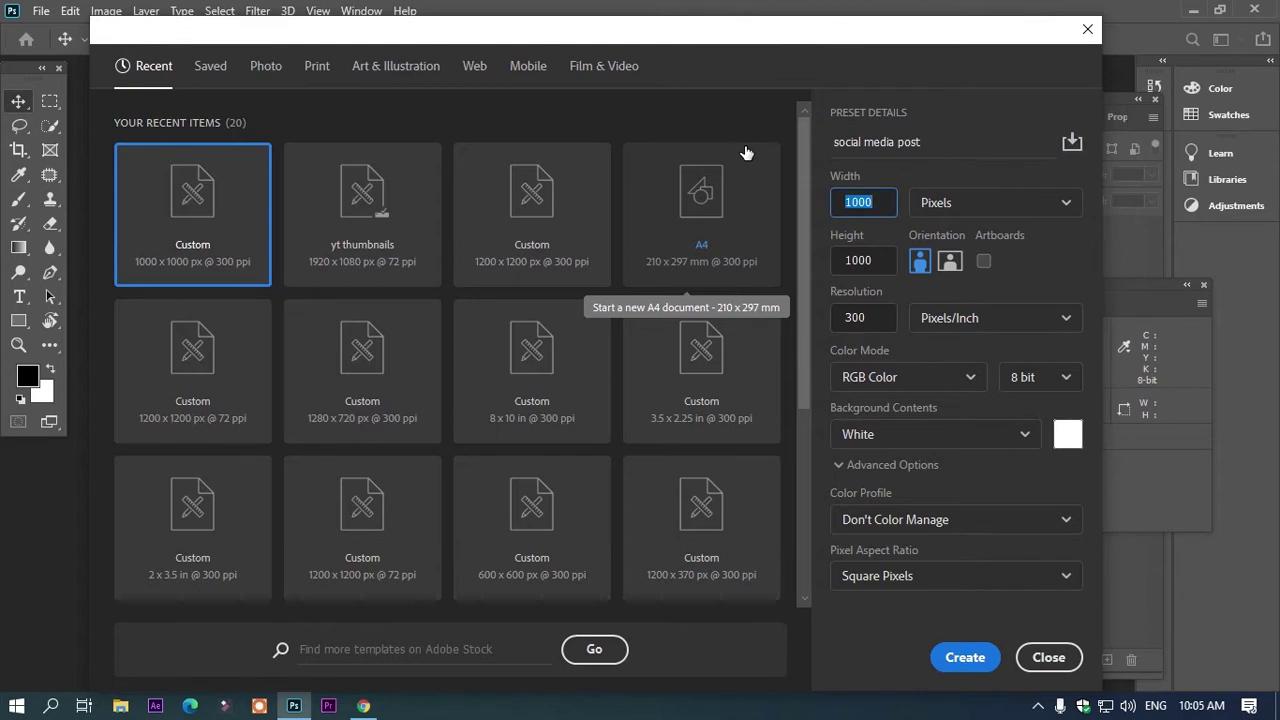
pyautogui.write('12')
pyautogui.press('Tab')
pyautogui.press('Tab')
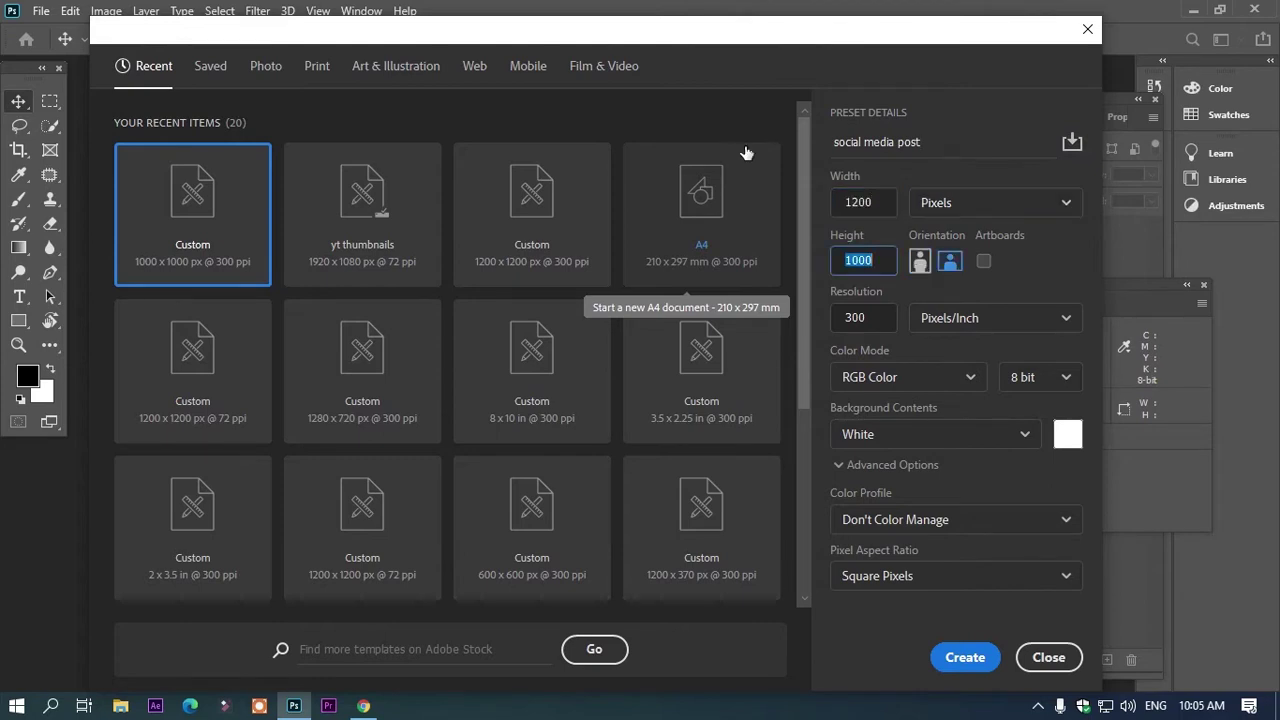
pyautogui.write('12')
pyautogui.click(966, 658)
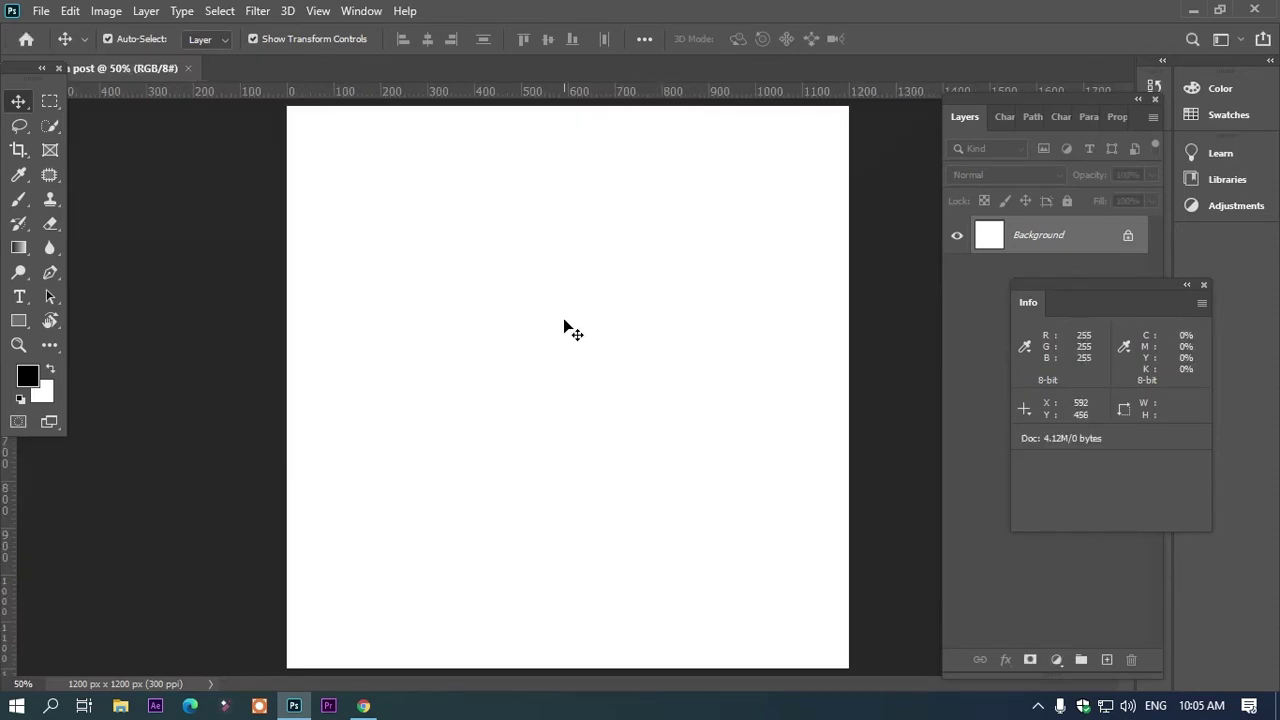
# Draw a rectangle shape covering the entire canvas
pyautogui.click(20, 321)
pyautogui.click(100, 321)
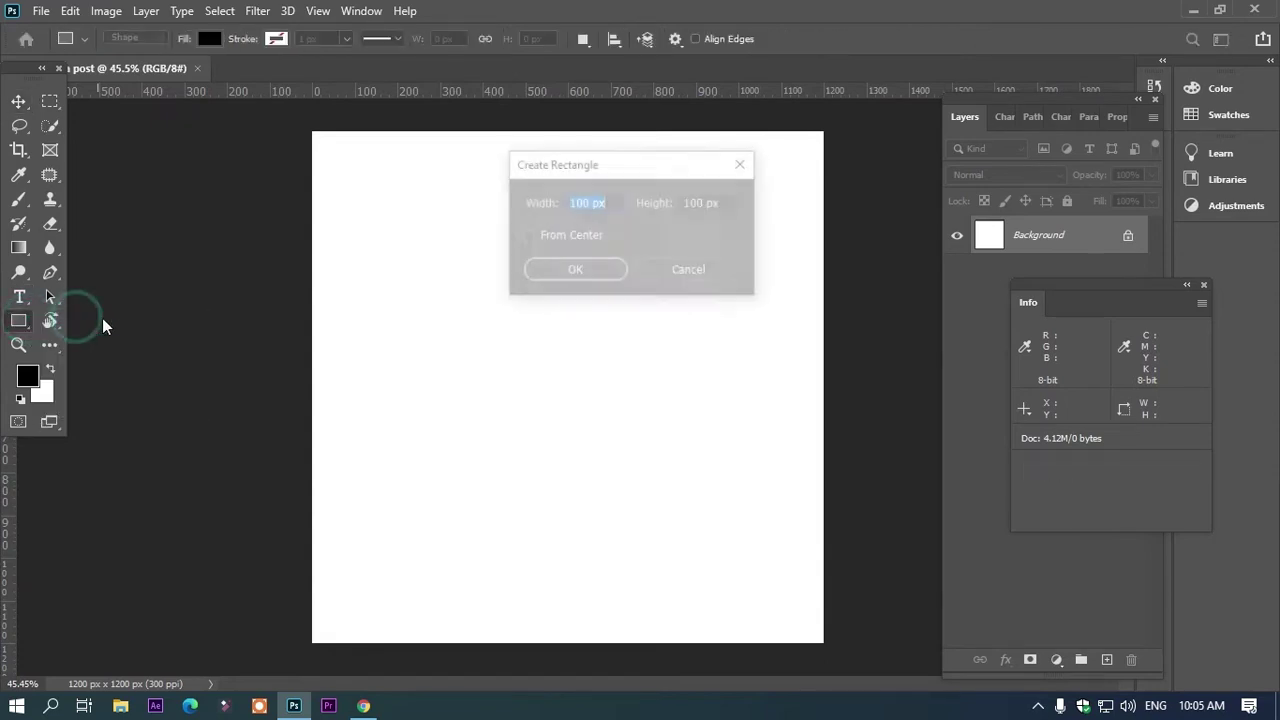
pyautogui.click(663, 276)
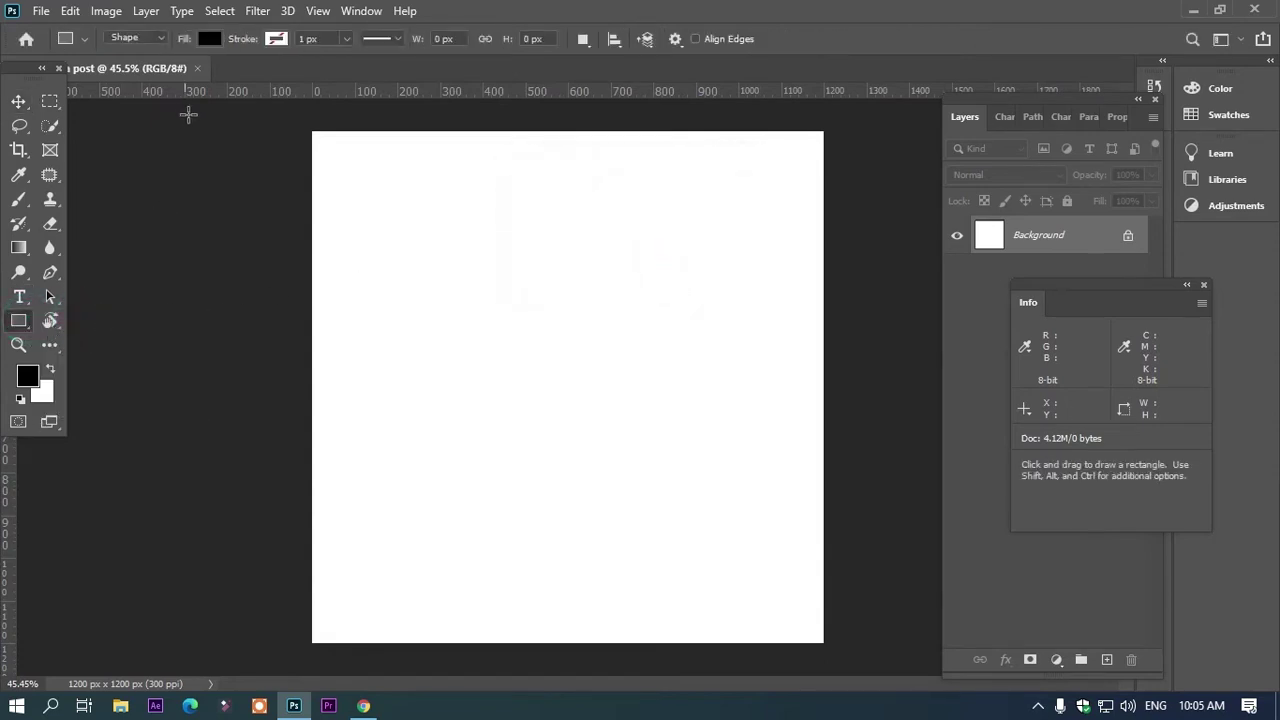
pyautogui.moveTo(297, 120); pyautogui.dragTo(834, 652)
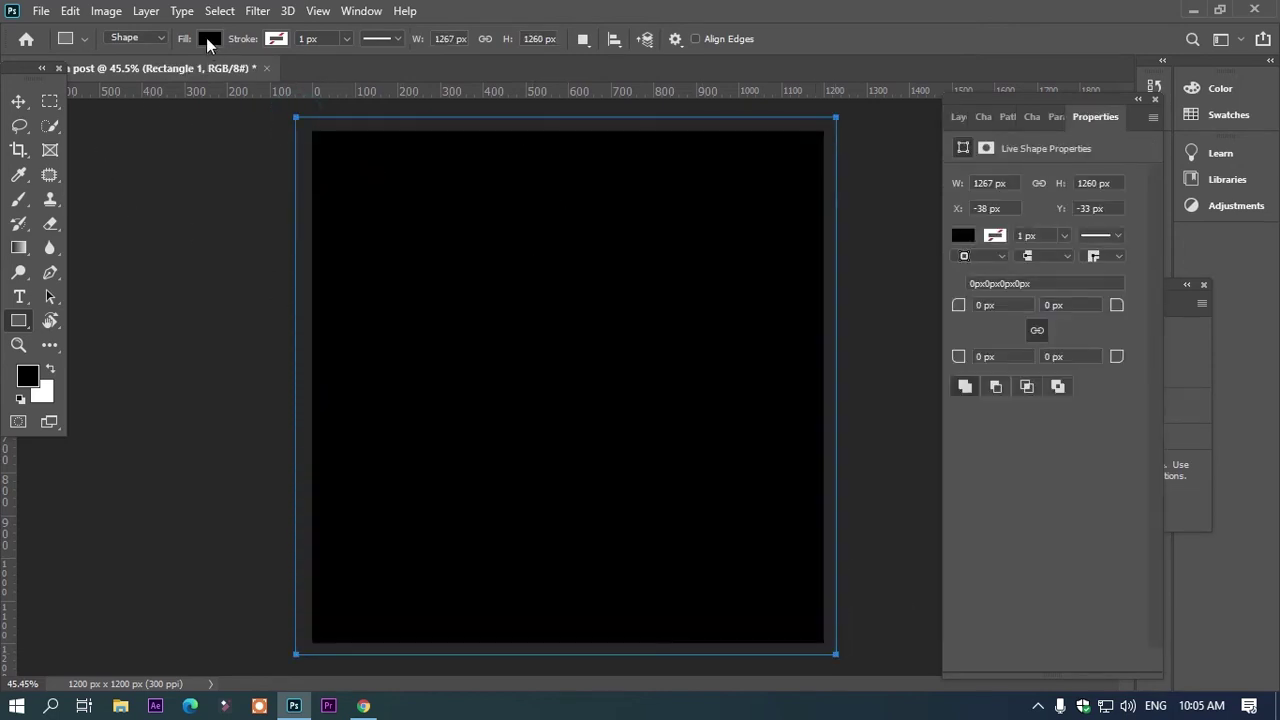
# Fill the rectangle with dark blue from the Dark swatch group
pyautogui.click(207, 38)
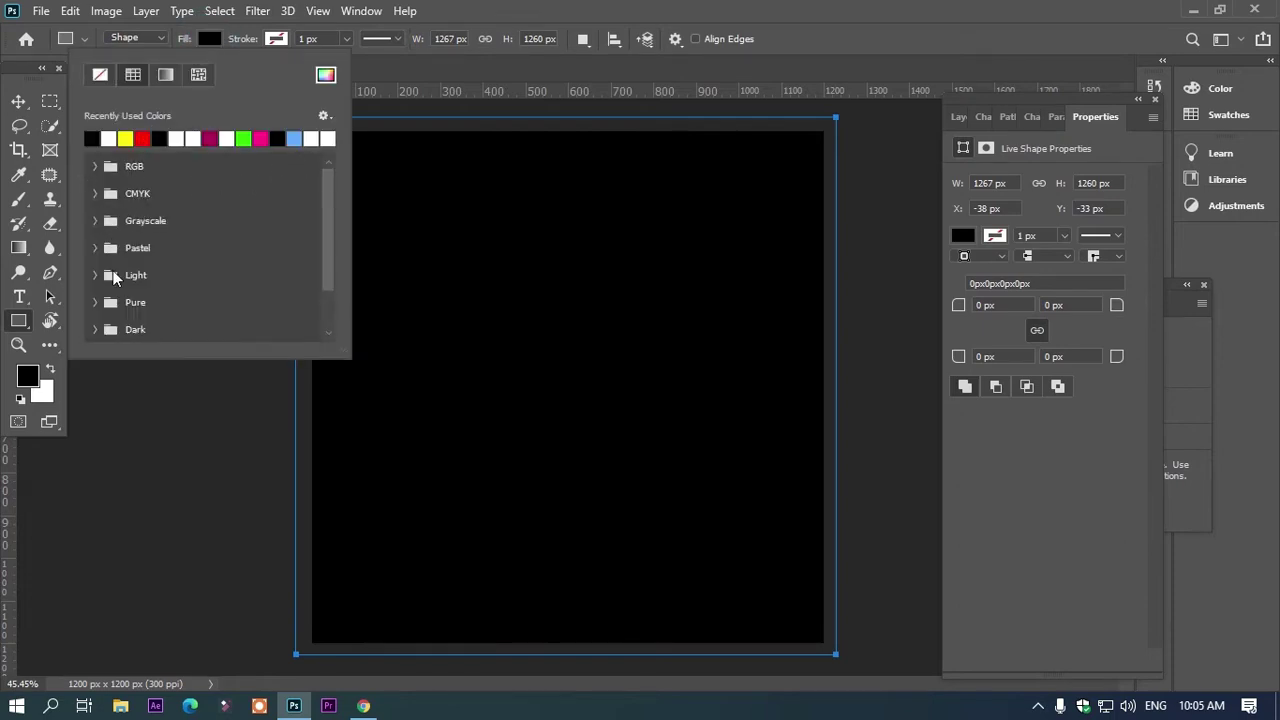
pyautogui.scroll(-1, 113, 317)
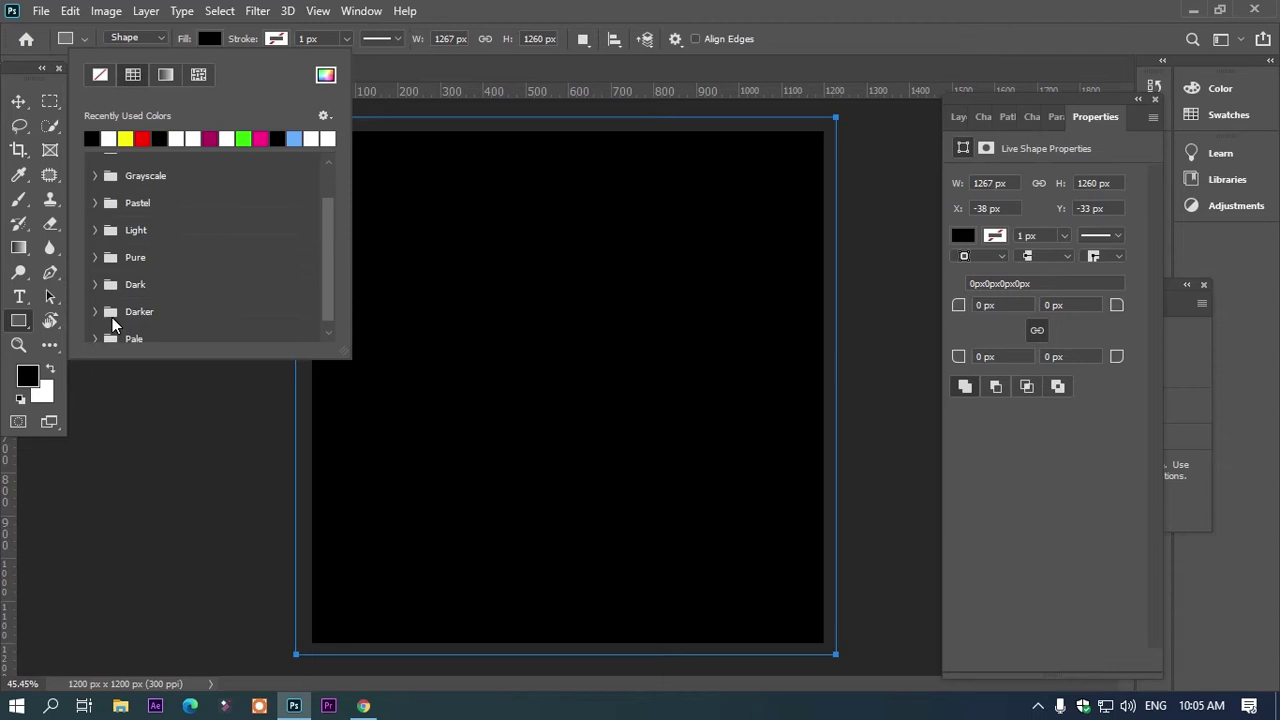
pyautogui.click(92, 270)
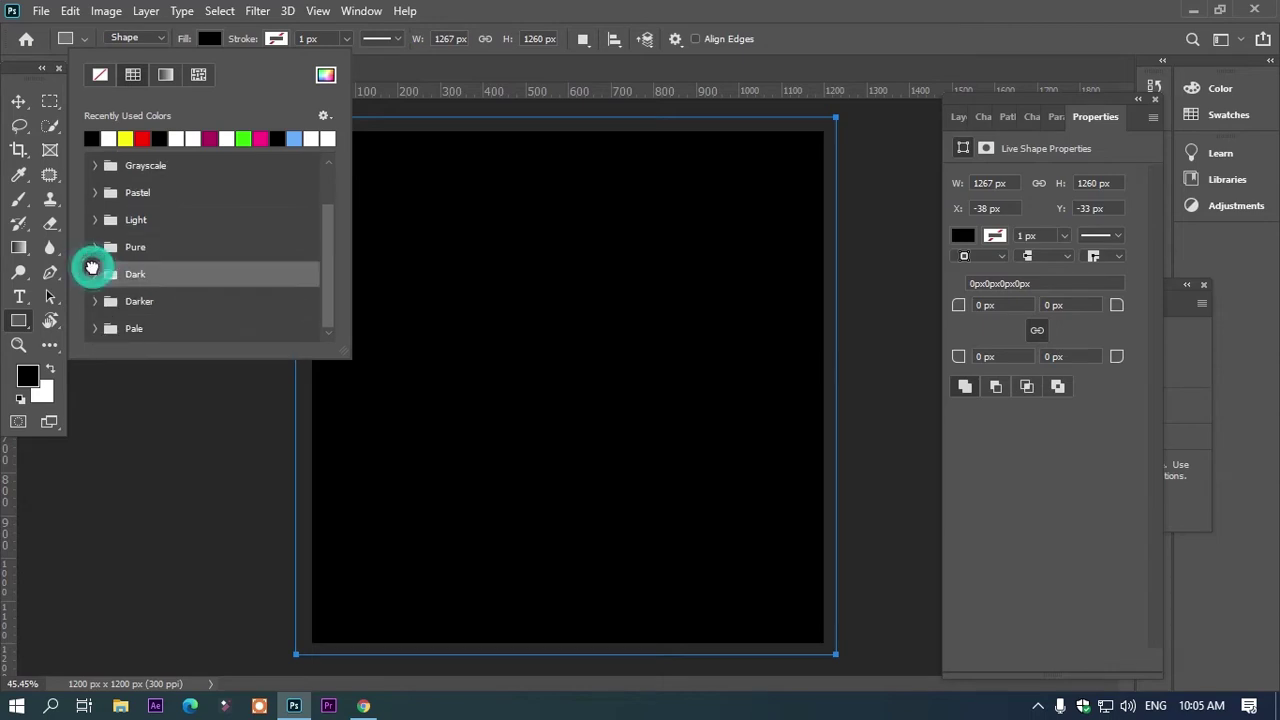
pyautogui.click(283, 297)
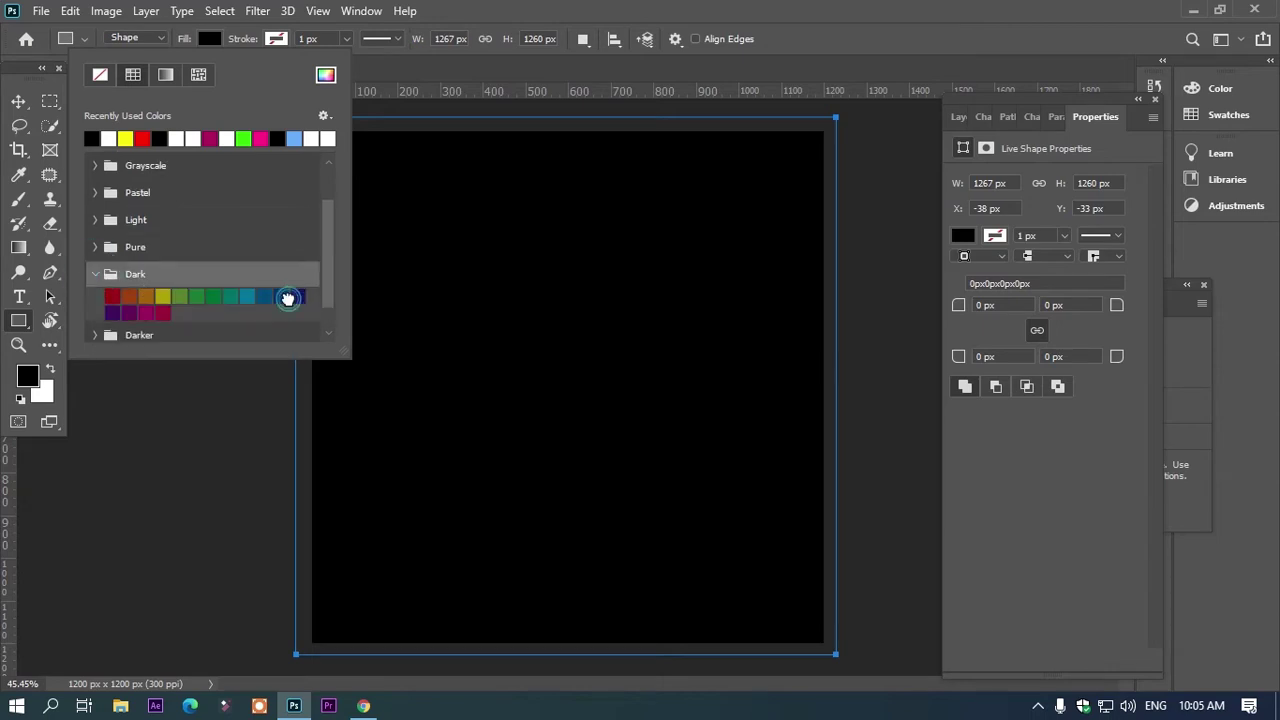
pyautogui.press('Escape')
pyautogui.click(18, 101)
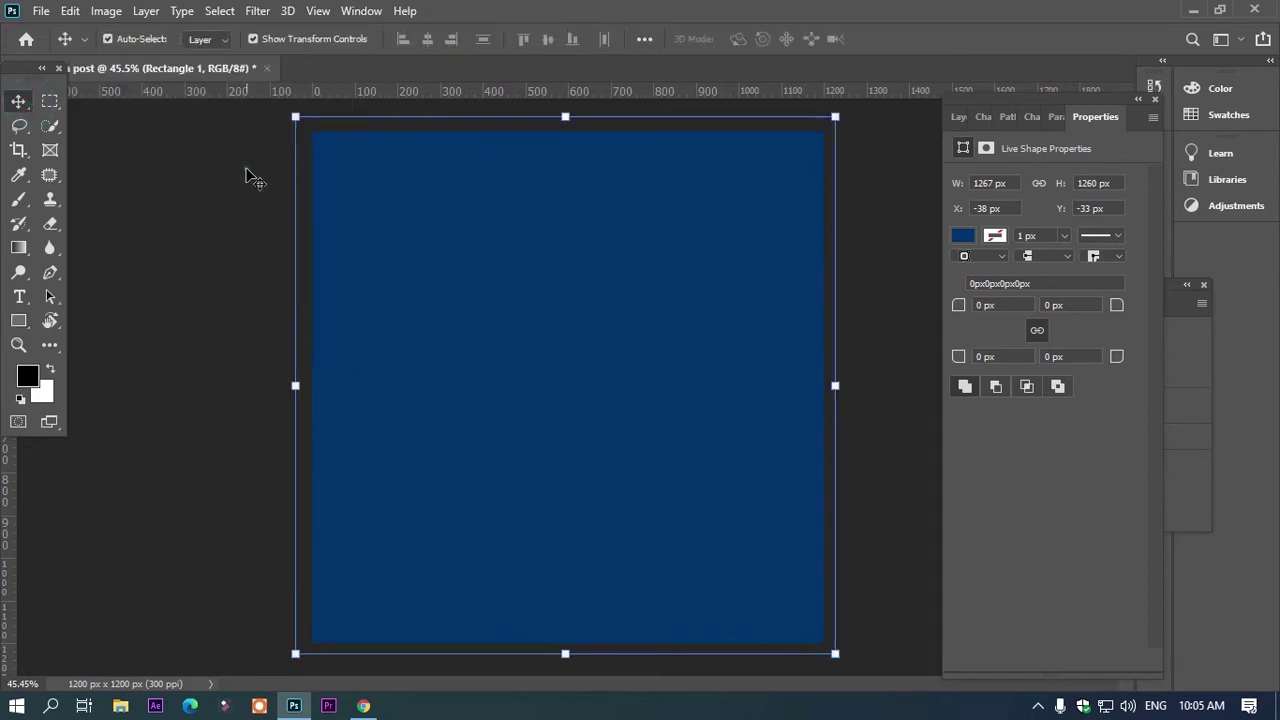
pyautogui.click(245, 170)
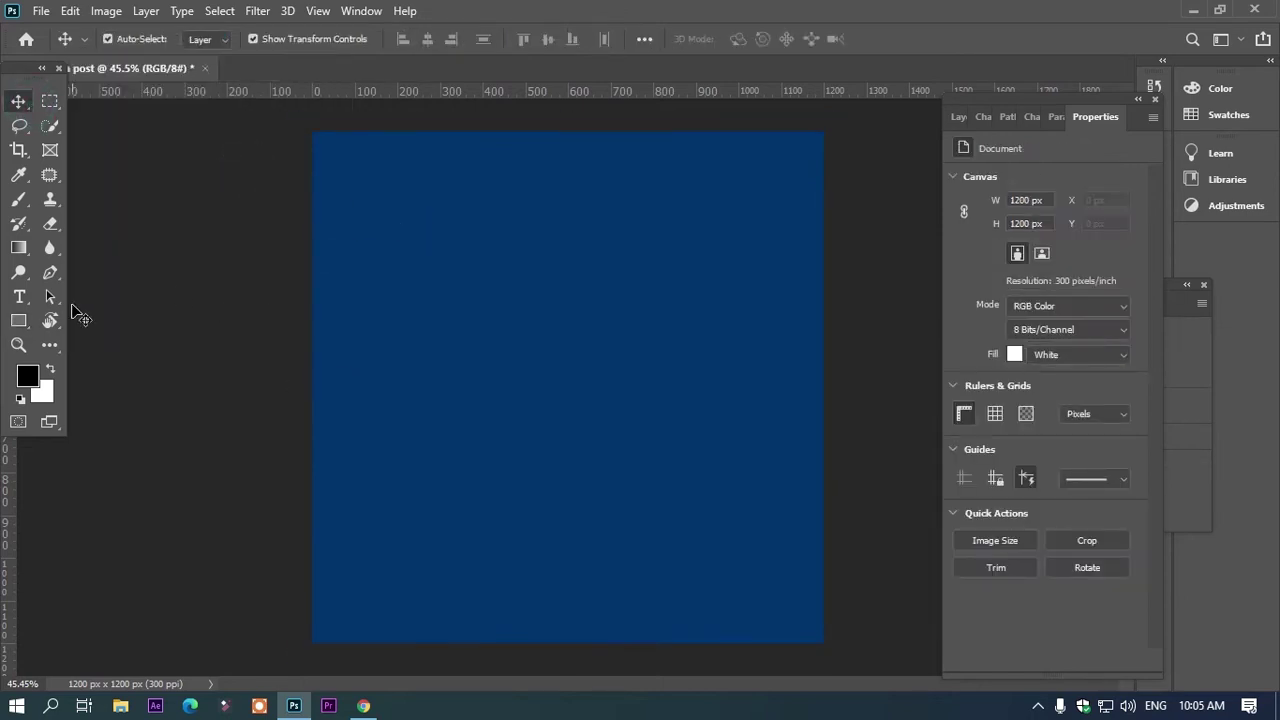
pyautogui.click(31, 319)
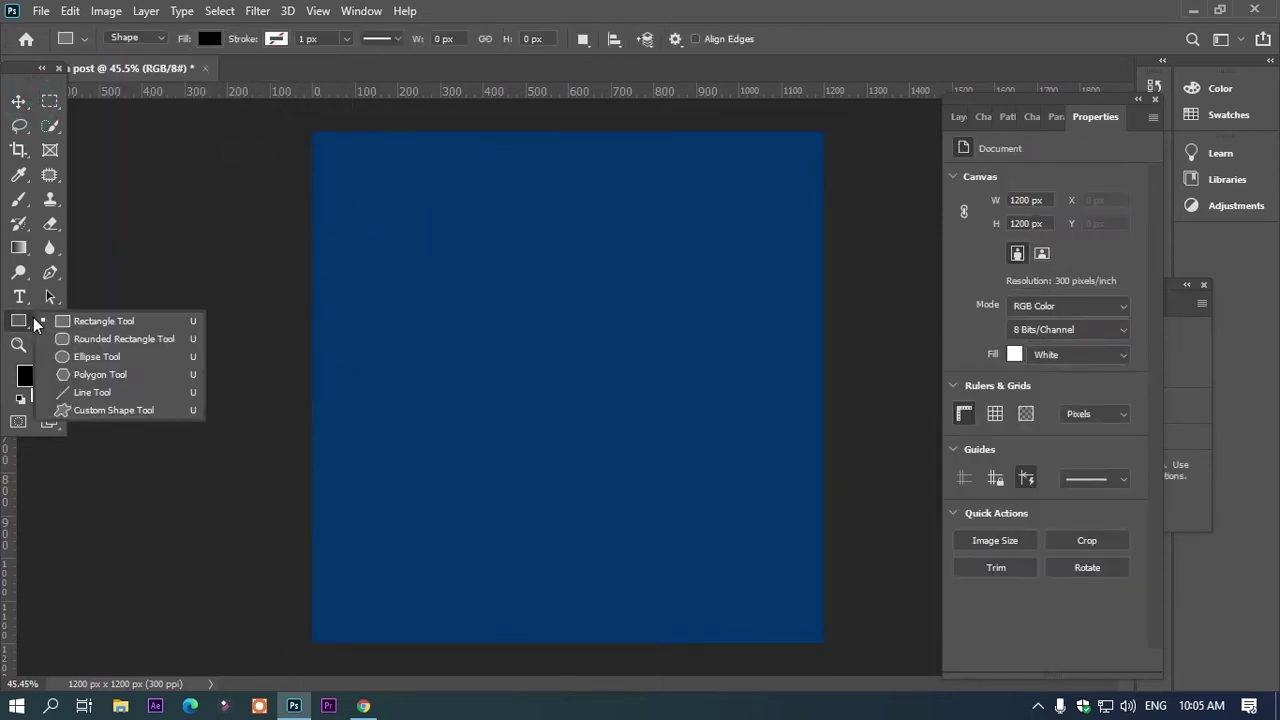
# Draw an 8-sided polygon on the left side of the canvas
pyautogui.click(96, 374)
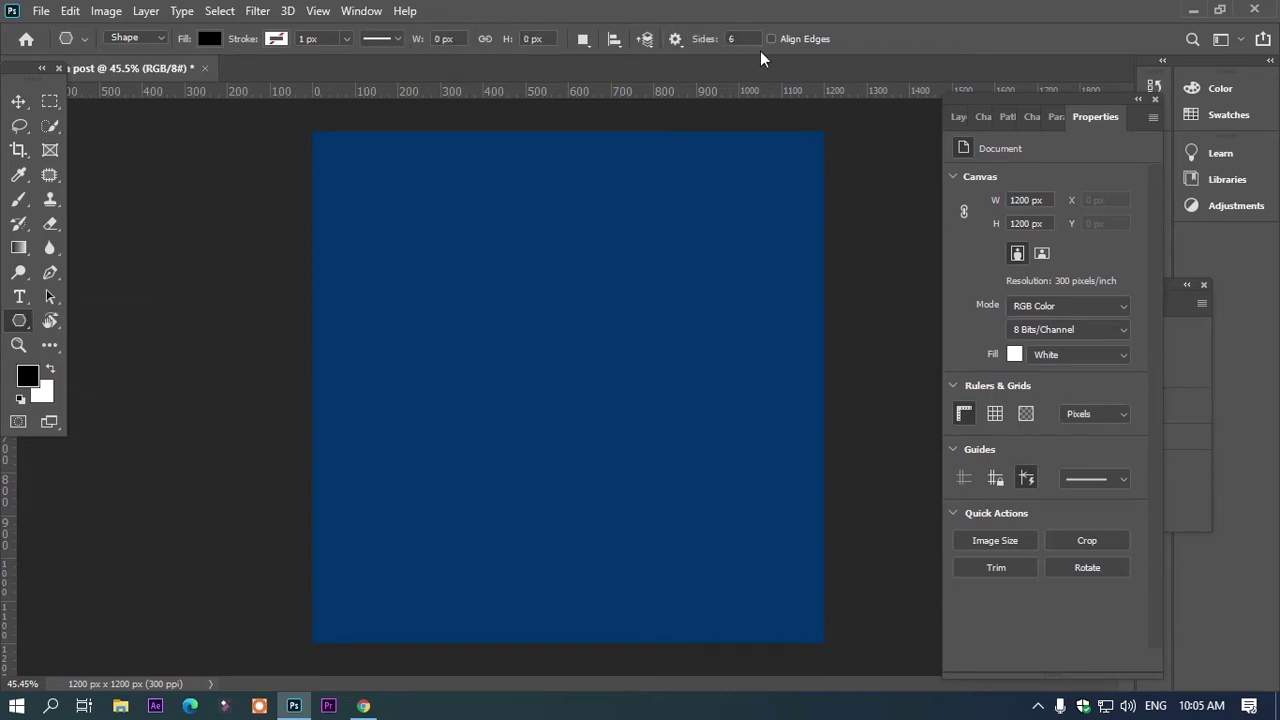
pyautogui.doubleClick(734, 44)
pyautogui.press('Down')
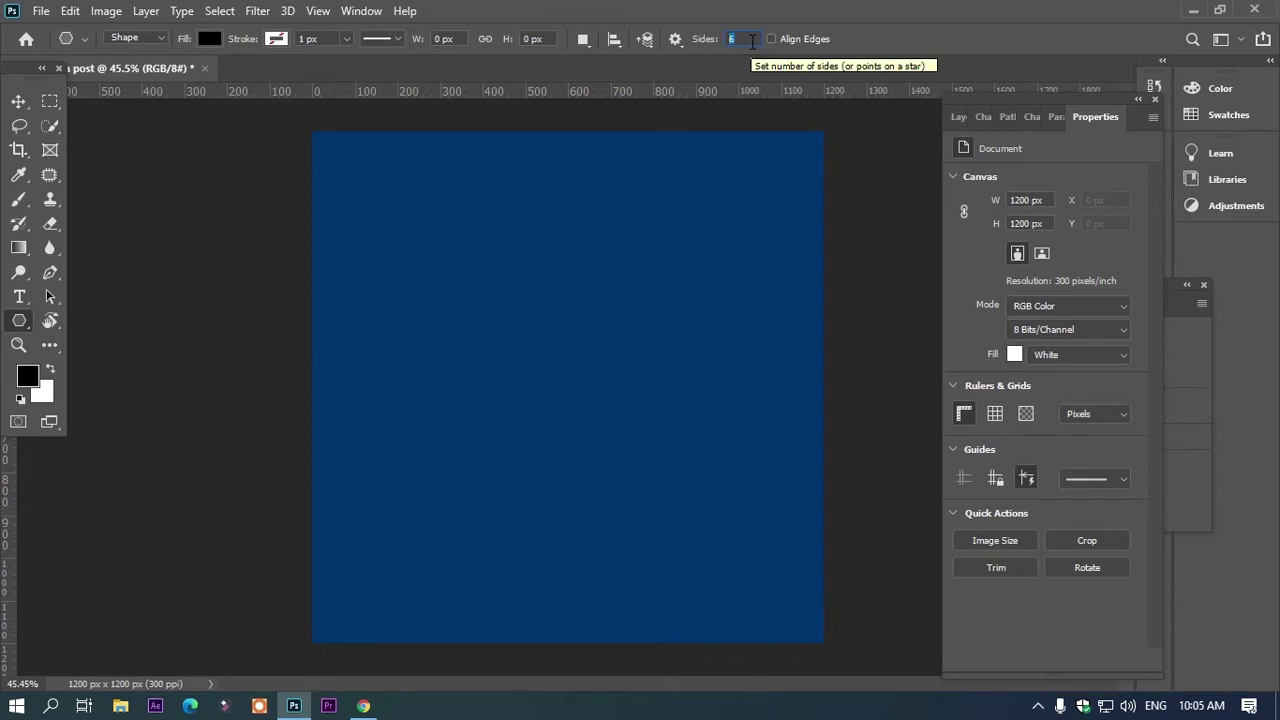
pyautogui.write('8')
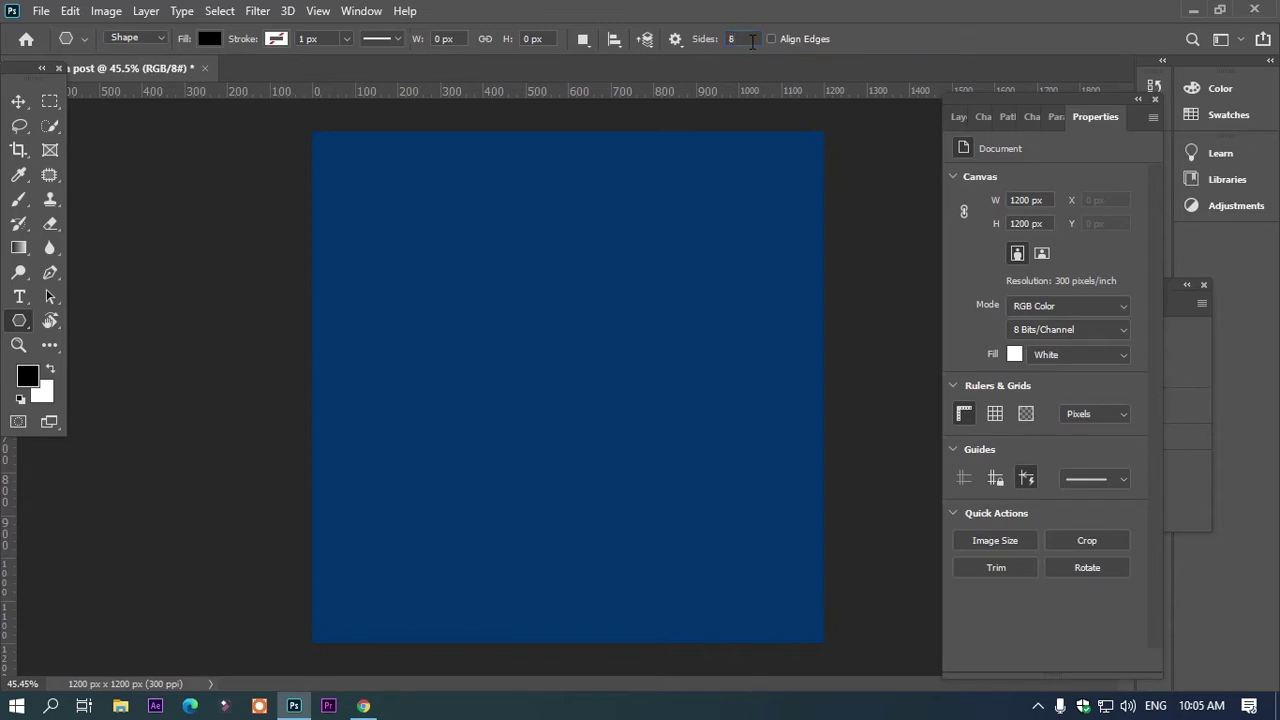
pyautogui.moveTo(377, 269)
pyautogui.mouseDown()
pyautogui.moveTo(471, 394)
pyautogui.moveTo(444, 293)
pyautogui.moveTo(472, 374)
pyautogui.mouseUp()
# Enlarge the black octagon to about 493 px and shift it up and left
pyautogui.press('v')
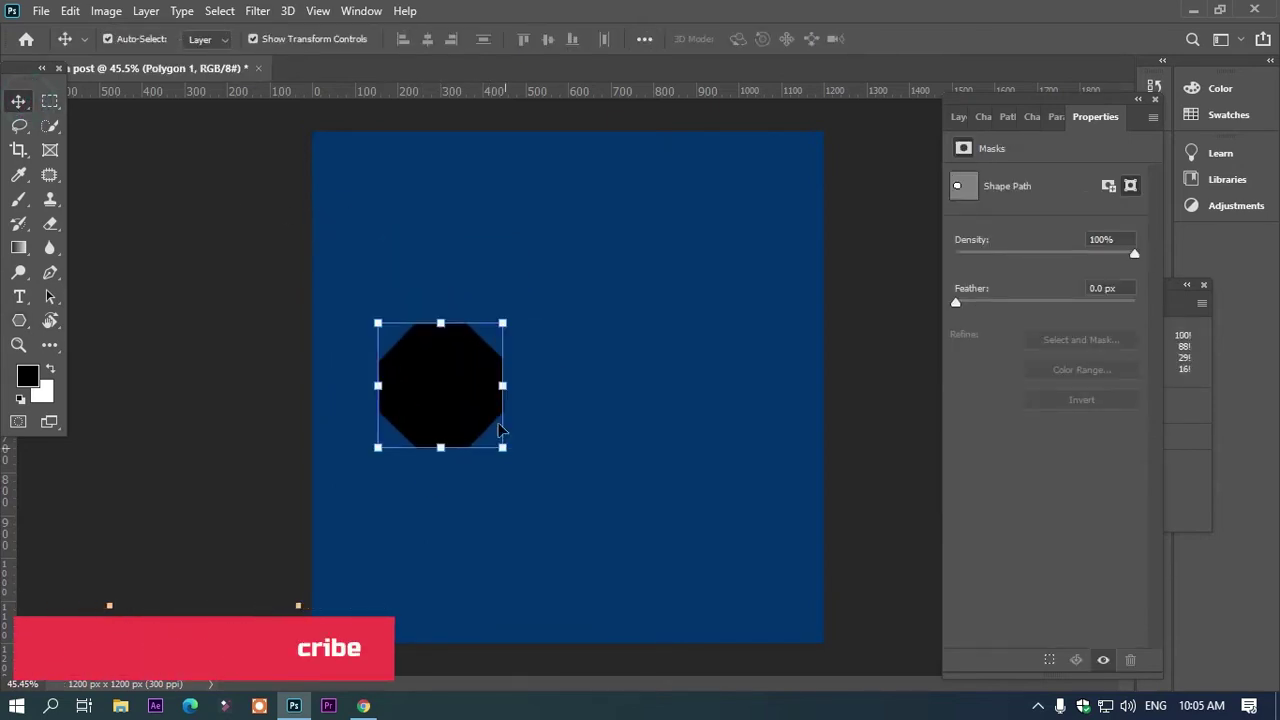
pyautogui.moveTo(502, 447); pyautogui.dragTo(600, 521)
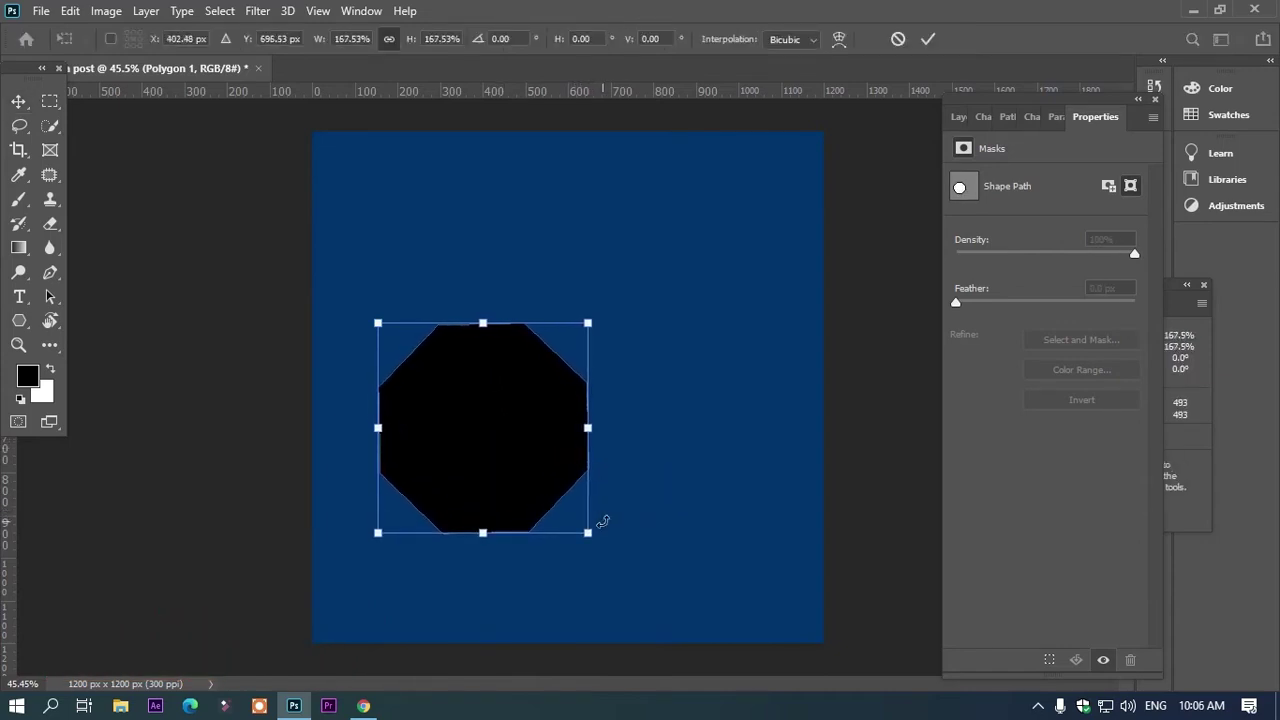
pyautogui.moveTo(506, 450); pyautogui.dragTo(486, 419)
# Commit the octagon, duplicate it, and give the original Polygon 1 a white fill
pyautogui.press('Return')
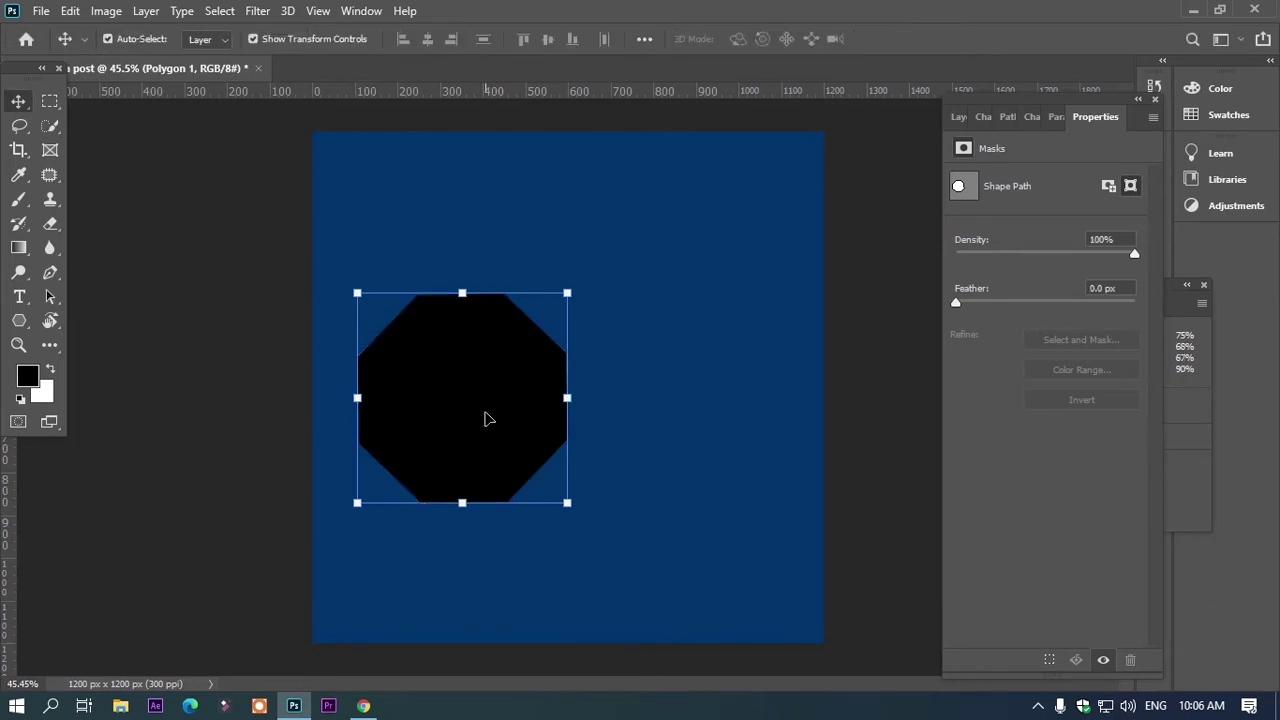
pyautogui.click(248, 242)
pyautogui.click(434, 332)
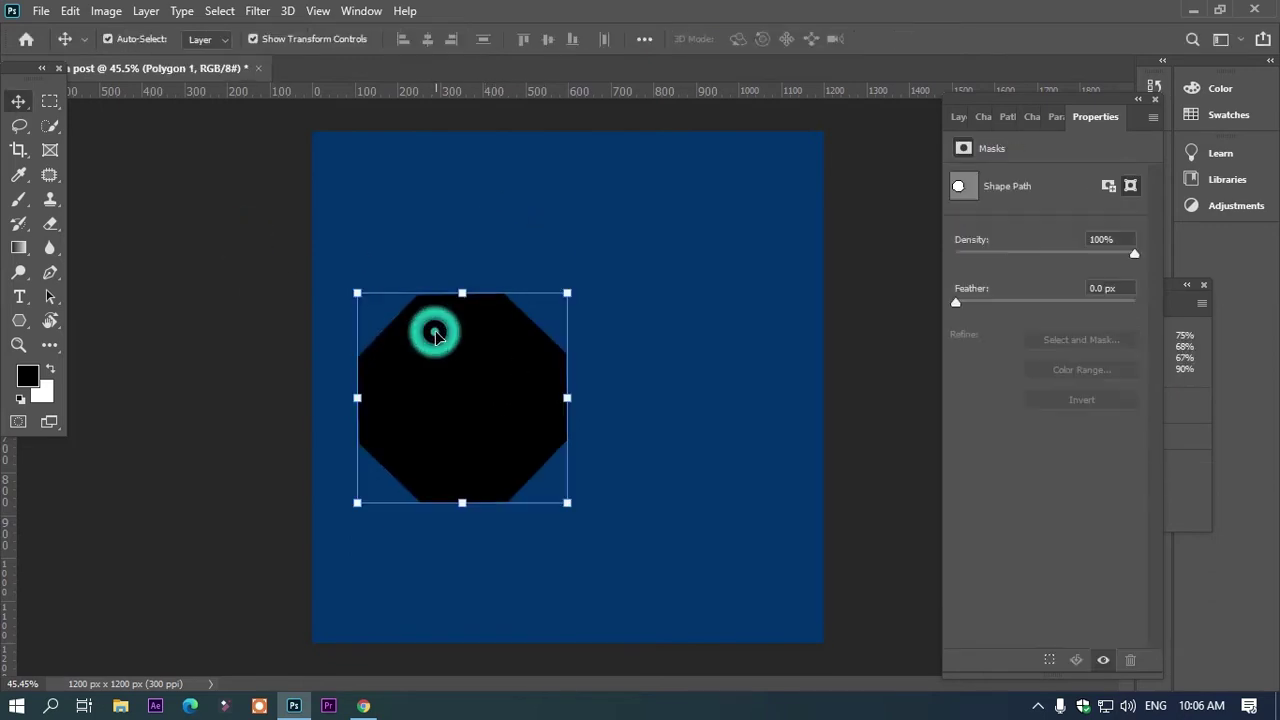
pyautogui.keyDown('alt'); pyautogui.click(435, 340); pyautogui.keyUp('alt')
pyautogui.press('F7')
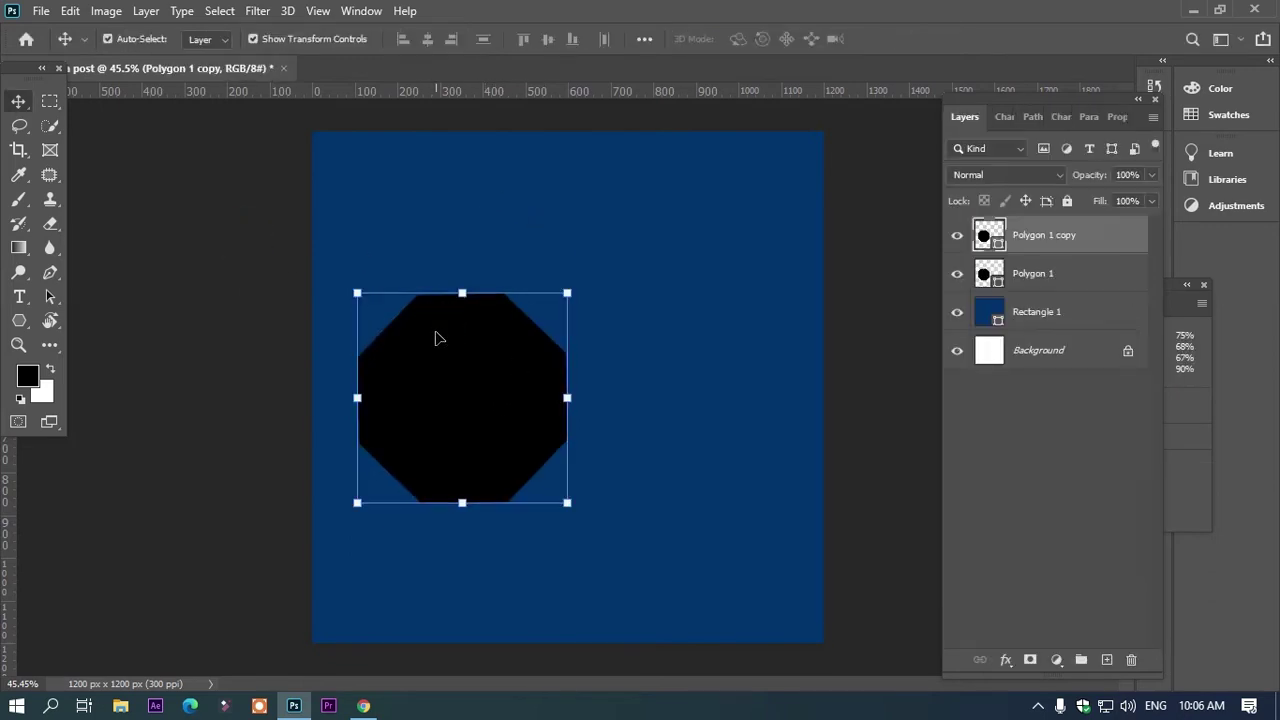
pyautogui.click(1003, 270)
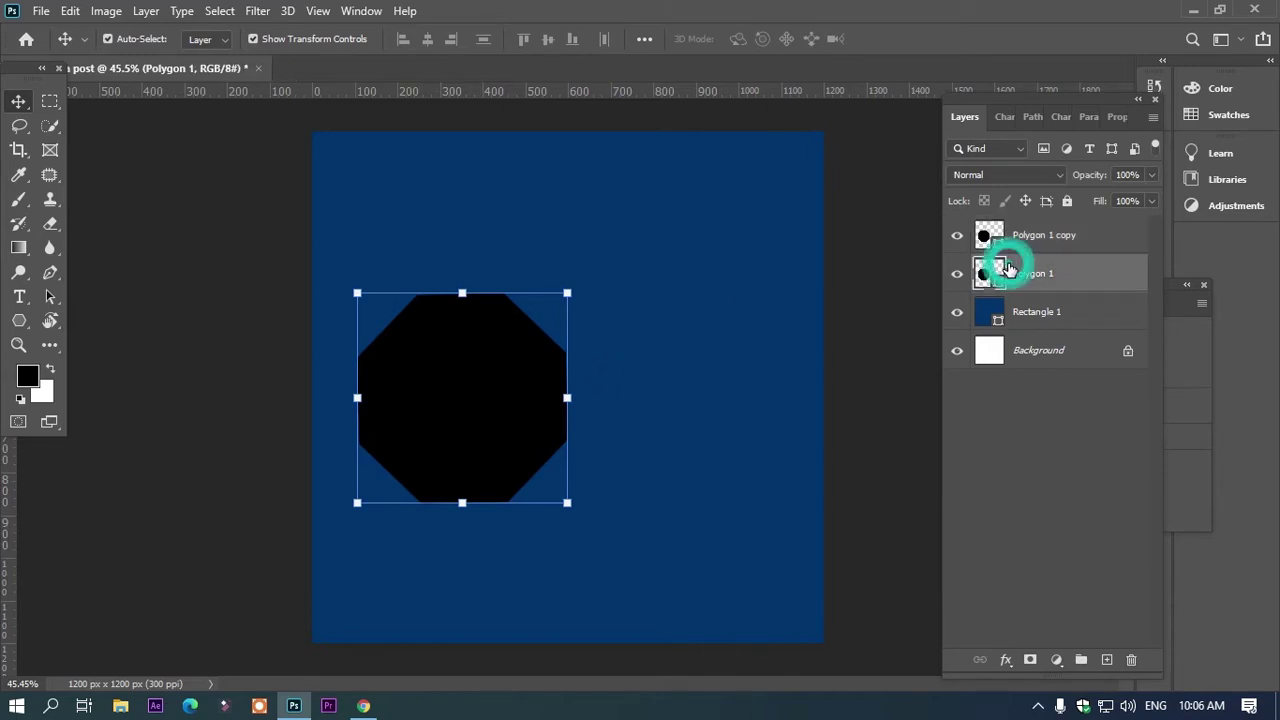
pyautogui.doubleClick(996, 266)
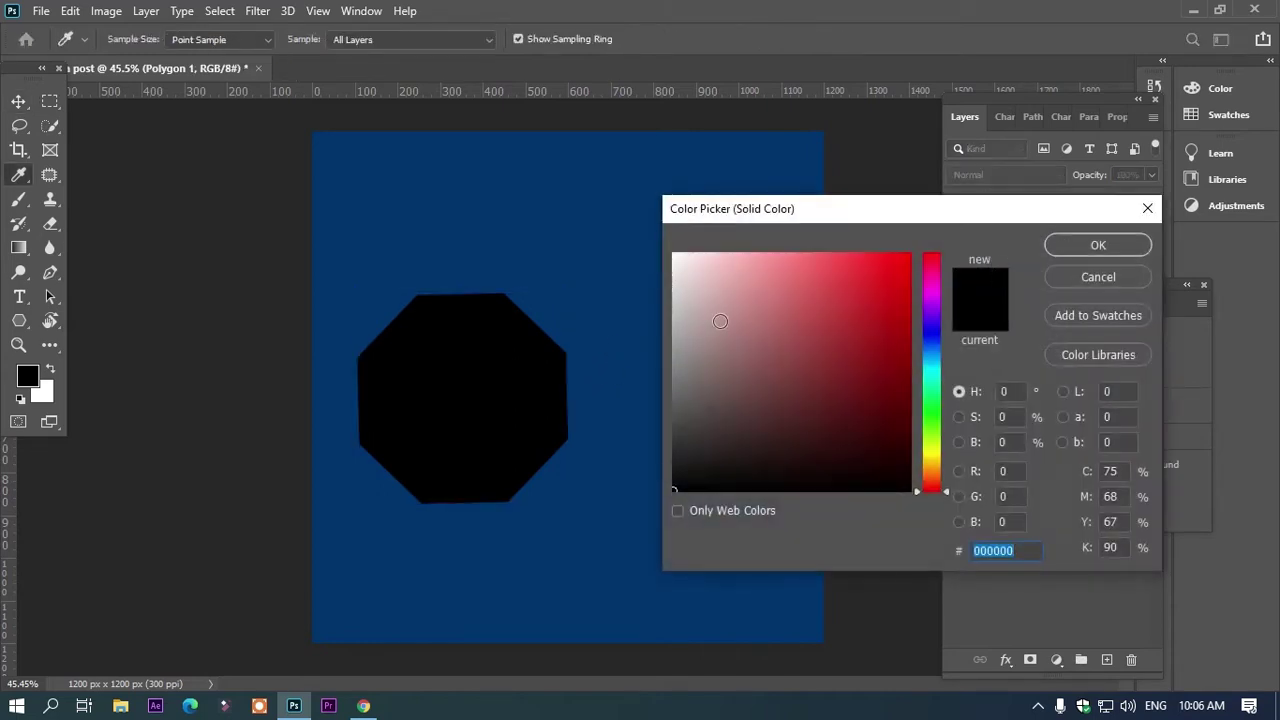
pyautogui.click(717, 321)
pyautogui.click(1097, 245)
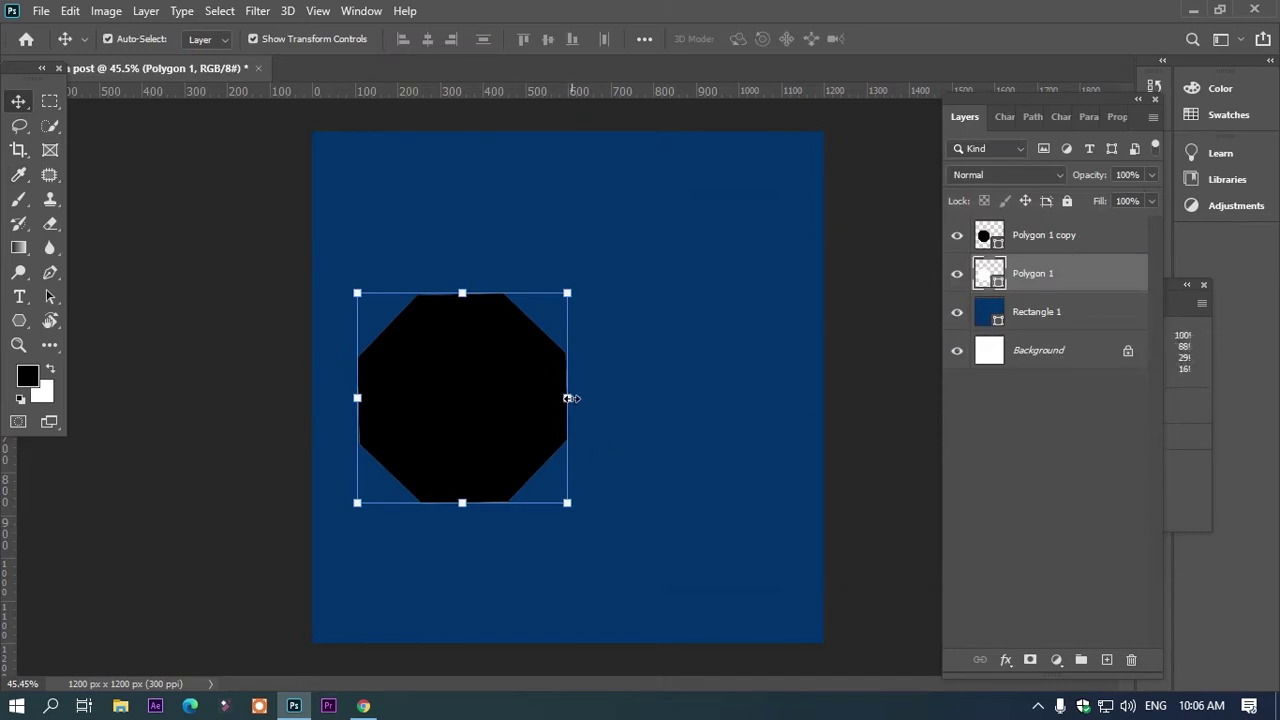
# Scale the white octagon to about 107.6% behind the black one and nudge it into place
pyautogui.moveTo(568, 398); pyautogui.dragTo(588, 403)
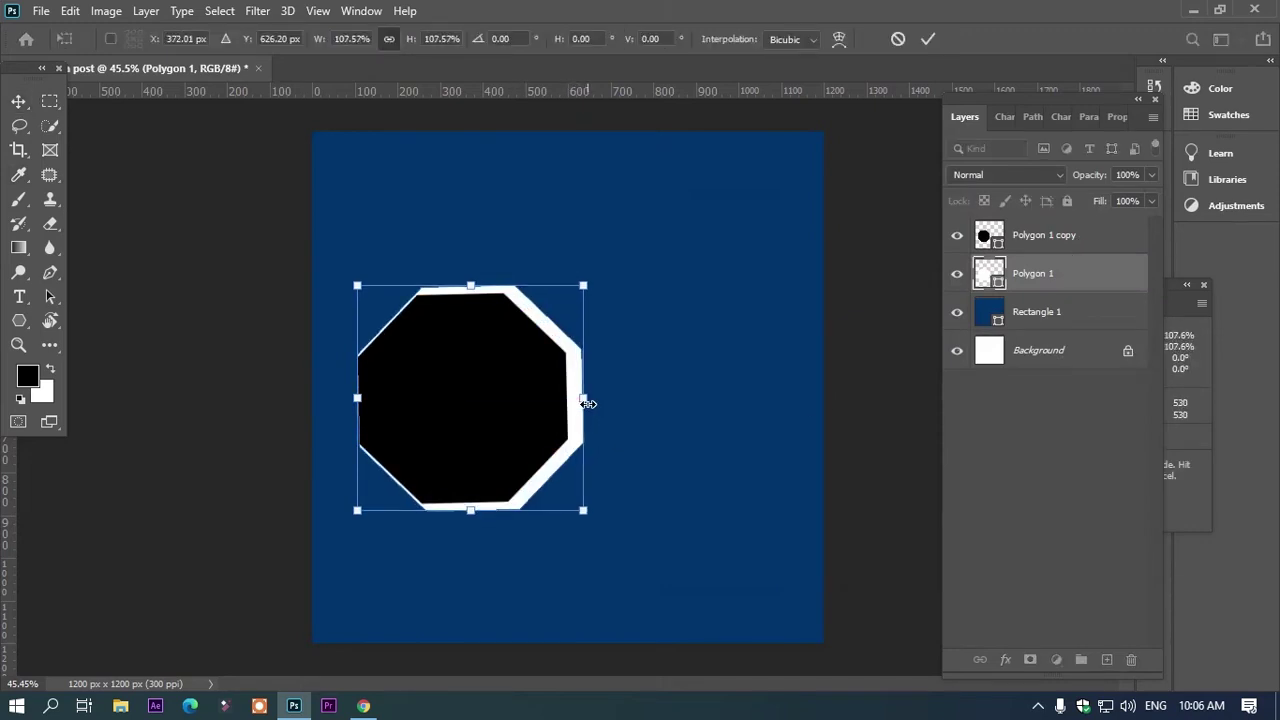
pyautogui.hotkey('shift', 'Left')
pyautogui.hotkey('shift', 'Left')
pyautogui.press('Left')
pyautogui.press('Left')
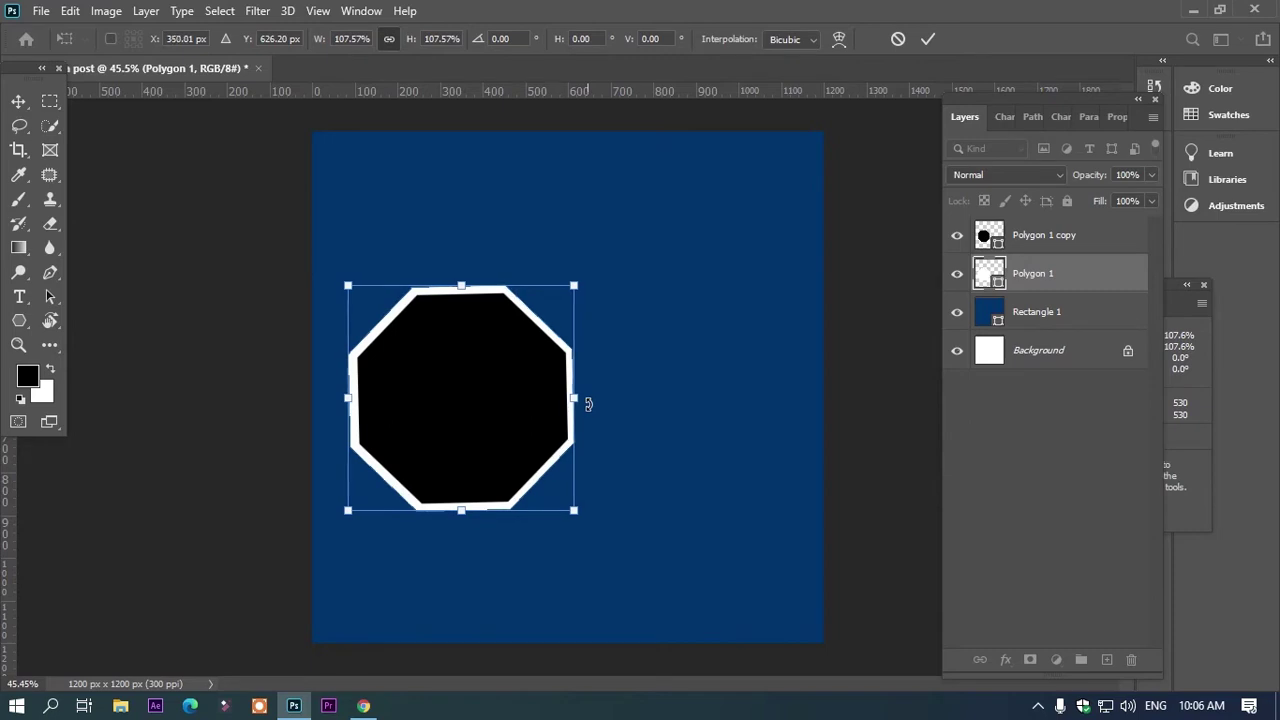
pyautogui.press('Right')
pyautogui.press('Right')
pyautogui.press('Right')
pyautogui.press('Right')
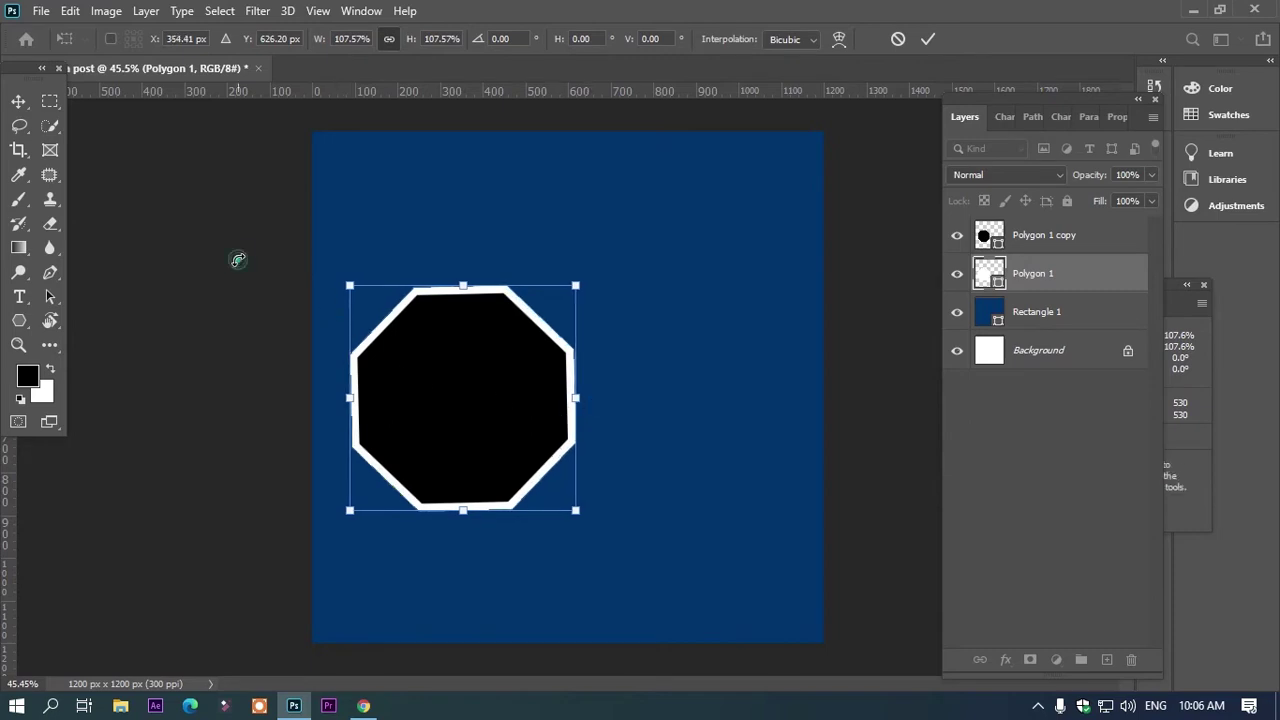
pyautogui.press('Return')
# Align the two octagon layers by their vertical and horizontal centres
pyautogui.moveTo(173, 229); pyautogui.dragTo(588, 512)
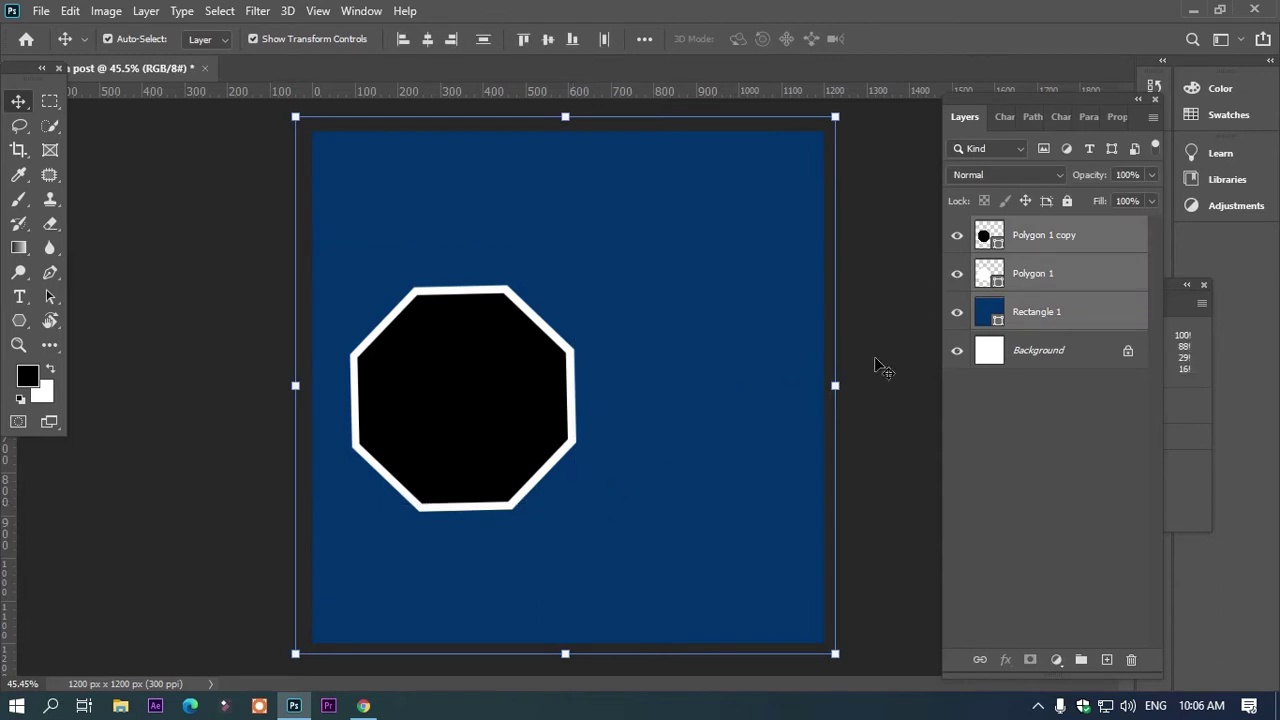
pyautogui.keyDown('ctrl'); pyautogui.click(1035, 313); pyautogui.keyUp('ctrl')
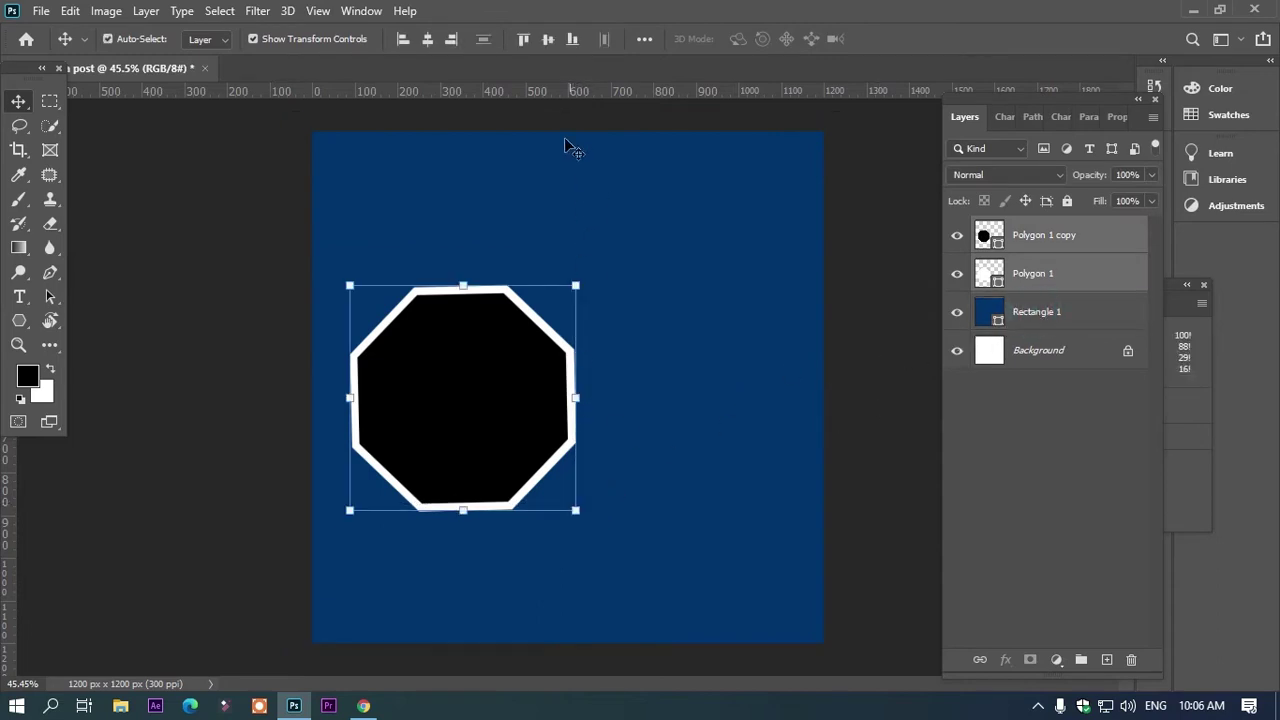
pyautogui.click(551, 40)
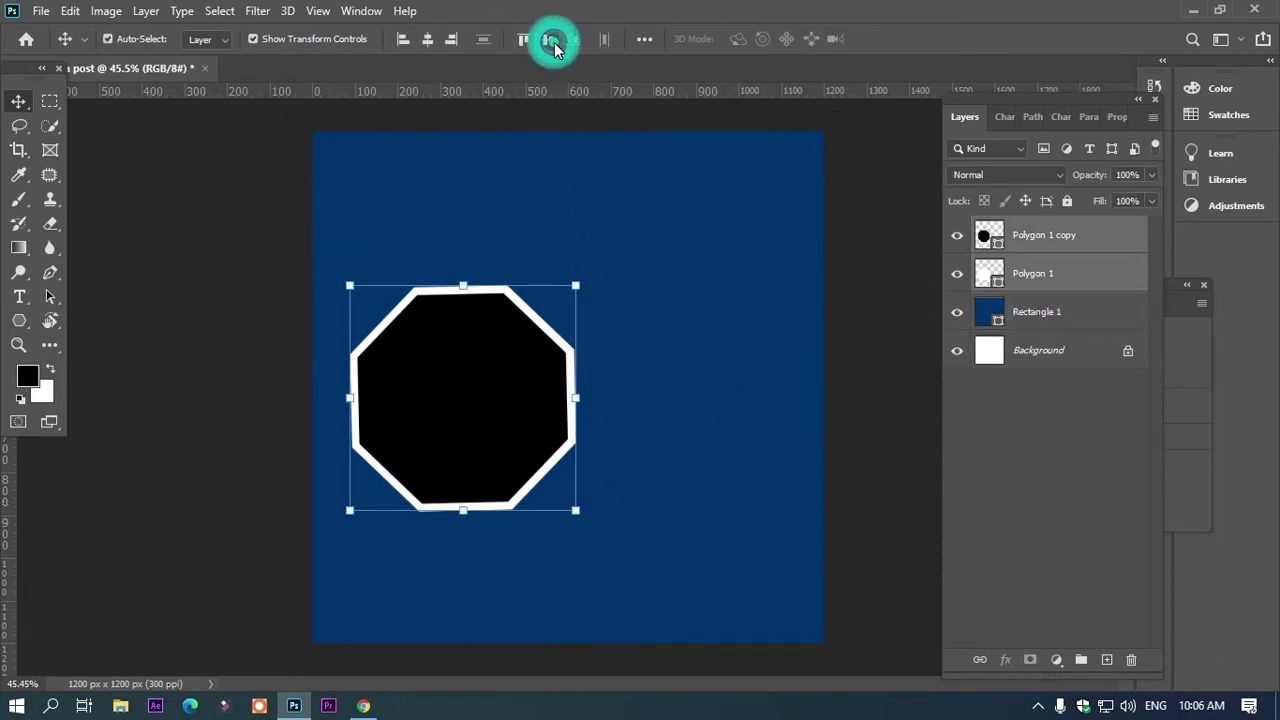
pyautogui.click(430, 42)
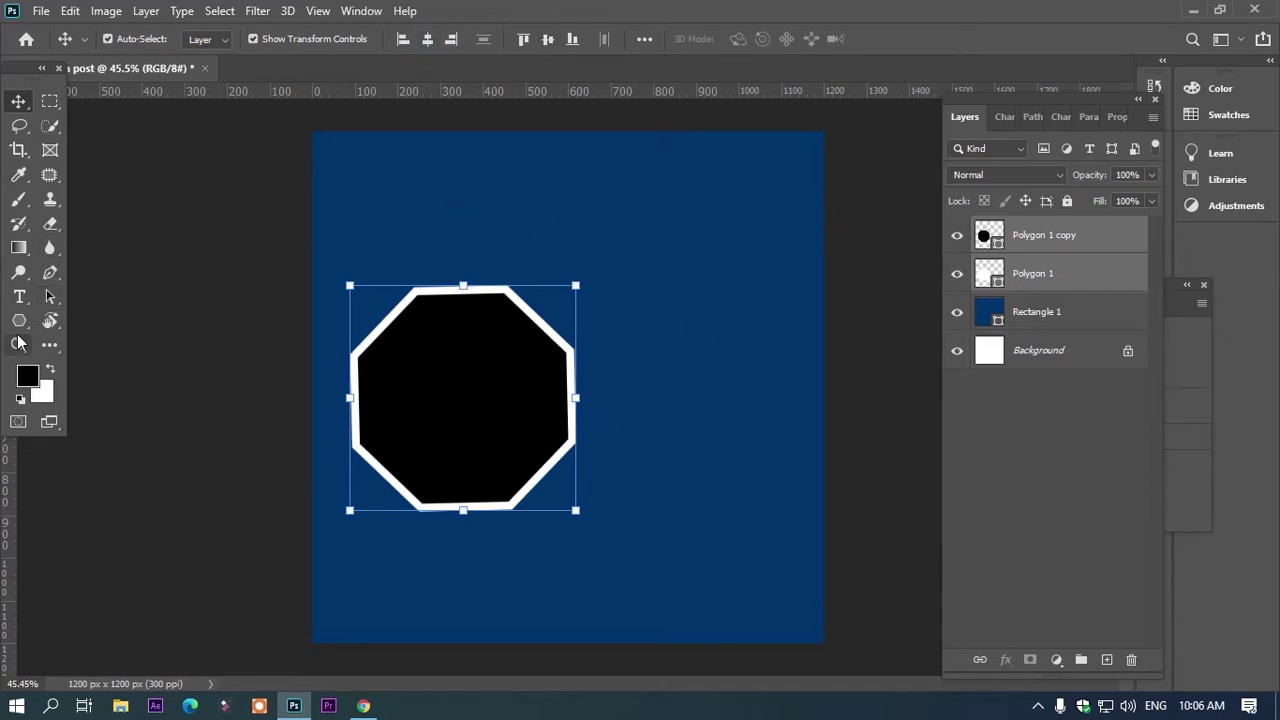
# Set the selected octagons to no fill with a white stroke
pyautogui.click(19, 322)
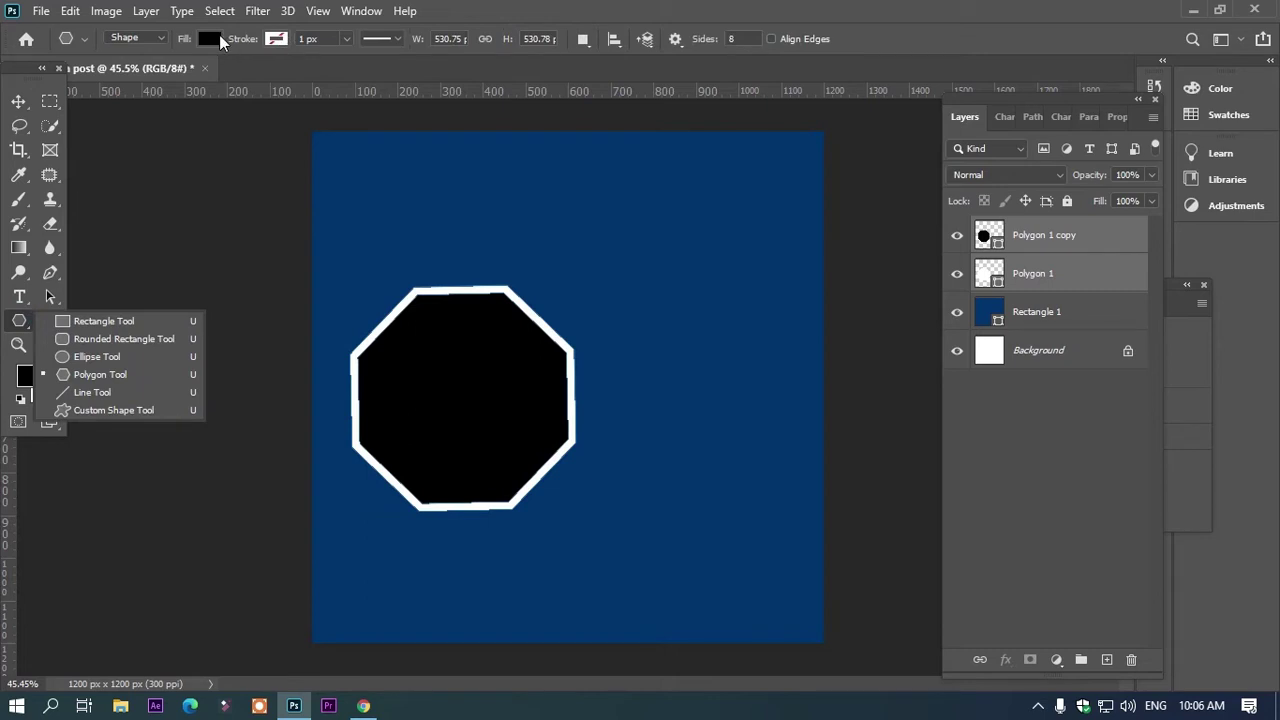
pyautogui.click(212, 38)
pyautogui.click(100, 76)
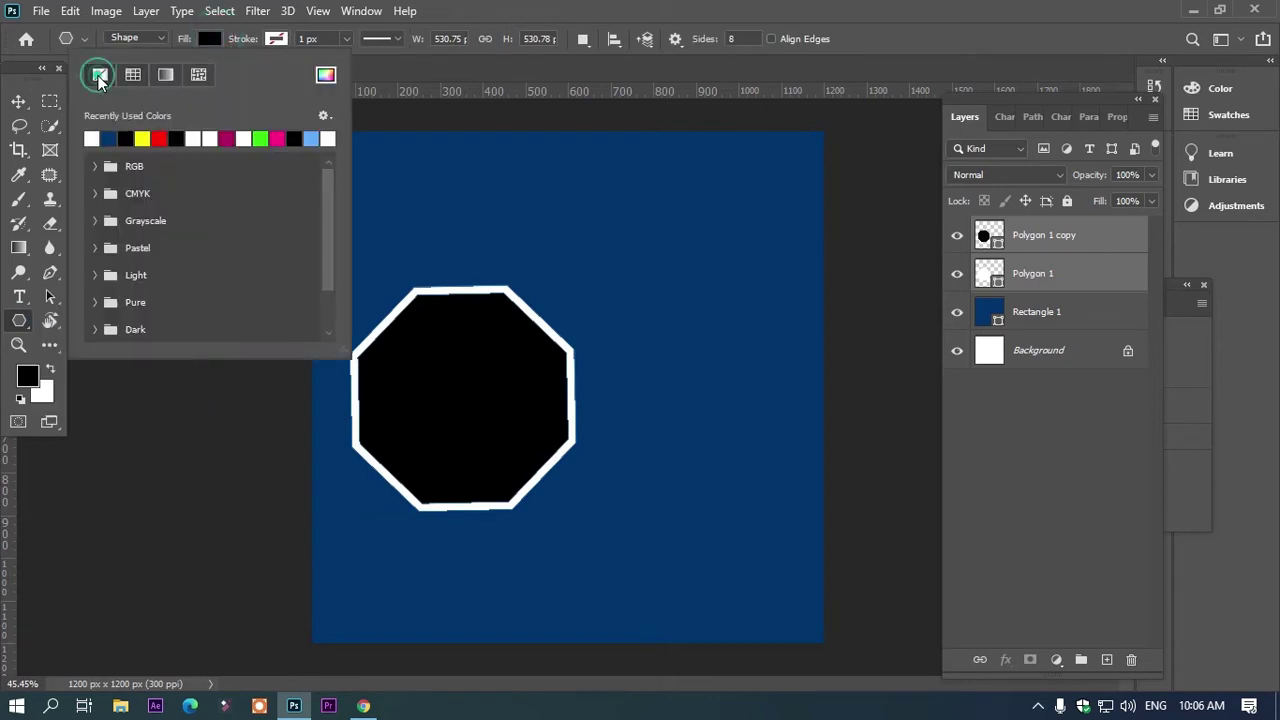
pyautogui.click(283, 42)
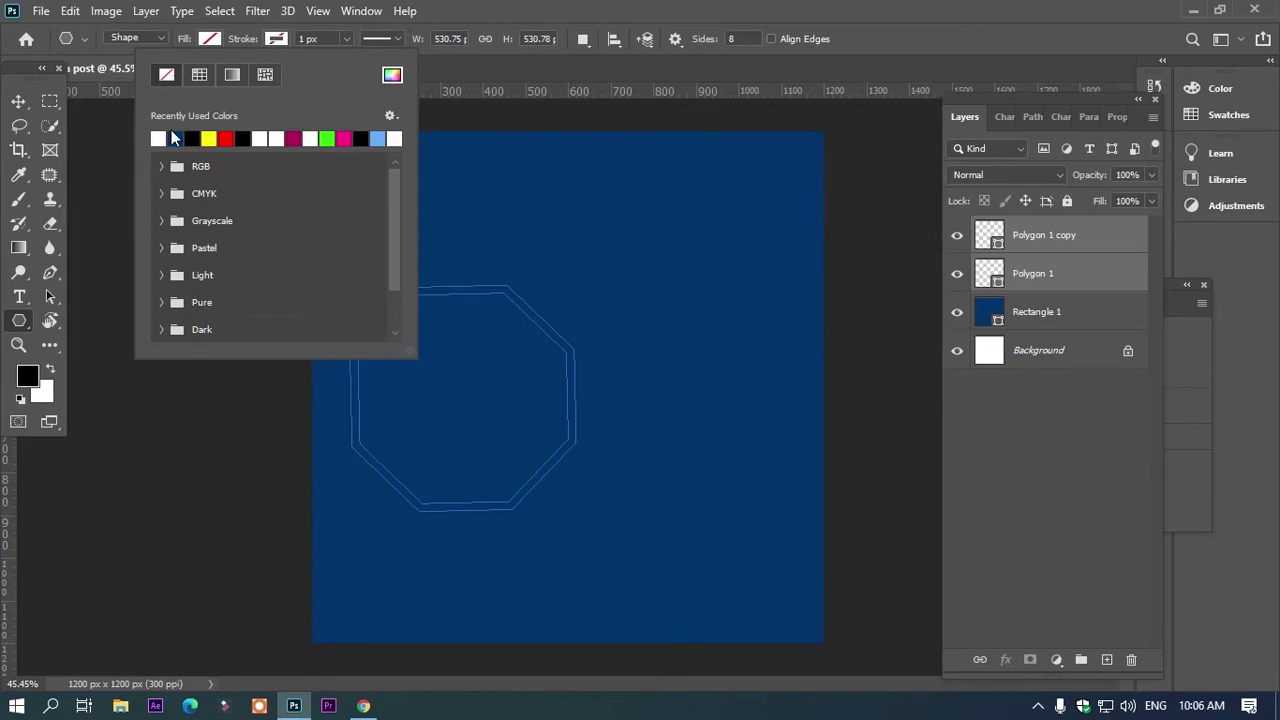
pyautogui.click(160, 139)
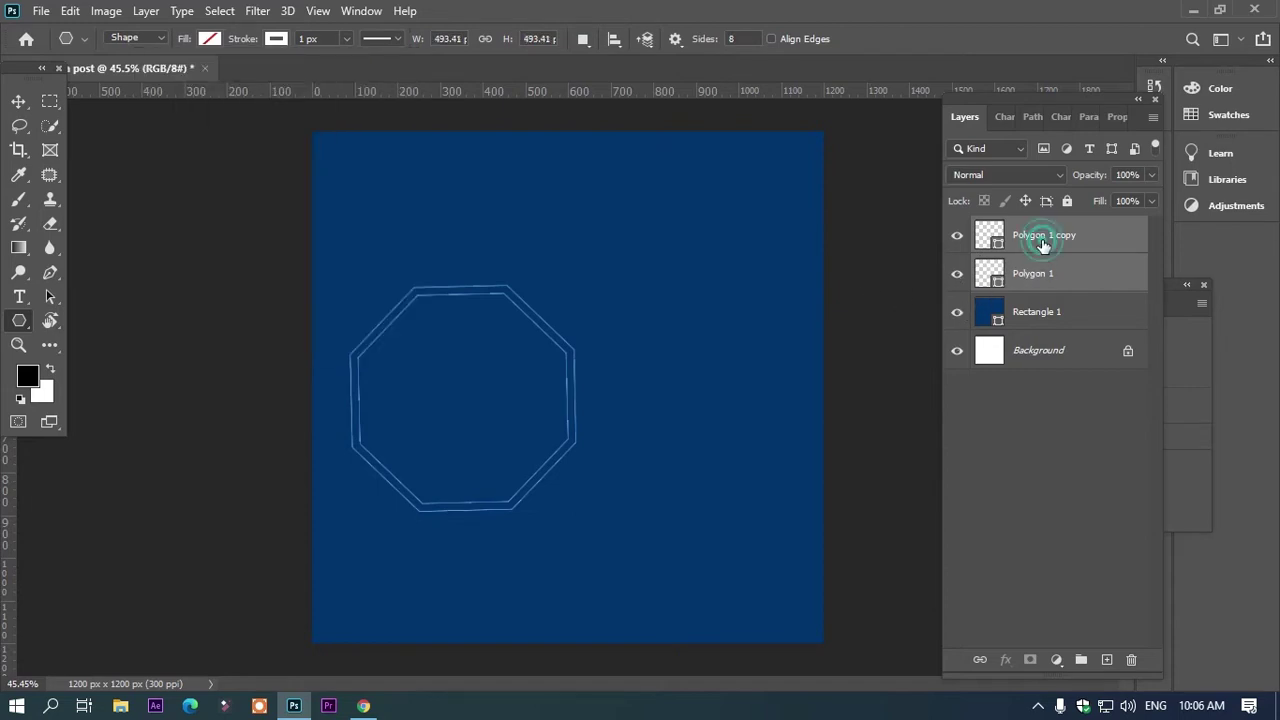
# On Polygon 1 alone, remove the fill and give it a thicker white outline
pyautogui.click(1043, 242)
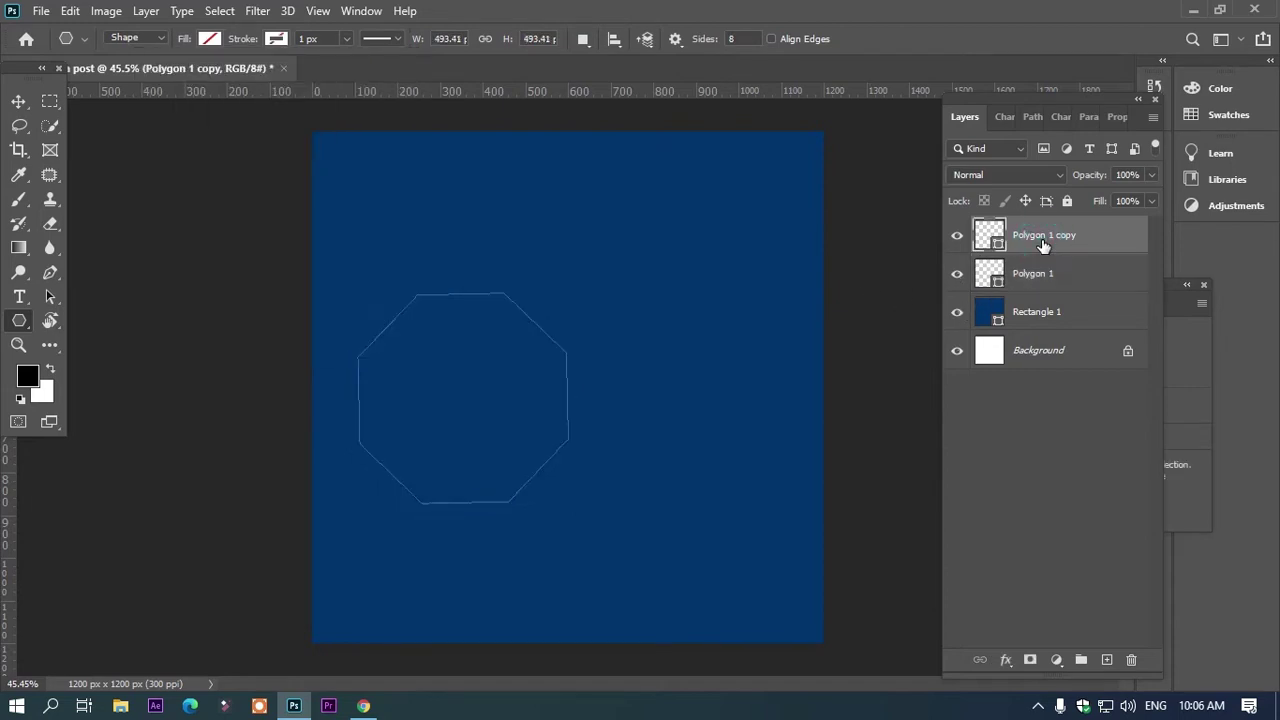
pyautogui.click(1024, 278)
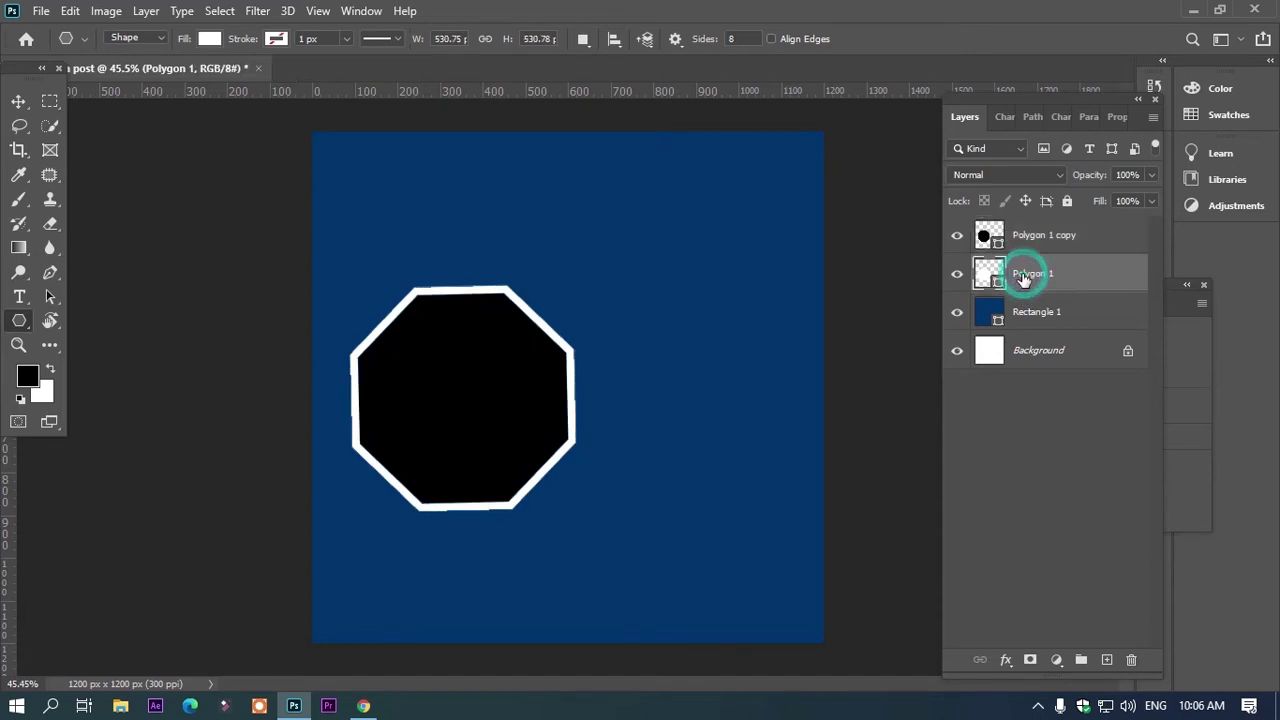
pyautogui.click(210, 38)
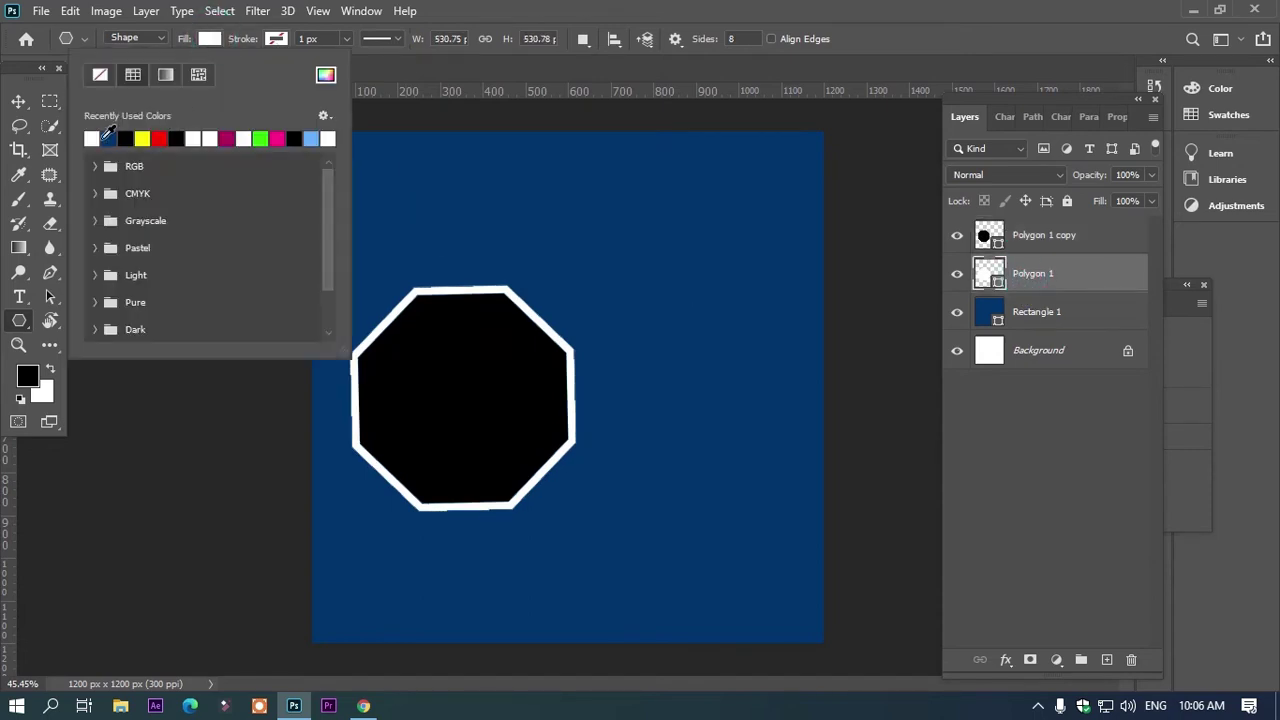
pyautogui.click(101, 75)
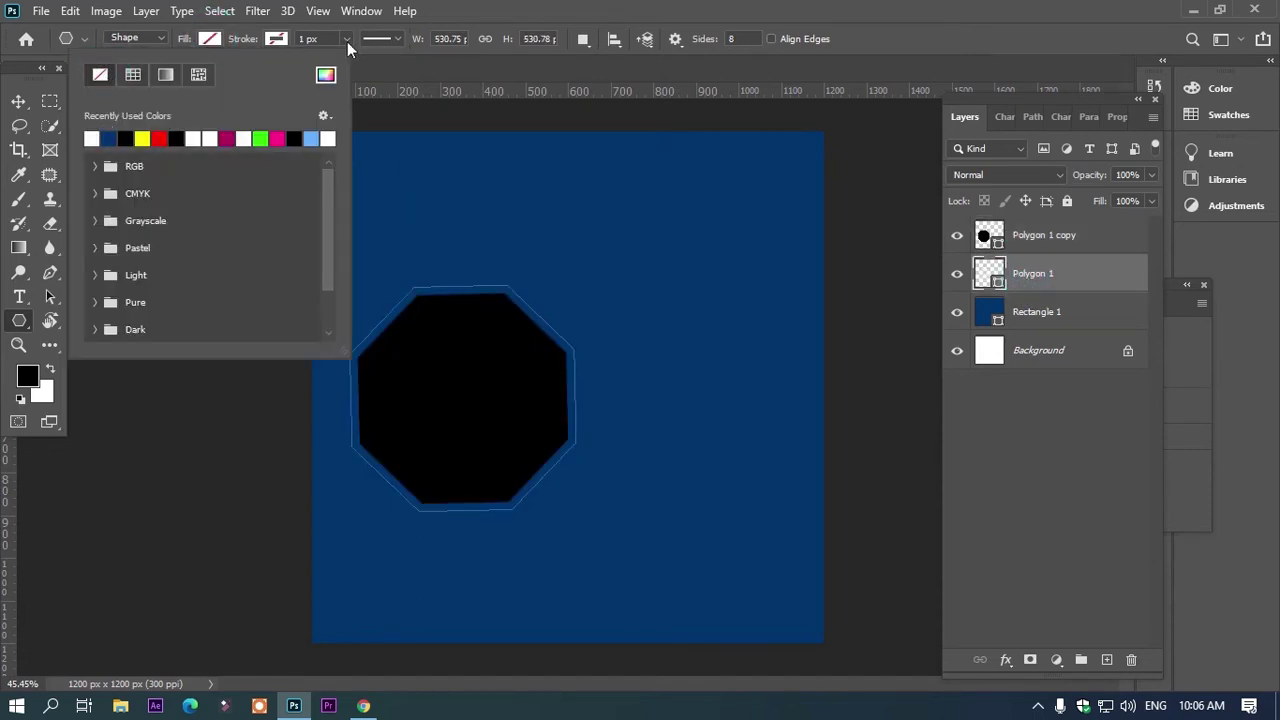
pyautogui.click(347, 41)
pyautogui.moveTo(359, 66); pyautogui.dragTo(350, 63)
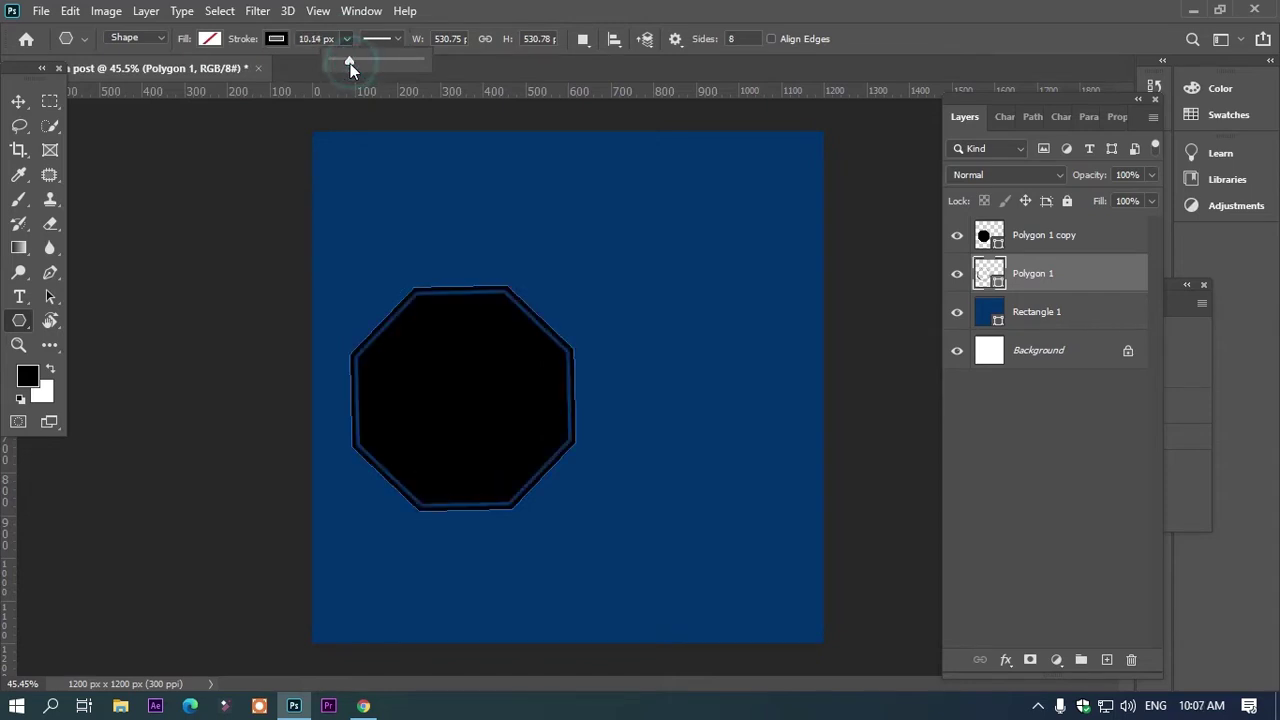
pyautogui.click(276, 38)
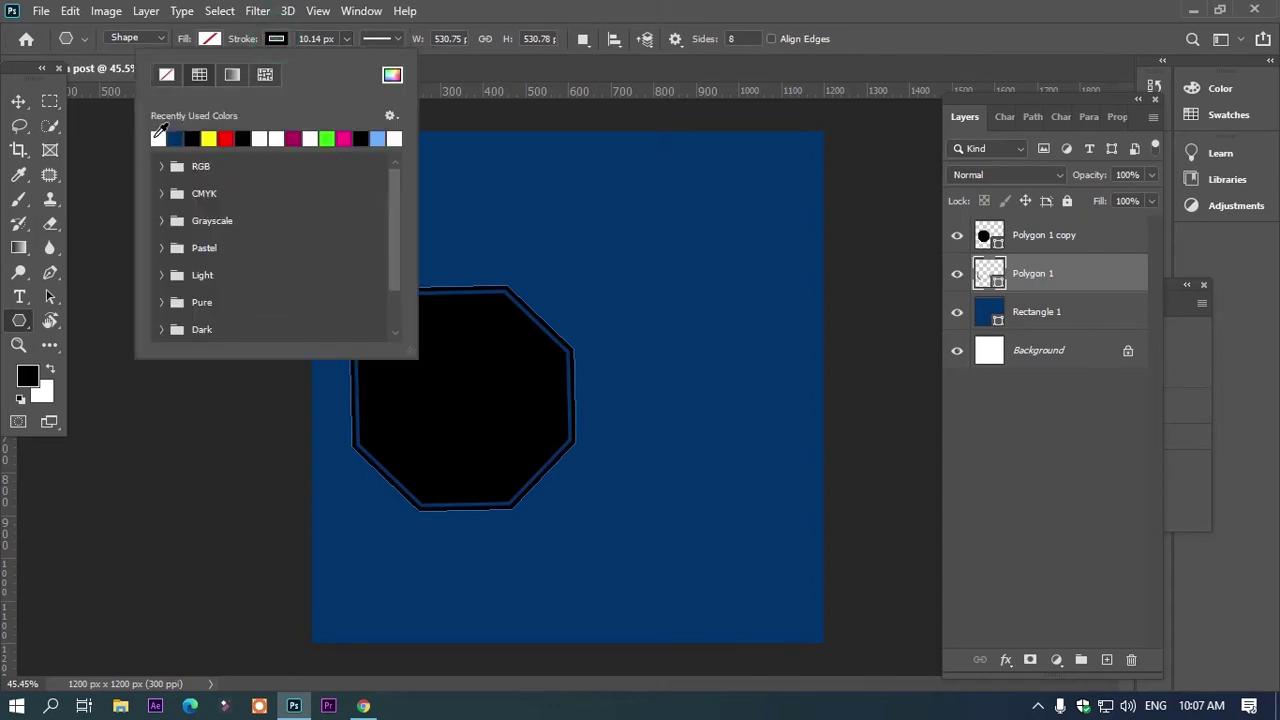
pyautogui.click(158, 138)
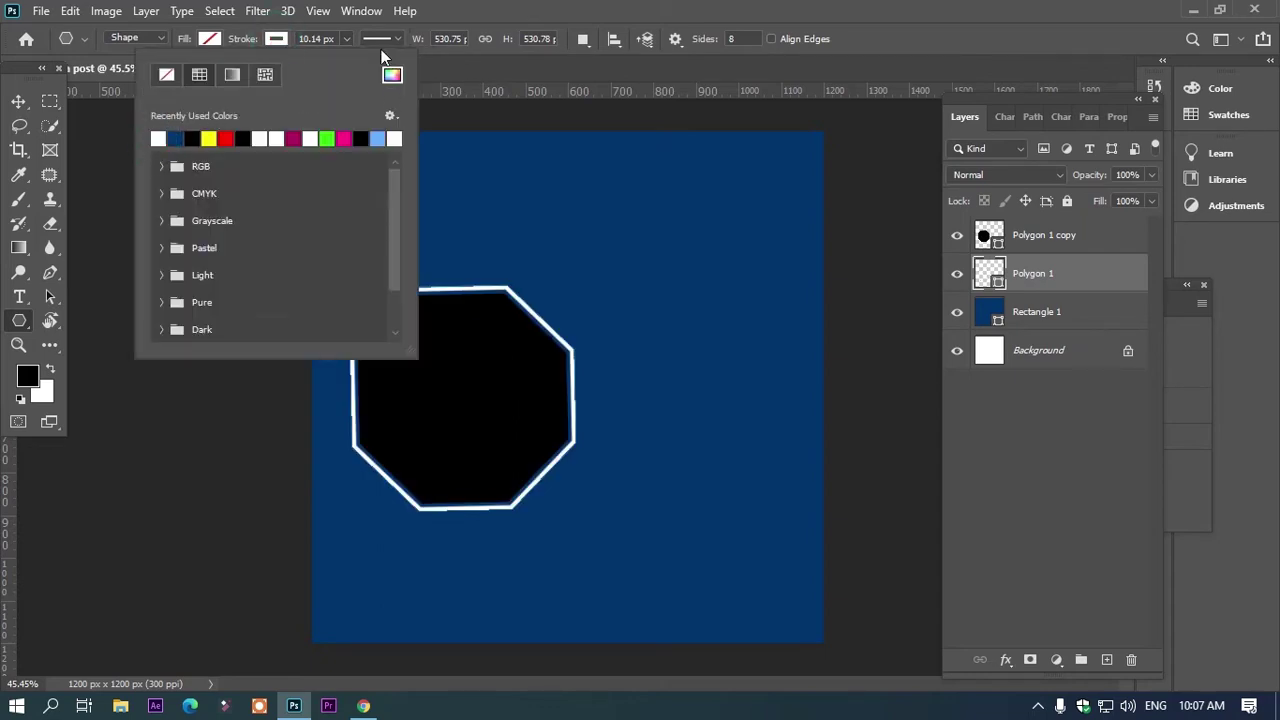
# Set Polygon 1's stroke width to 8 px and reselect that layer with the Move tool
pyautogui.click(333, 39)
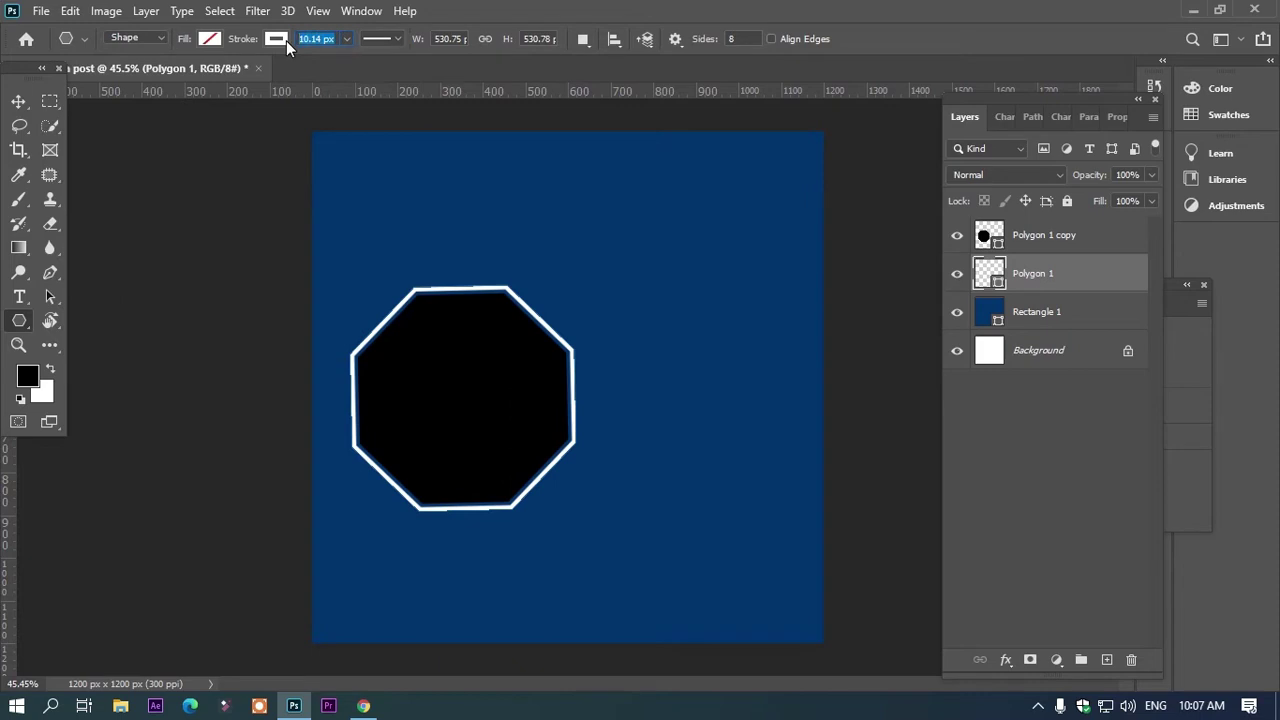
pyautogui.write('8')
pyautogui.press('Return')
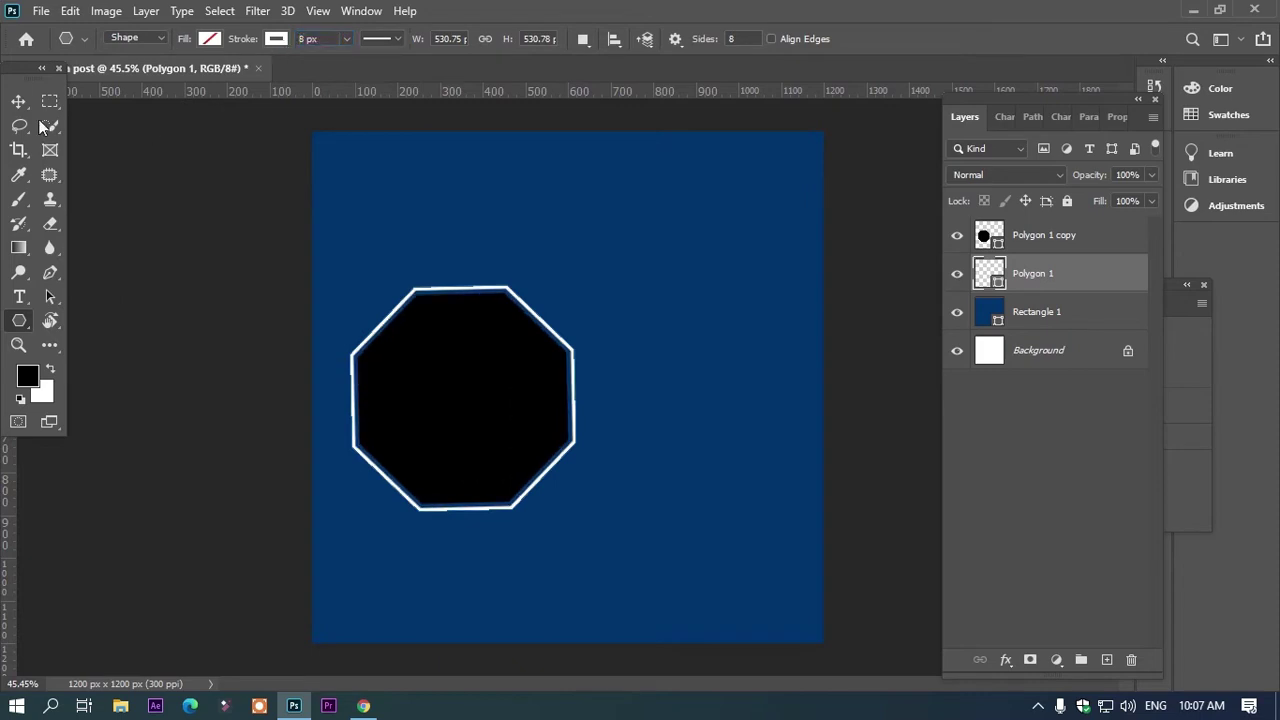
pyautogui.click(18, 101)
pyautogui.click(183, 192)
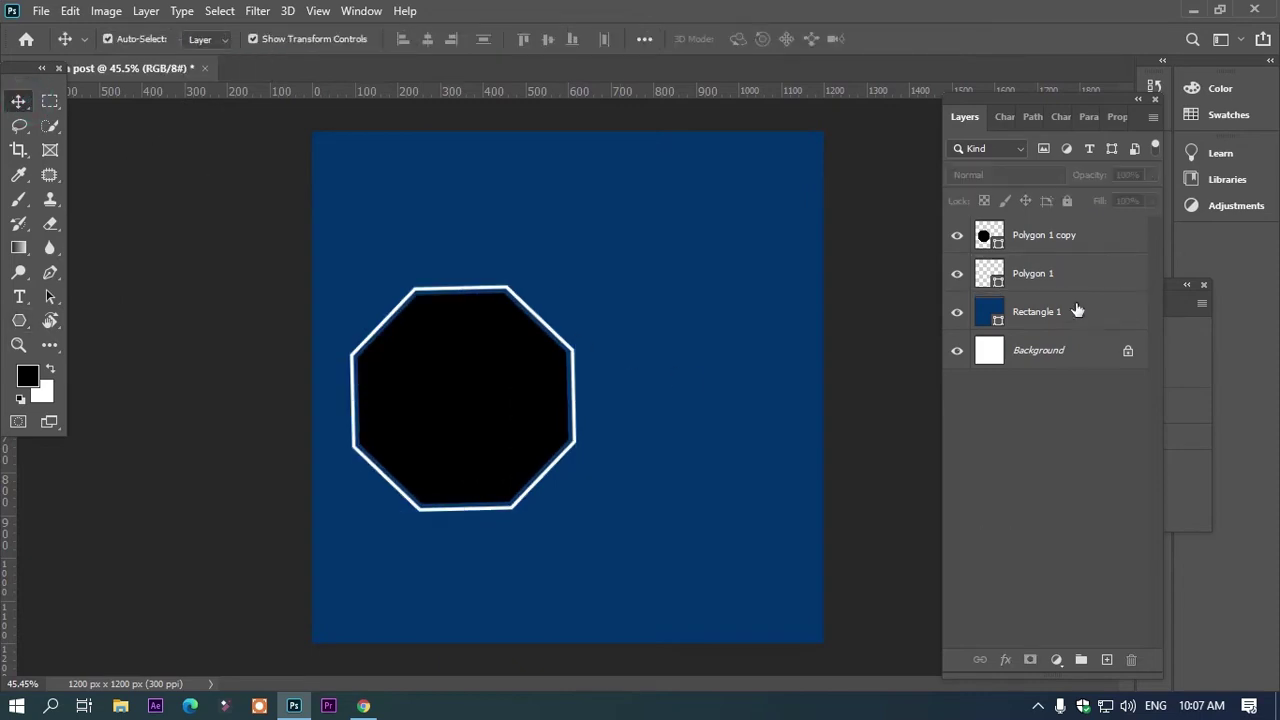
pyautogui.click(1027, 270)
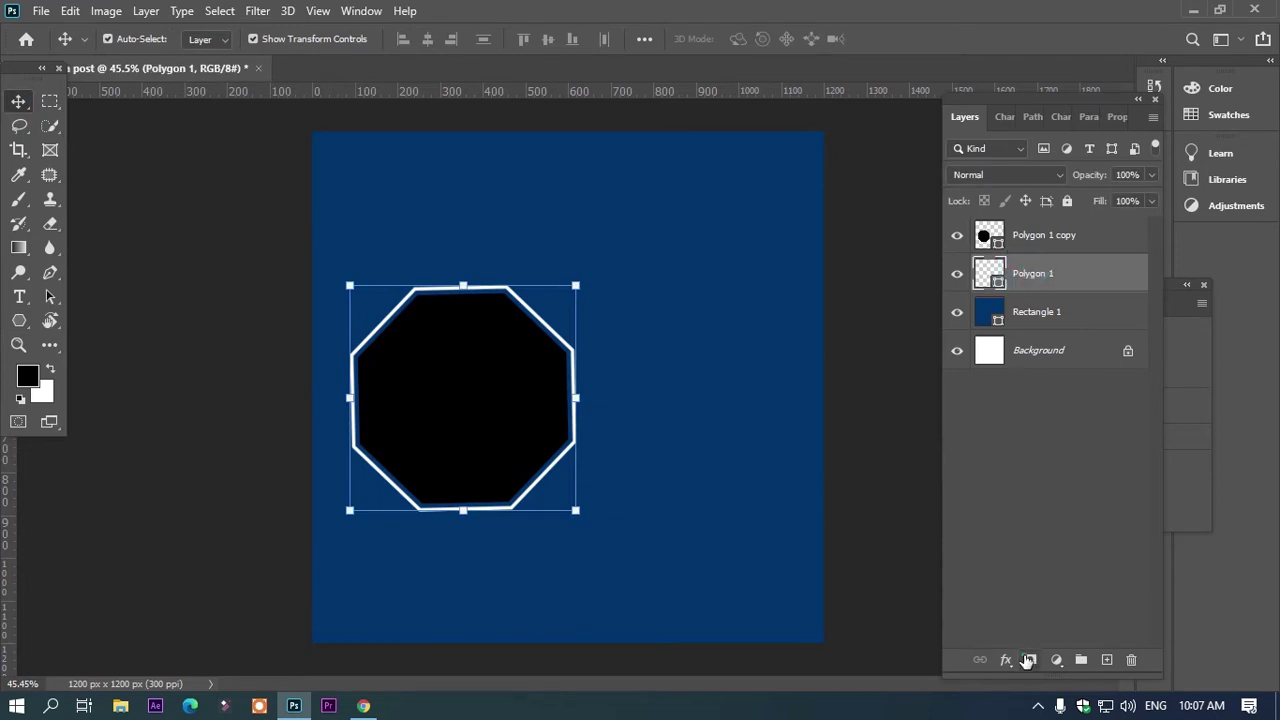
# Add a layer mask to Polygon 1 and set up a 70 px brush
pyautogui.click(1029, 660)
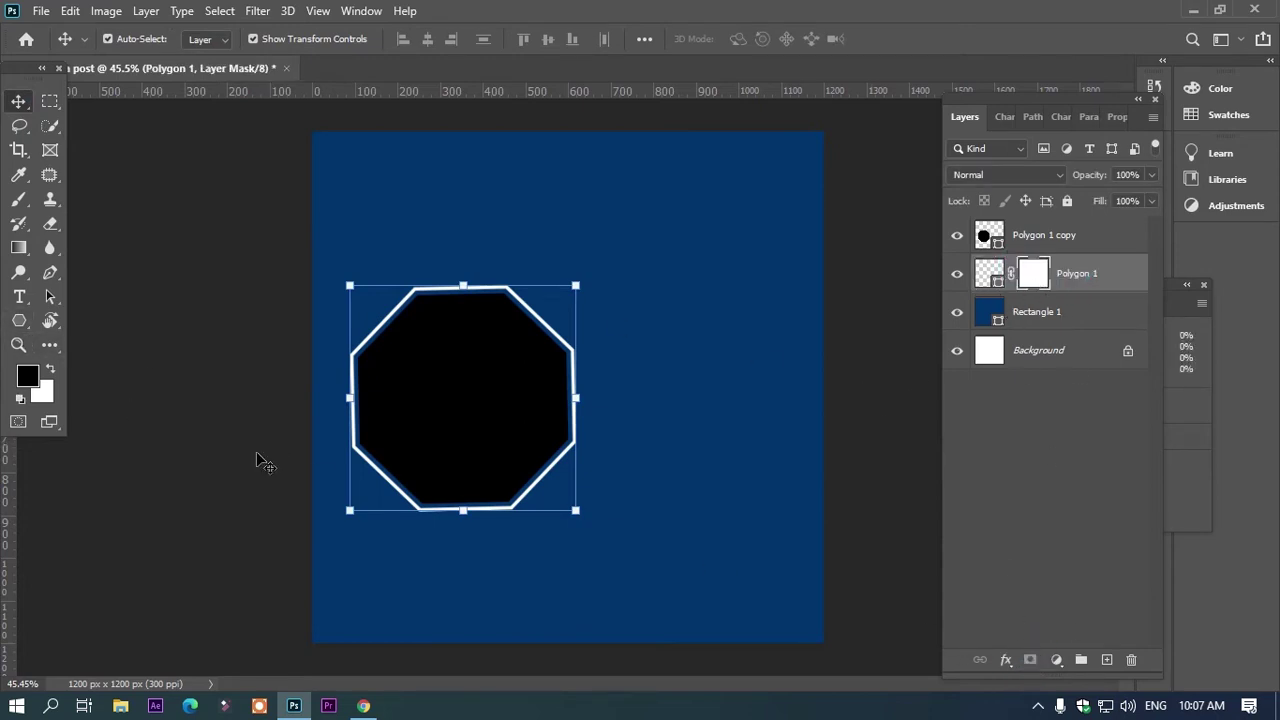
pyautogui.press('b')
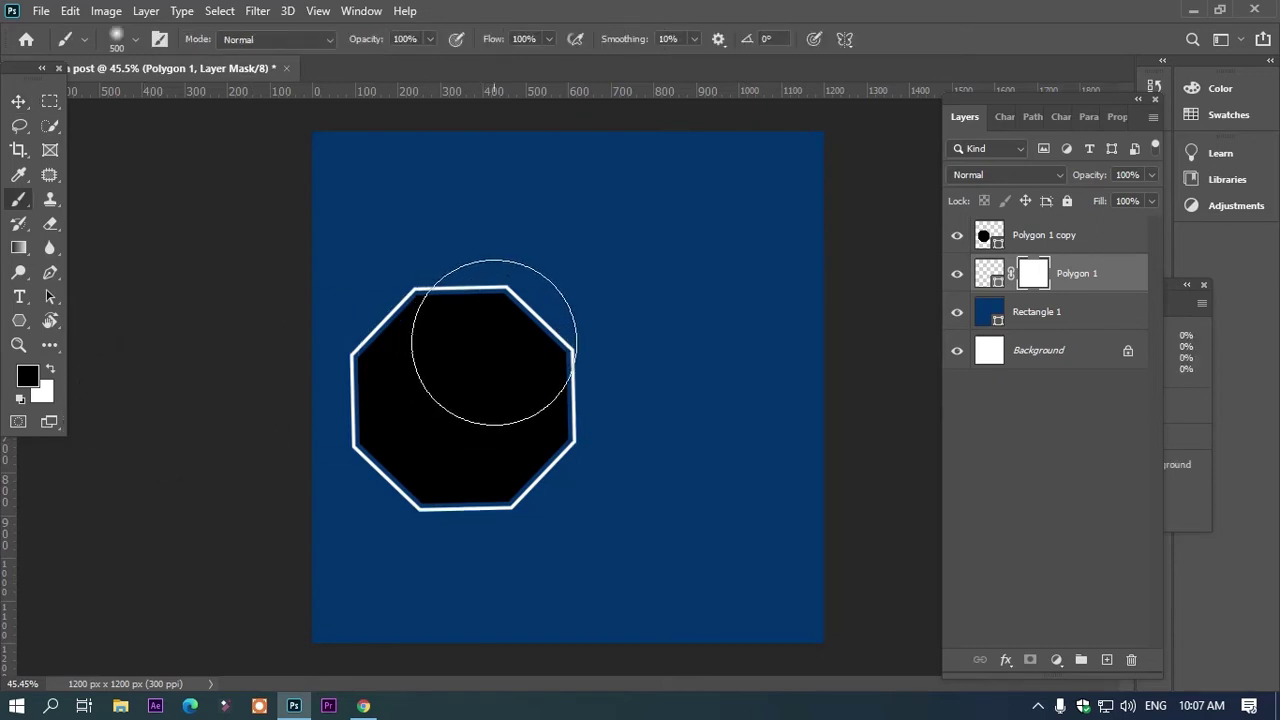
pyautogui.press('[')
pyautogui.press('[')
pyautogui.press('[')
pyautogui.press('[')
pyautogui.press('[')
pyautogui.press('[')
pyautogui.press('[')
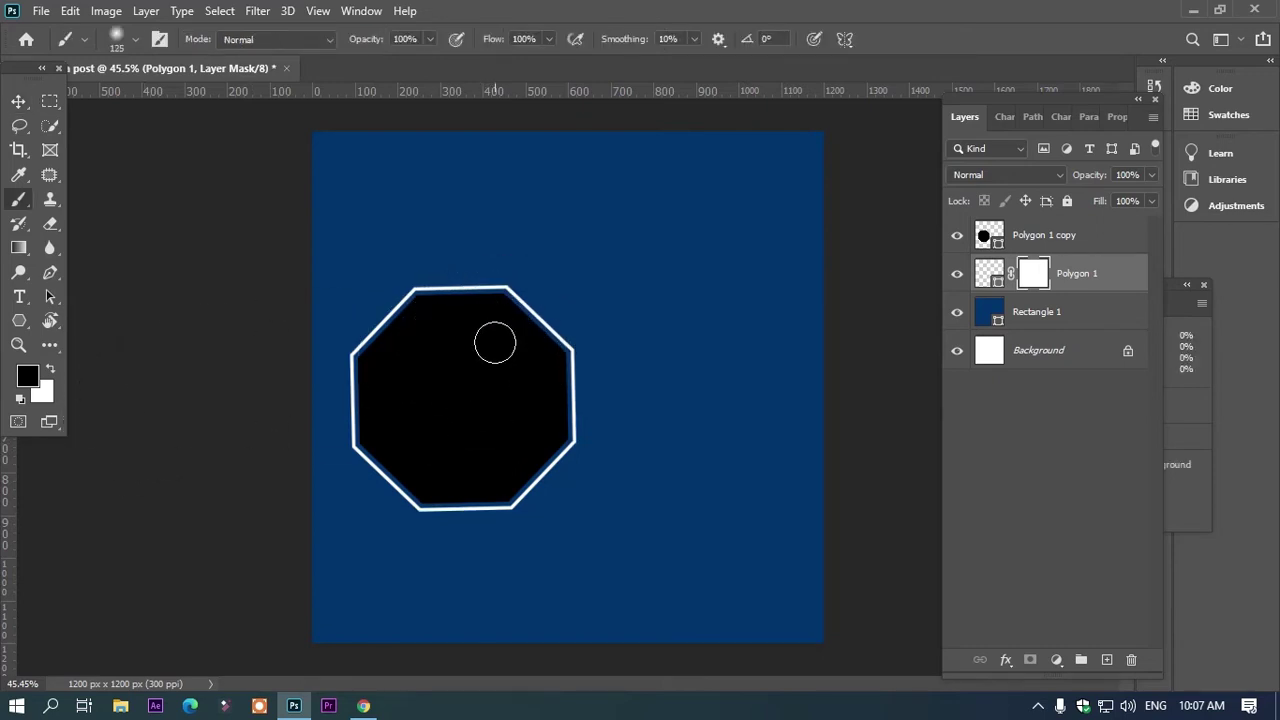
pyautogui.press('[')
pyautogui.scroll(3, 460, 260)
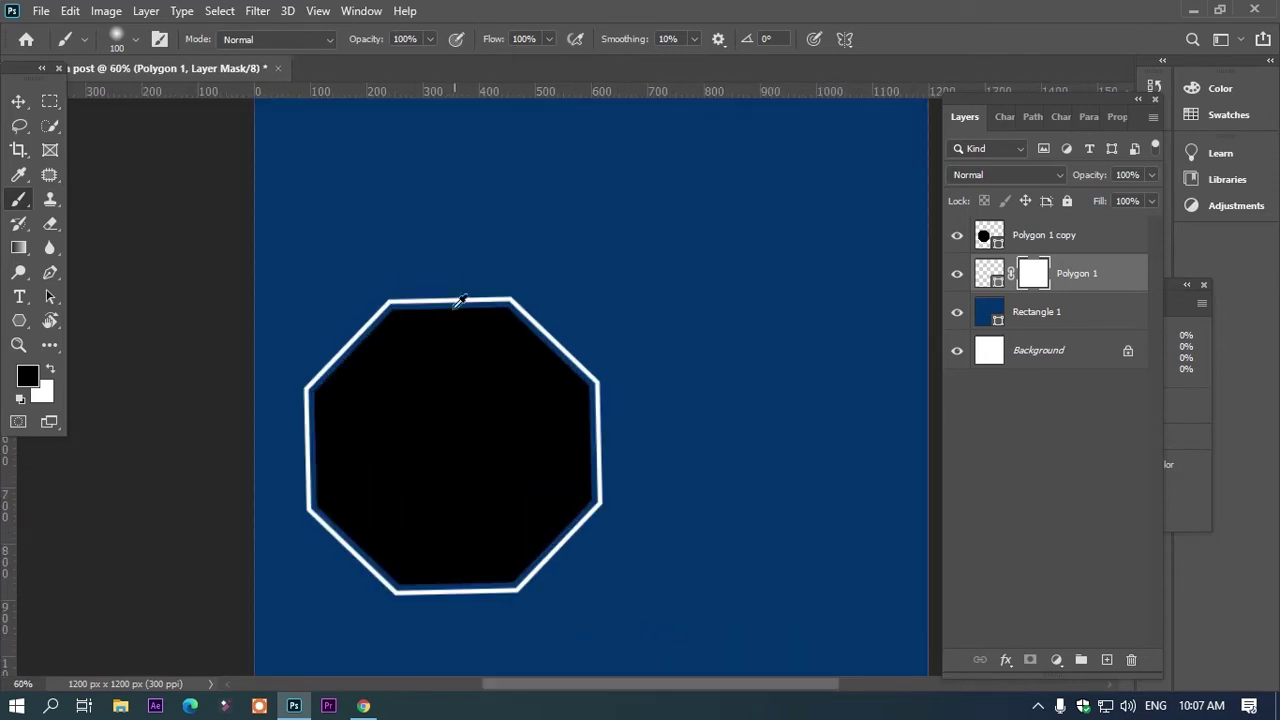
pyautogui.scroll(2, 458, 303)
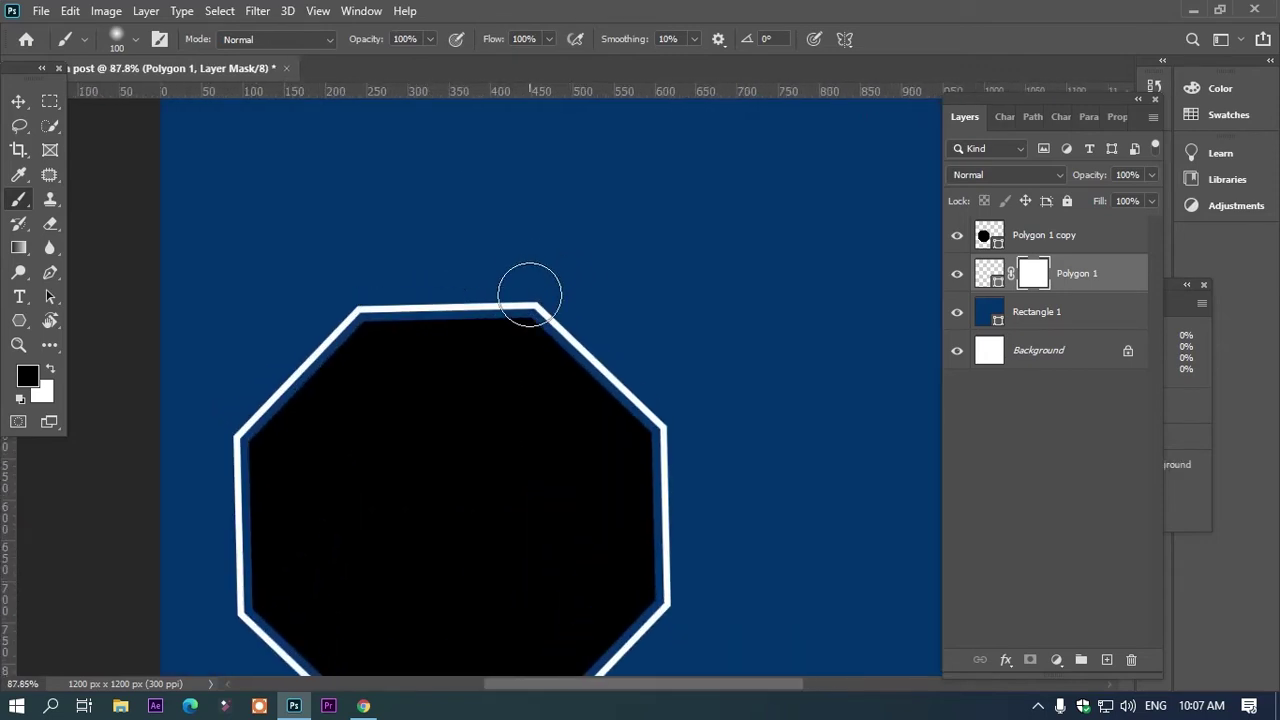
pyautogui.scroll(1, 535, 295)
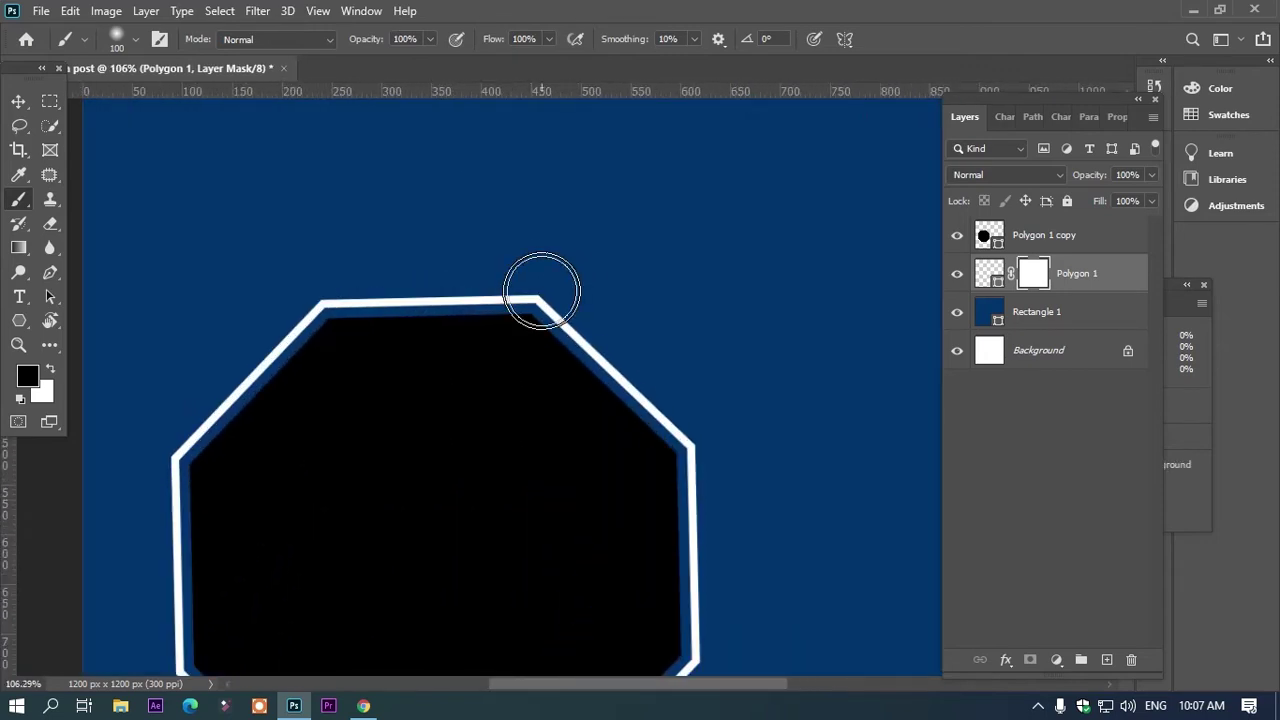
pyautogui.press('[')
pyautogui.press('[')
pyautogui.press('[')
# Paint out the white outline at the octagon's upper and side corners
pyautogui.moveTo(543, 289); pyautogui.dragTo(534, 316)
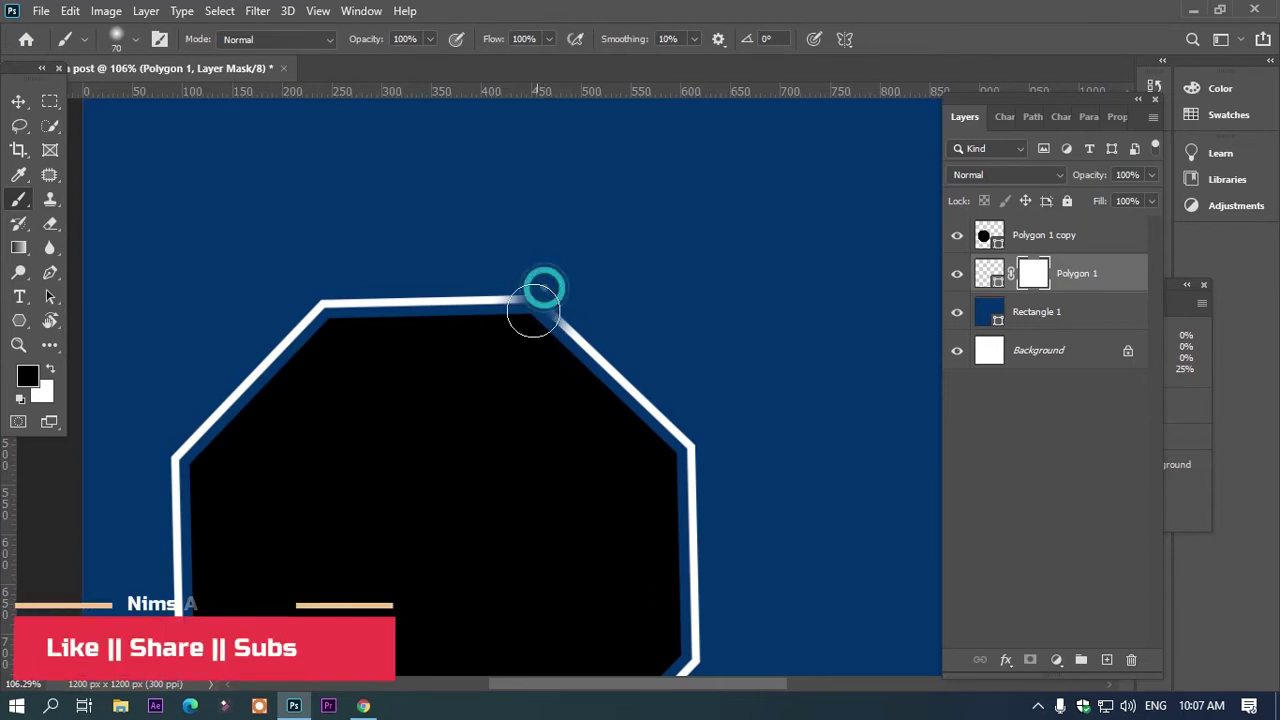
pyautogui.moveTo(302, 294); pyautogui.dragTo(338, 350)
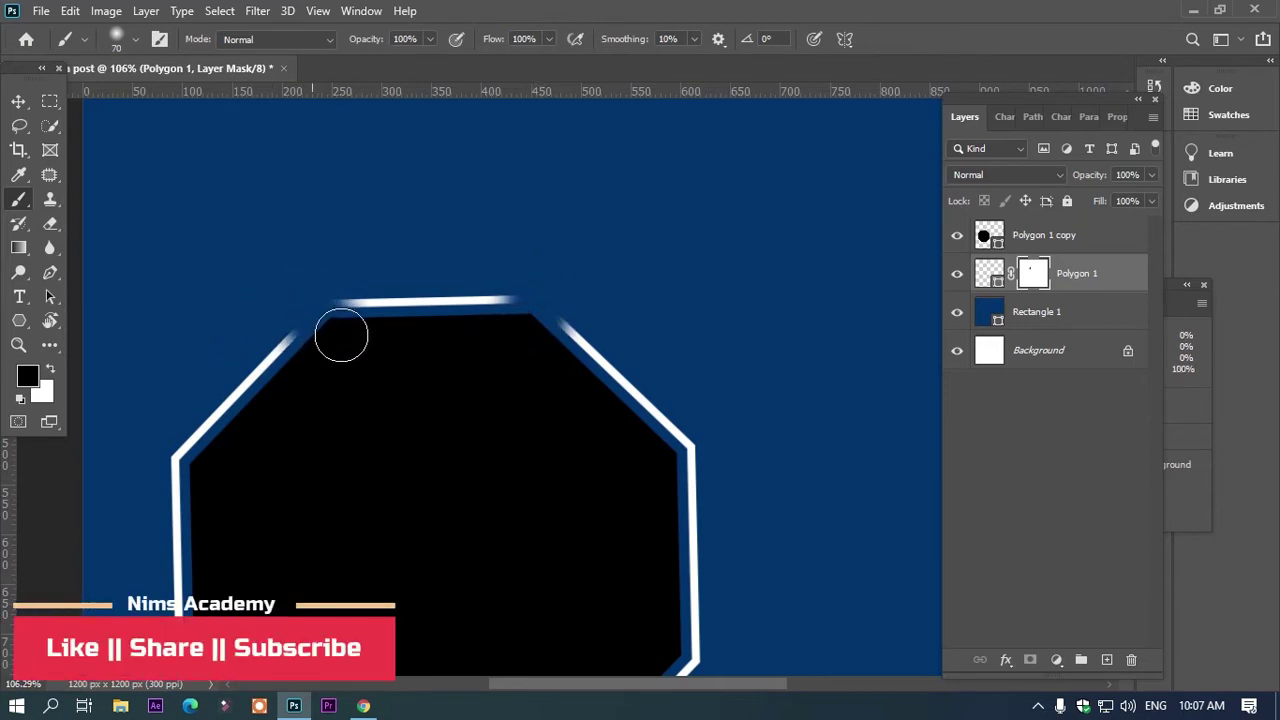
pyautogui.moveTo(165, 462)
pyautogui.mouseDown()
pyautogui.moveTo(200, 480)
pyautogui.moveTo(166, 451)
pyautogui.moveTo(194, 463)
pyautogui.mouseUp()
pyautogui.moveTo(697, 452); pyautogui.dragTo(686, 464)
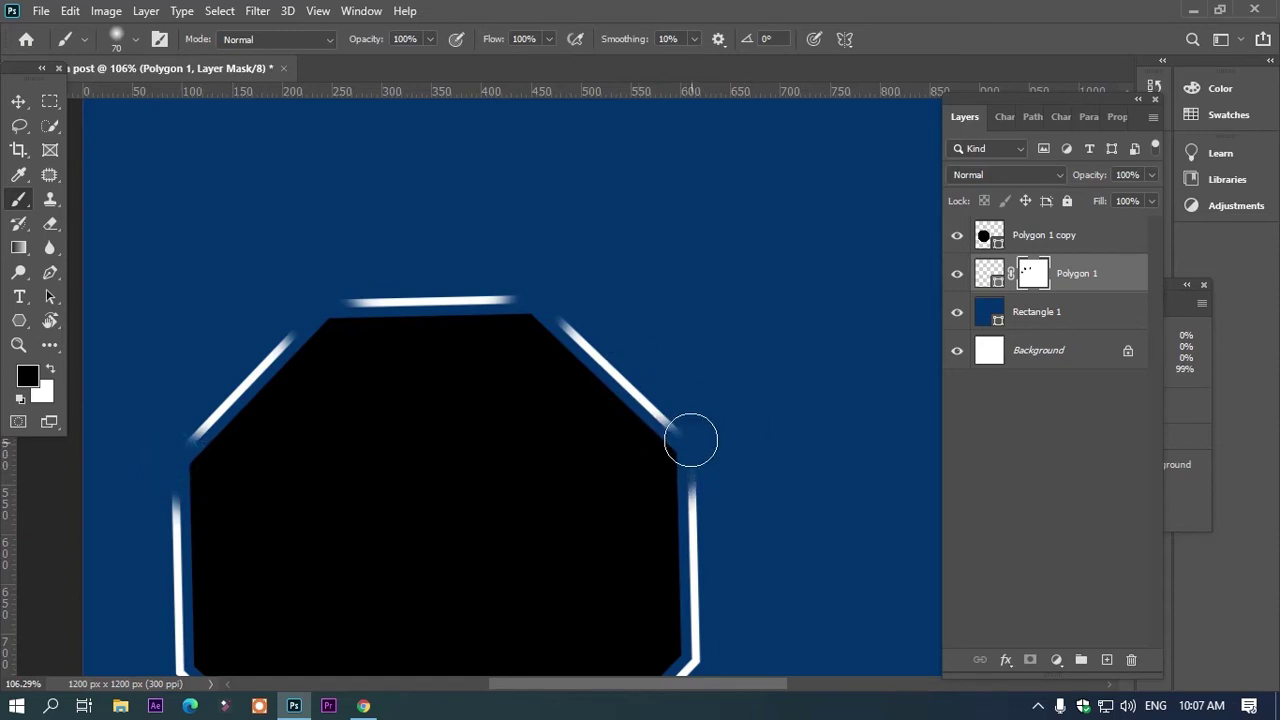
# Pan down and paint out the outline at the remaining lower corners
pyautogui.moveTo(586, 491); pyautogui.dragTo(543, 300)
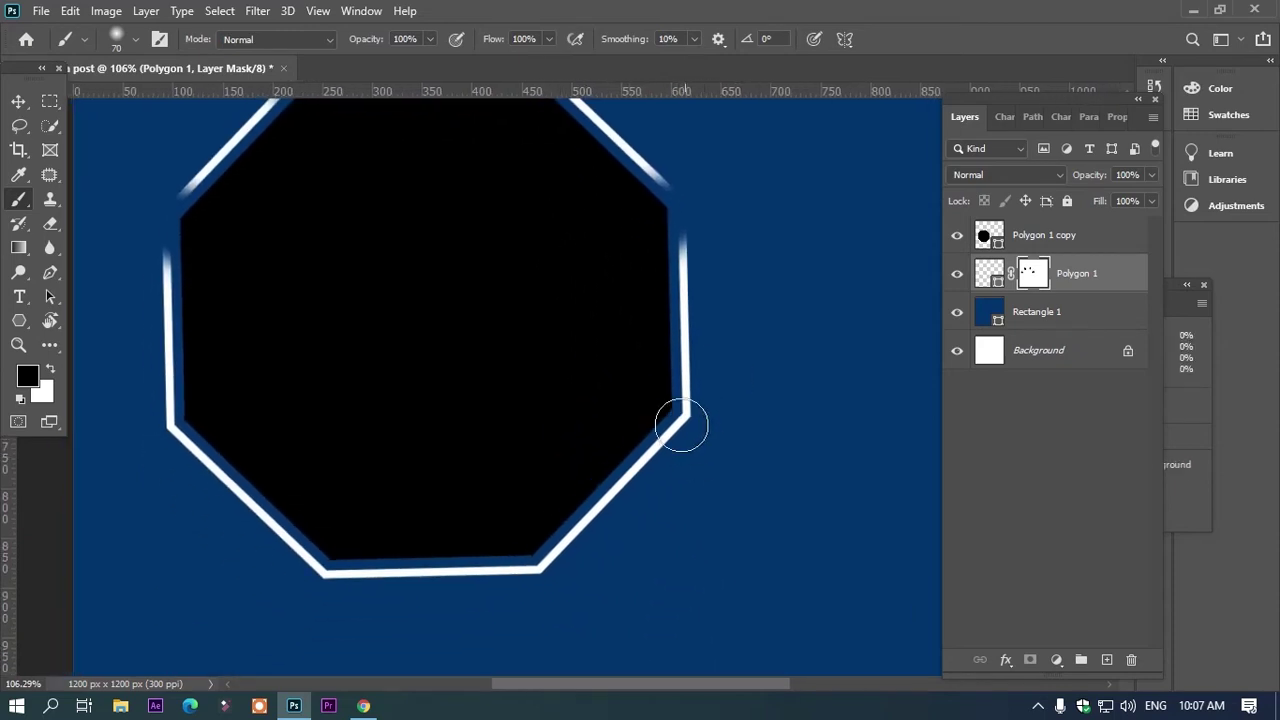
pyautogui.moveTo(700, 423); pyautogui.dragTo(702, 431)
pyautogui.moveTo(595, 571)
pyautogui.mouseDown()
pyautogui.moveTo(591, 480)
pyautogui.moveTo(517, 457)
pyautogui.moveTo(527, 445)
pyautogui.mouseUp()
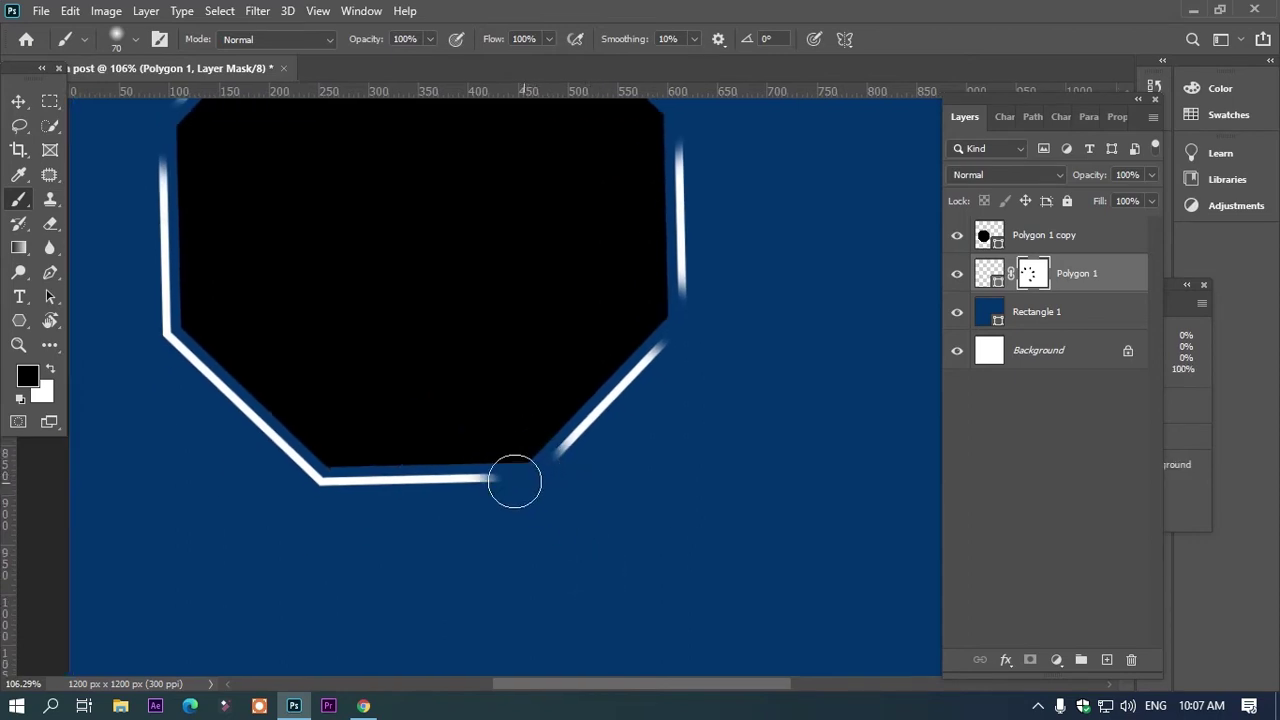
pyautogui.moveTo(329, 443); pyautogui.dragTo(321, 461)
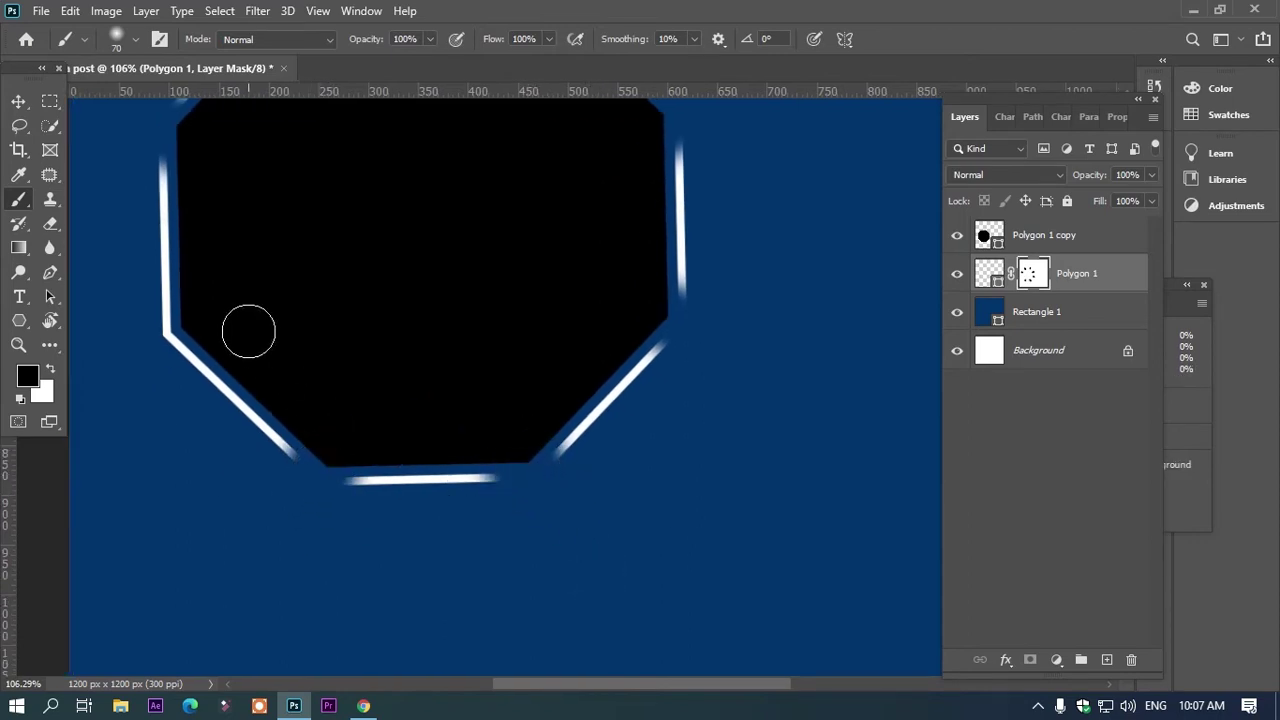
pyautogui.moveTo(214, 320); pyautogui.dragTo(175, 330)
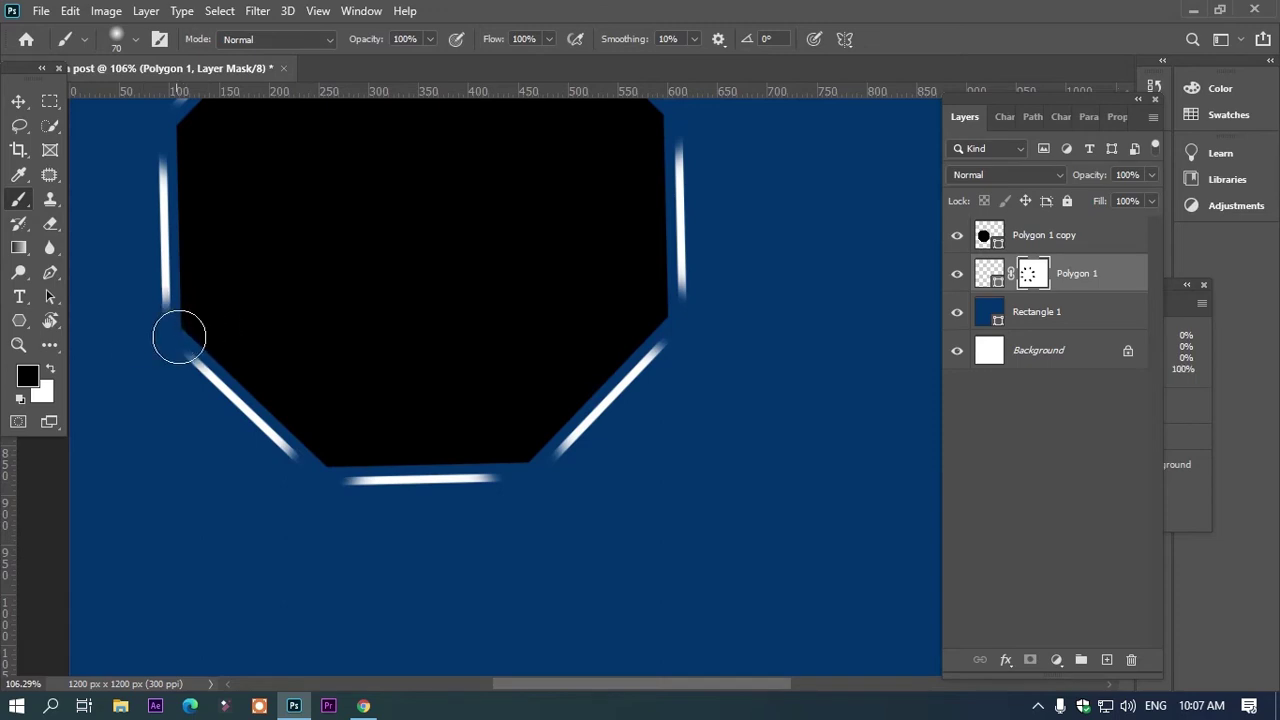
pyautogui.scroll(-3, 306, 314)
pyautogui.scroll(-2, 307, 318)
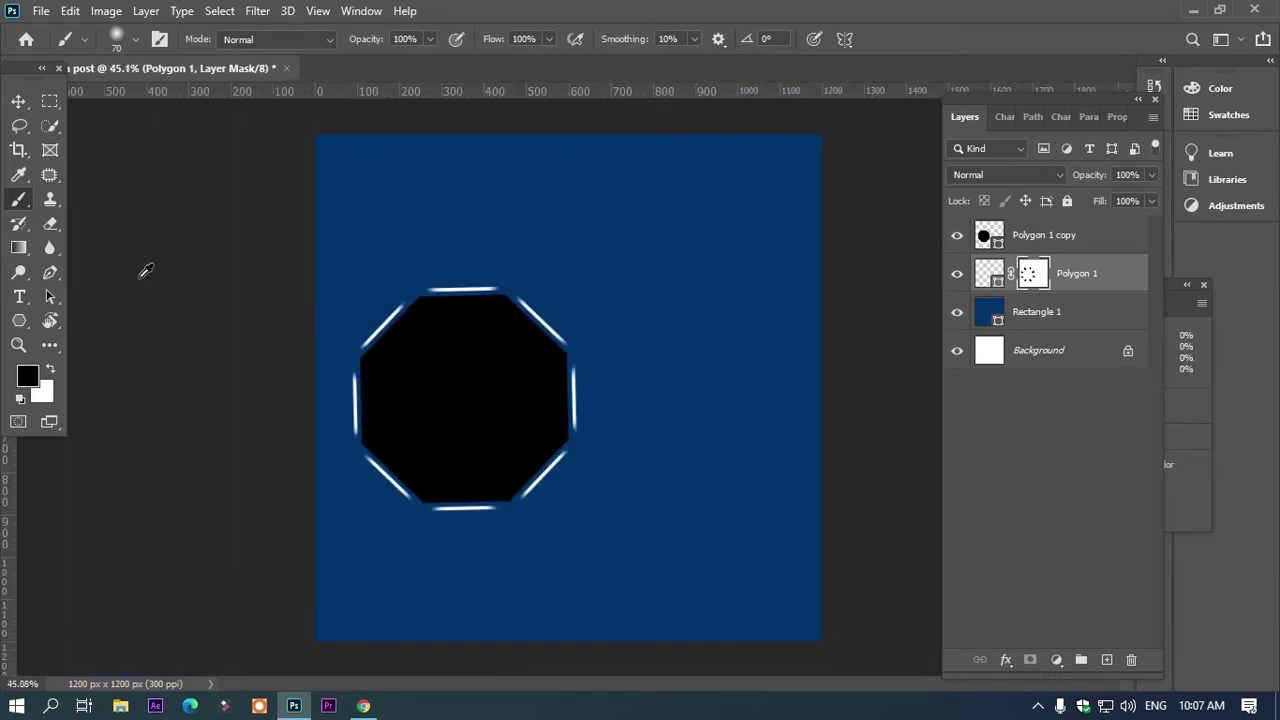
# Duplicate the black octagon to the upper right and shrink it
pyautogui.click(19, 101)
pyautogui.click(230, 226)
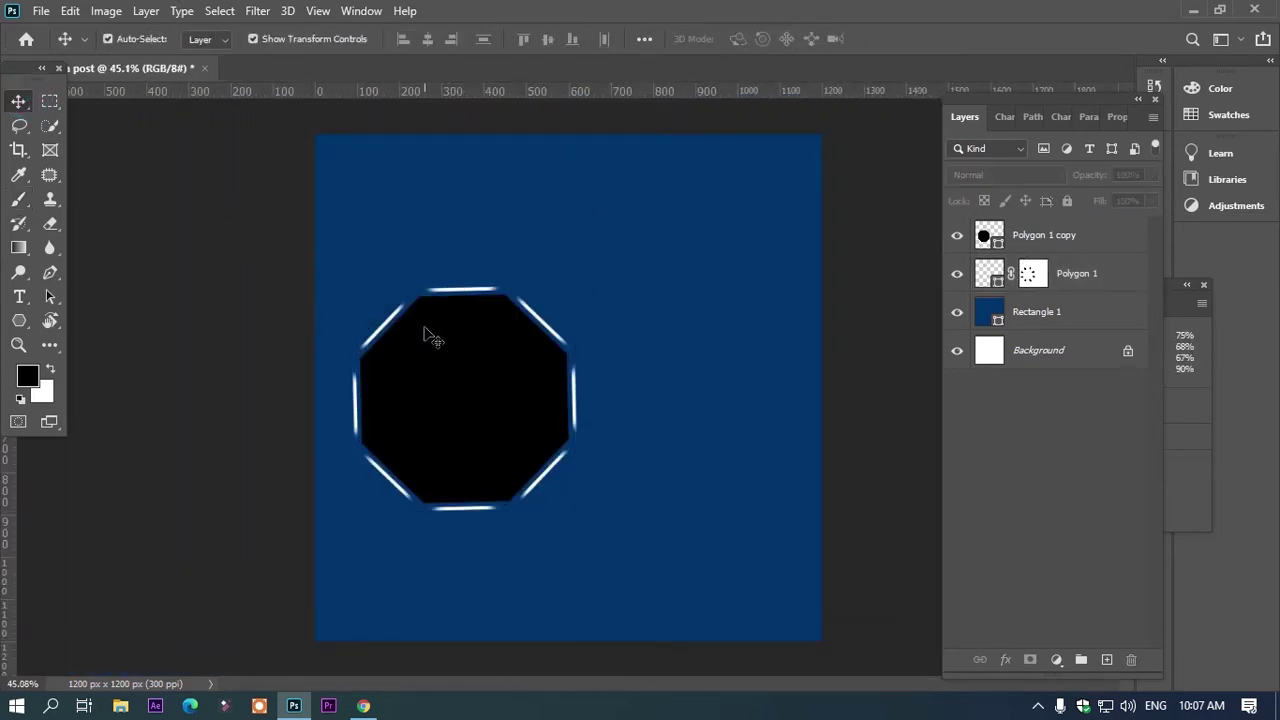
pyautogui.click(466, 366)
pyautogui.moveTo(464, 365); pyautogui.dragTo(748, 186)
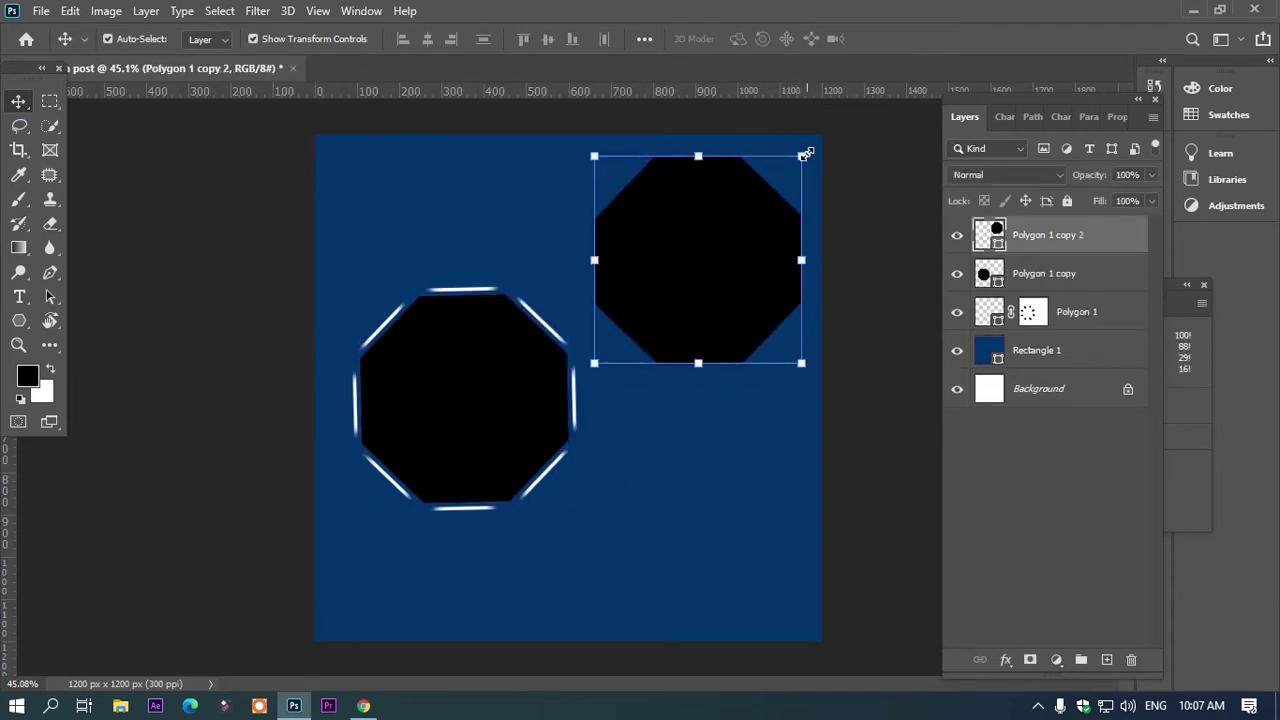
pyautogui.moveTo(806, 154)
pyautogui.mouseDown()
pyautogui.moveTo(706, 229)
pyautogui.moveTo(733, 224)
pyautogui.mouseUp()
pyautogui.moveTo(675, 284); pyautogui.dragTo(711, 237)
pyautogui.press('Return')
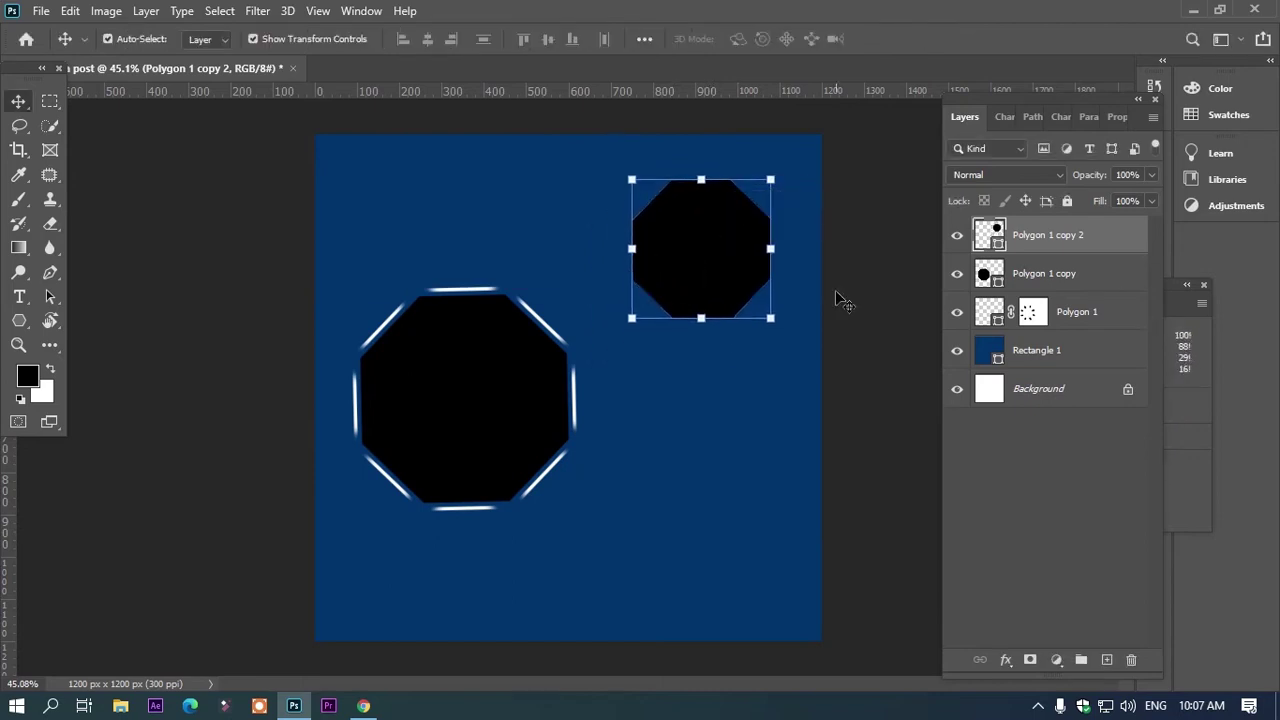
# Duplicate the small octagon down to the lower right and shrink it slightly
pyautogui.click(866, 319)
pyautogui.click(699, 256)
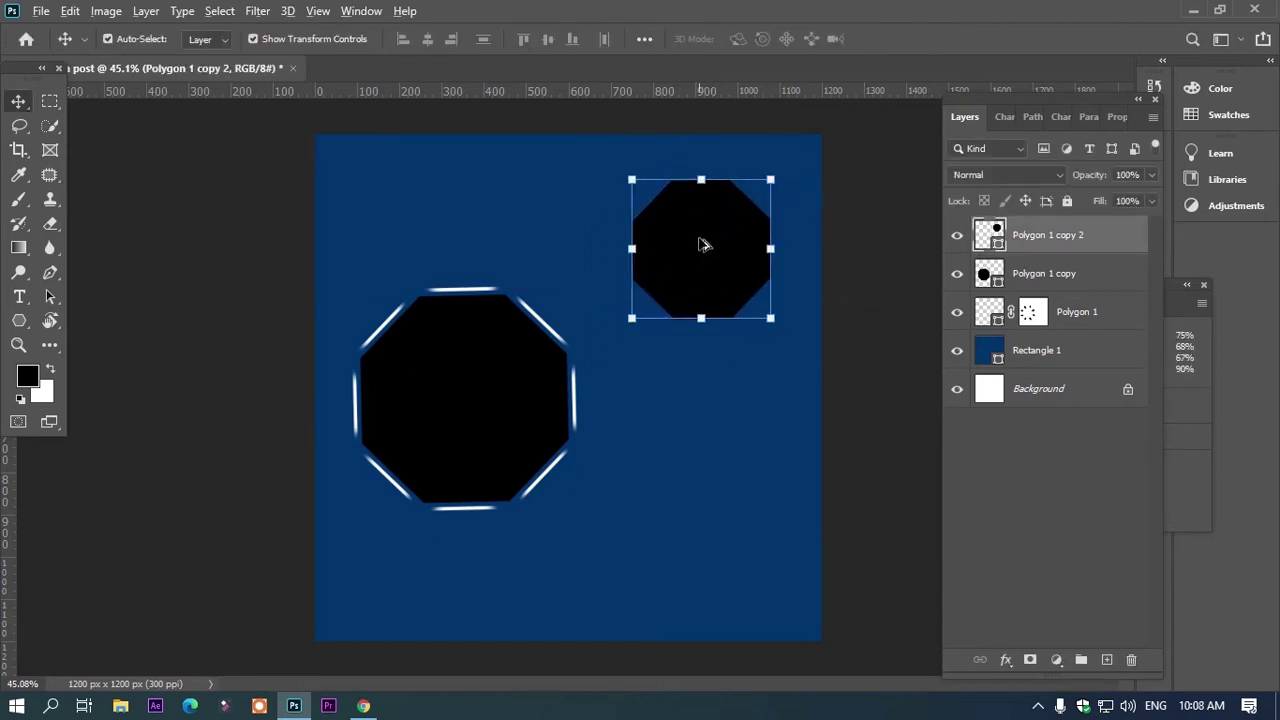
pyautogui.moveTo(702, 245); pyautogui.dragTo(722, 486)
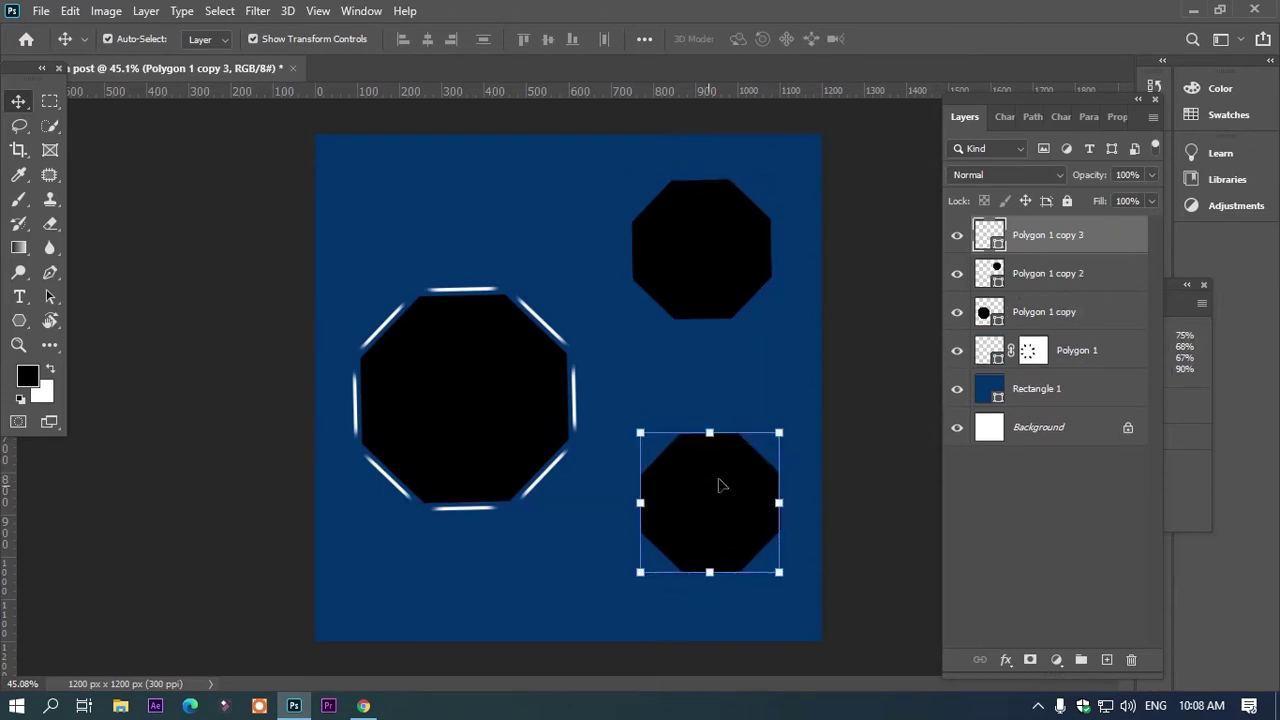
pyautogui.moveTo(781, 428); pyautogui.dragTo(756, 456)
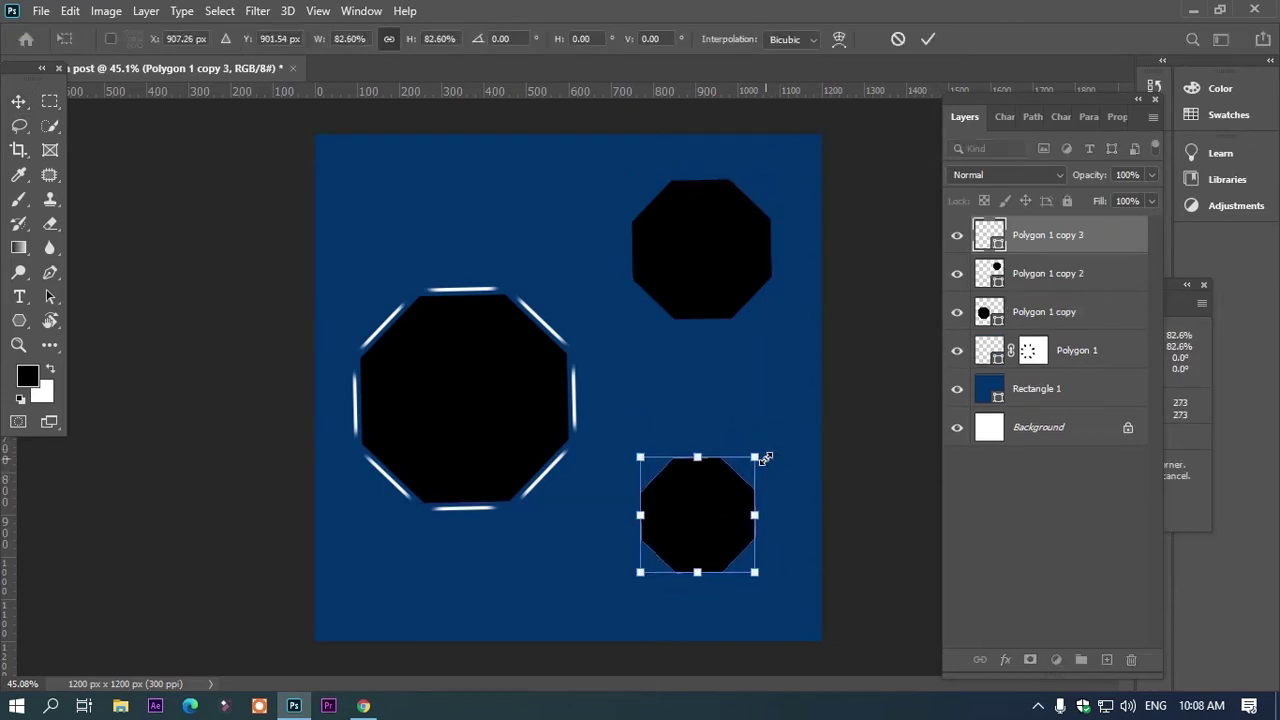
pyautogui.press('Return')
# Resize the top-right octagon to match the bottom one and line them up
pyautogui.click(860, 395)
pyautogui.click(711, 263)
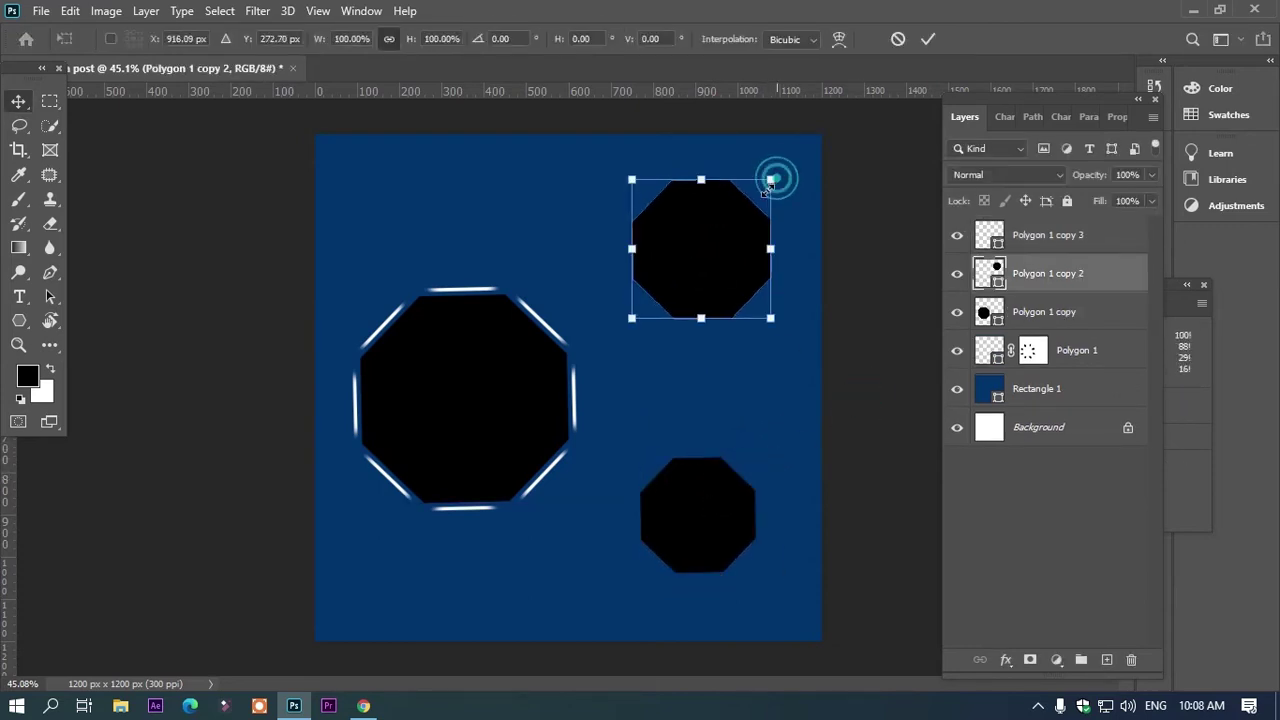
pyautogui.moveTo(771, 177); pyautogui.dragTo(752, 198)
pyautogui.moveTo(717, 254); pyautogui.dragTo(725, 254)
pyautogui.press('Return')
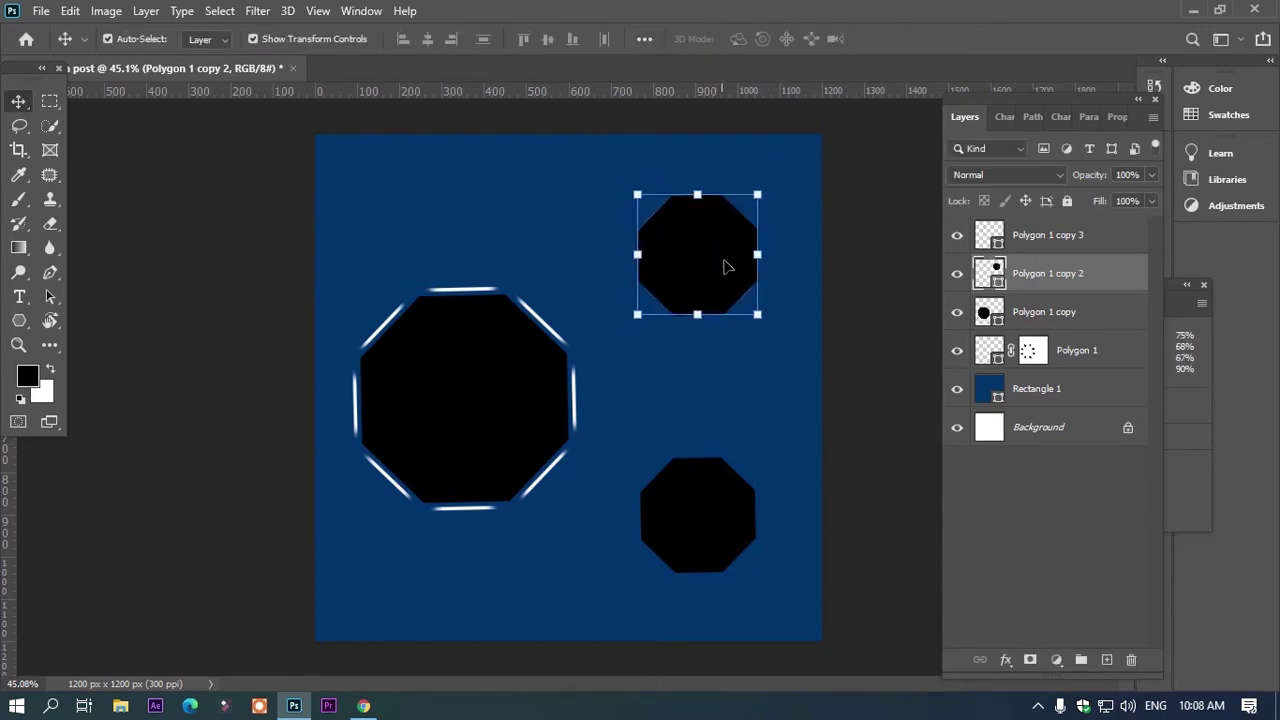
pyautogui.click(870, 365)
pyautogui.click(694, 352)
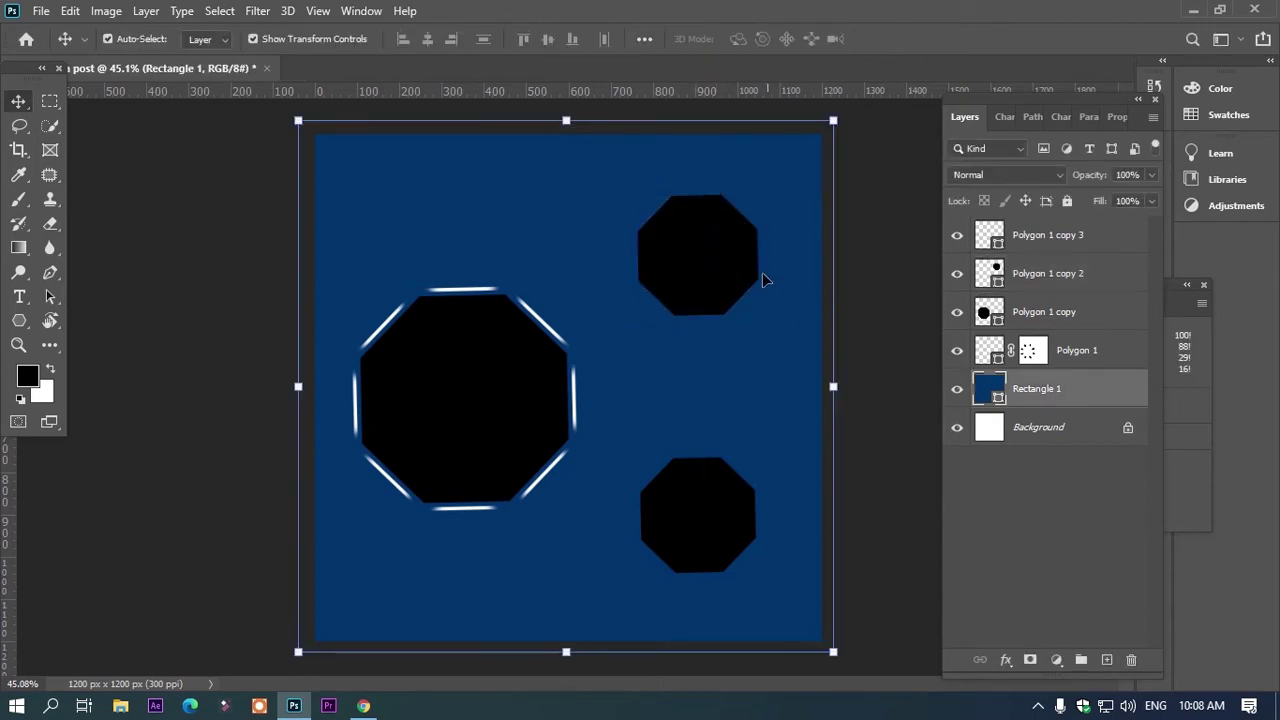
pyautogui.click(702, 258)
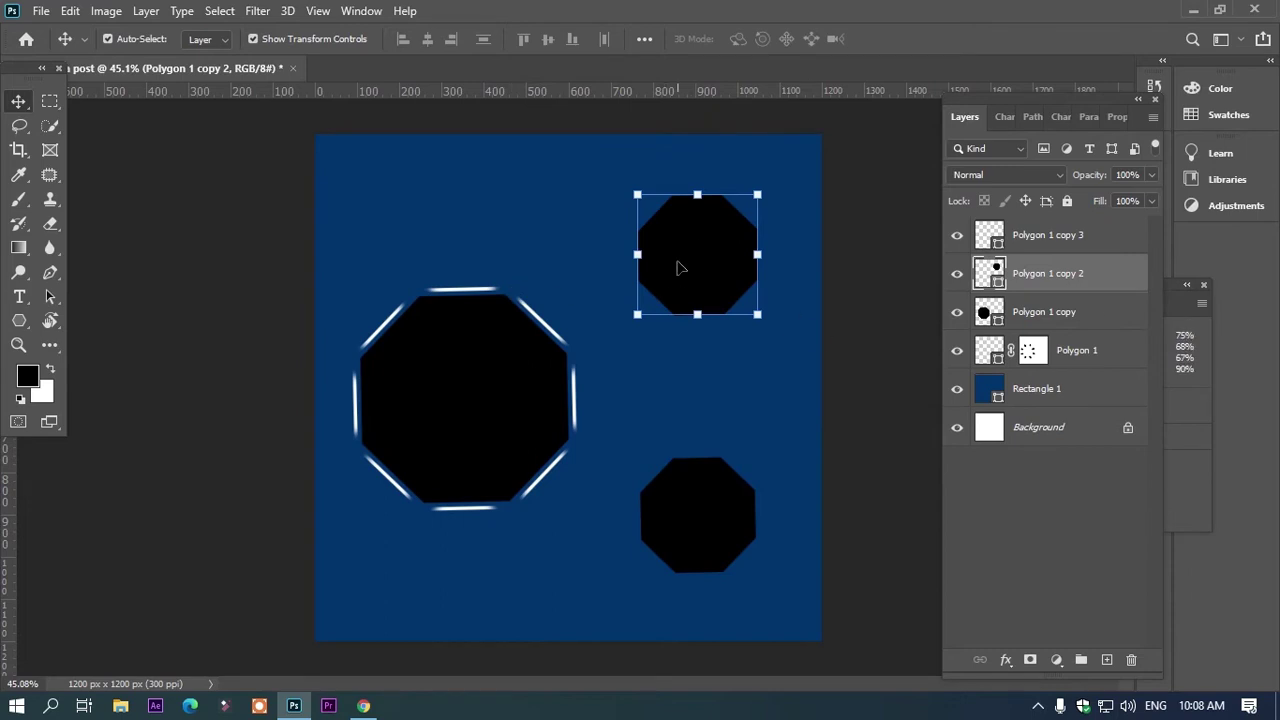
# Fill the top-right and bottom-right small octagons with white (ffffff)
pyautogui.doubleClick(983, 280)
pyautogui.moveTo(760, 297); pyautogui.dragTo(672, 252)
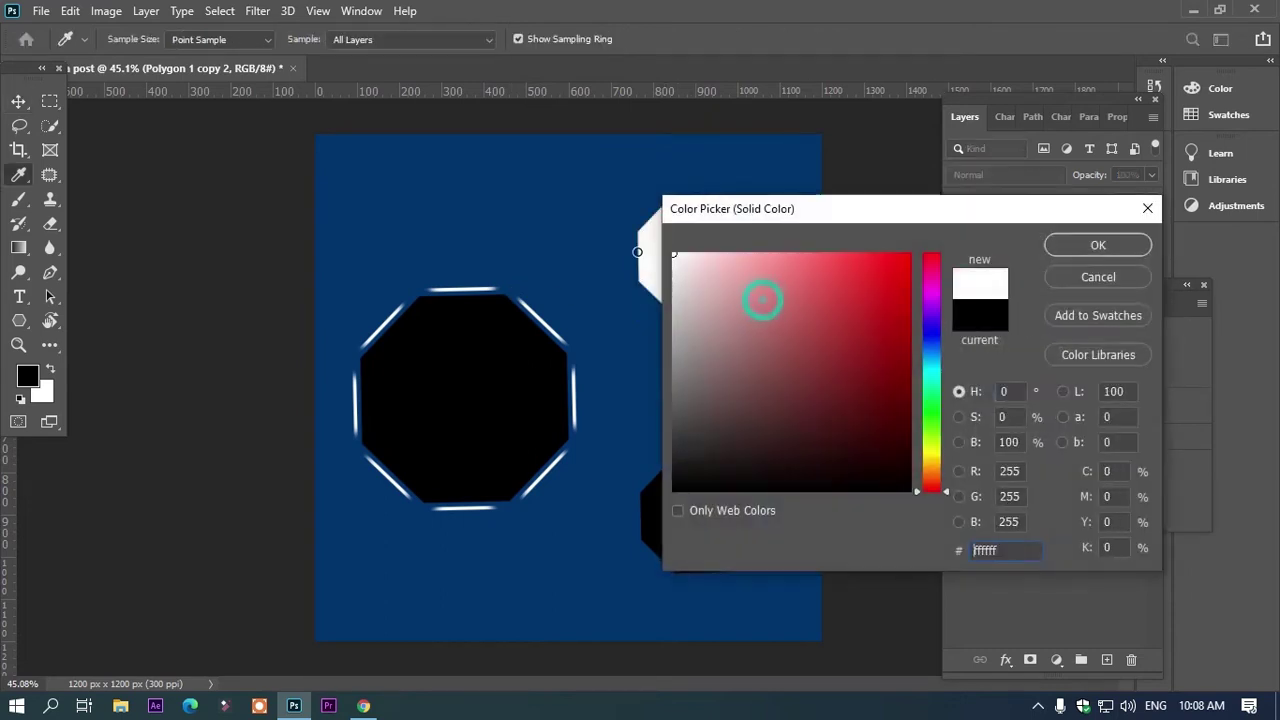
pyautogui.click(1100, 246)
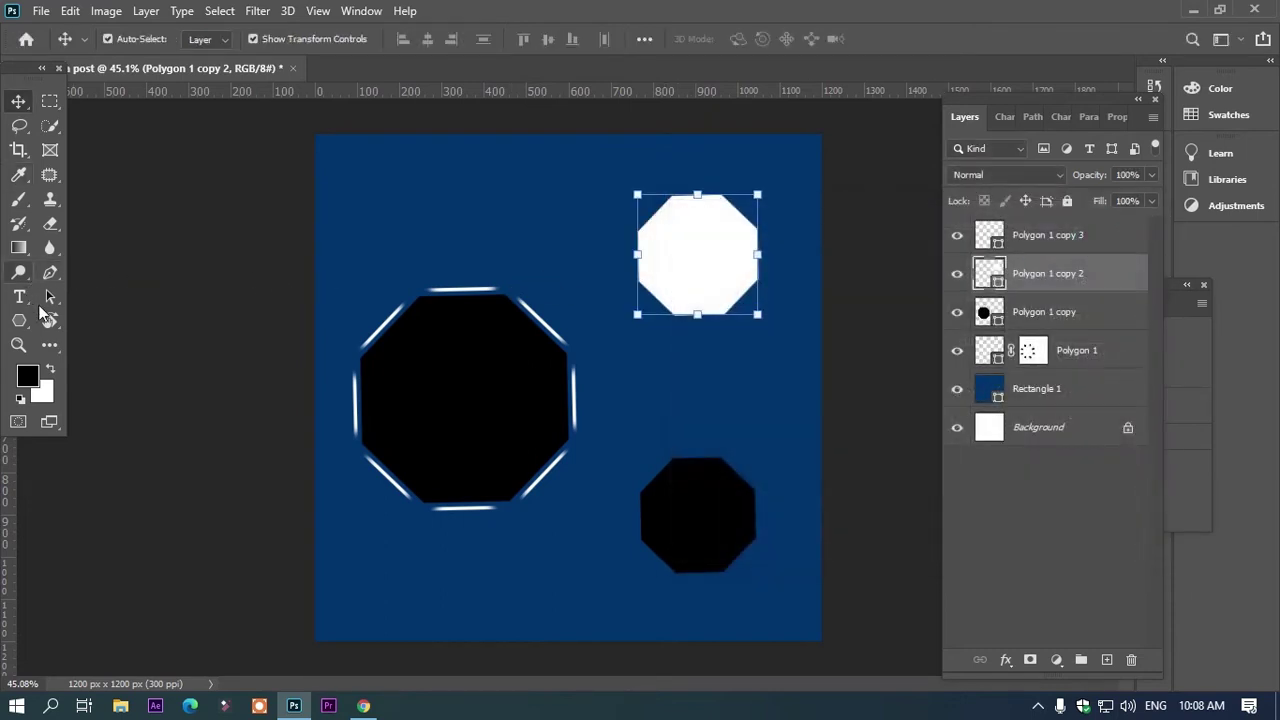
pyautogui.click(690, 505)
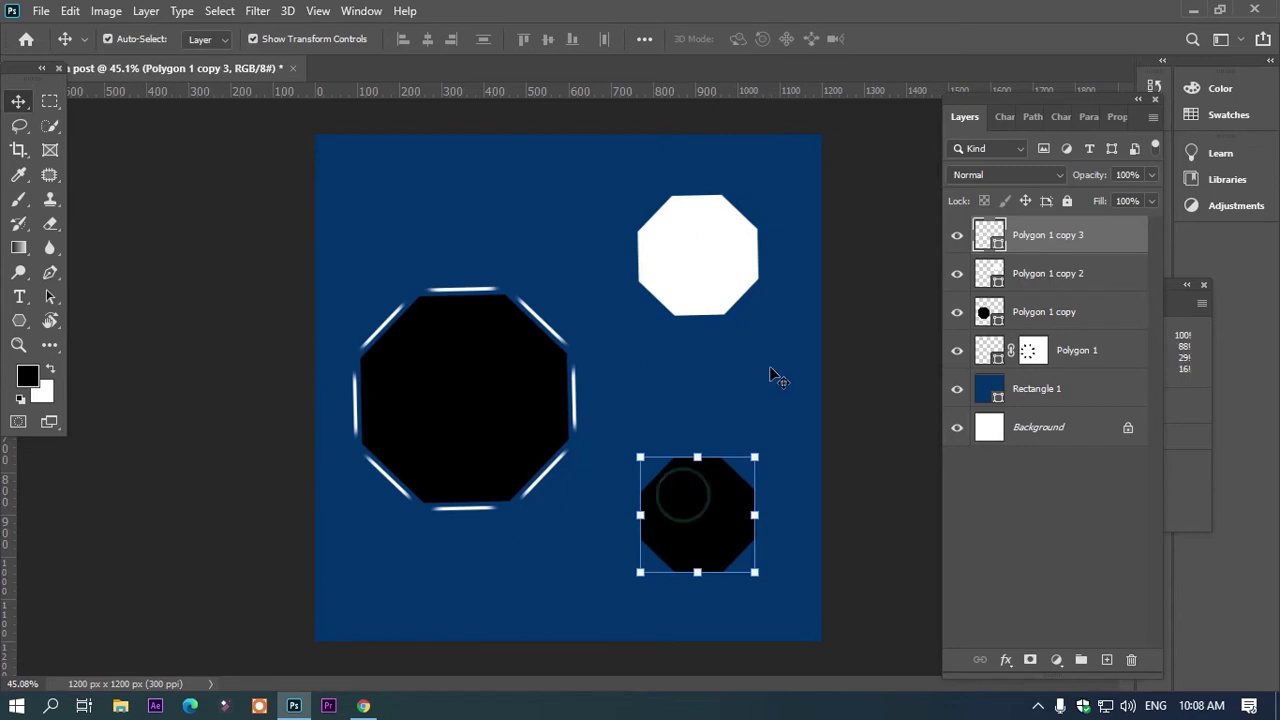
pyautogui.doubleClick(990, 237)
pyautogui.click(1060, 248)
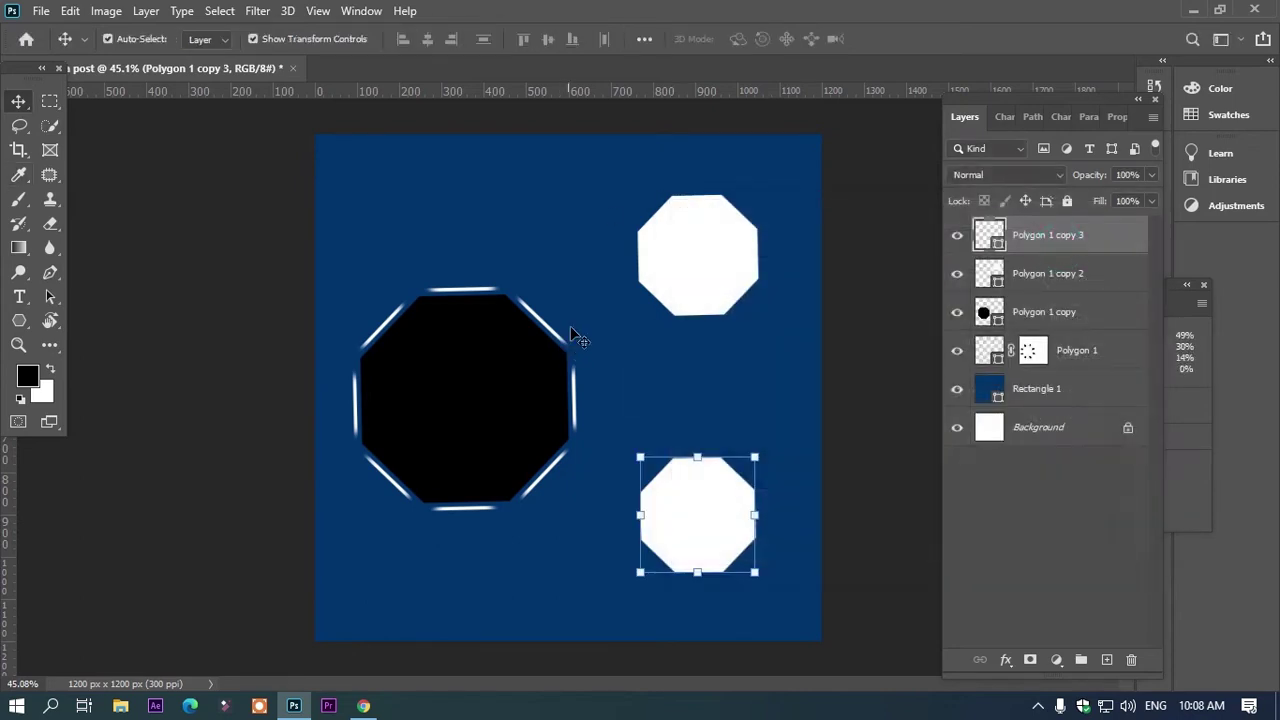
pyautogui.scroll(2, 680, 326)
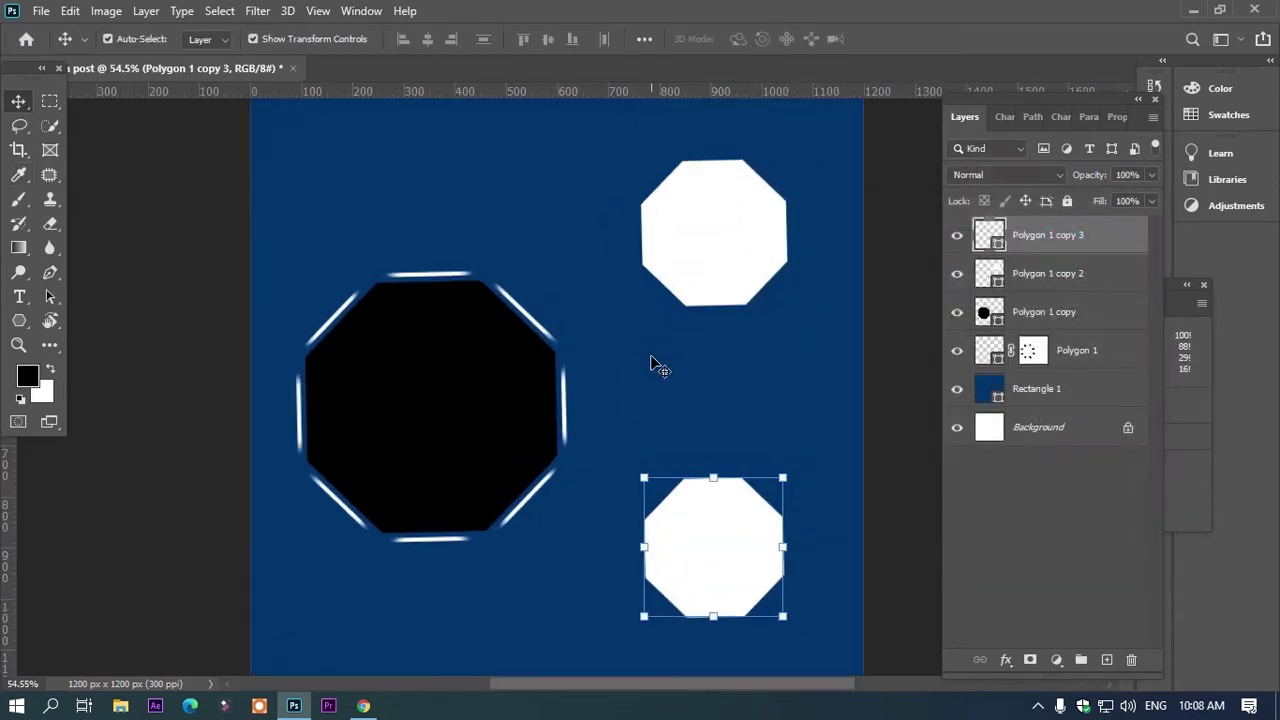
# Type '35% OFF' in a text box above the big octagon
pyautogui.click(21, 298)
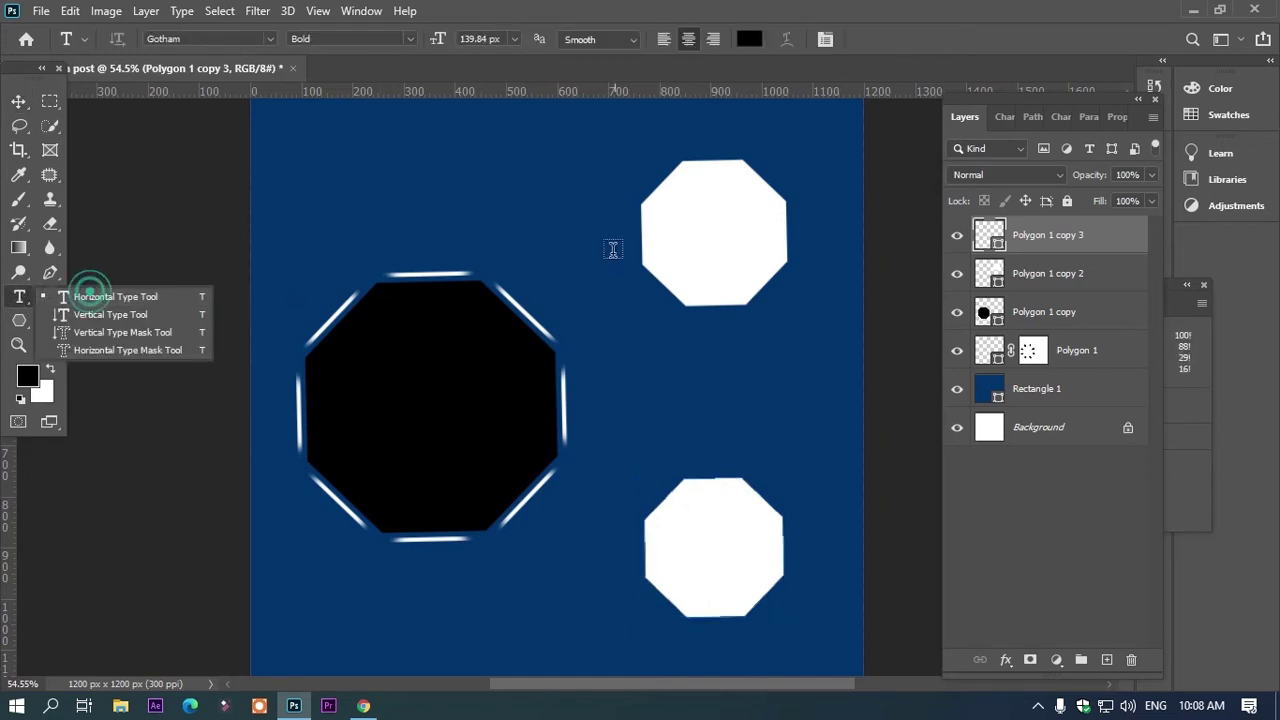
pyautogui.click(440, 200)
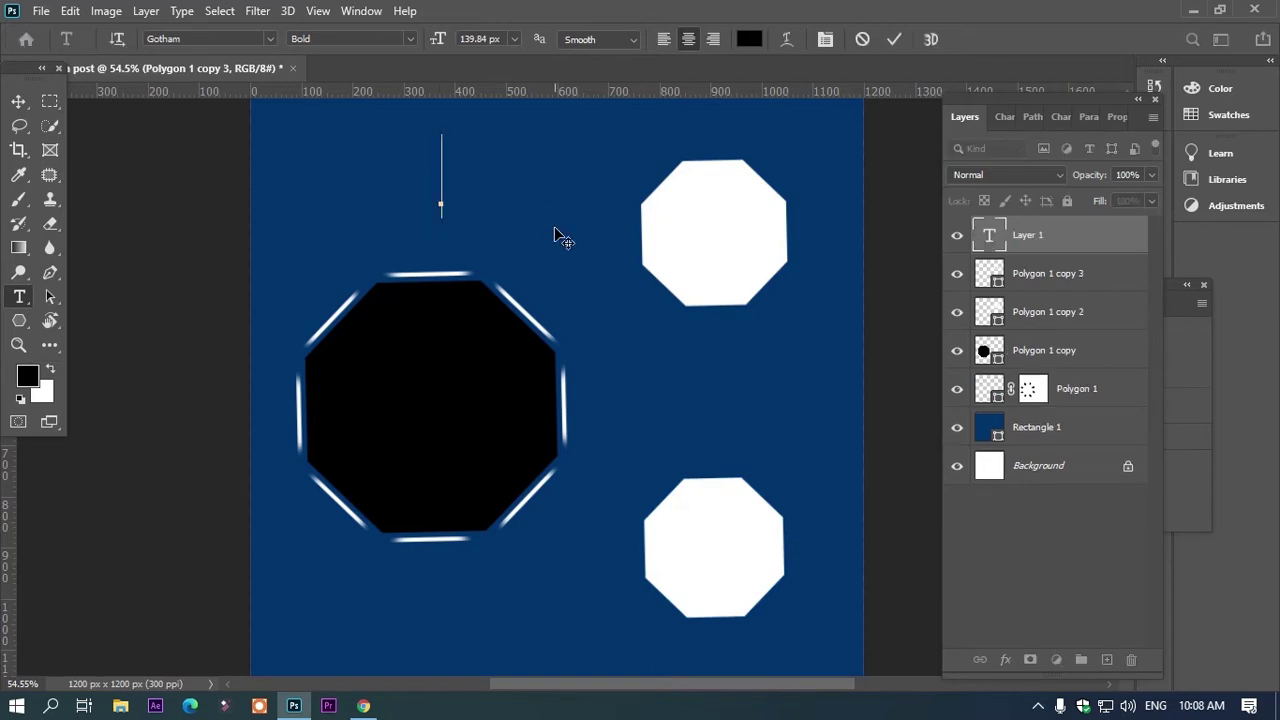
pyautogui.write('35')
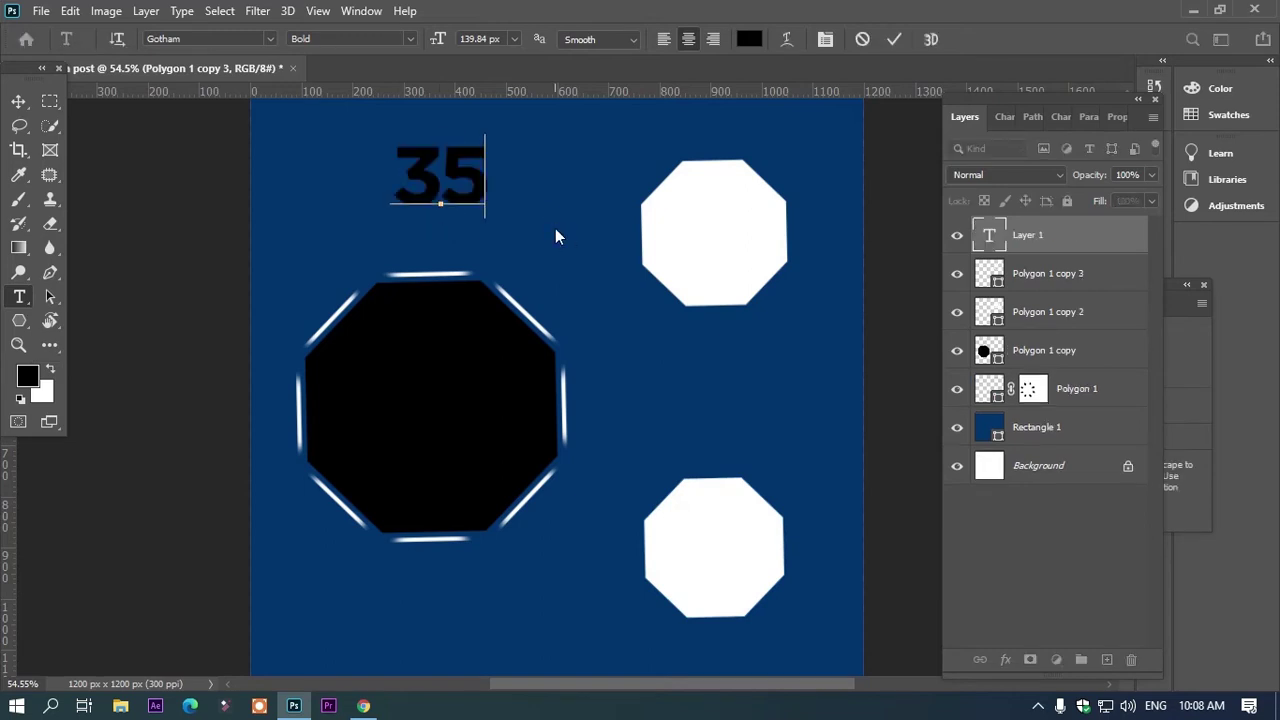
pyautogui.write('% ')
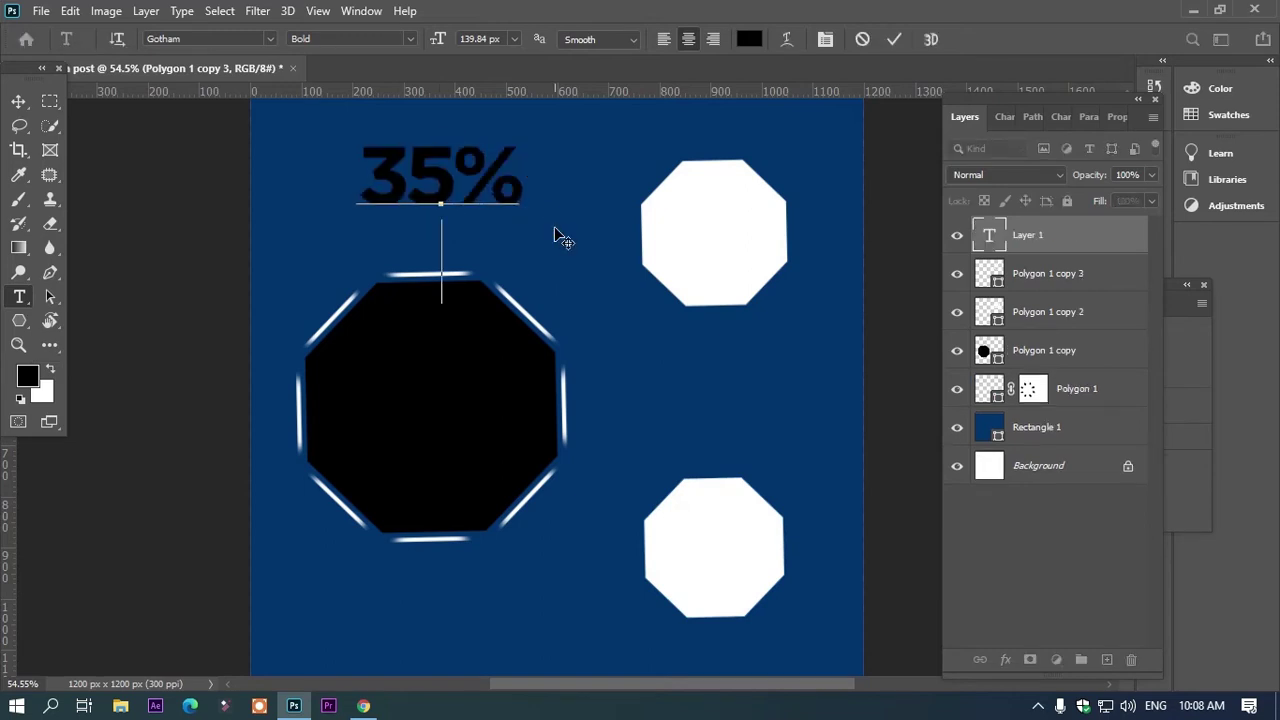
pyautogui.write('OFF')
# Colour the '35% OFF' text white and reduce it to 67.84 px
pyautogui.hotkey('ctrl', 'a')
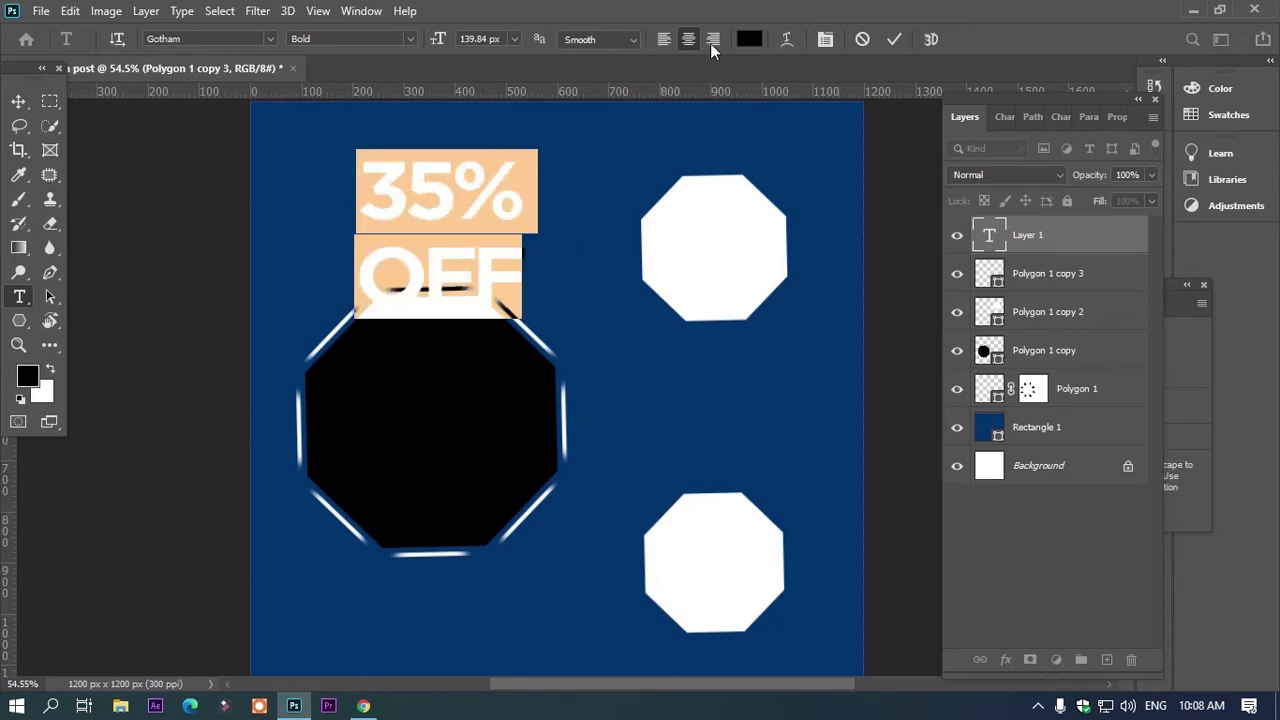
pyautogui.click(749, 39)
pyautogui.click(743, 277)
pyautogui.click(673, 253)
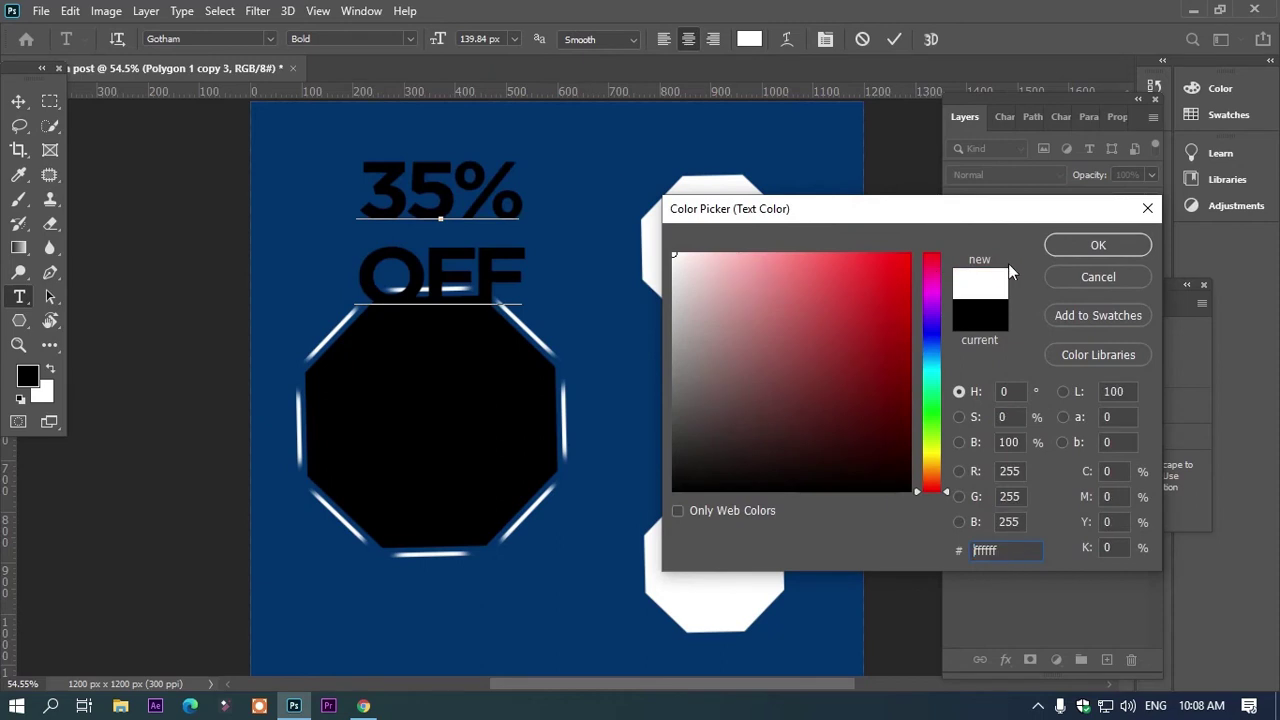
pyautogui.click(1072, 243)
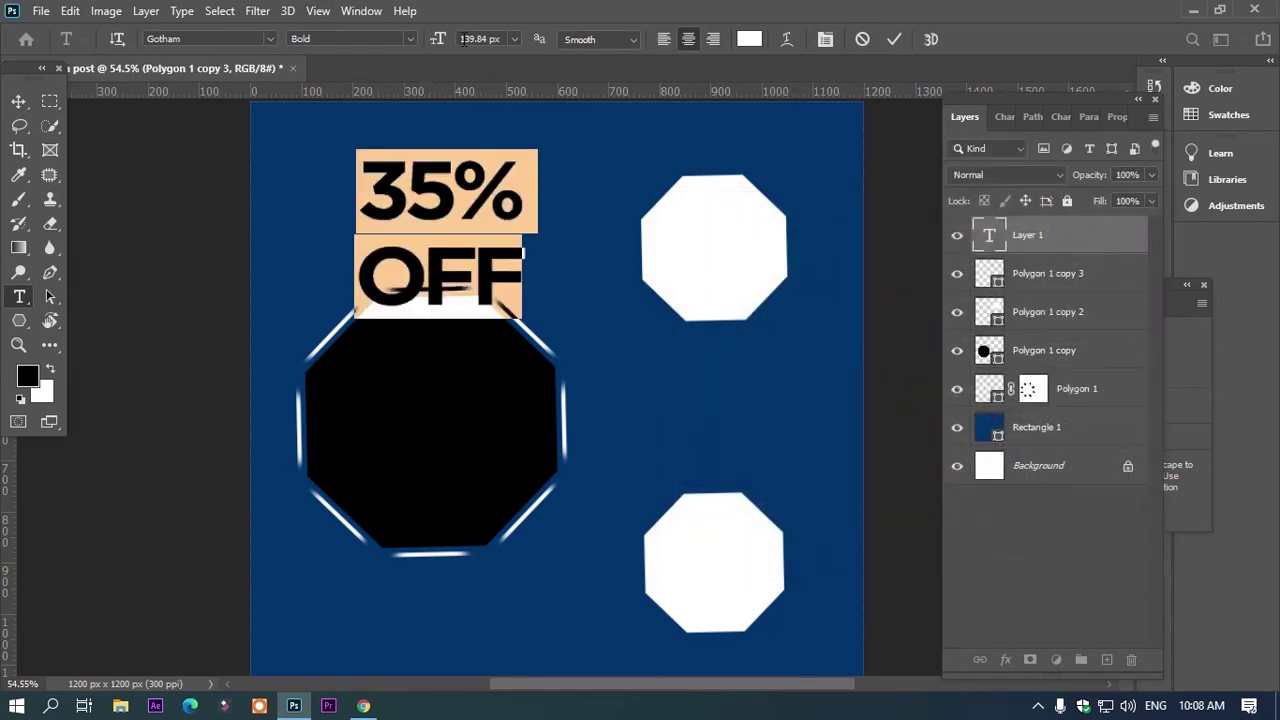
pyautogui.moveTo(444, 39)
pyautogui.mouseDown()
pyautogui.moveTo(373, 73)
pyautogui.moveTo(409, 79)
pyautogui.mouseUp()
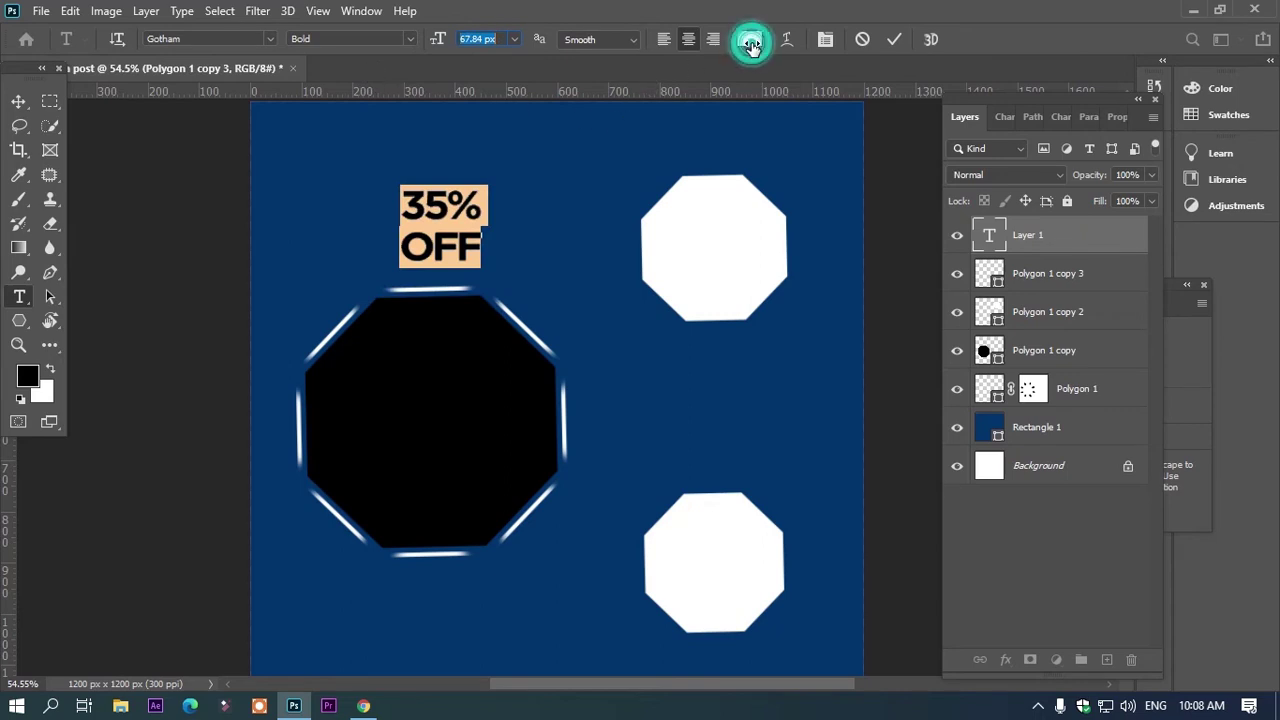
# Colour the 35% OFF text the sampled background blue and move it into the top-right octagon
pyautogui.click(749, 39)
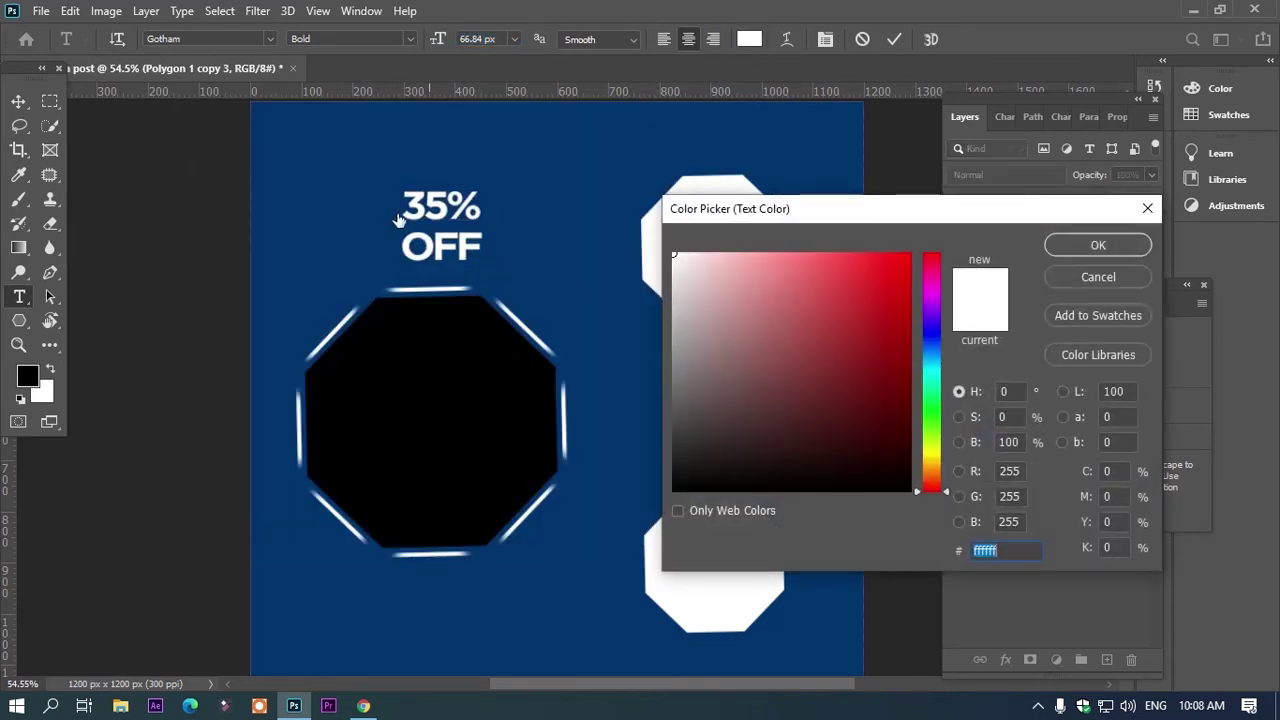
pyautogui.click(657, 148)
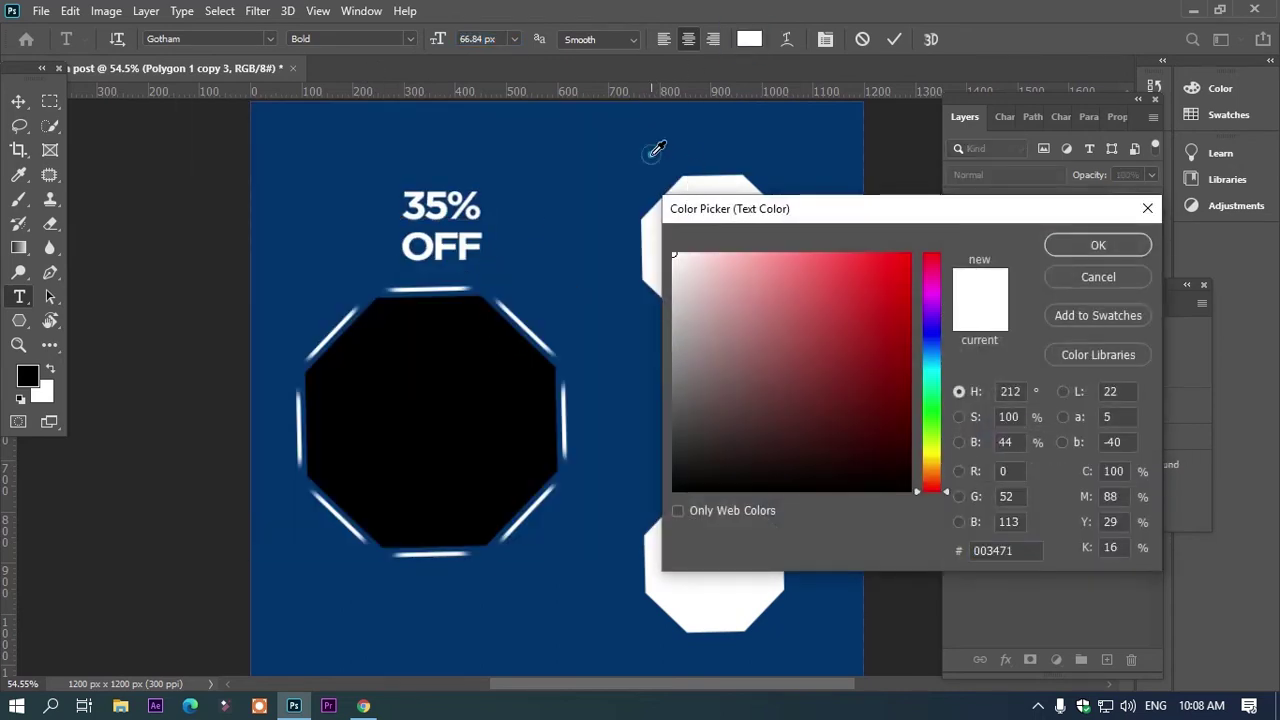
pyautogui.click(1072, 247)
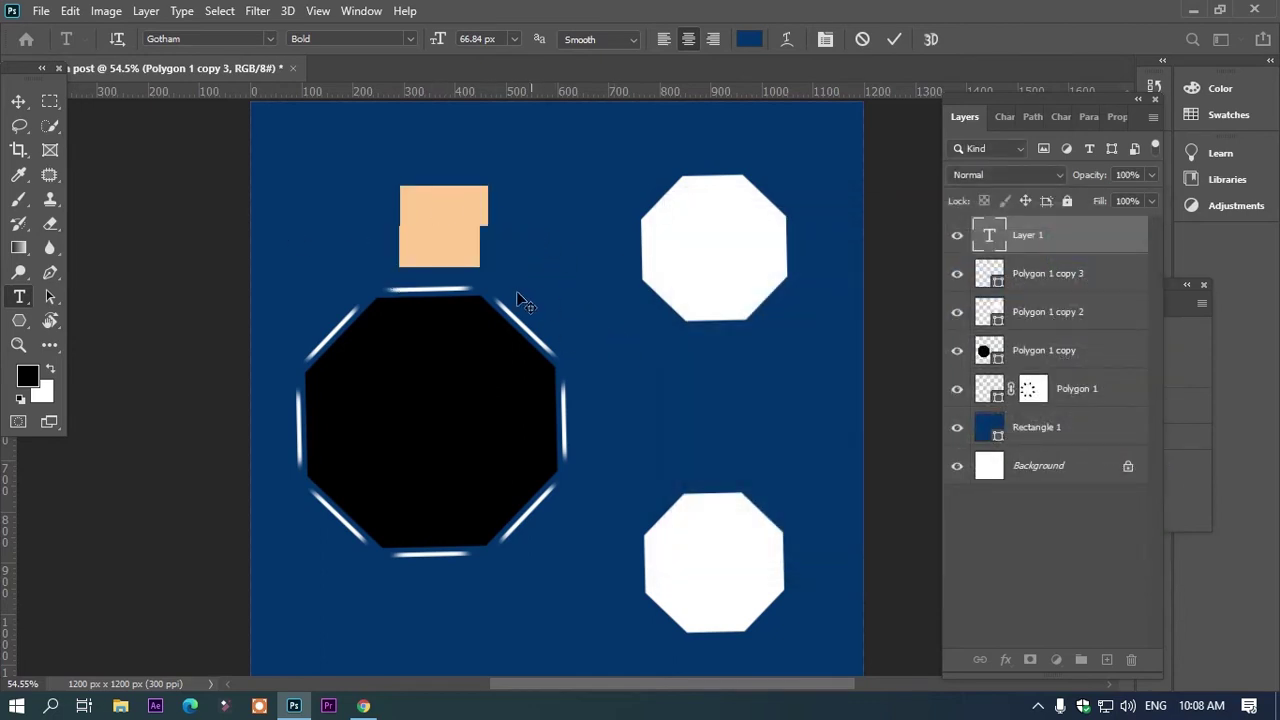
pyautogui.moveTo(517, 300); pyautogui.dragTo(790, 320)
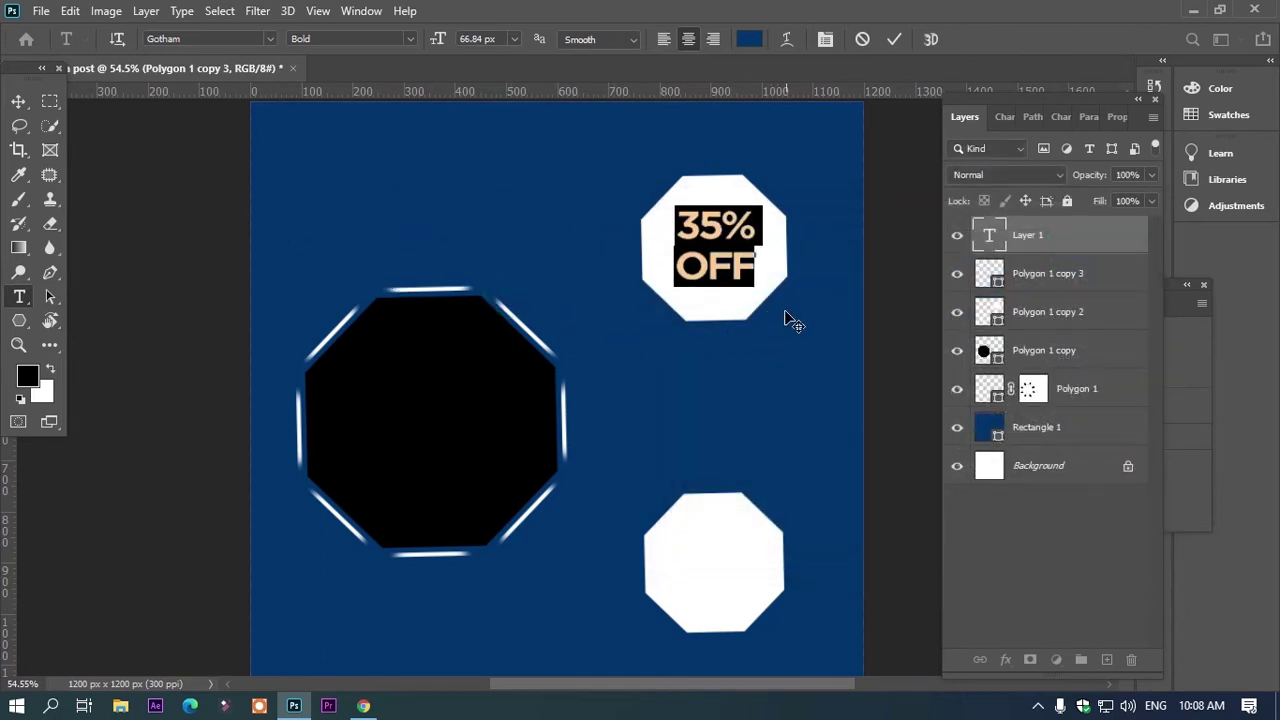
# Recolour the 35% OFF text bright yellow #e4ff00 and commit it
pyautogui.click(748, 40)
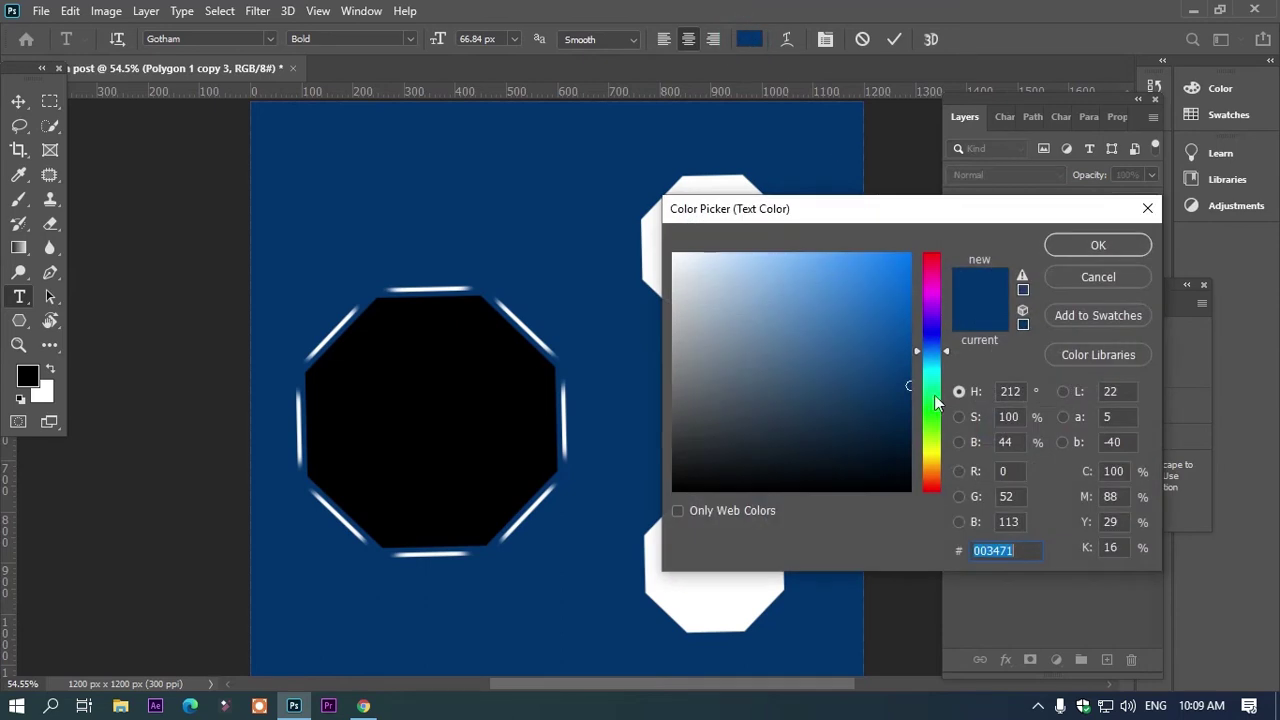
pyautogui.click(937, 447)
pyautogui.moveTo(884, 292); pyautogui.dragTo(908, 255)
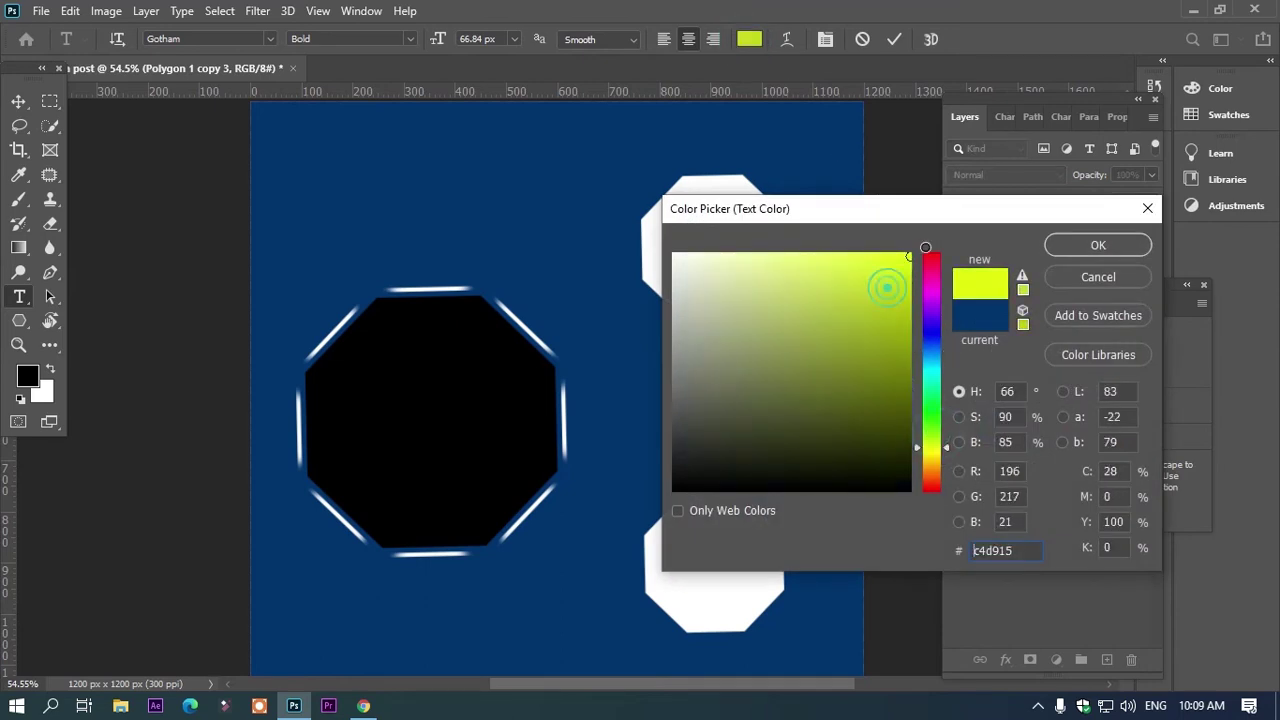
pyautogui.click(1094, 246)
pyautogui.click(19, 102)
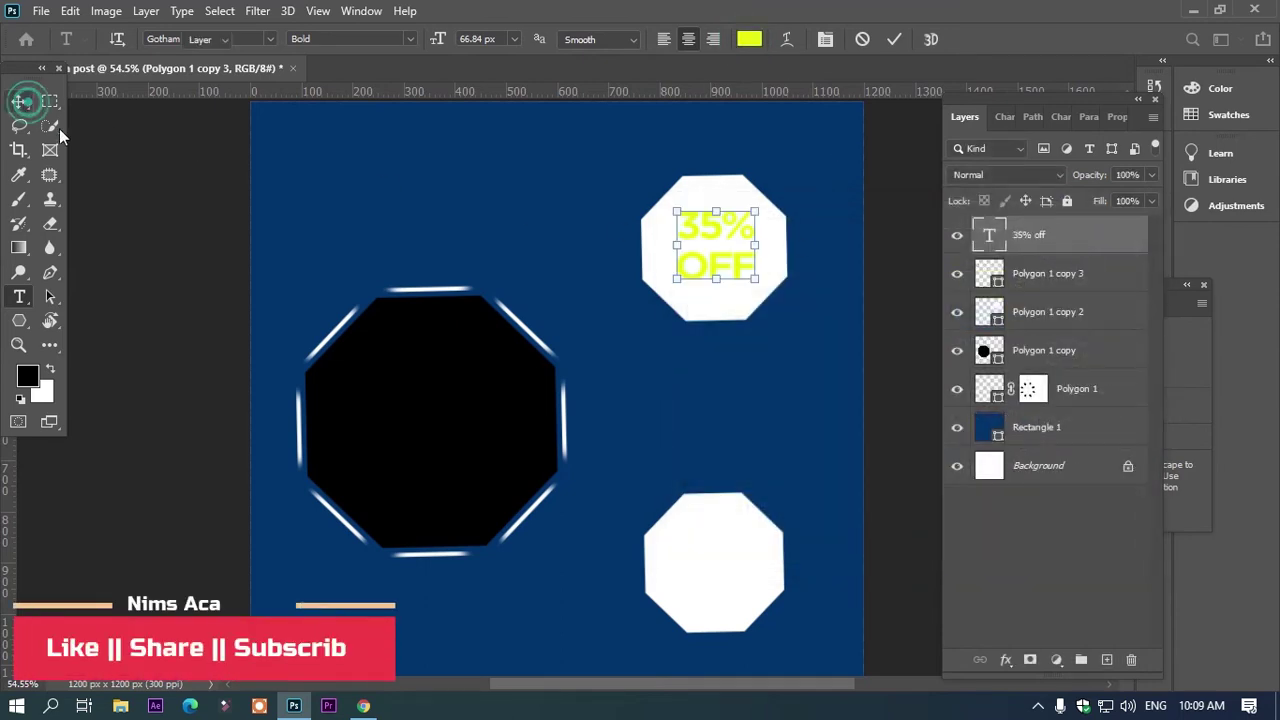
# Reselect the 35% OFF text layer, re-enter and commit a text edit
pyautogui.click(51, 126)
pyautogui.click(736, 240)
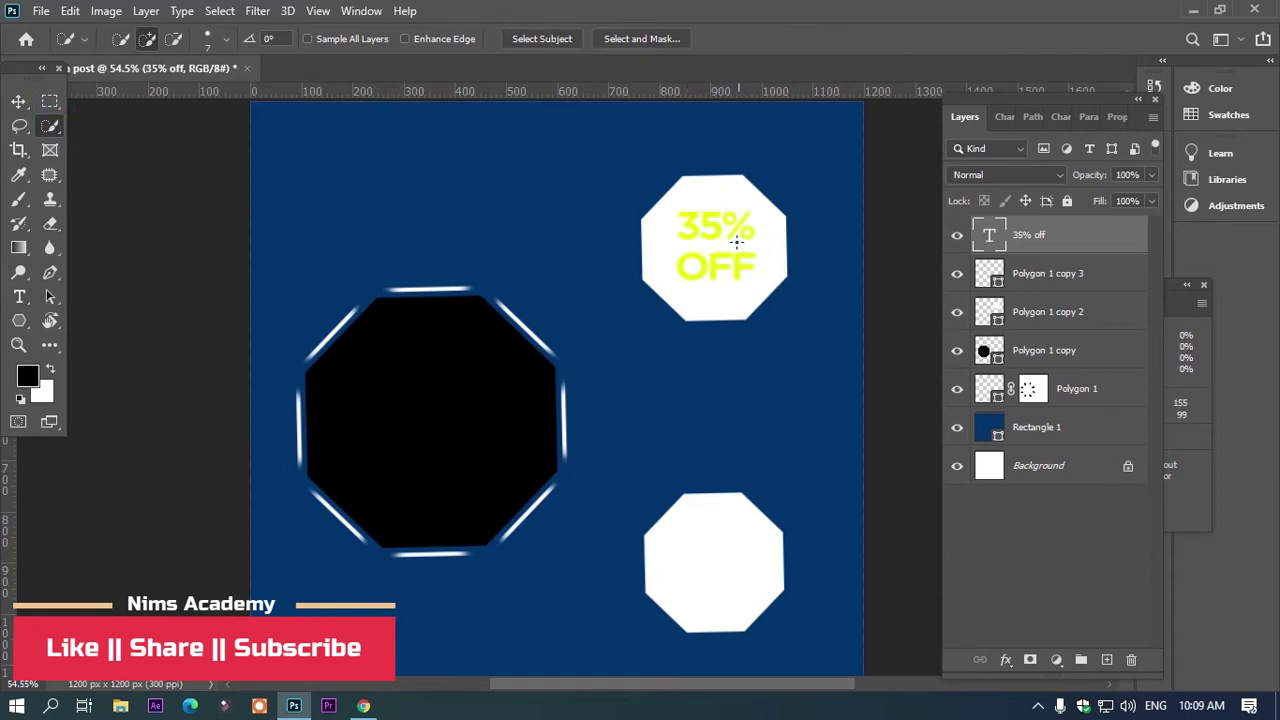
pyautogui.press('v')
pyautogui.click(729, 229)
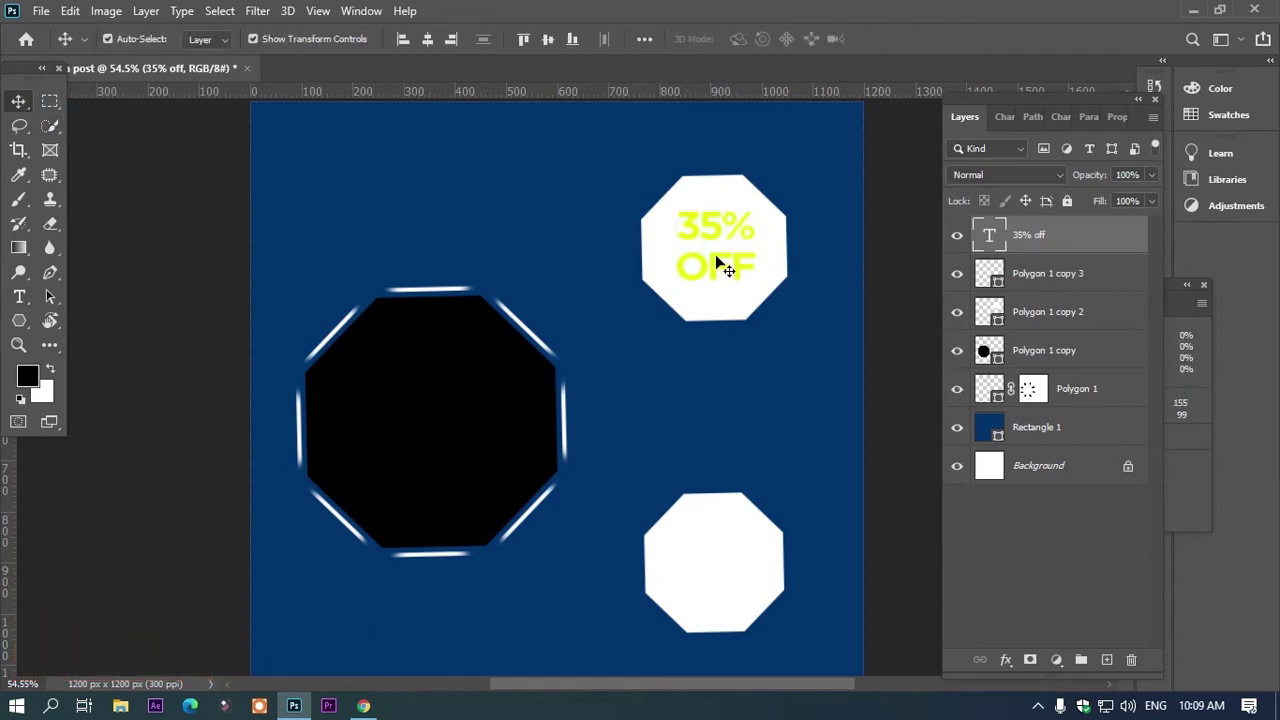
pyautogui.click(711, 240)
pyautogui.press('t')
pyautogui.press('Return')
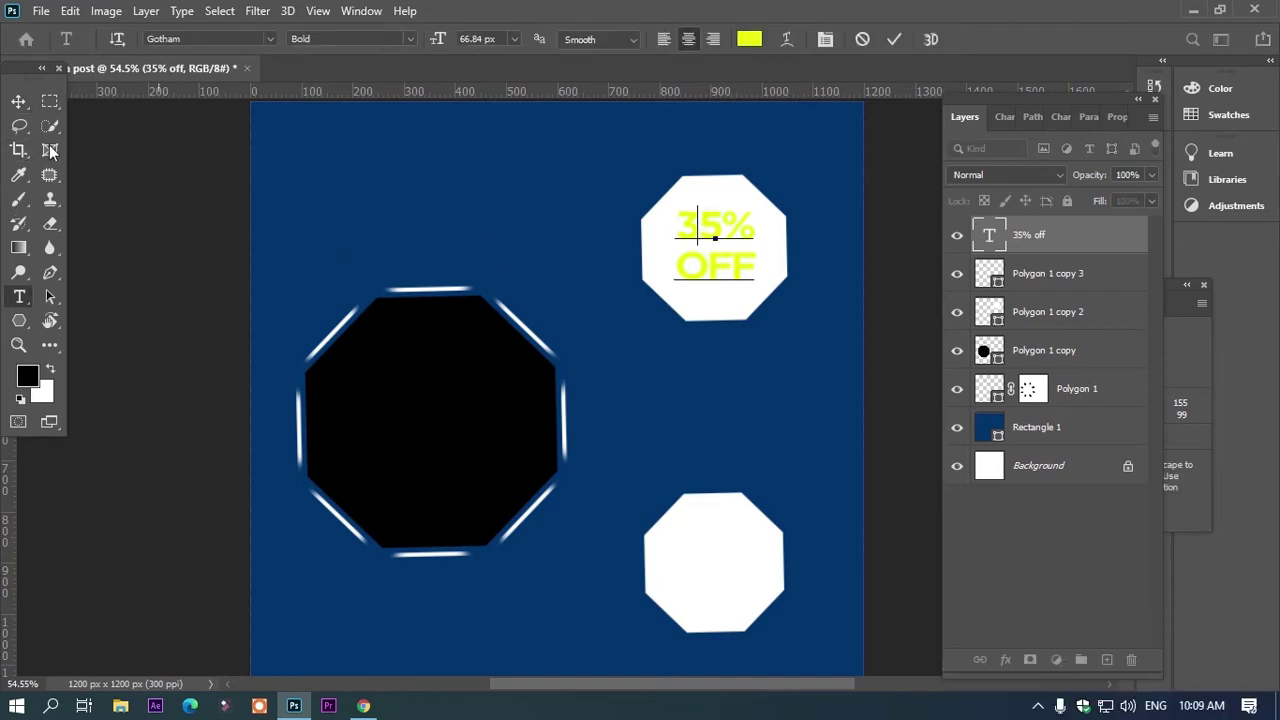
pyautogui.click(18, 101)
pyautogui.click(735, 233)
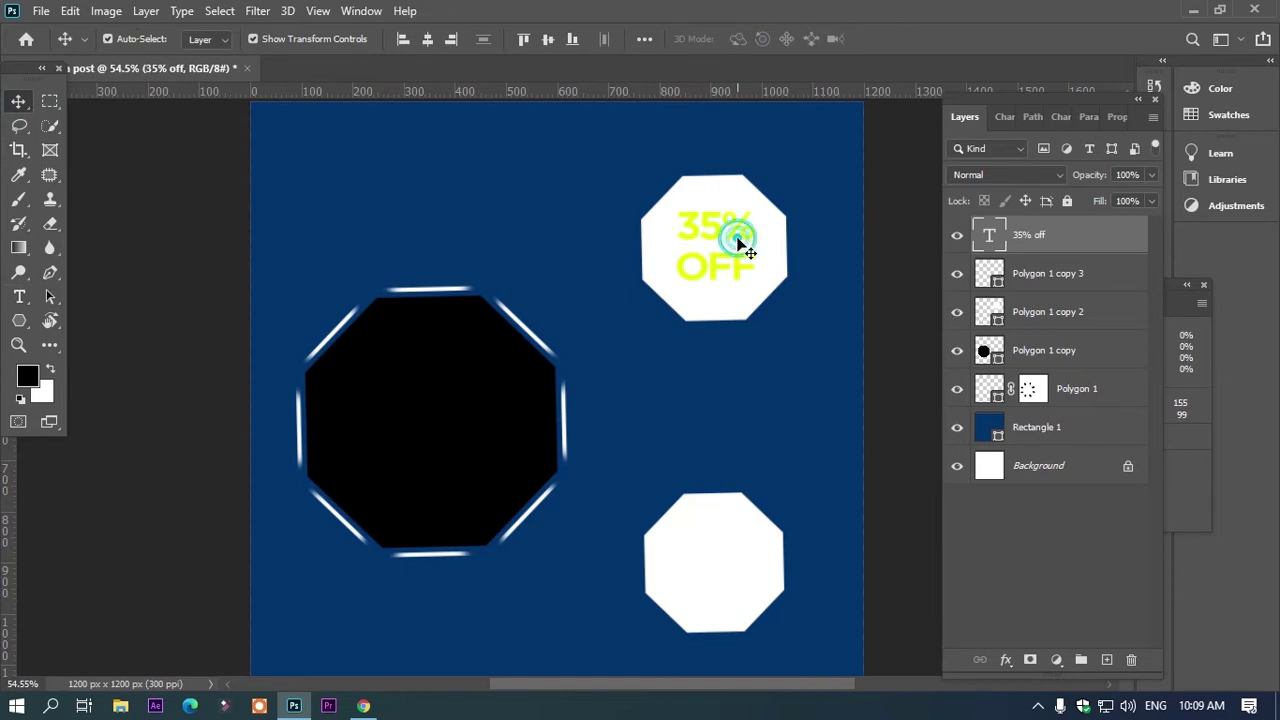
# Select all the 35% OFF text and change its colour to orange #ff8400
pyautogui.doubleClick(735, 233)
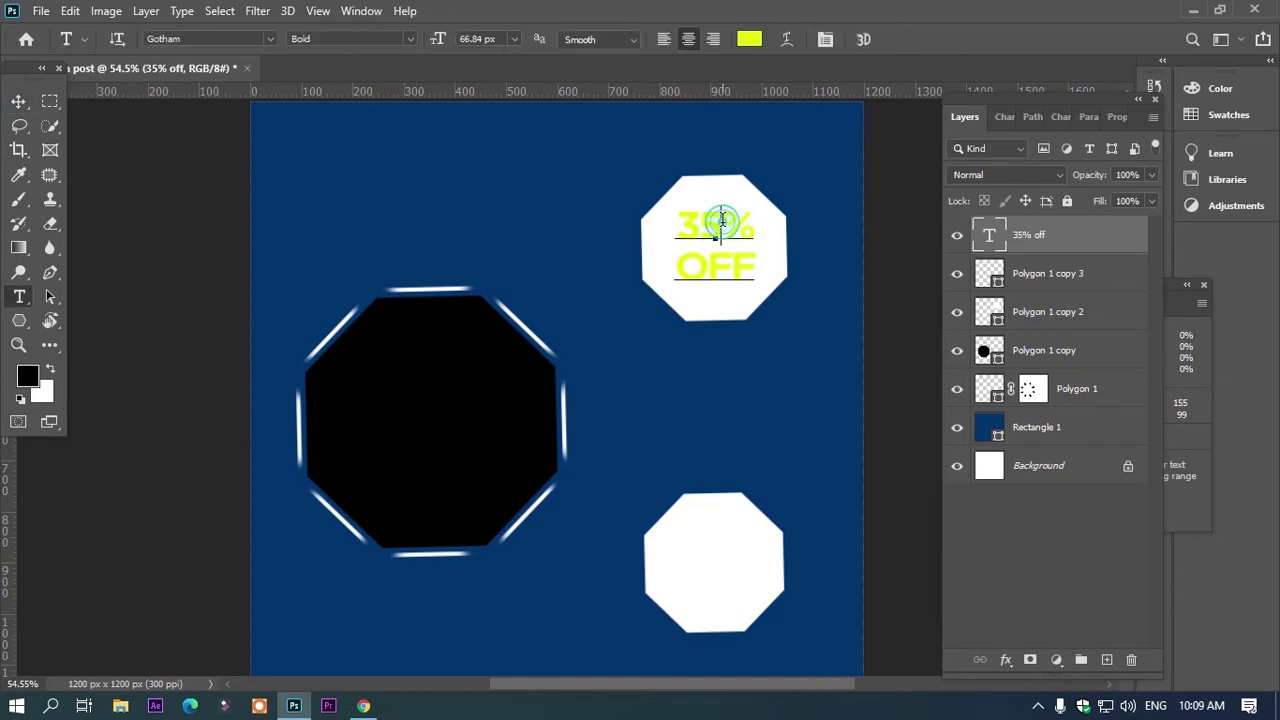
pyautogui.hotkey('ctrl', 'a')
pyautogui.click(752, 39)
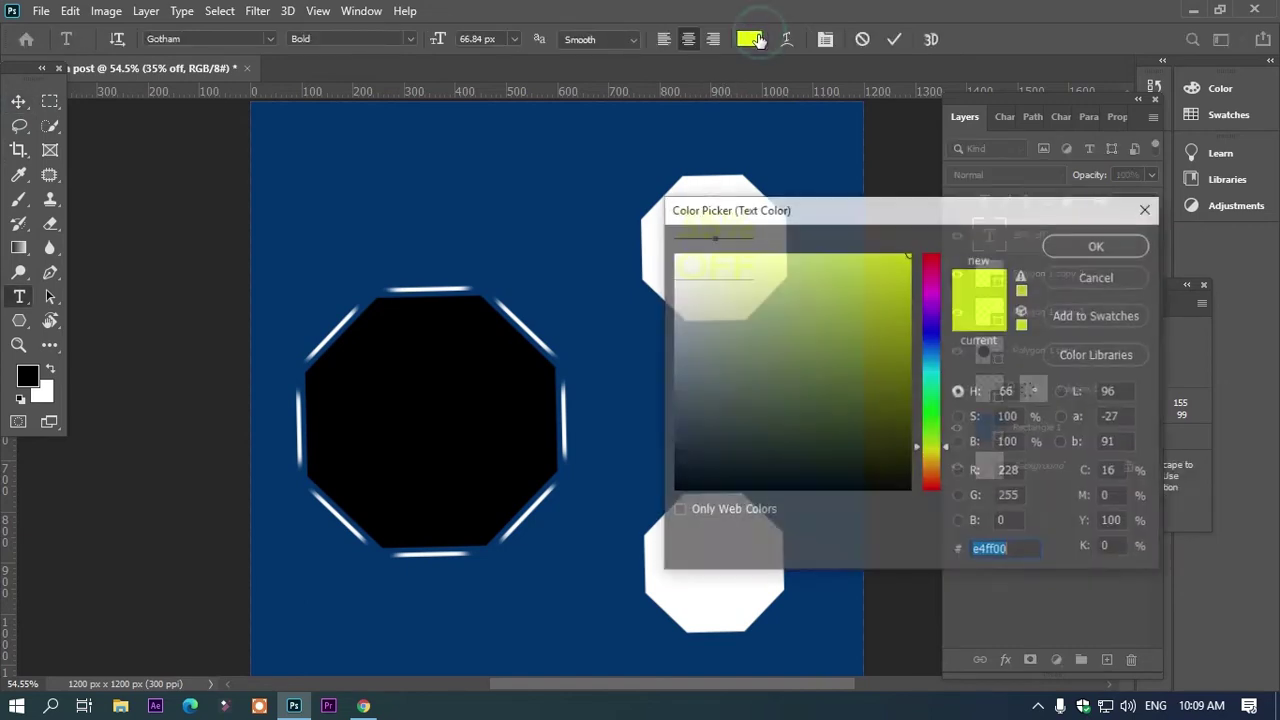
pyautogui.click(928, 283)
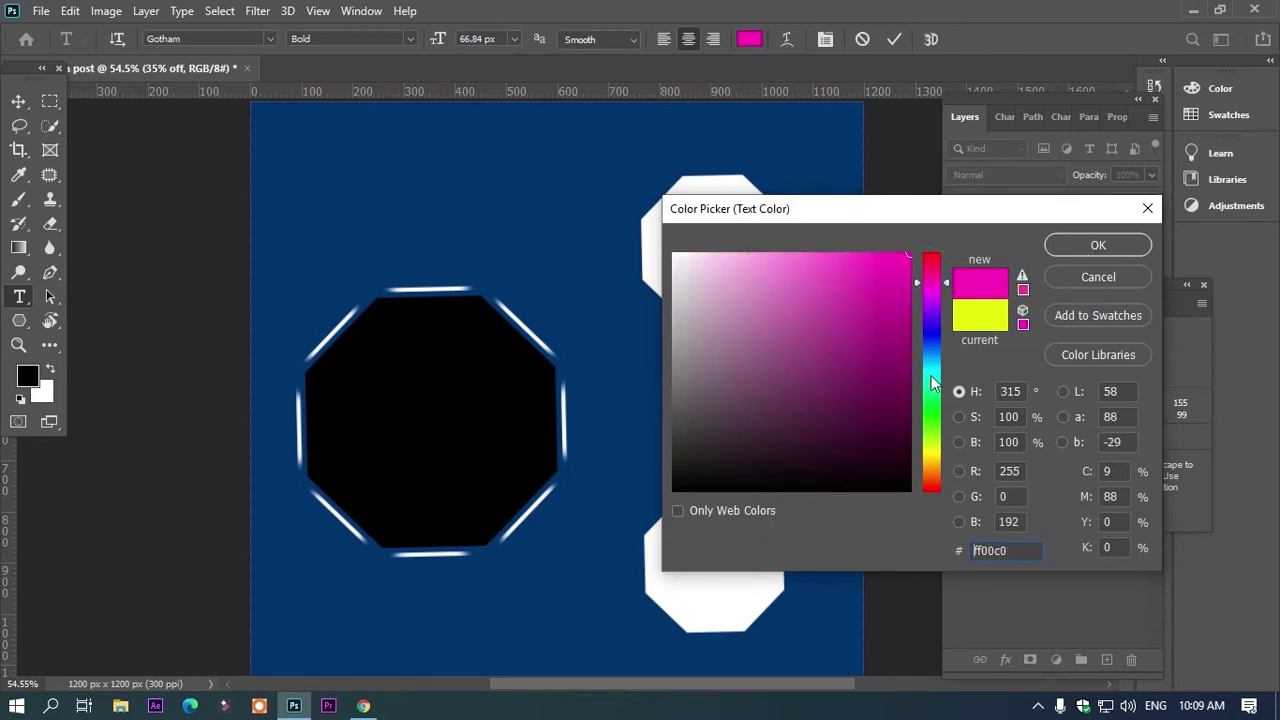
pyautogui.moveTo(947, 300); pyautogui.dragTo(944, 470)
pyautogui.moveTo(903, 219); pyautogui.dragTo(892, 304)
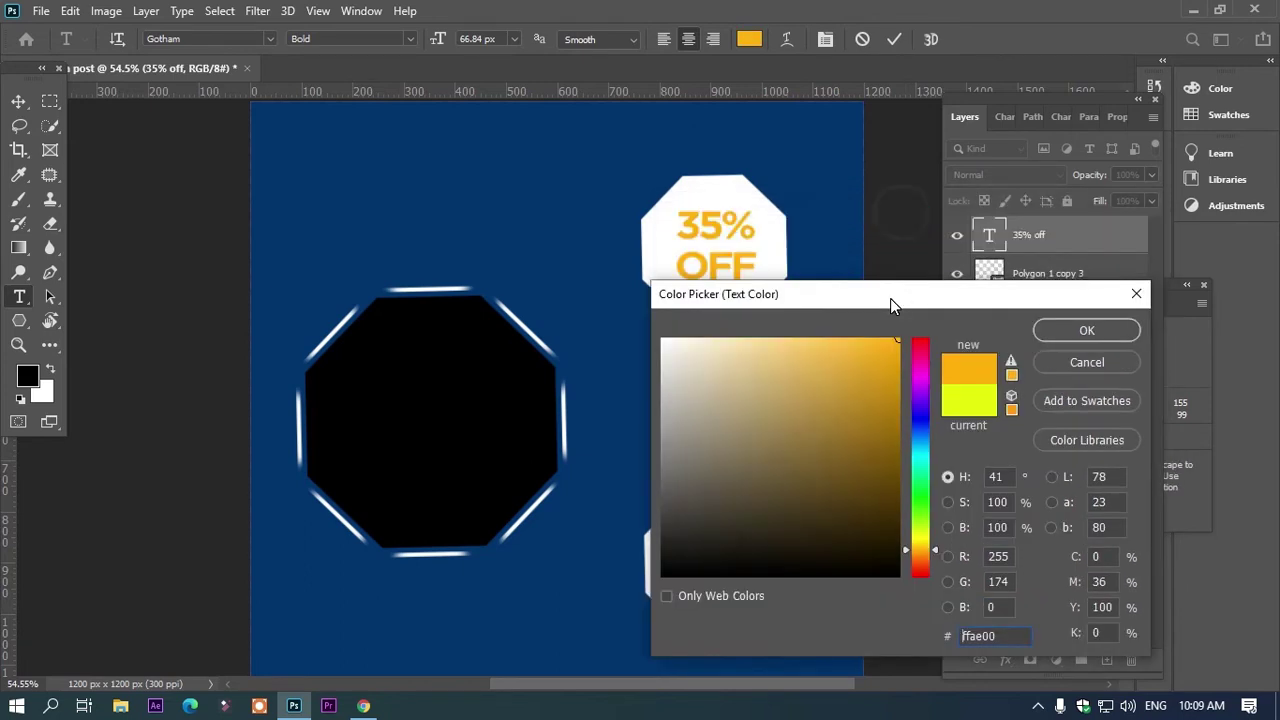
pyautogui.click(936, 557)
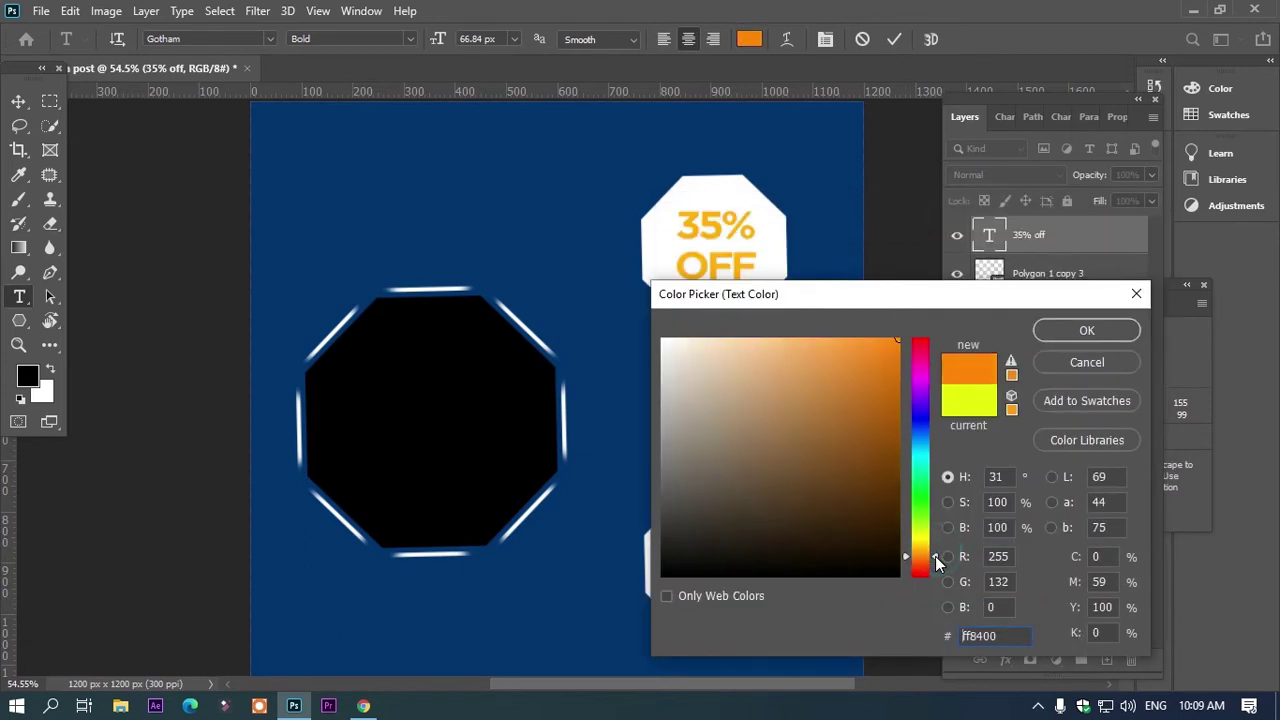
pyautogui.click(1079, 333)
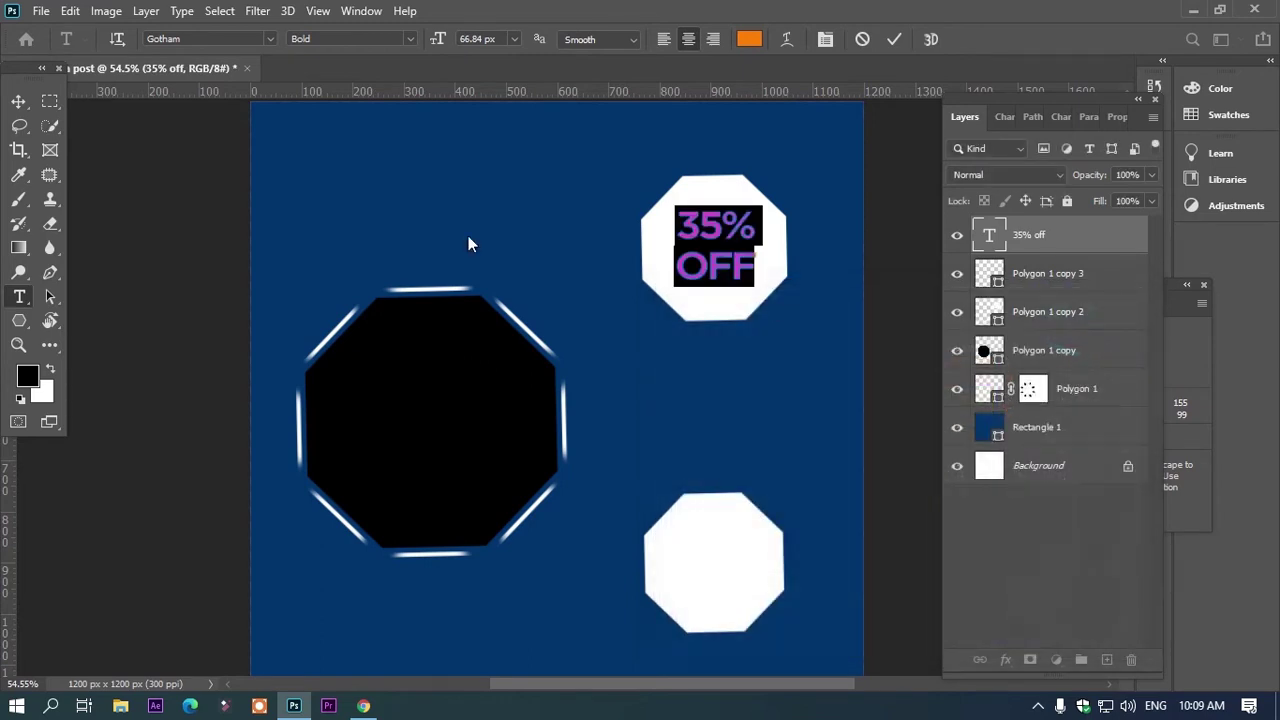
pyautogui.click(21, 102)
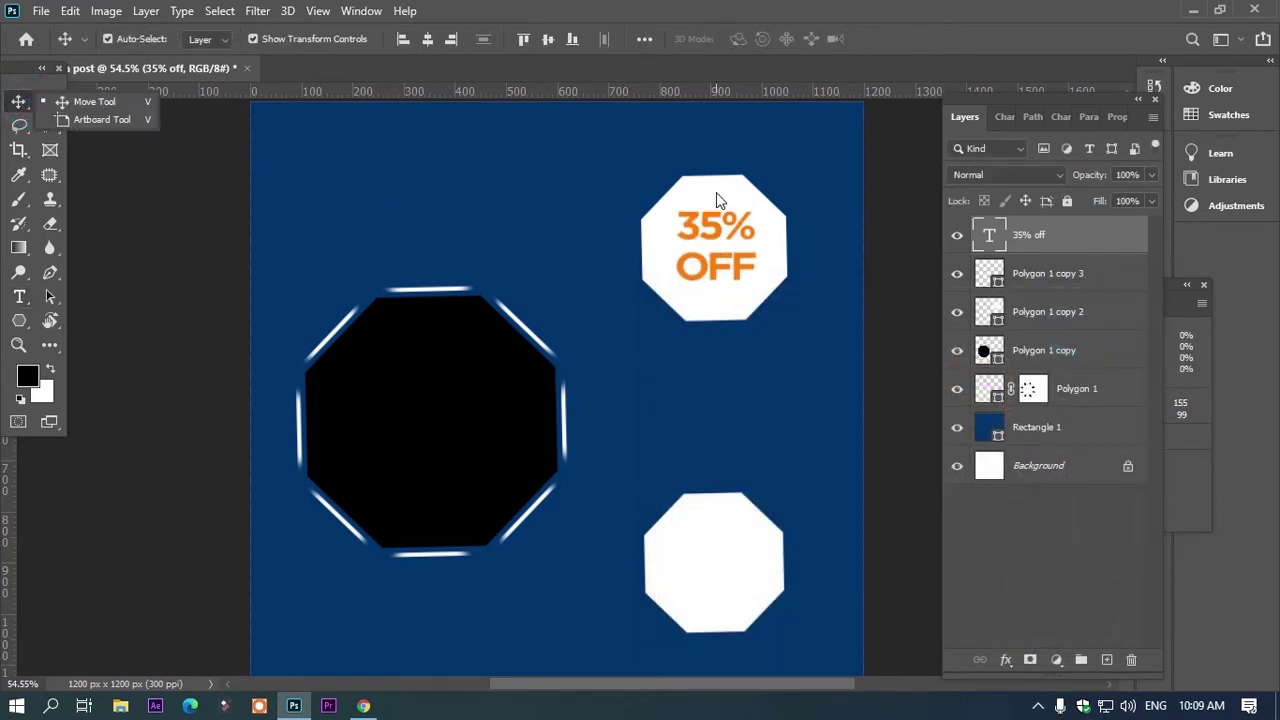
# Select the top-right octagon's layer, Polygon 1 copy 2, in the Layers panel
pyautogui.click(717, 195)
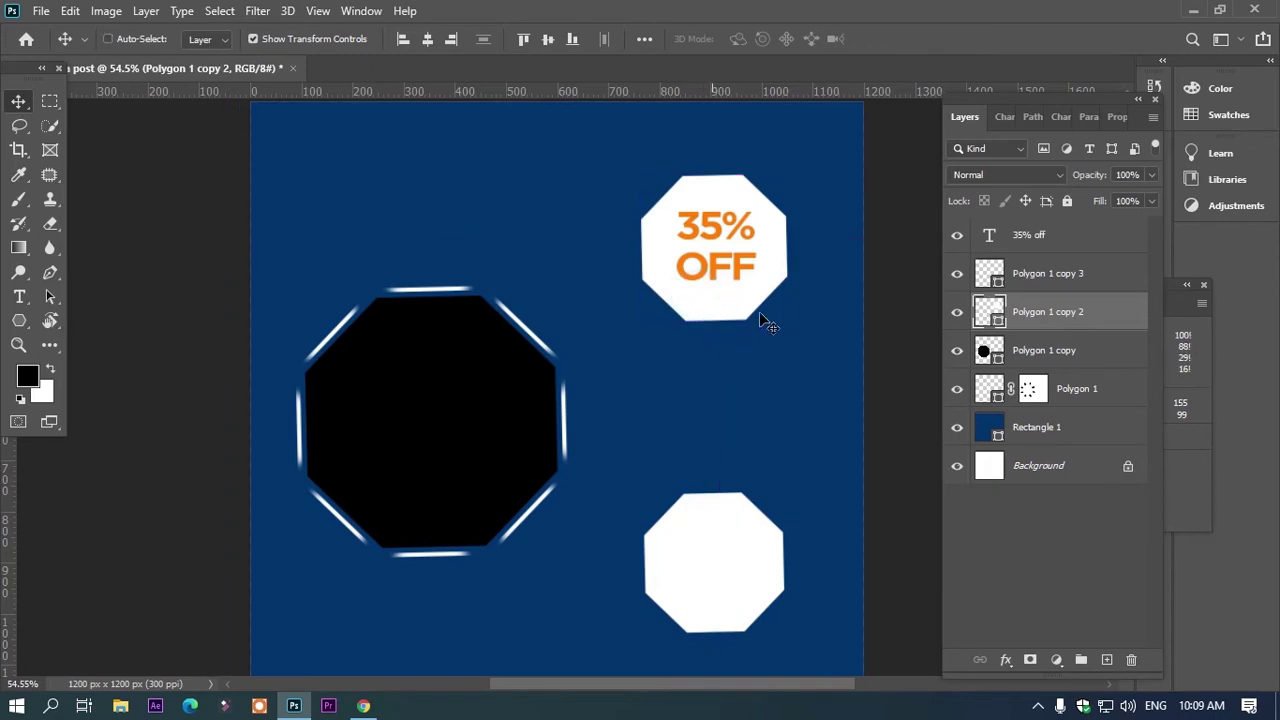
pyautogui.click(701, 296)
pyautogui.scroll(-1, 598, 246)
pyautogui.scroll(-1, 598, 246)
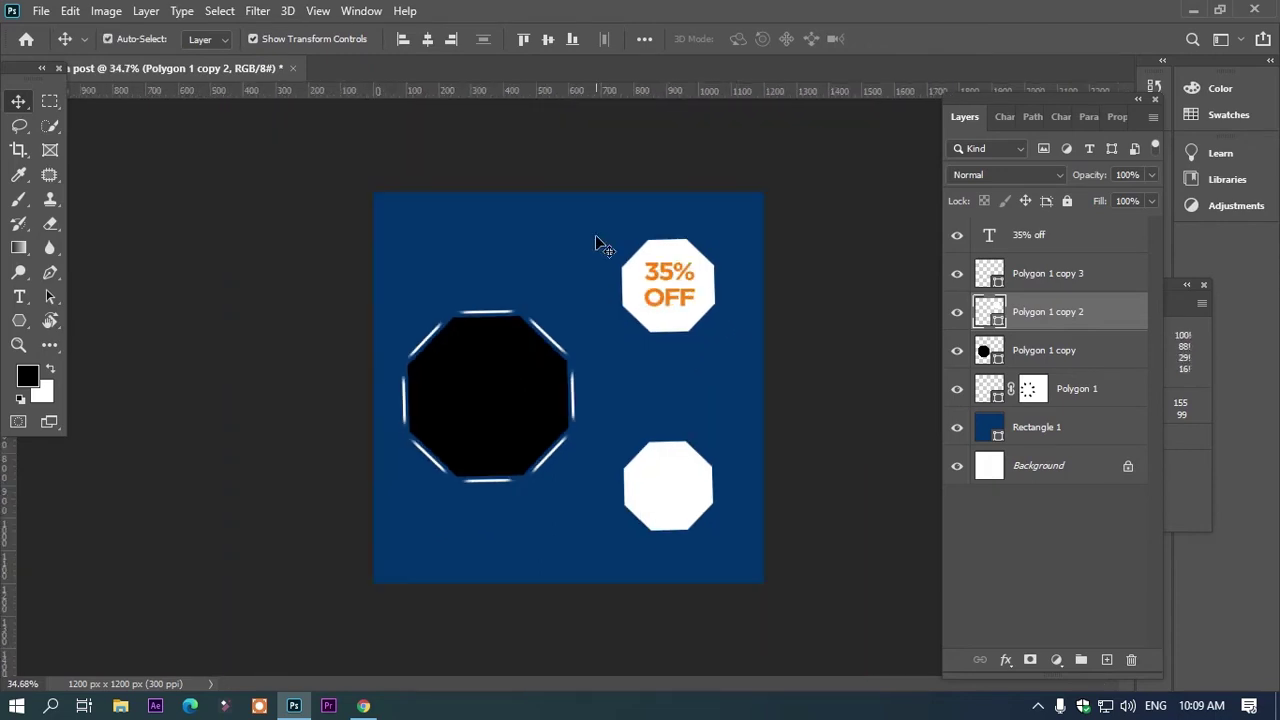
pyautogui.click(664, 246)
pyautogui.click(706, 263)
# Scale the 35% OFF octagon to 87.42%, align it, and nudge the lower octagon right
pyautogui.hotkey('ctrl', 't')
pyautogui.moveTo(719, 337); pyautogui.dragTo(704, 328)
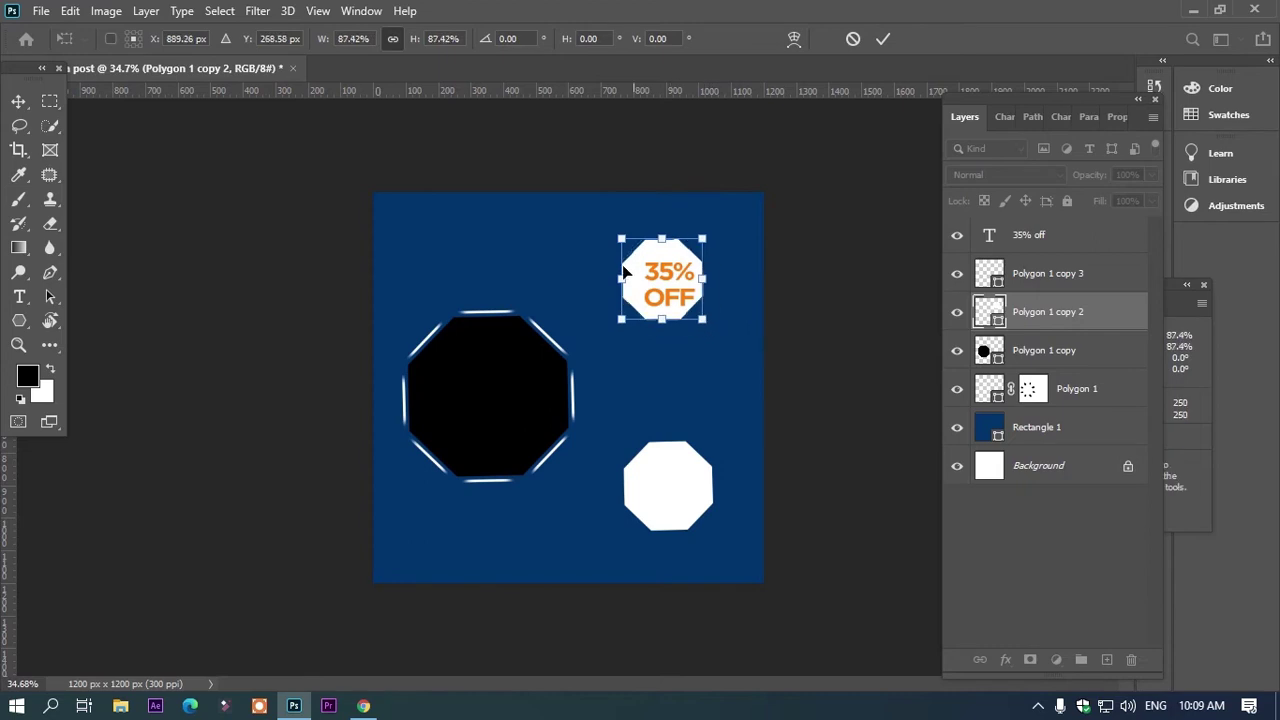
pyautogui.moveTo(637, 281); pyautogui.dragTo(645, 290)
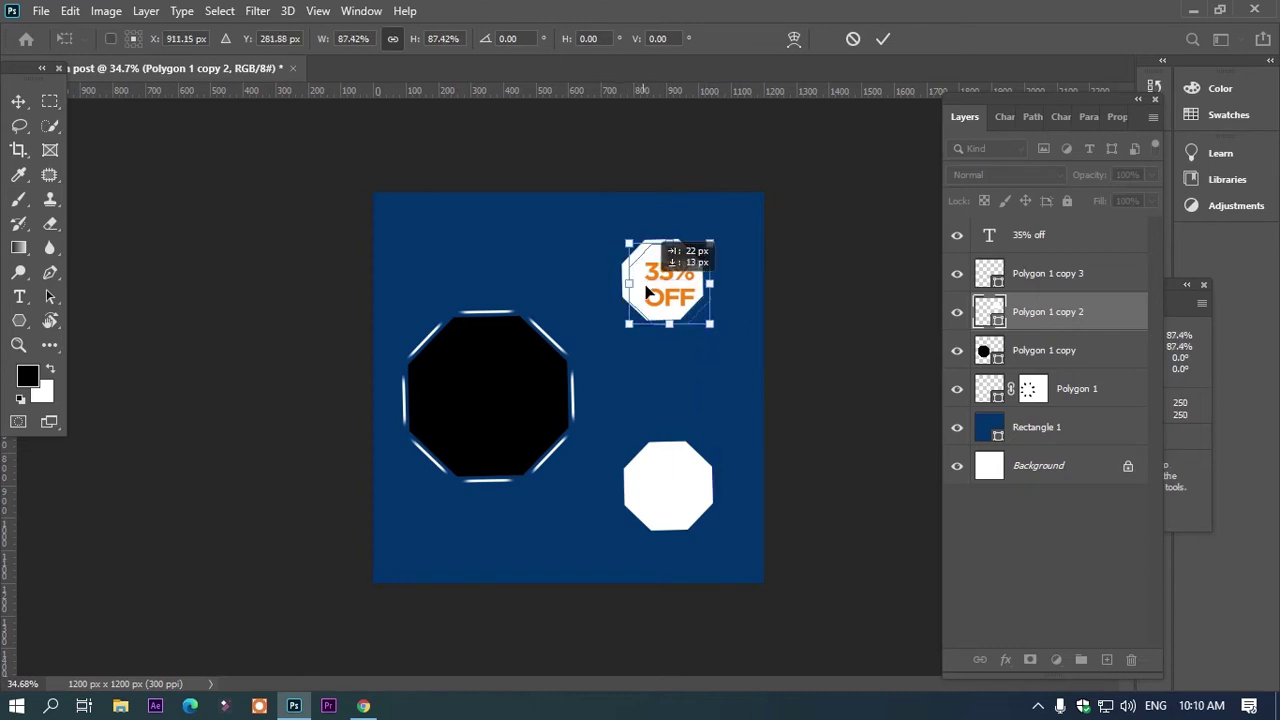
pyautogui.press('Return')
pyautogui.click(798, 308)
pyautogui.moveTo(669, 485); pyautogui.dragTo(675, 481)
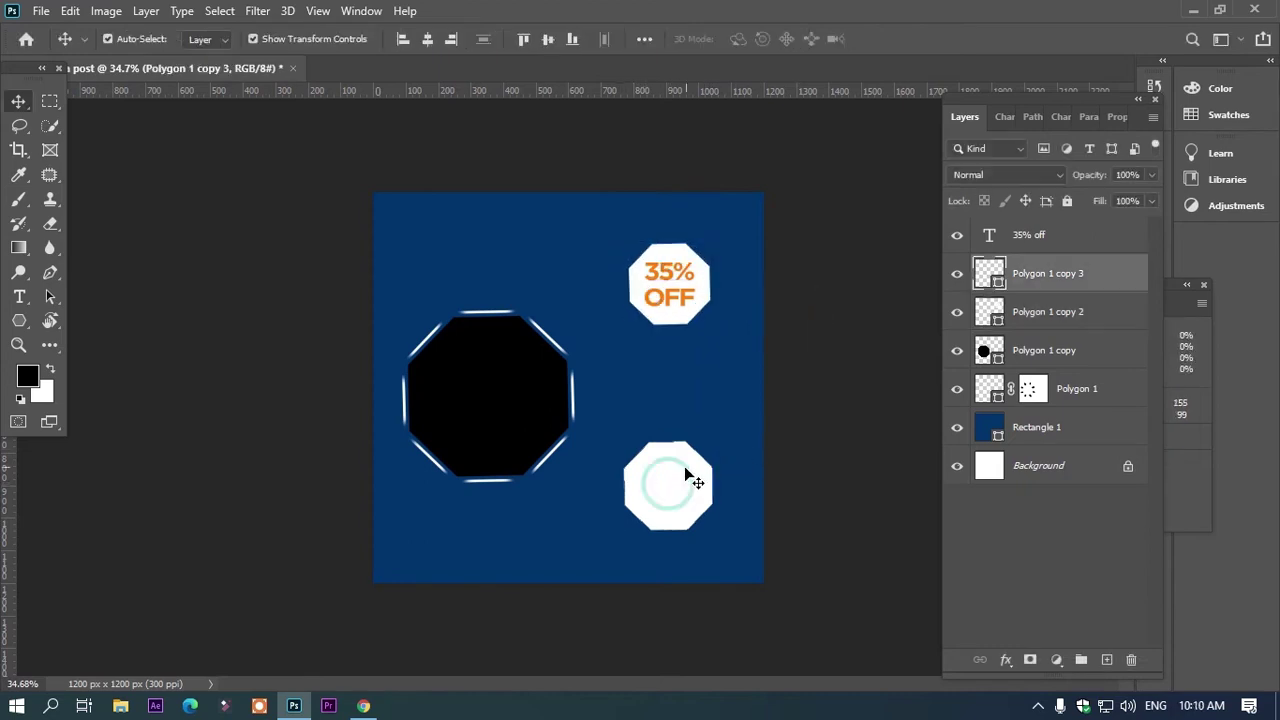
pyautogui.click(19, 297)
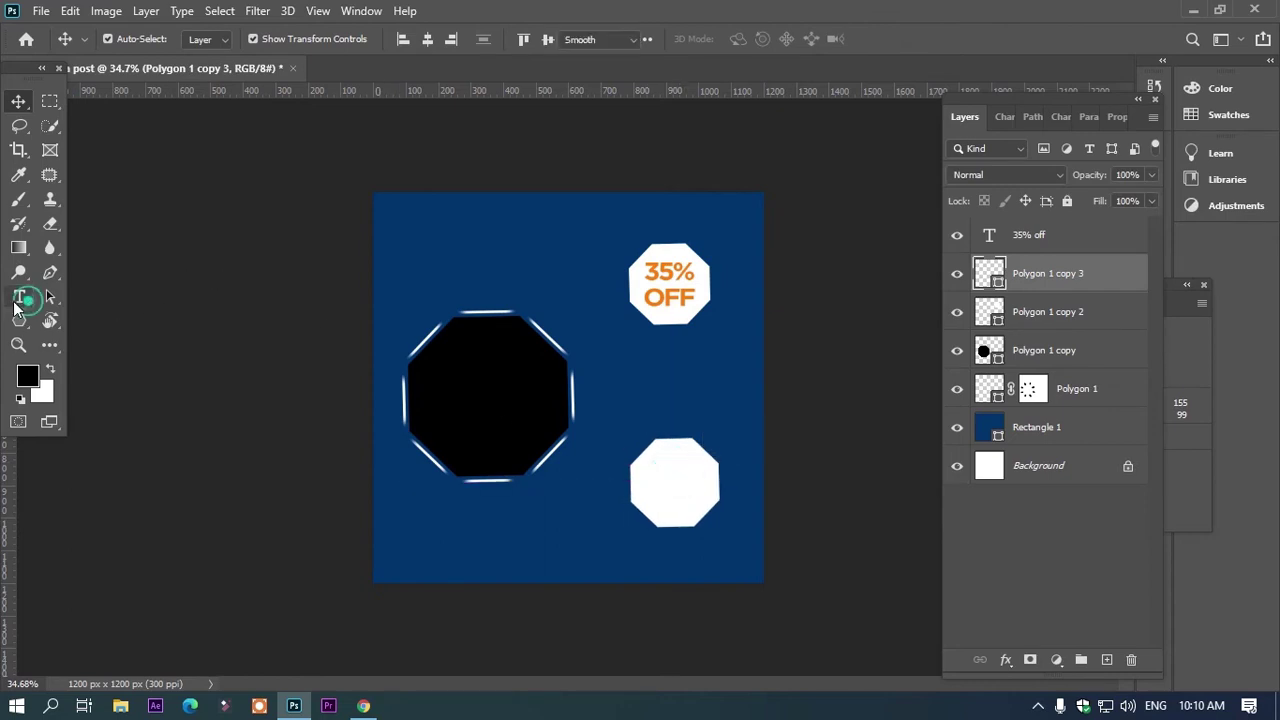
# Type SPECIAL OFFER on two lines and move it onto the lower octagon
pyautogui.click(633, 388)
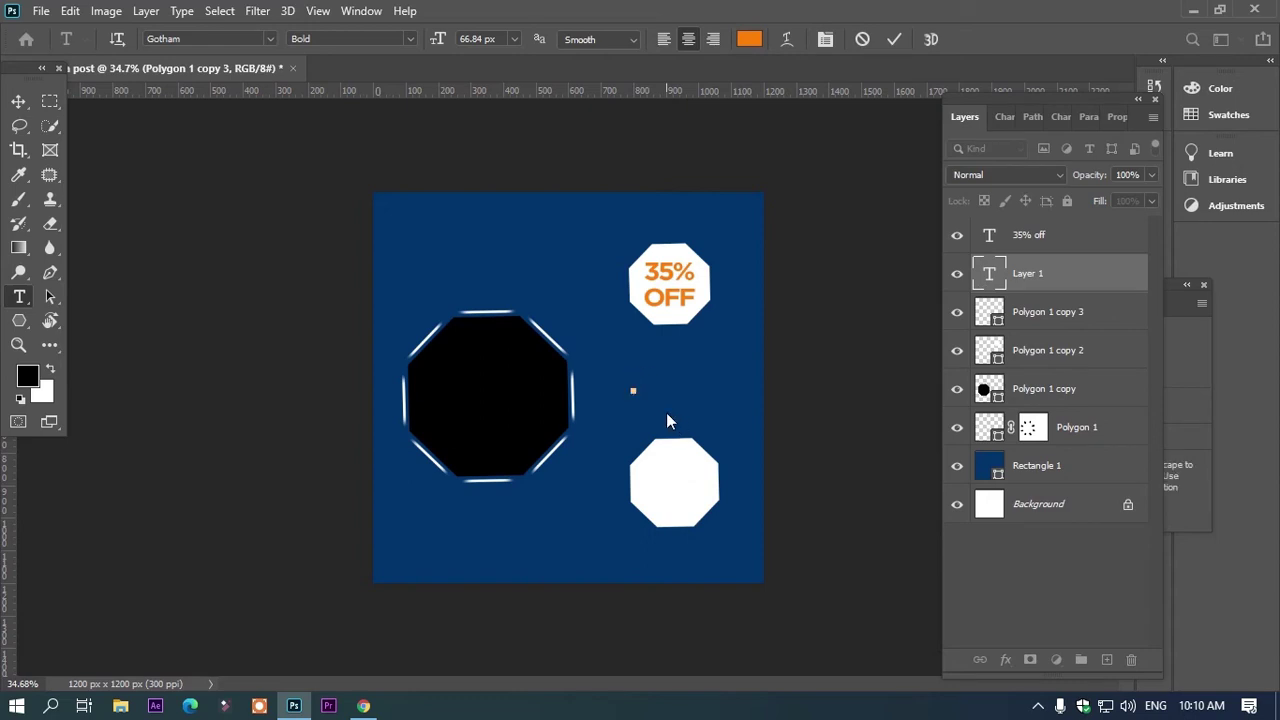
pyautogui.write('SPECI')
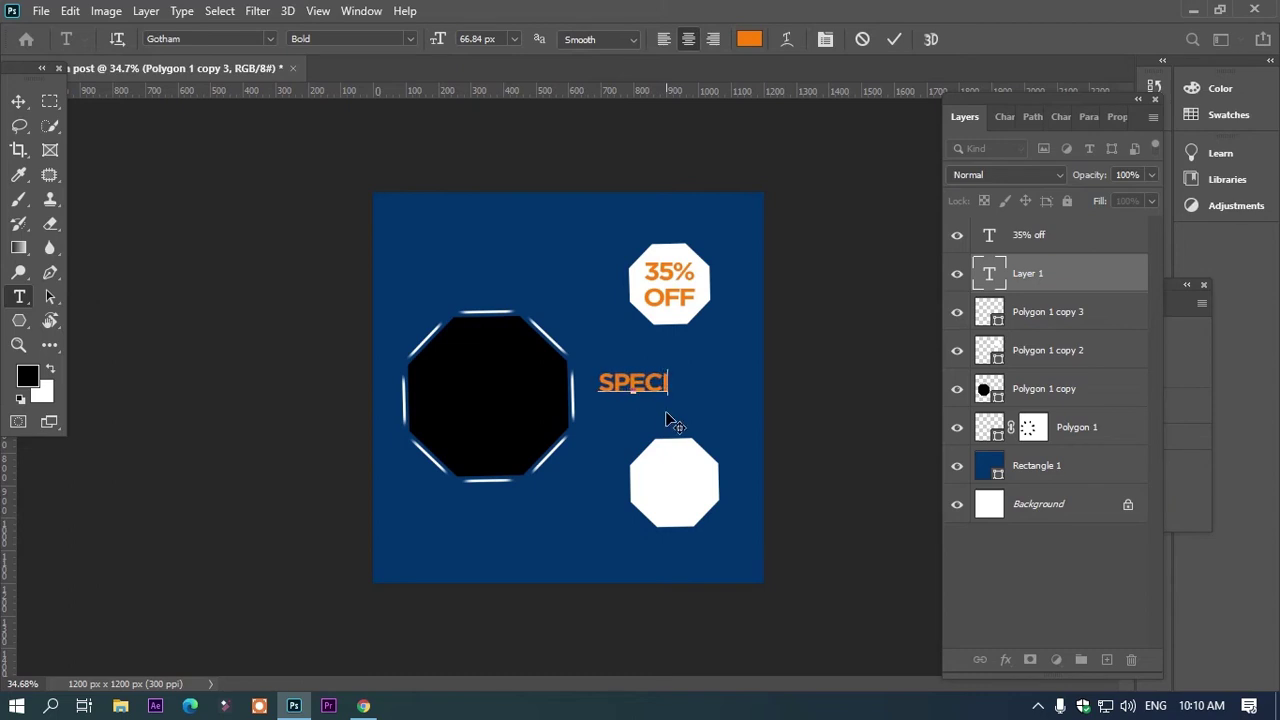
pyautogui.write('AL OFF')
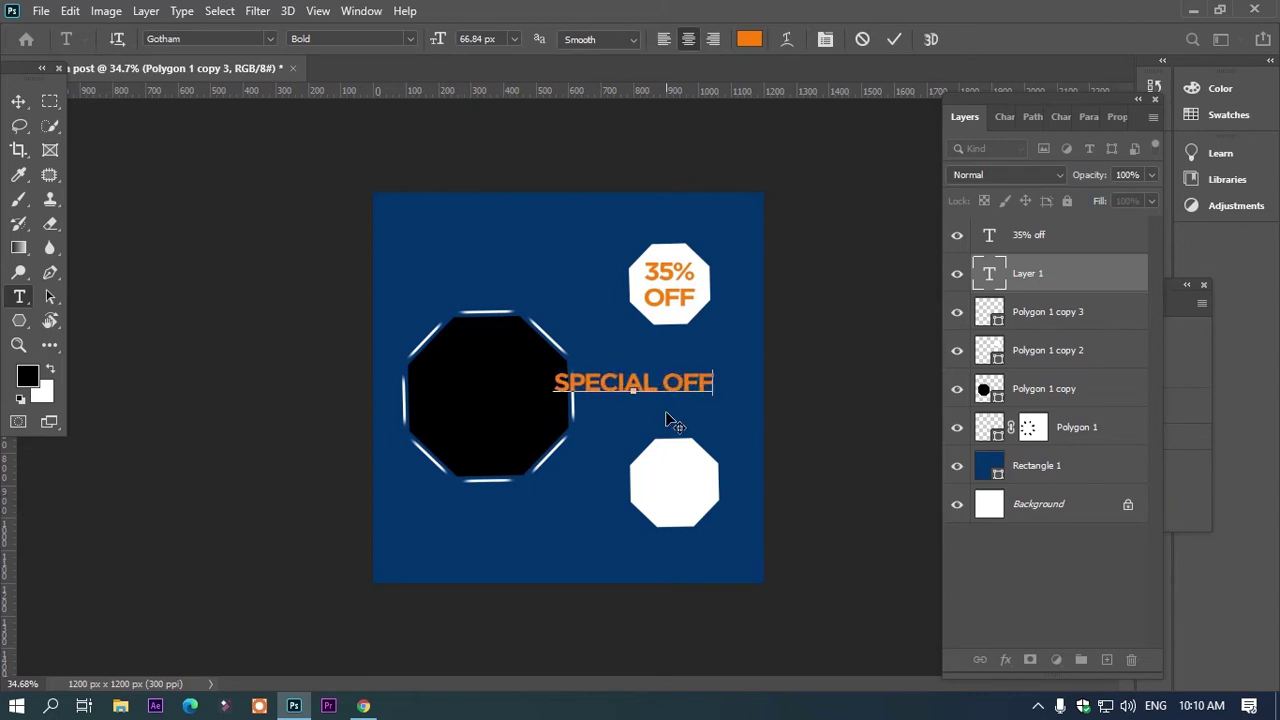
pyautogui.write('ER')
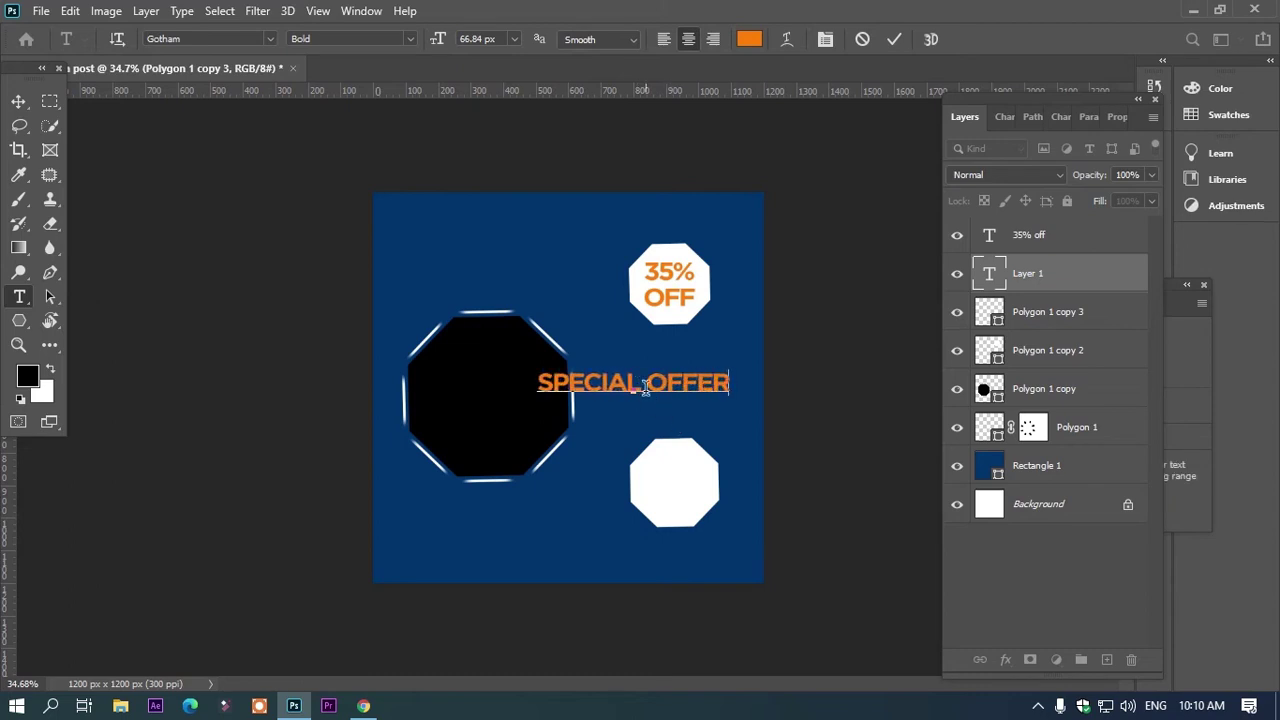
pyautogui.click(645, 388)
pyautogui.press('Return')
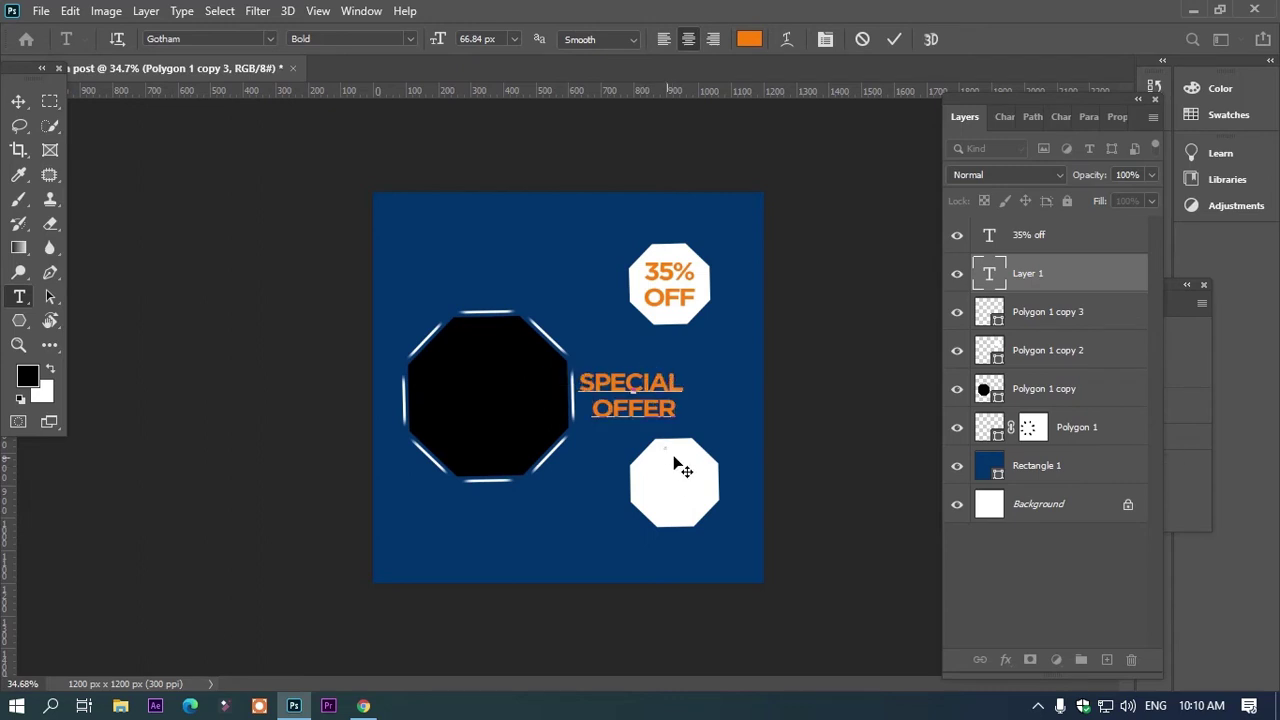
pyautogui.moveTo(674, 460); pyautogui.dragTo(717, 540)
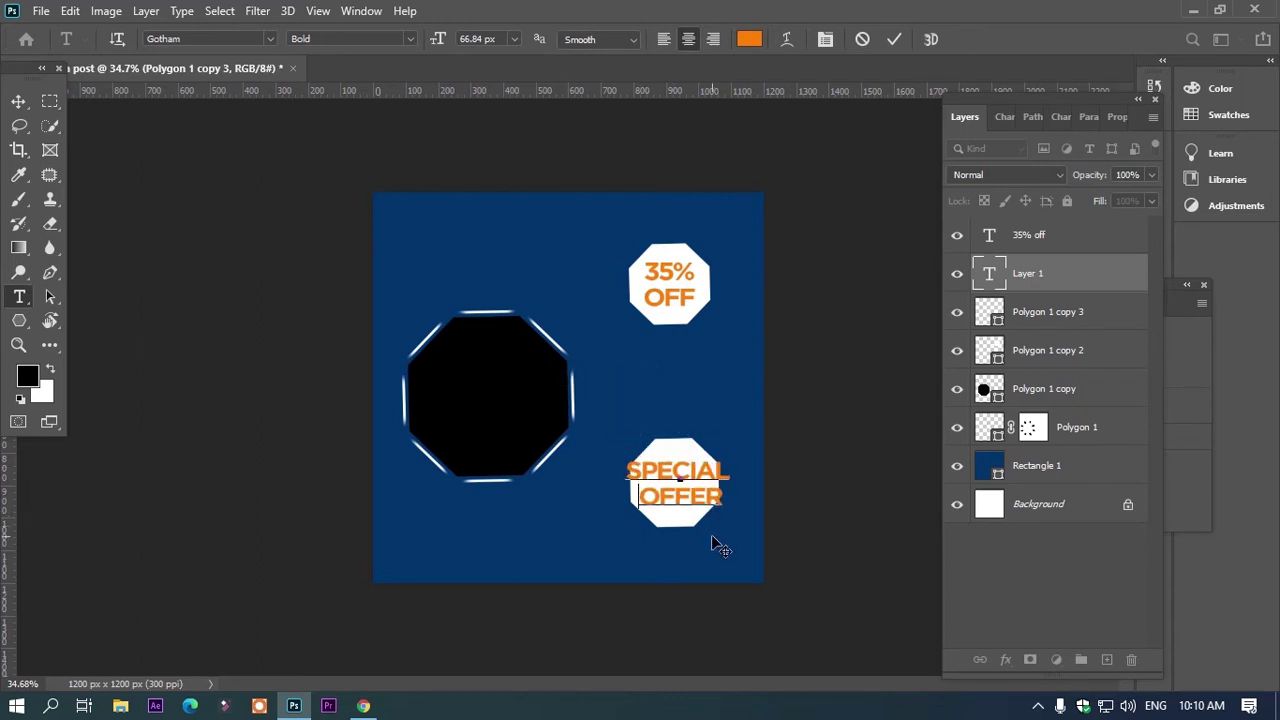
# Make SPECIAL OFFER Bold Italic at 49.84 px and centre it in the octagon
pyautogui.click(410, 39)
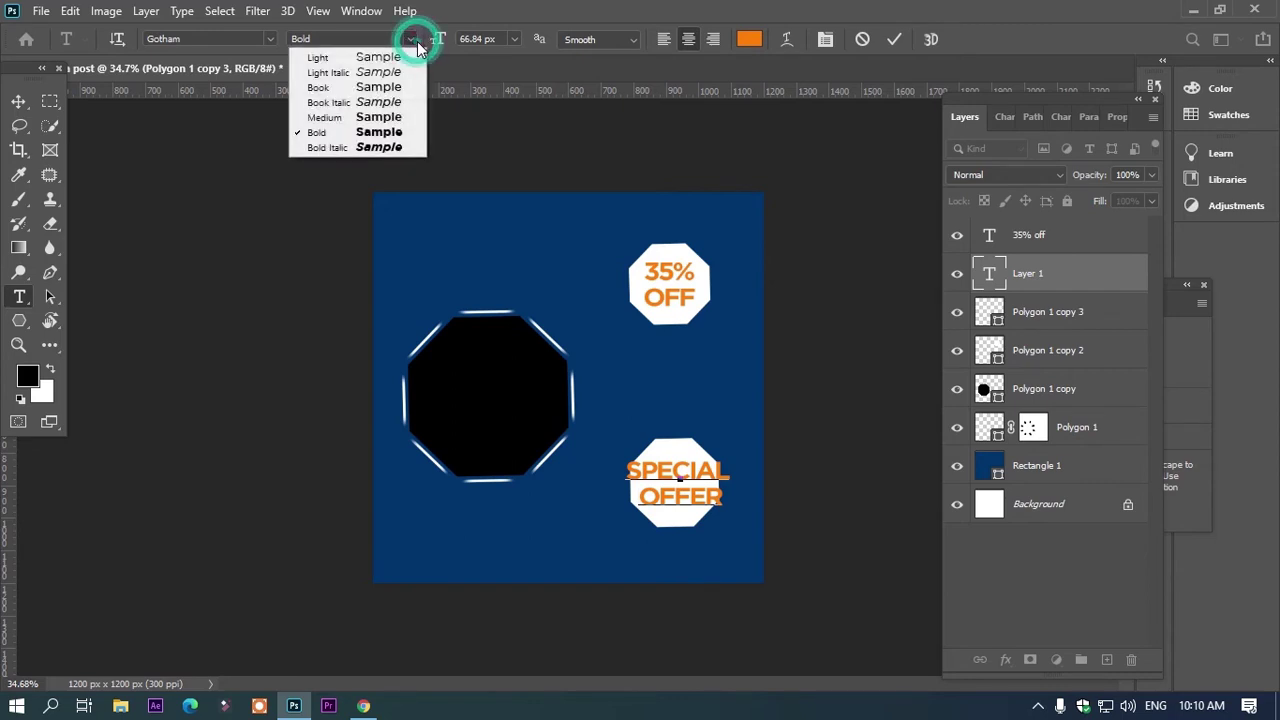
pyautogui.click(403, 148)
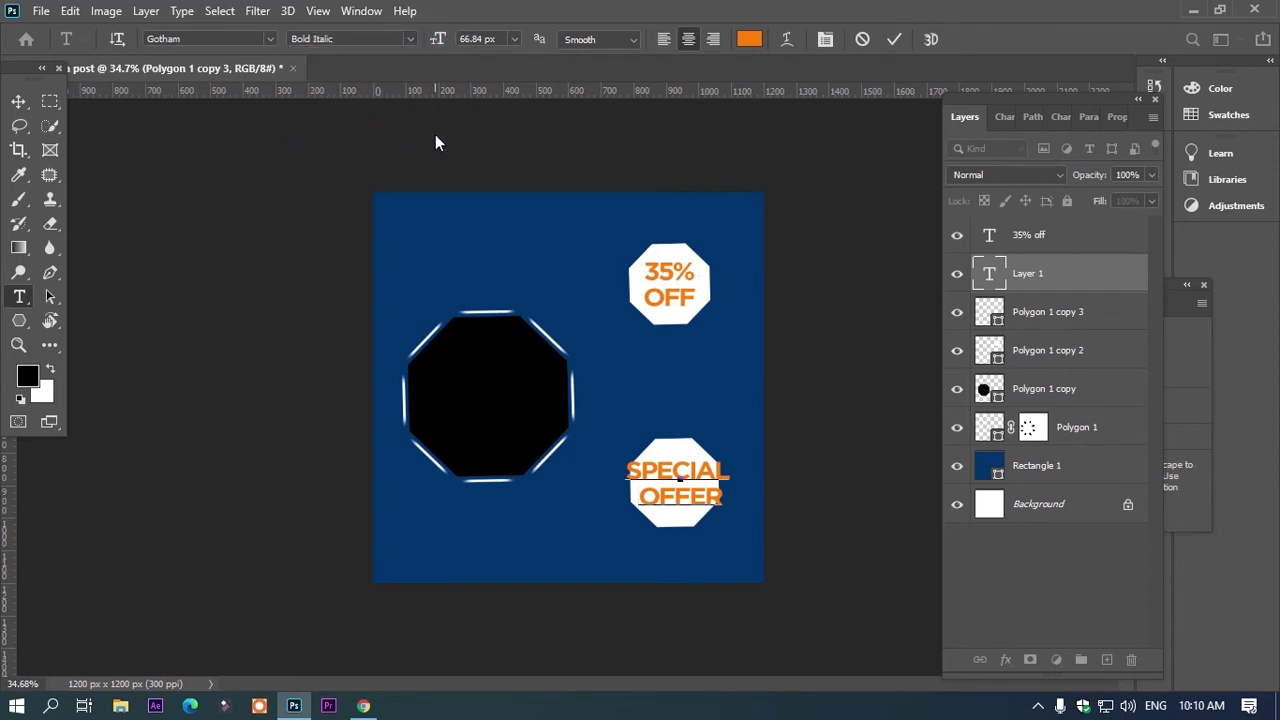
pyautogui.hotkey('ctrl', 'a')
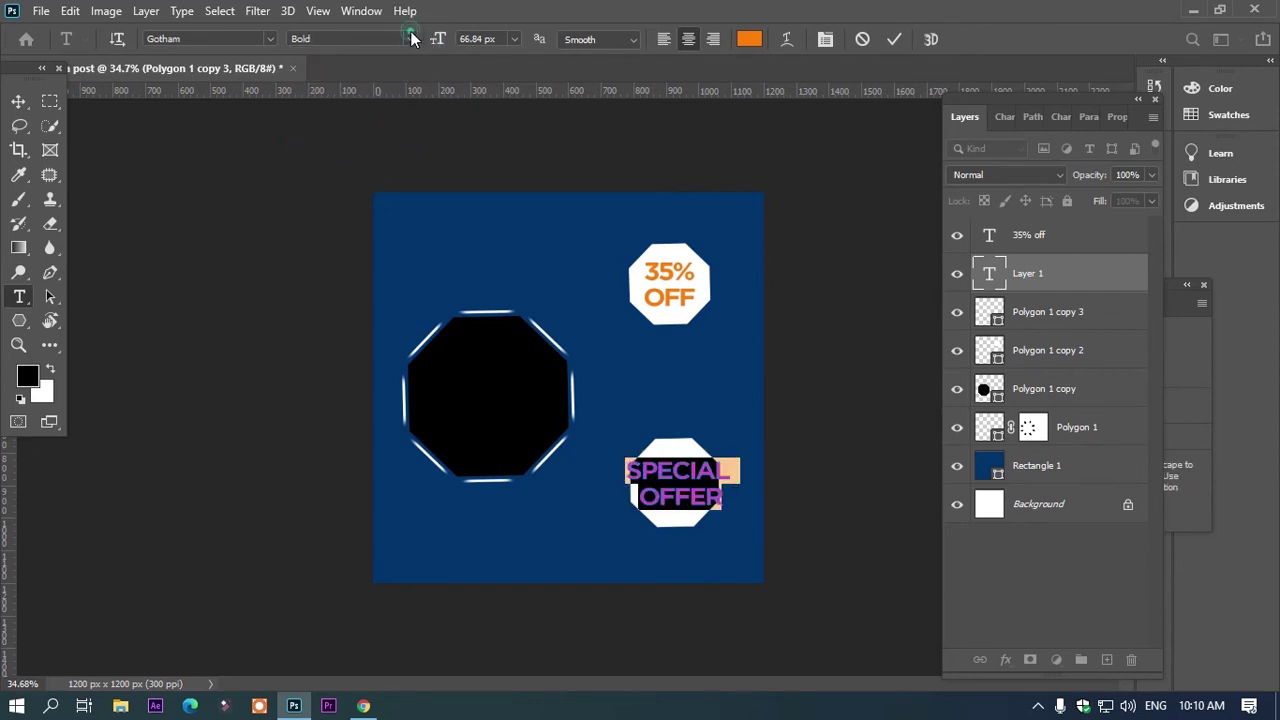
pyautogui.click(410, 39)
pyautogui.click(404, 148)
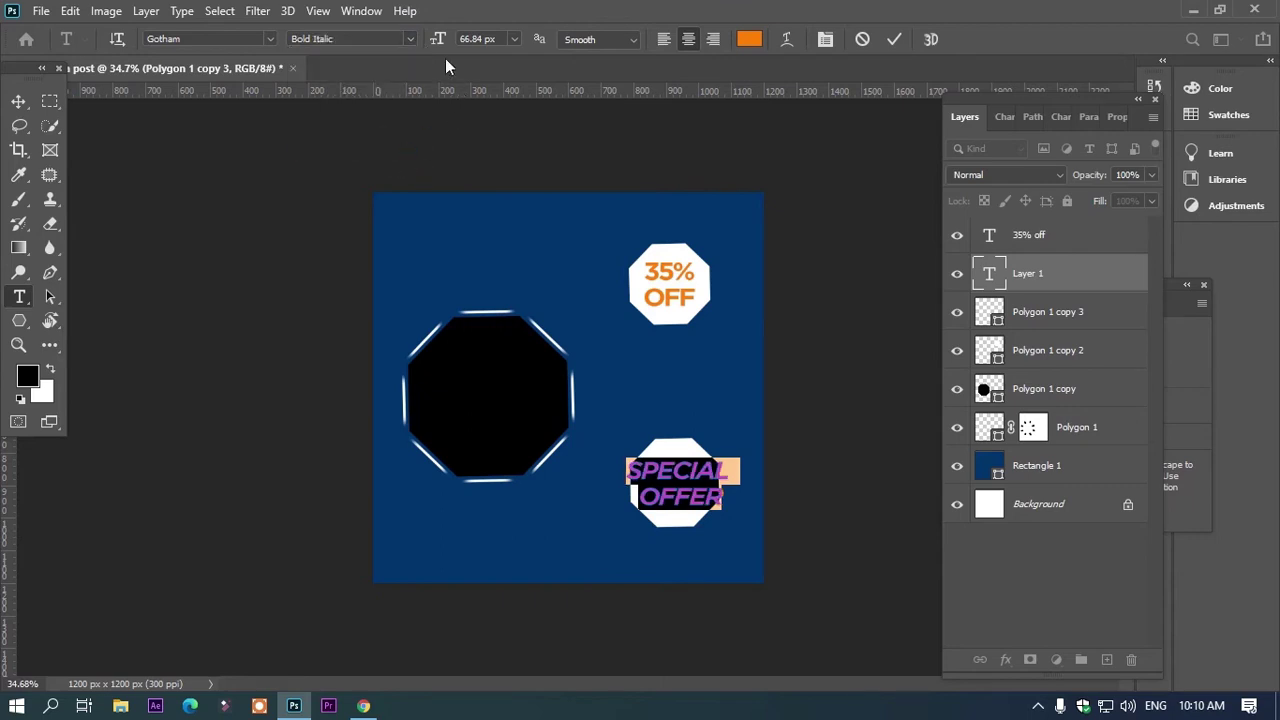
pyautogui.moveTo(440, 45); pyautogui.dragTo(427, 50)
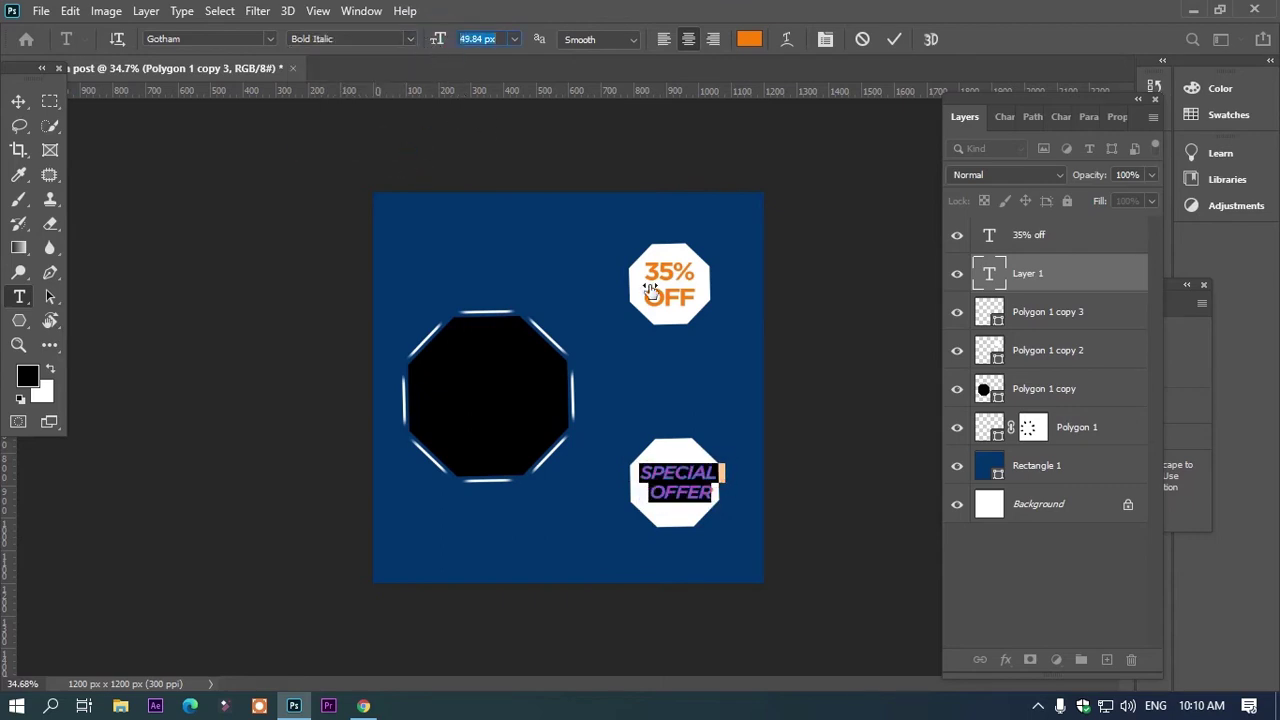
pyautogui.moveTo(740, 510); pyautogui.dragTo(731, 518)
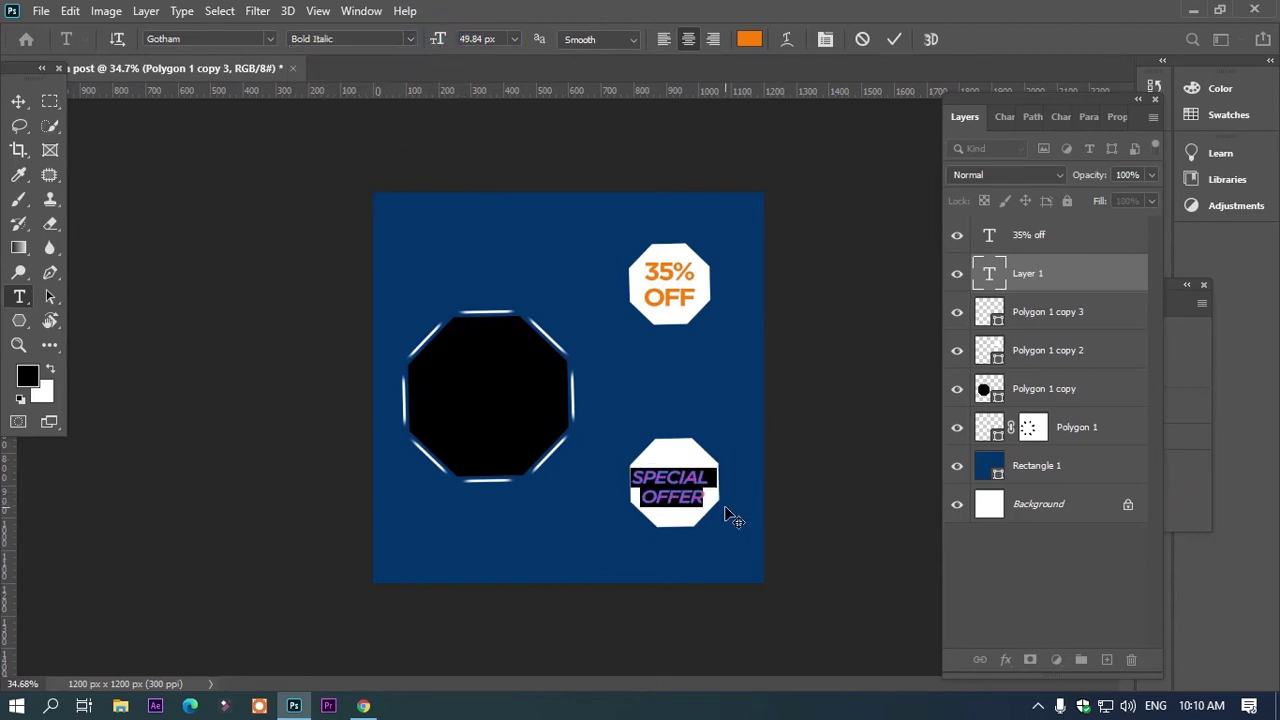
pyautogui.click(18, 101)
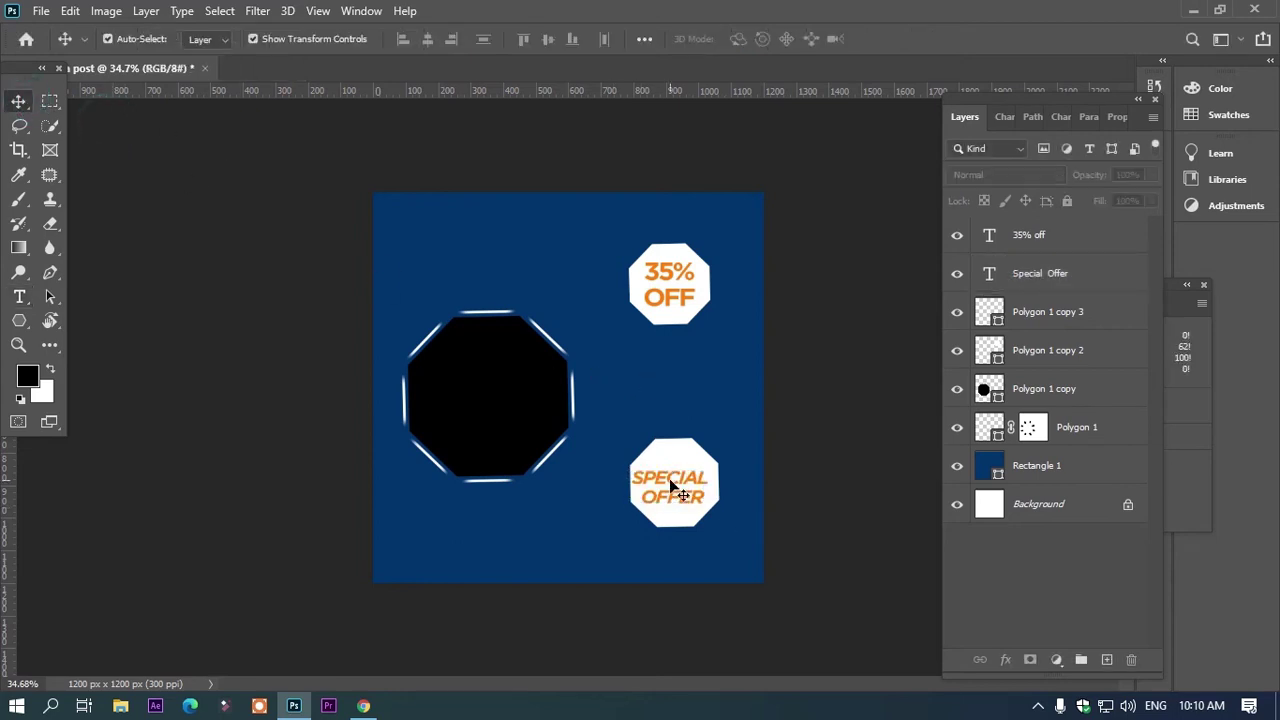
pyautogui.moveTo(674, 478); pyautogui.dragTo(681, 479)
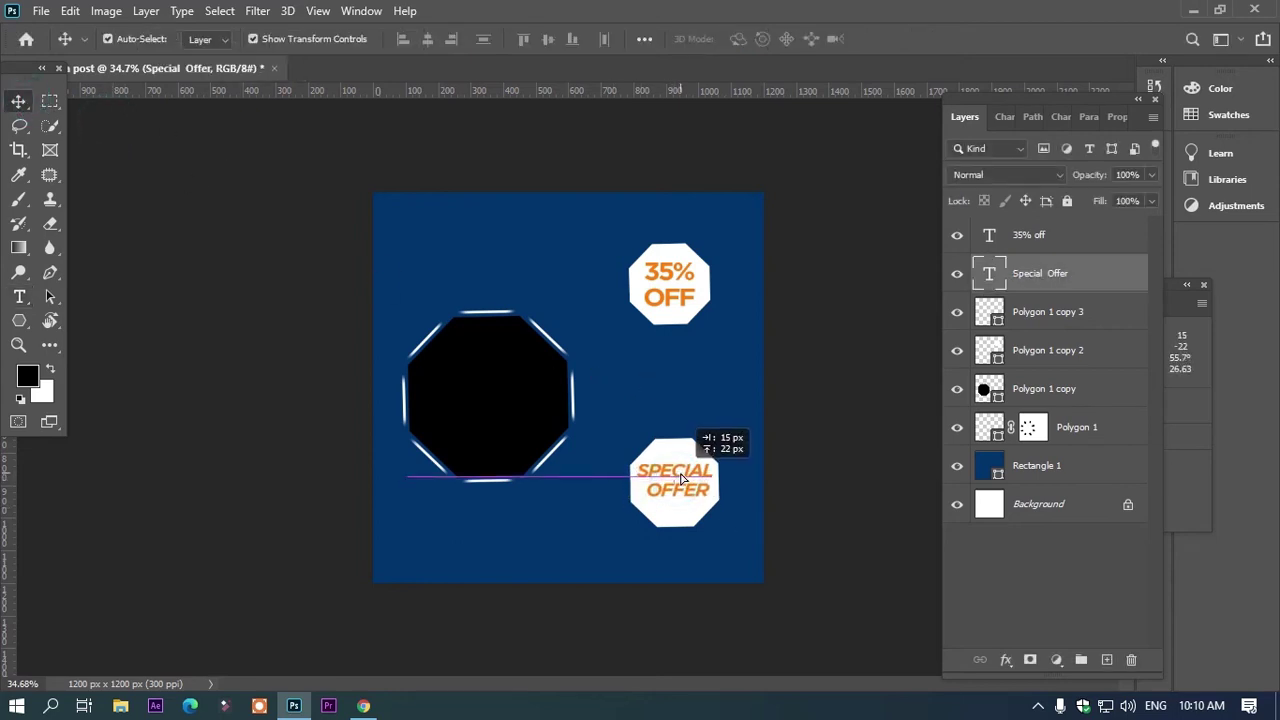
pyautogui.click(814, 449)
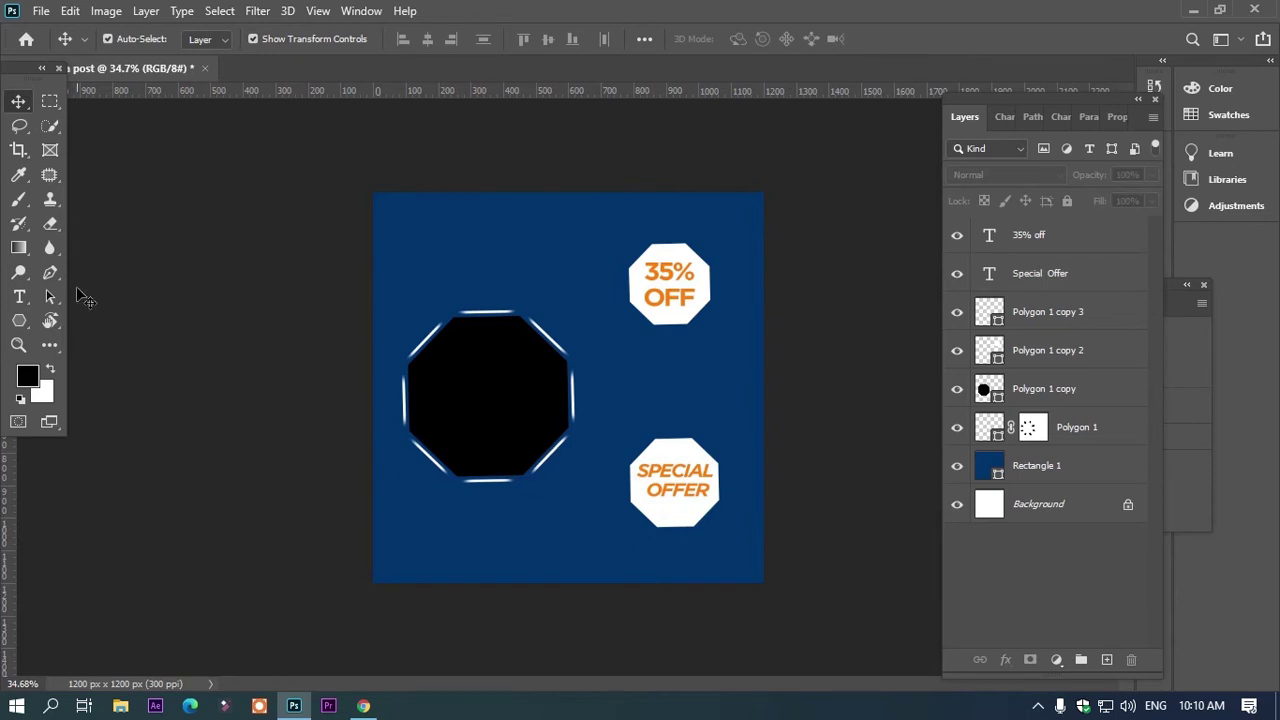
# Draw a white 421×93 px rounded rectangle below the photo and shift it slightly right
pyautogui.click(18, 320)
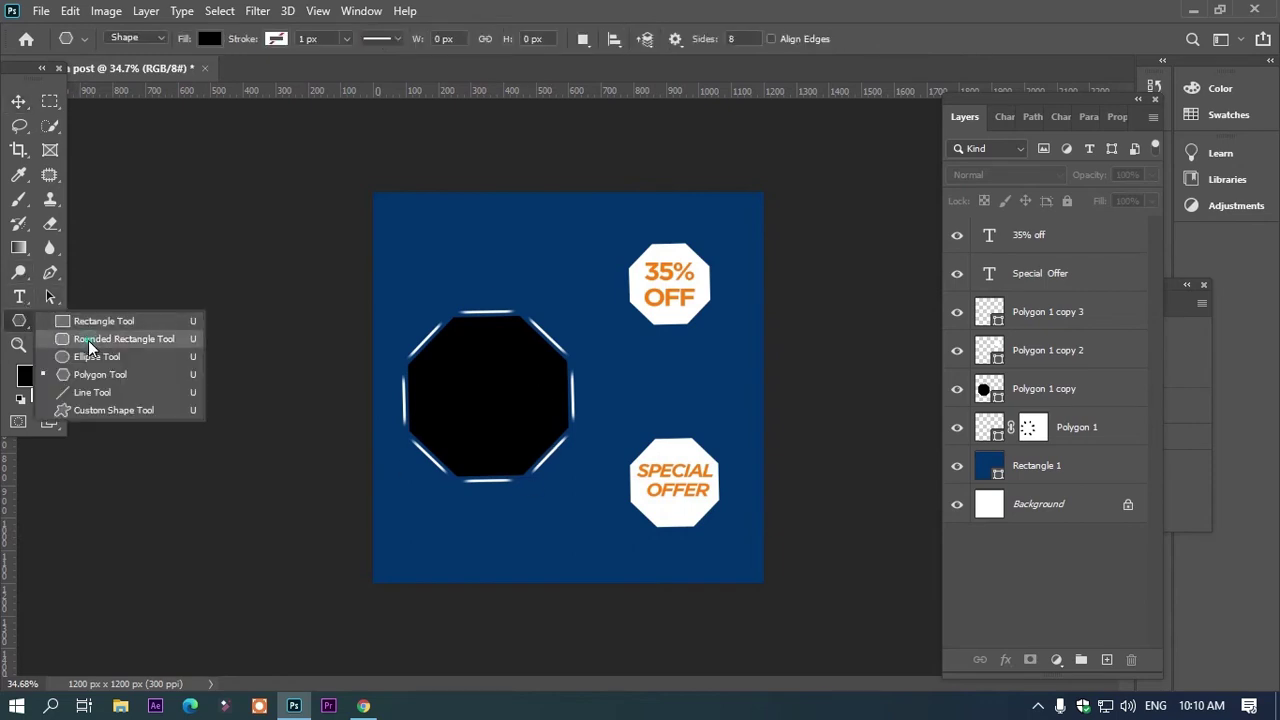
pyautogui.click(100, 371)
pyautogui.hotkey('shift', 'u')
pyautogui.hotkey('shift', 'u')
pyautogui.hotkey('shift', 'u')
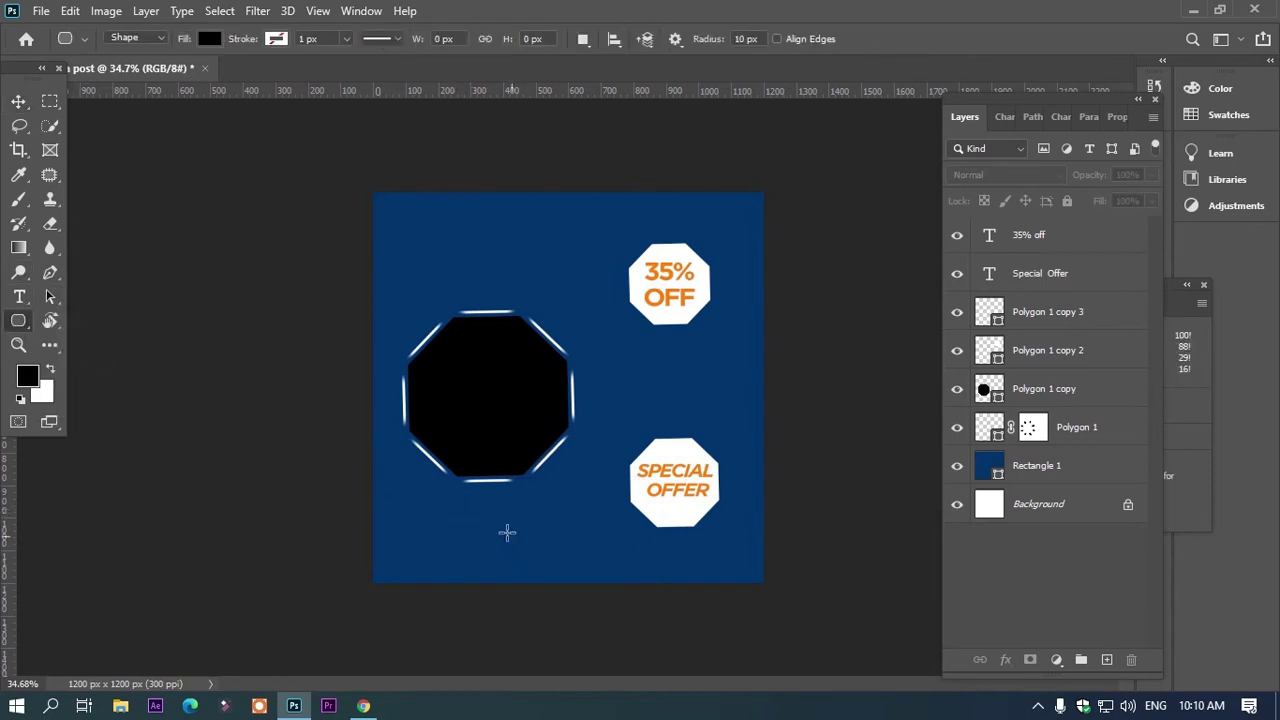
pyautogui.moveTo(492, 520); pyautogui.dragTo(629, 548)
pyautogui.click(208, 38)
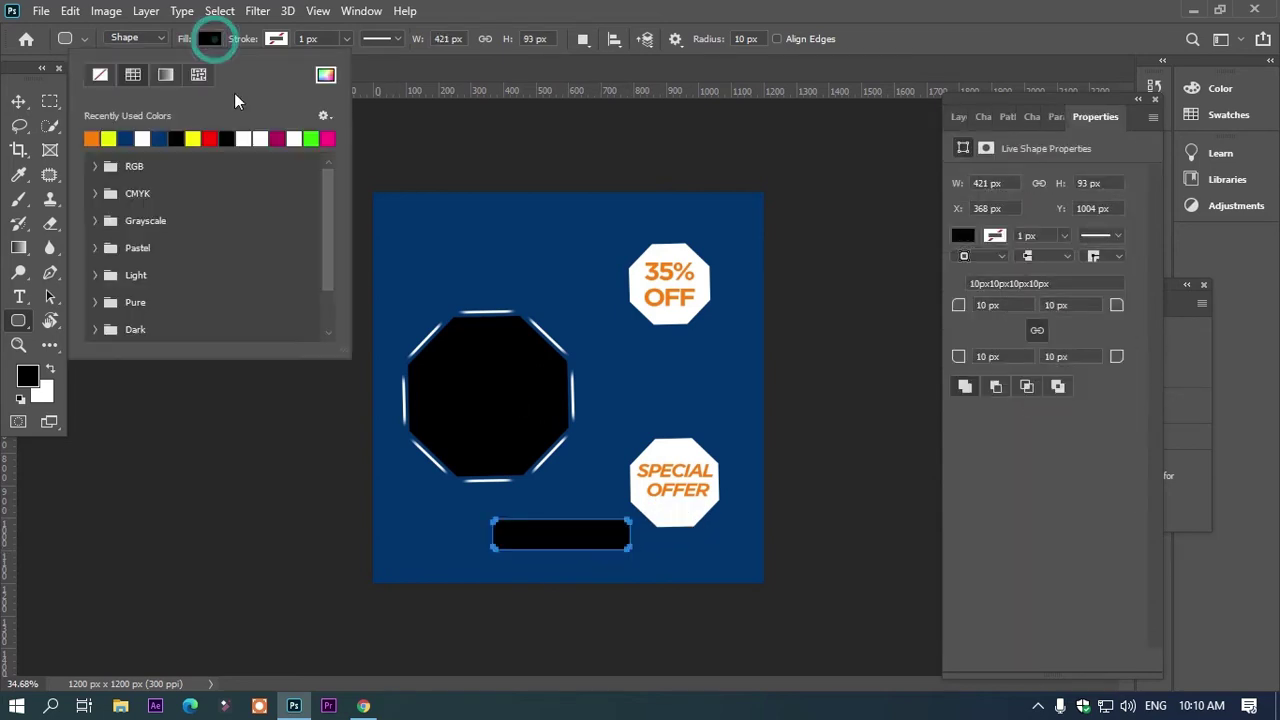
pyautogui.click(260, 138)
pyautogui.click(19, 101)
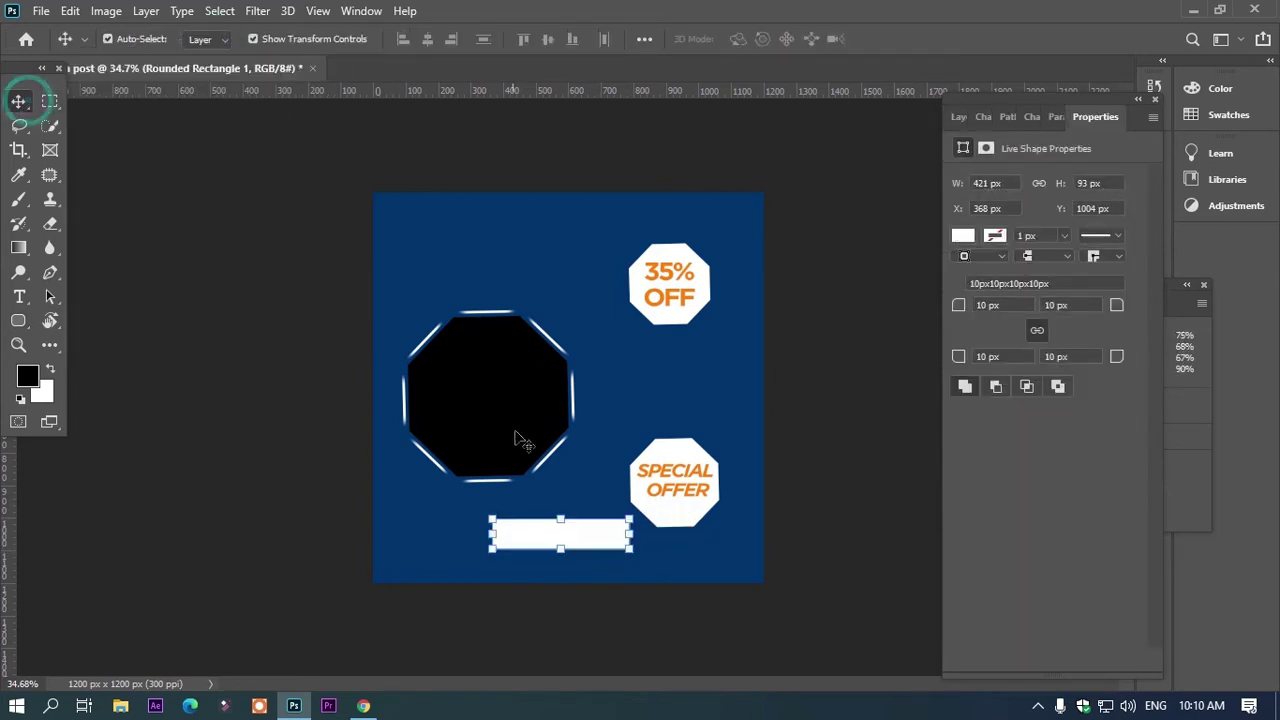
pyautogui.moveTo(578, 534); pyautogui.dragTo(586, 534)
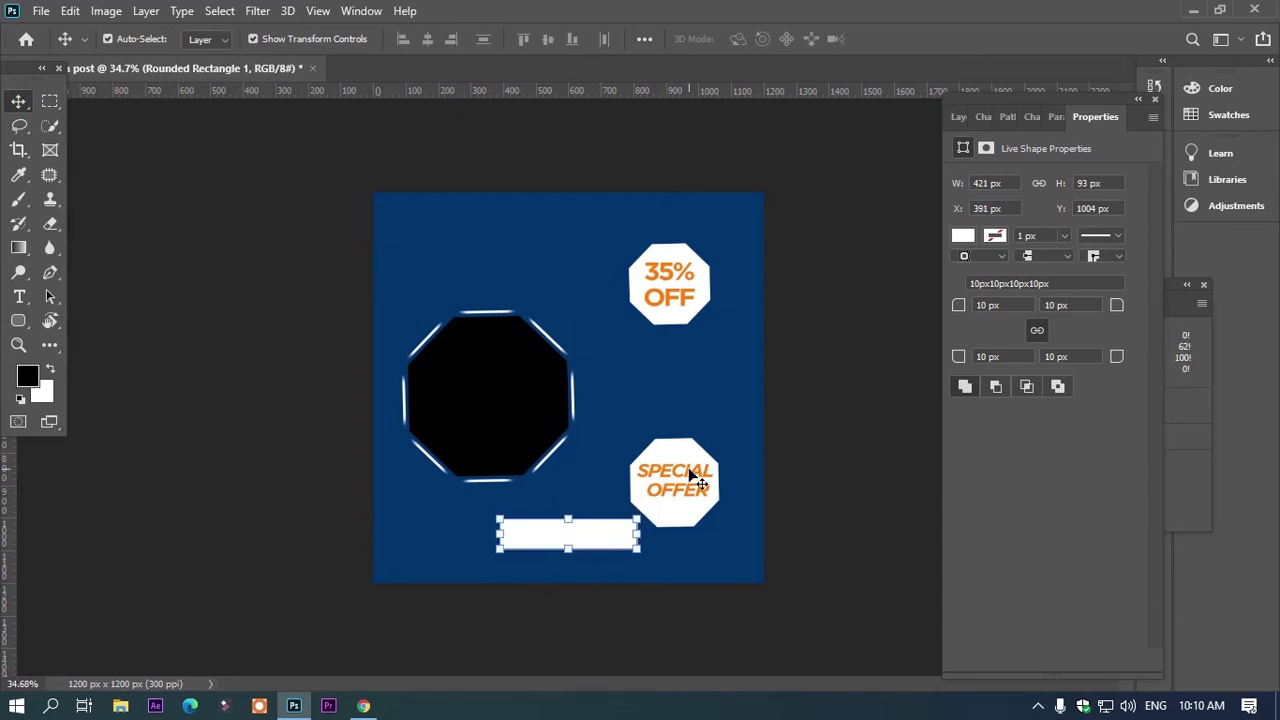
pyautogui.press('super')
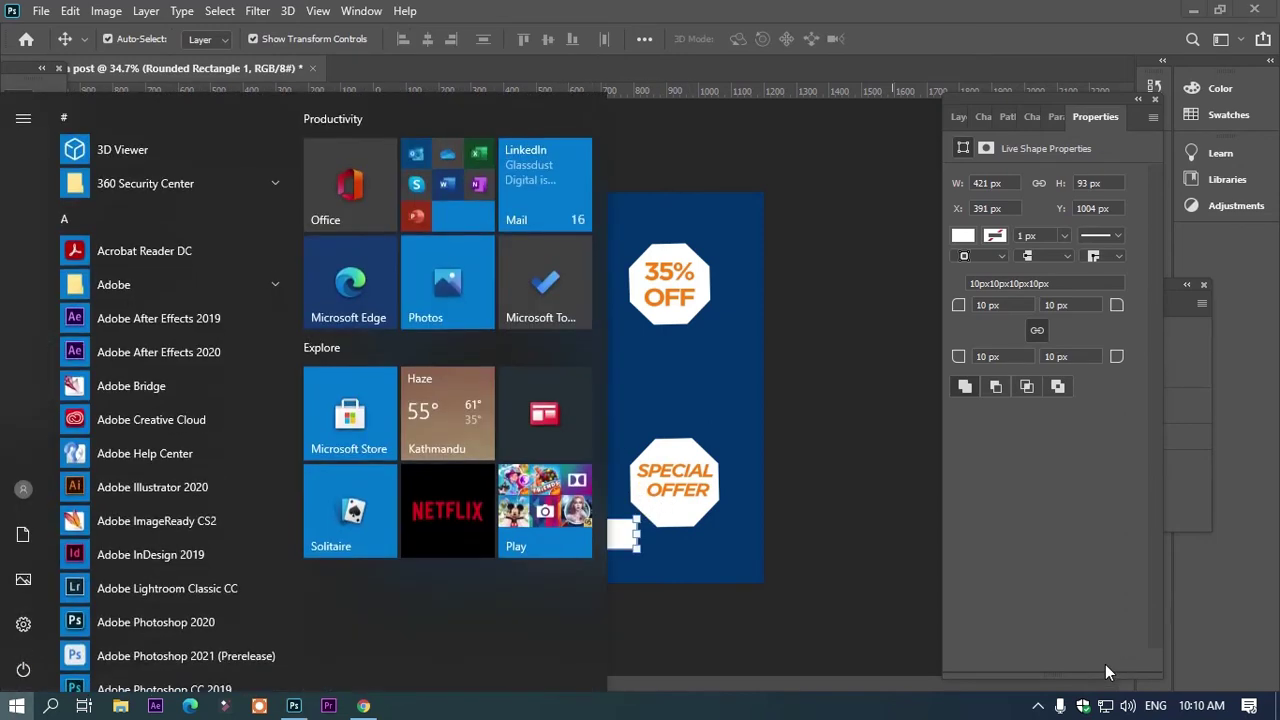
pyautogui.click(851, 464)
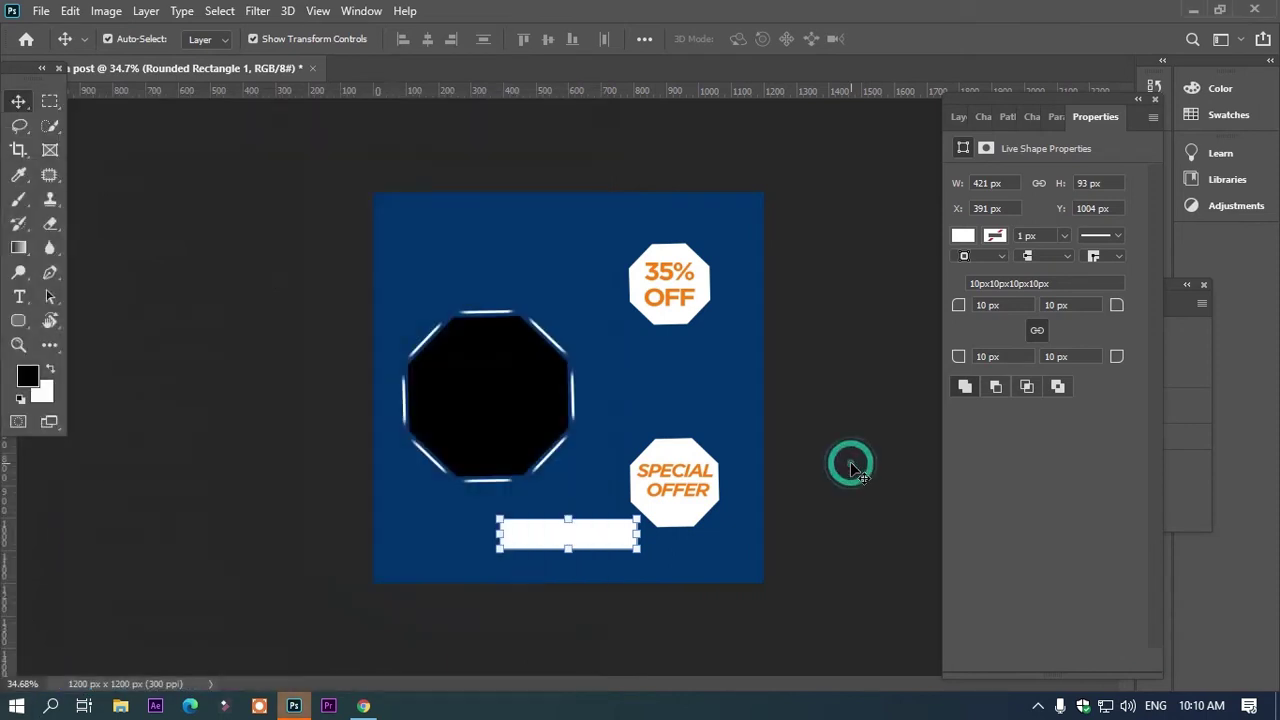
pyautogui.press('F7')
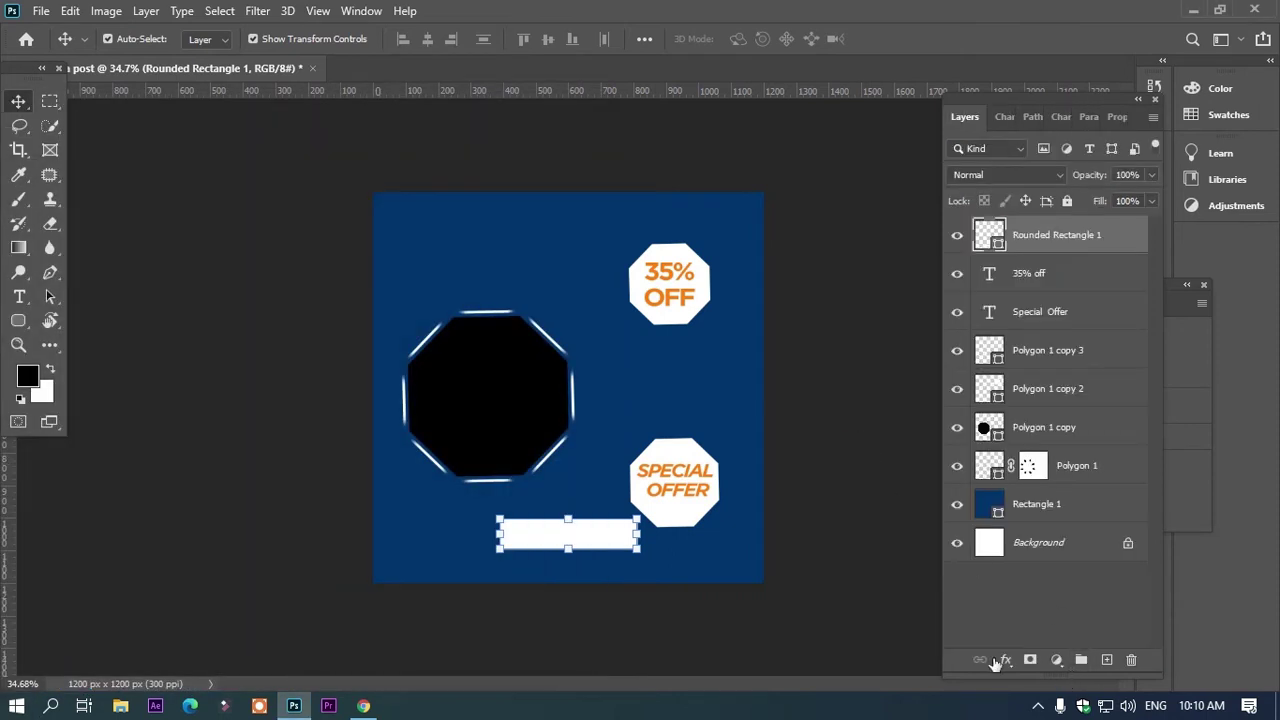
# Give the rounded rectangle a tighter drop shadow at about 70% opacity
pyautogui.click(1006, 662)
pyautogui.click(1017, 654)
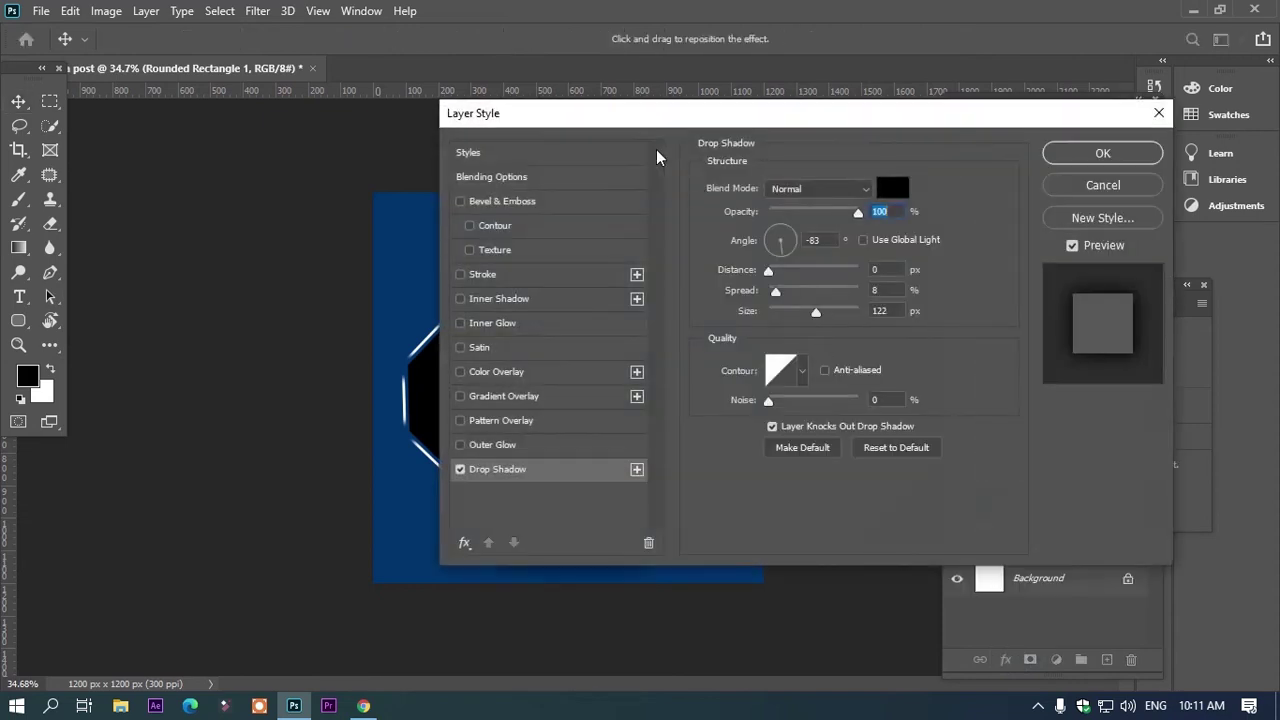
pyautogui.moveTo(641, 119)
pyautogui.mouseDown()
pyautogui.moveTo(843, 72)
pyautogui.moveTo(775, 86)
pyautogui.moveTo(798, 90)
pyautogui.mouseUp()
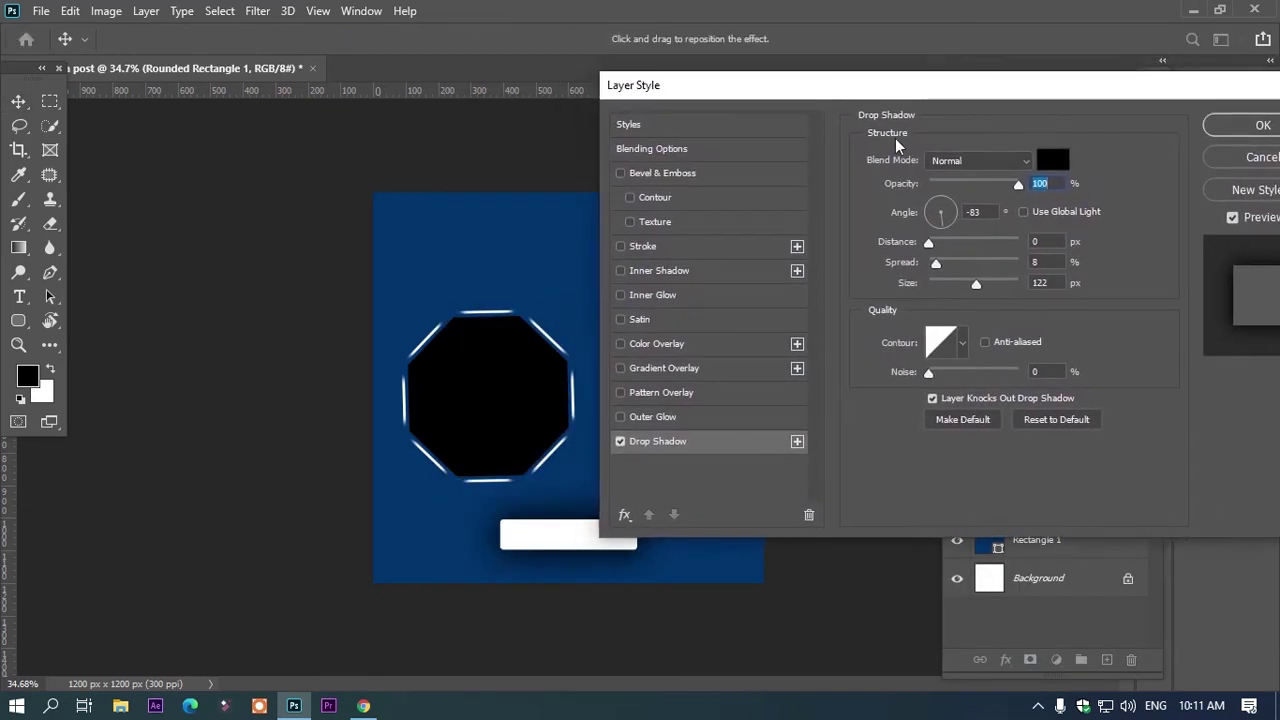
pyautogui.moveTo(1018, 184); pyautogui.dragTo(993, 188)
pyautogui.moveTo(978, 284); pyautogui.dragTo(946, 285)
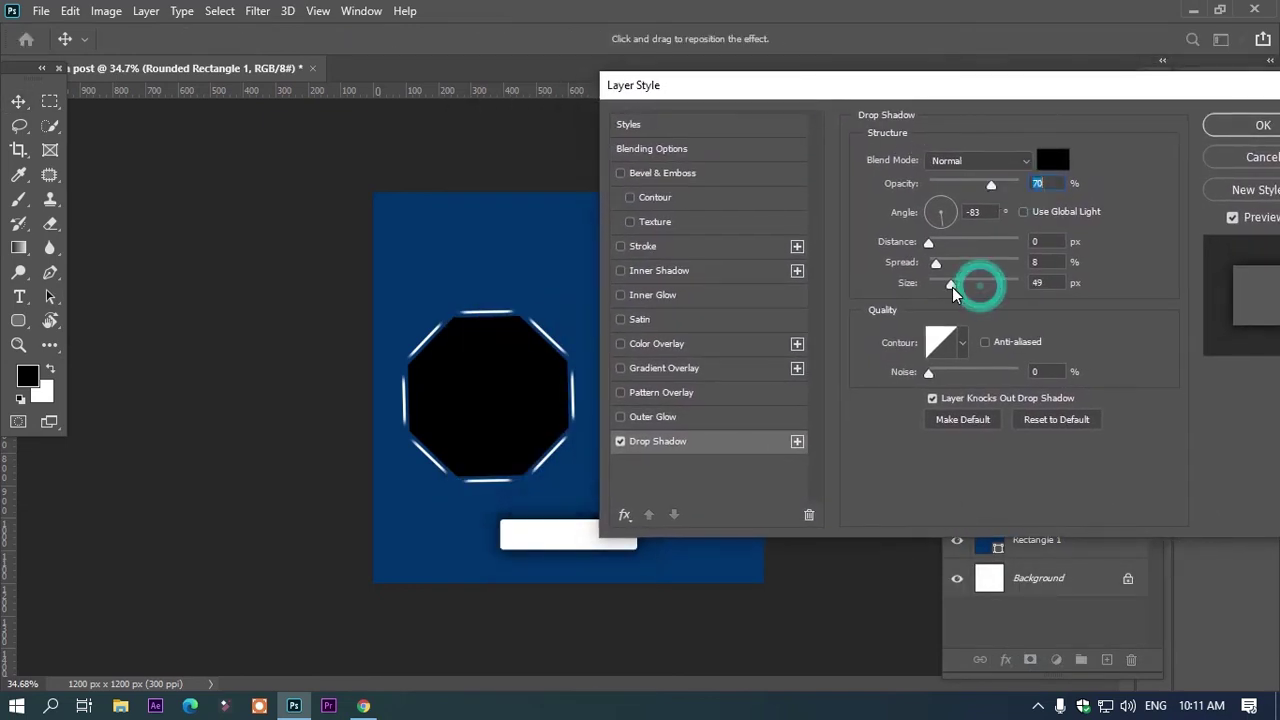
pyautogui.click(1238, 128)
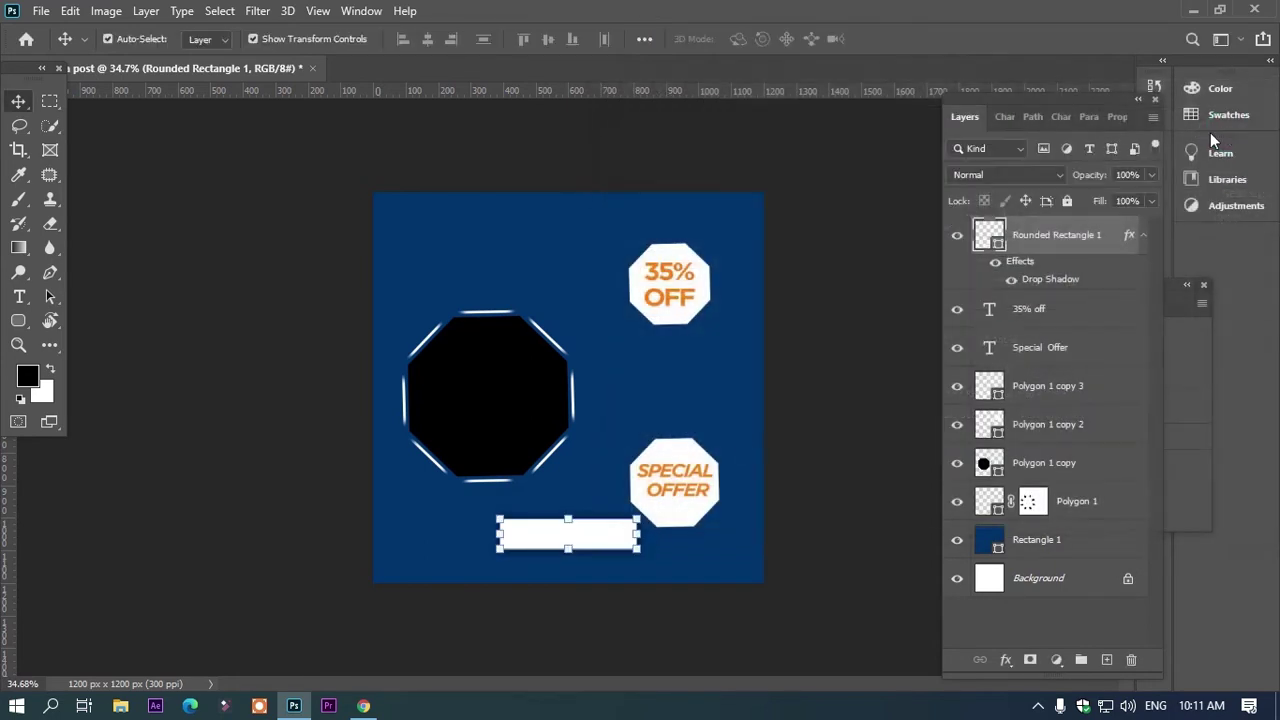
pyautogui.scroll(1, 468, 537)
pyautogui.scroll(1, 470, 533)
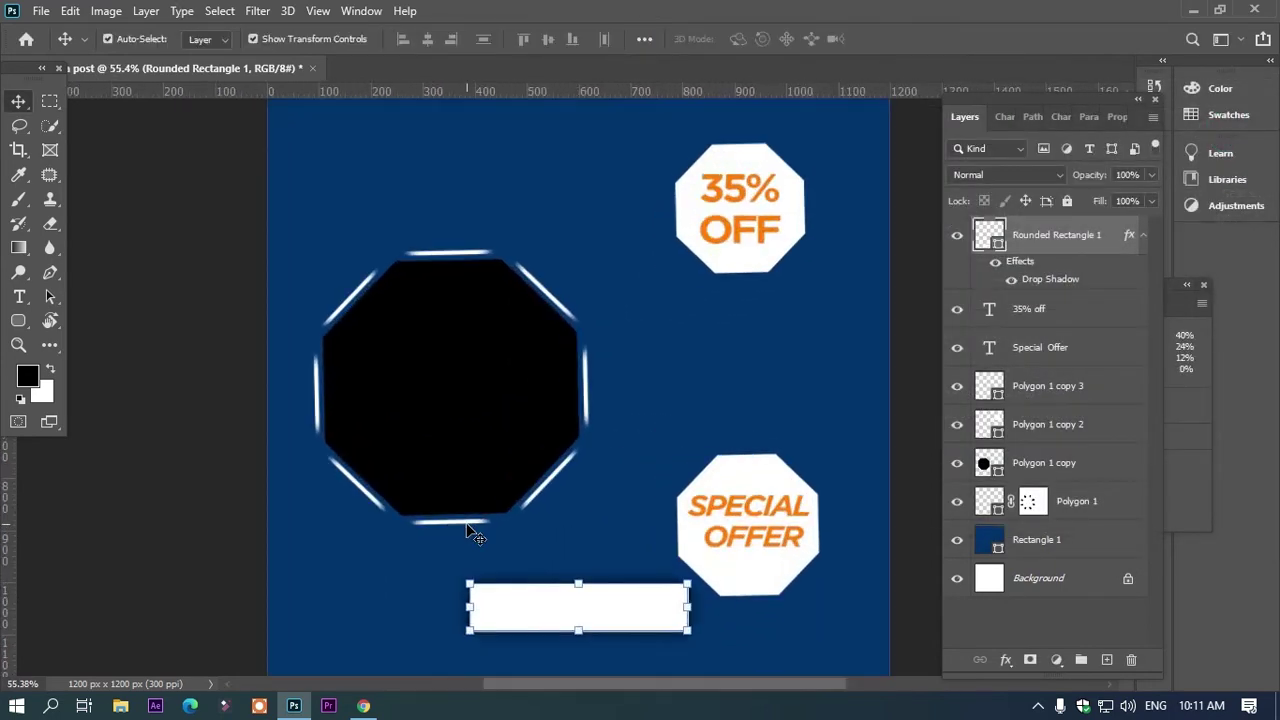
# Type ORDER NOW in Medium weight at 38.84 px and place it on the rectangle
pyautogui.press('t')
pyautogui.click(542, 544)
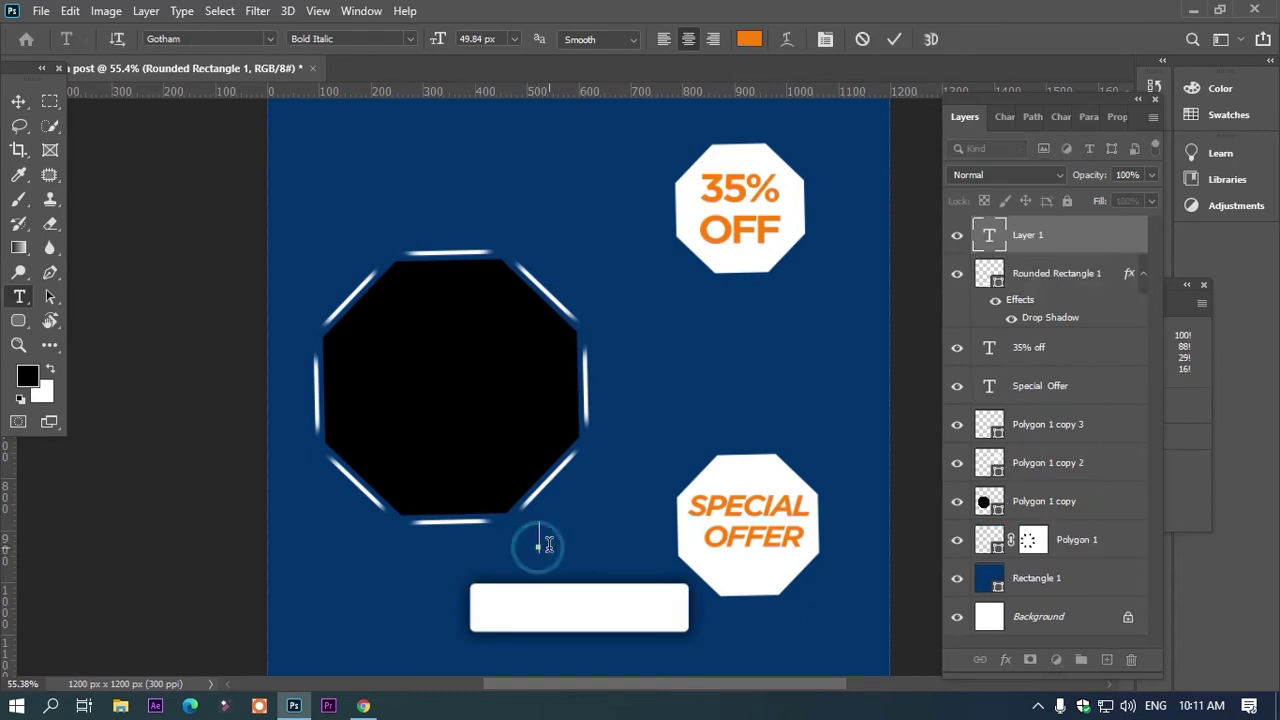
pyautogui.write('ORDER ')
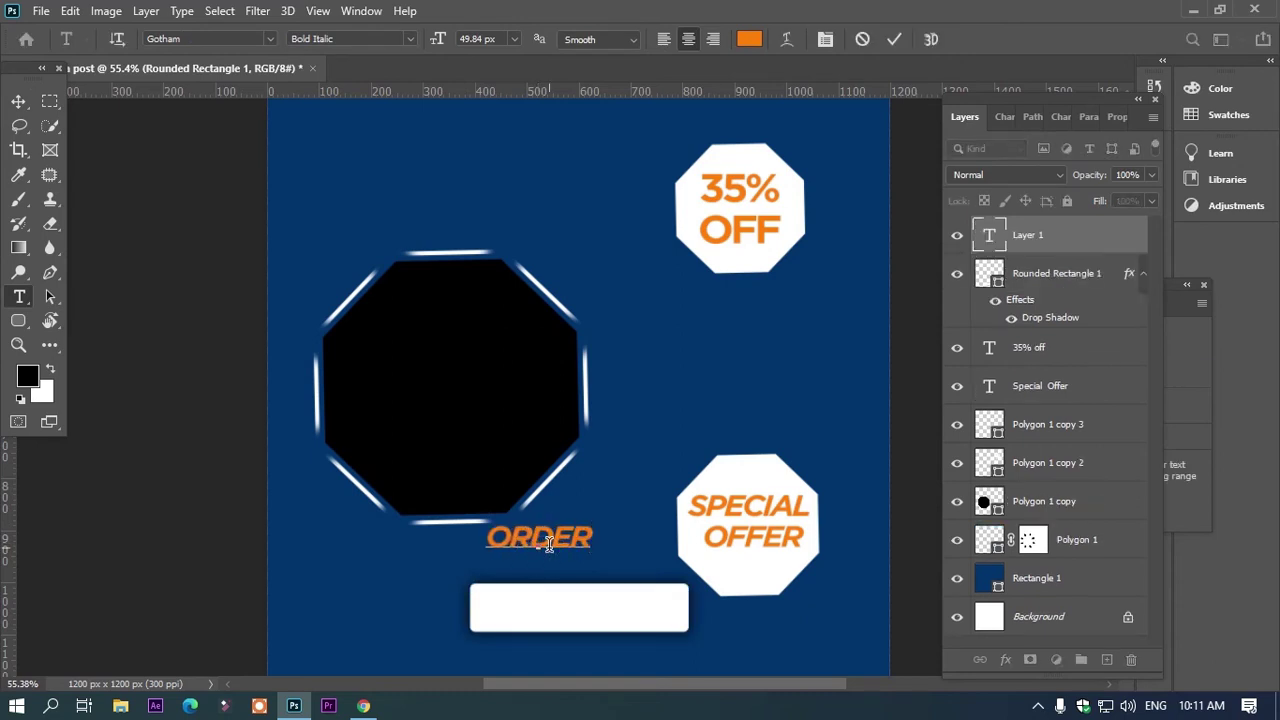
pyautogui.write('NOW')
pyautogui.hotkey('ctrl', 'a')
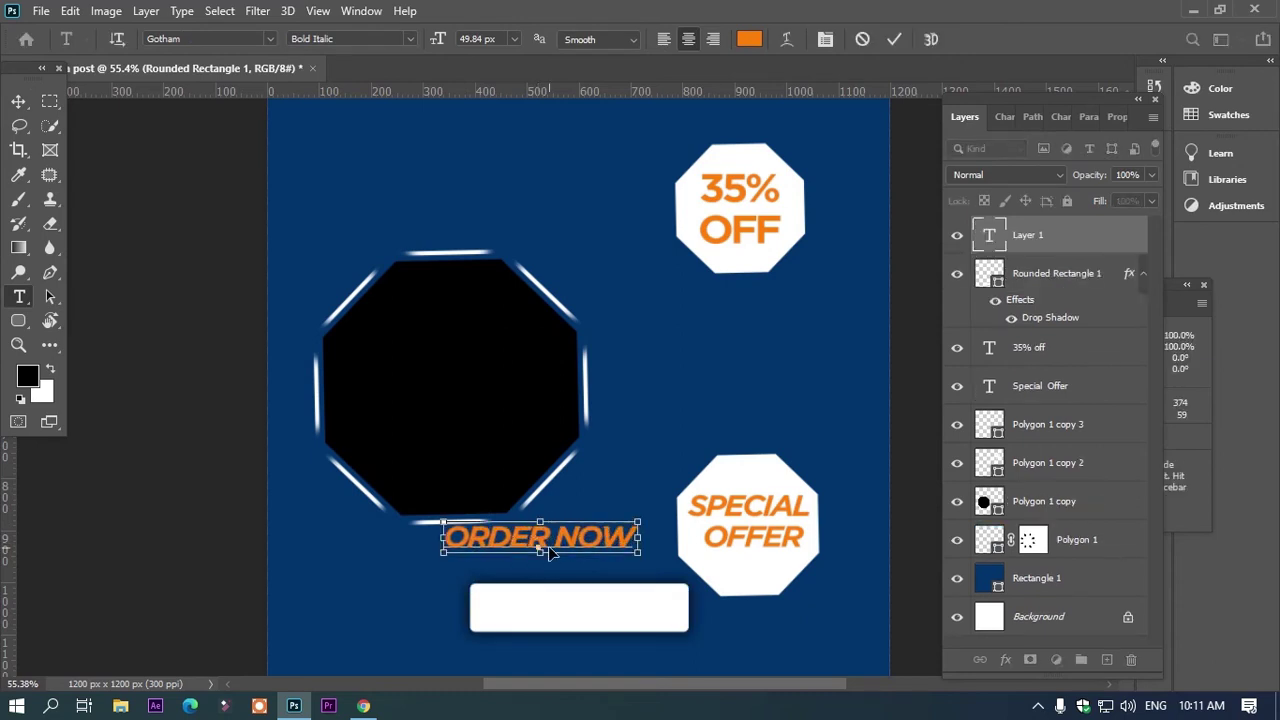
pyautogui.click(410, 39)
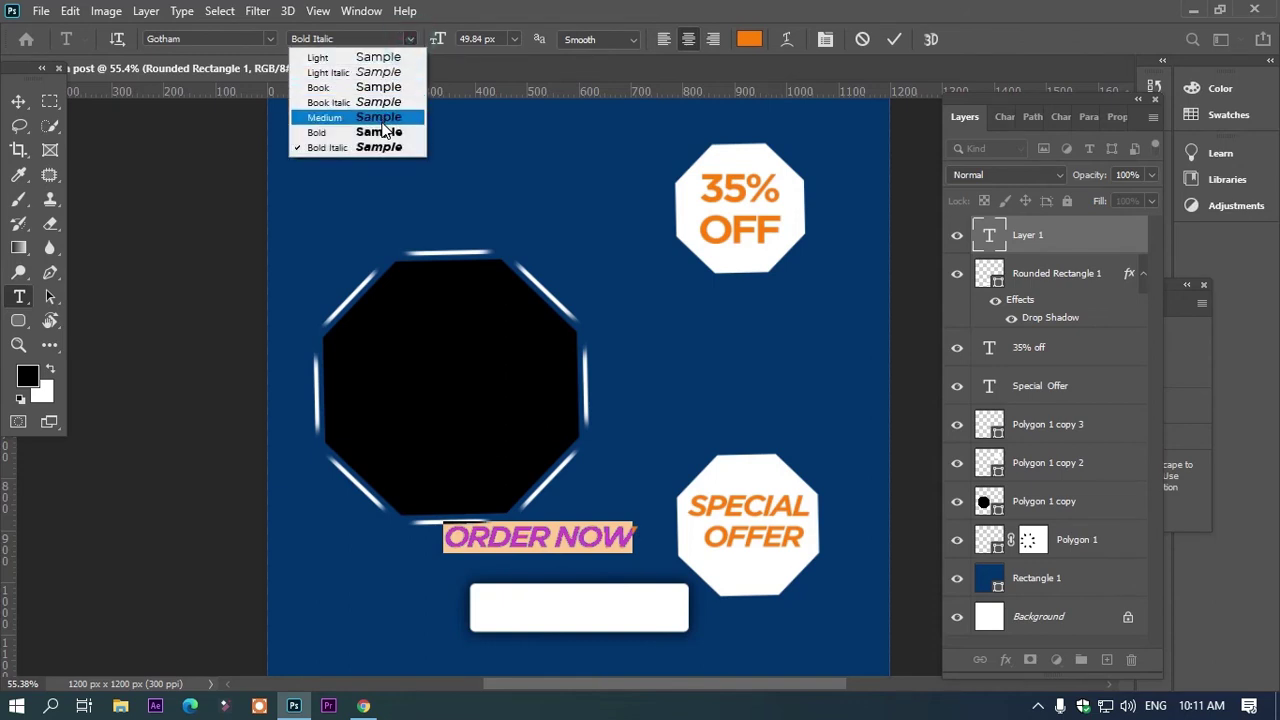
pyautogui.click(385, 117)
pyautogui.moveTo(443, 44); pyautogui.dragTo(434, 55)
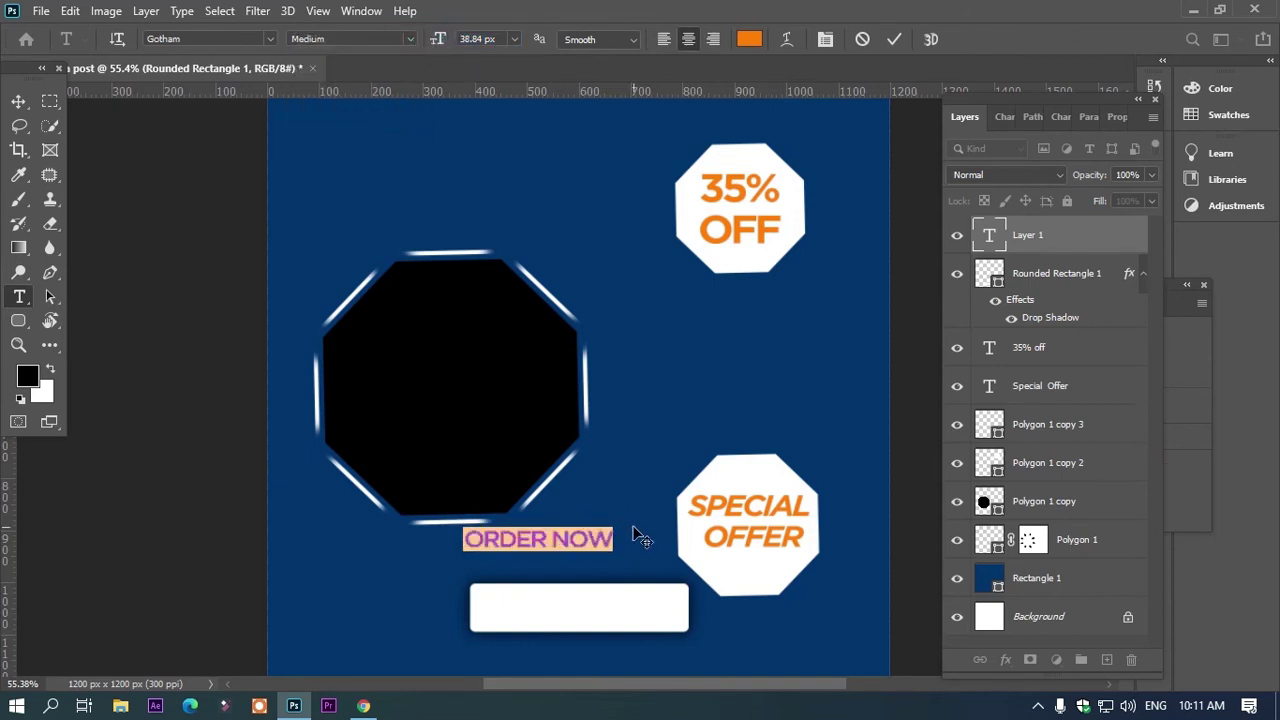
pyautogui.moveTo(638, 533); pyautogui.dragTo(677, 605)
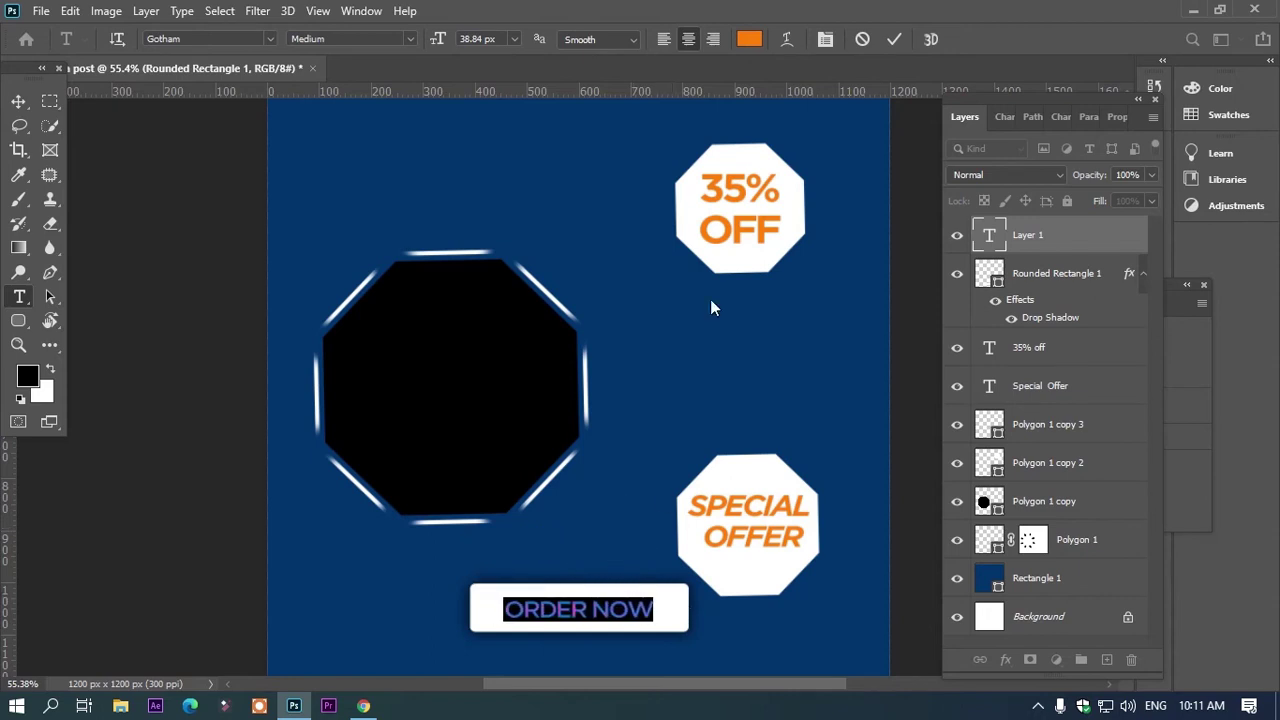
# Make the ORDER NOW text the dark blue background colour and bold
pyautogui.click(747, 45)
pyautogui.click(589, 157)
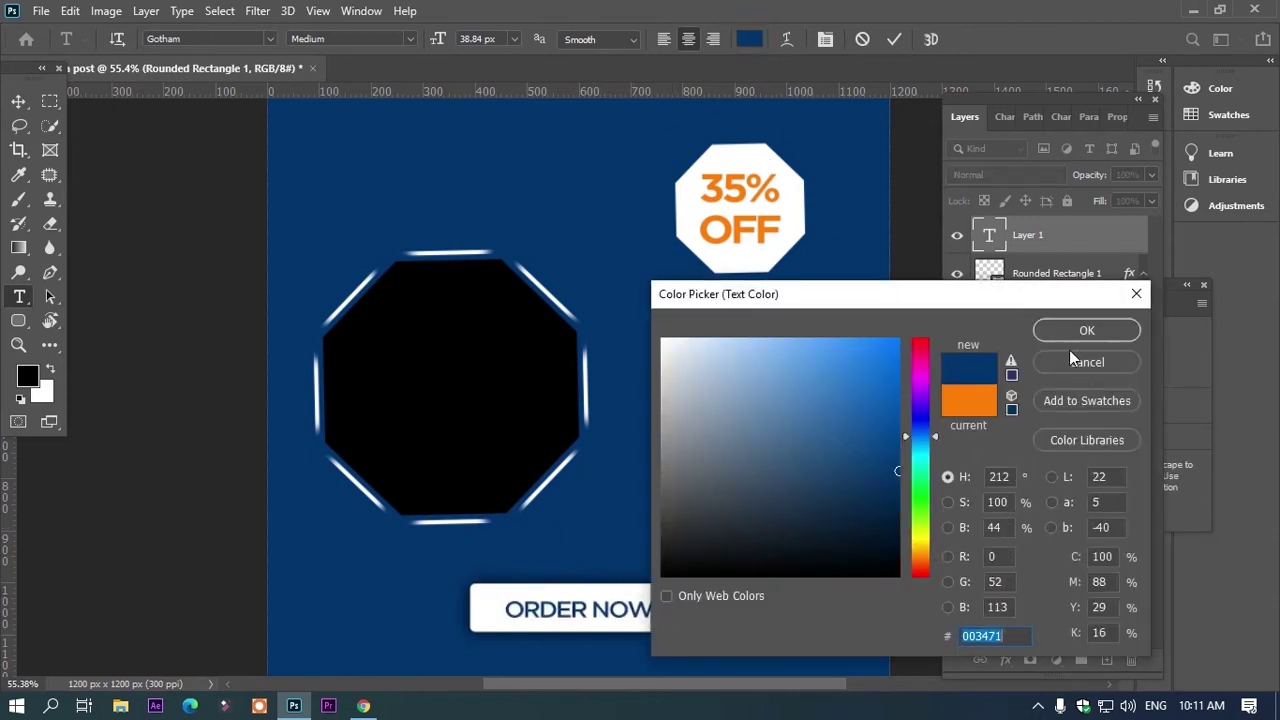
pyautogui.click(1062, 338)
pyautogui.click(365, 40)
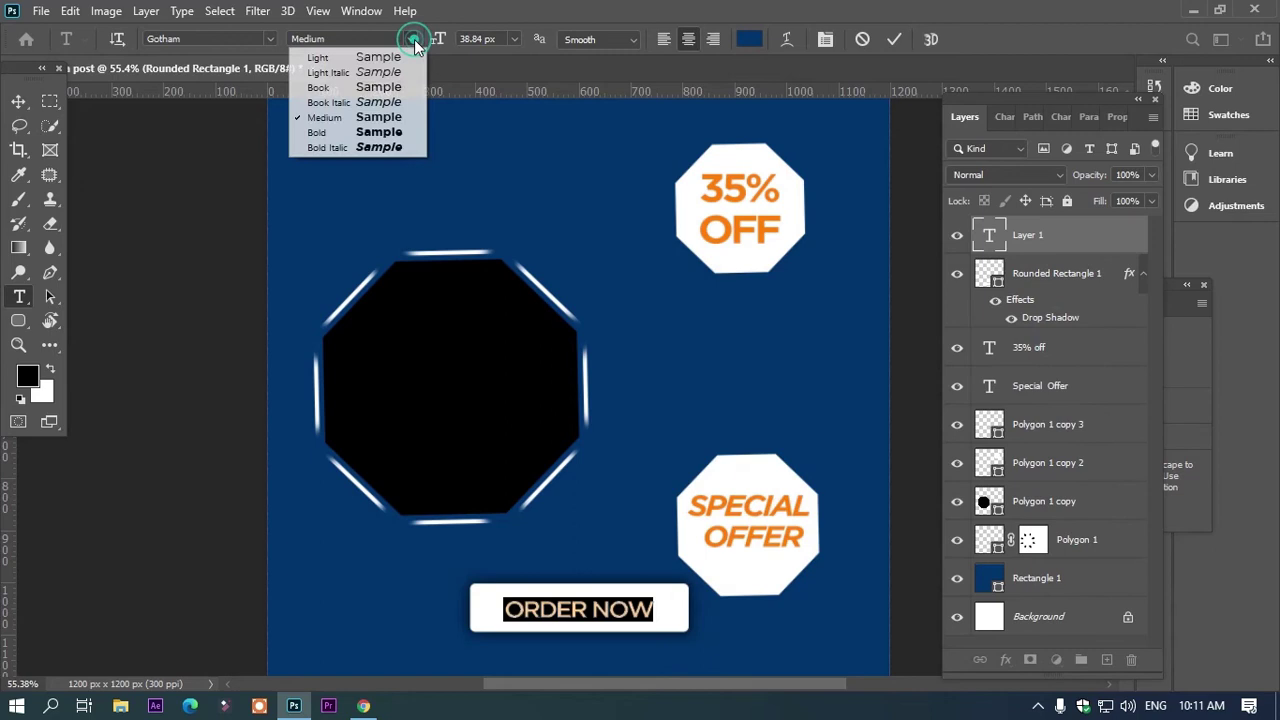
pyautogui.click(390, 145)
pyautogui.click(20, 102)
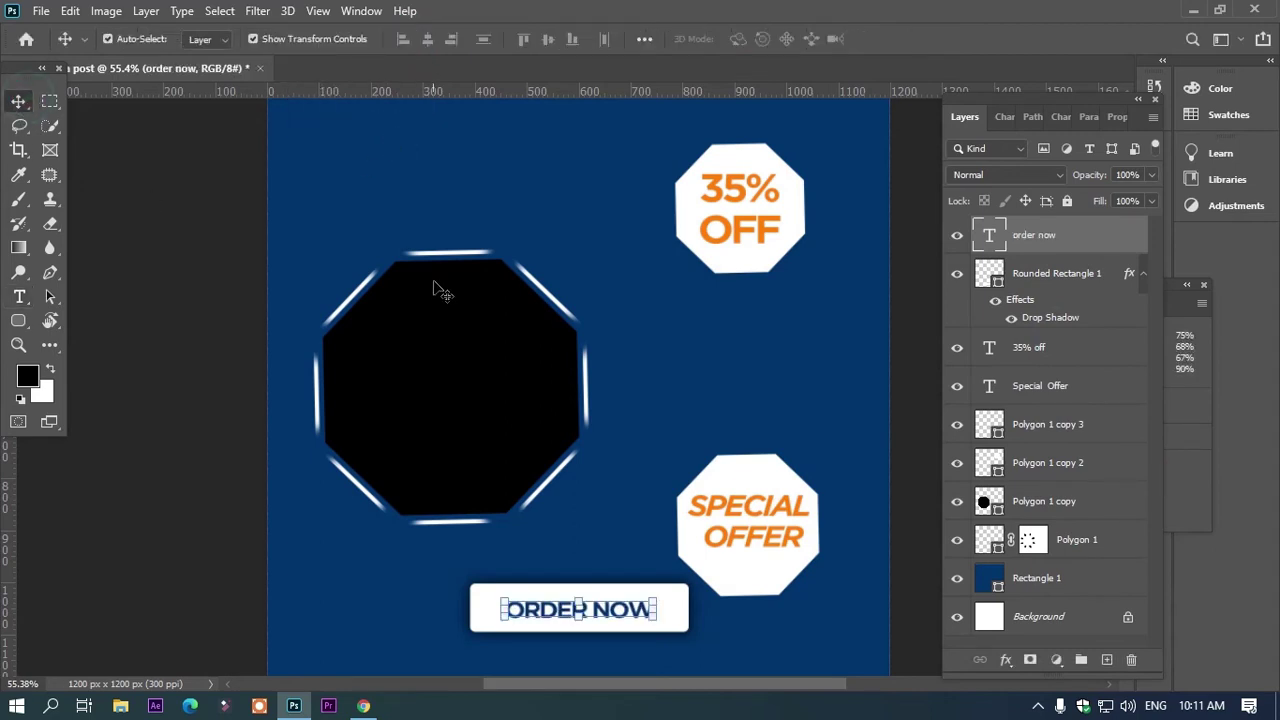
pyautogui.scroll(-2, 437, 288)
pyautogui.scroll(-1, 571, 631)
pyautogui.scroll(2, 583, 583)
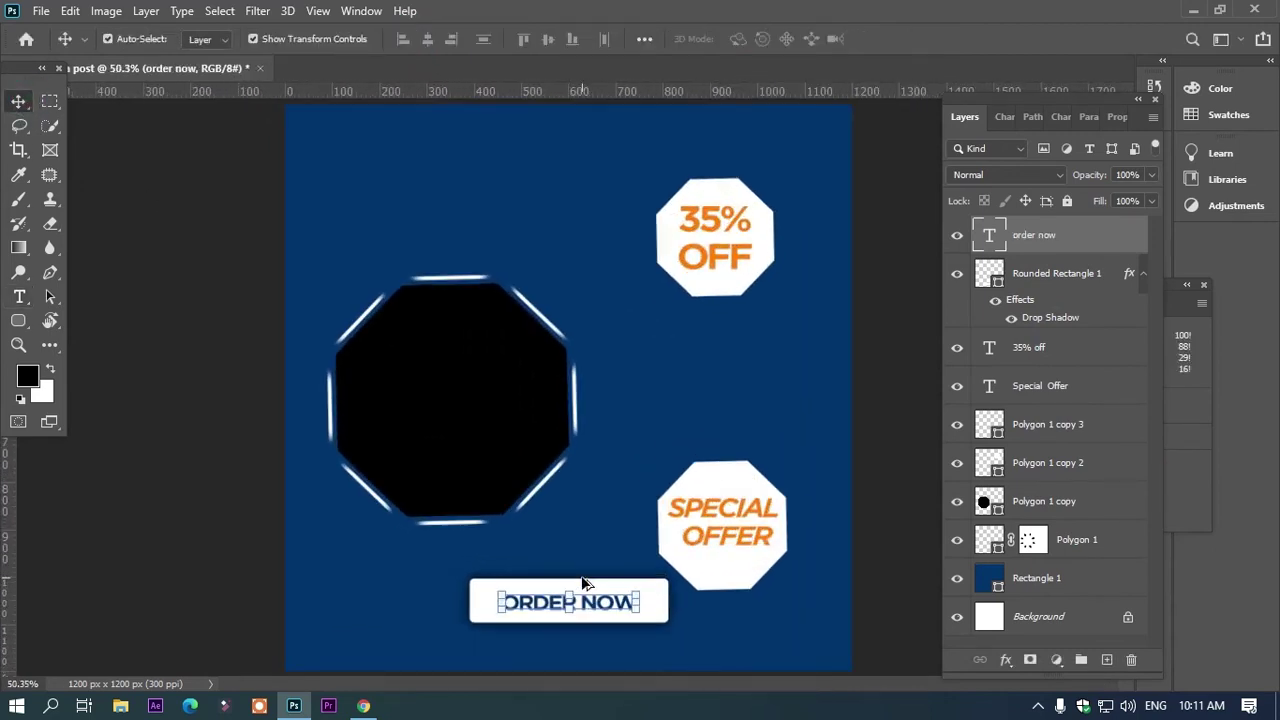
pyautogui.scroll(-1, 588, 584)
pyautogui.scroll(2, 587, 583)
pyautogui.scroll(-1, 581, 575)
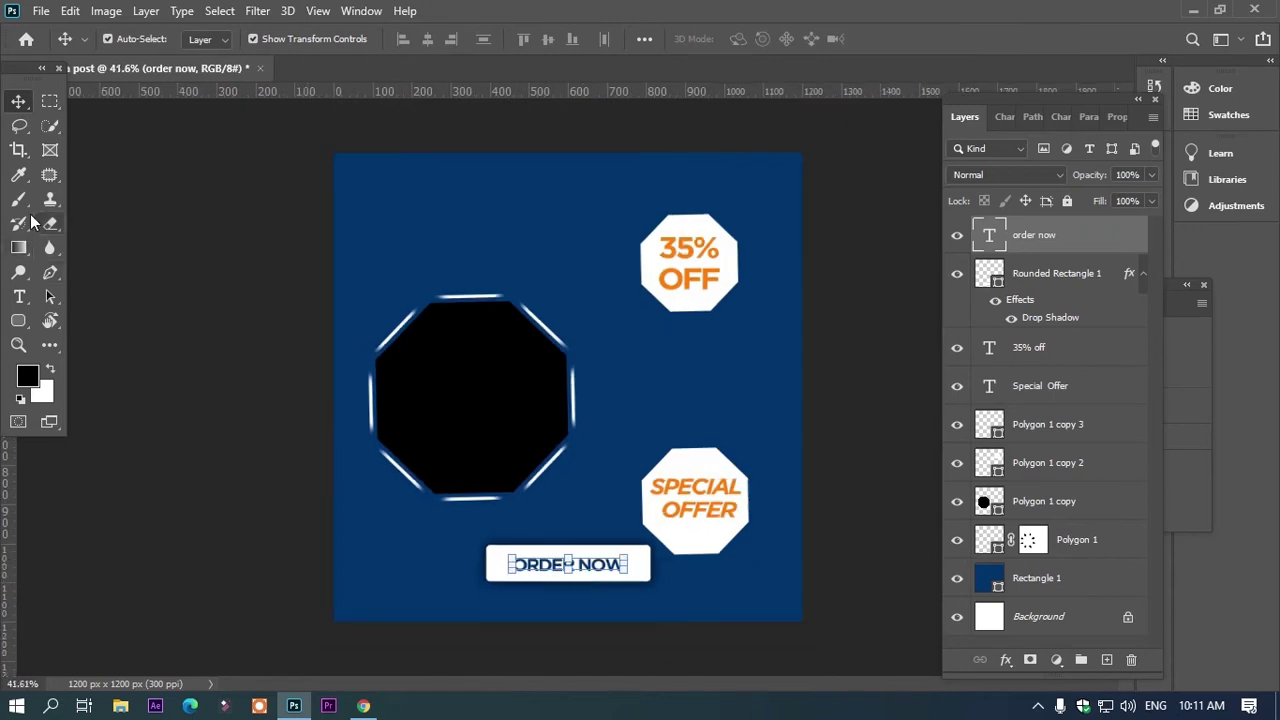
pyautogui.click(19, 296)
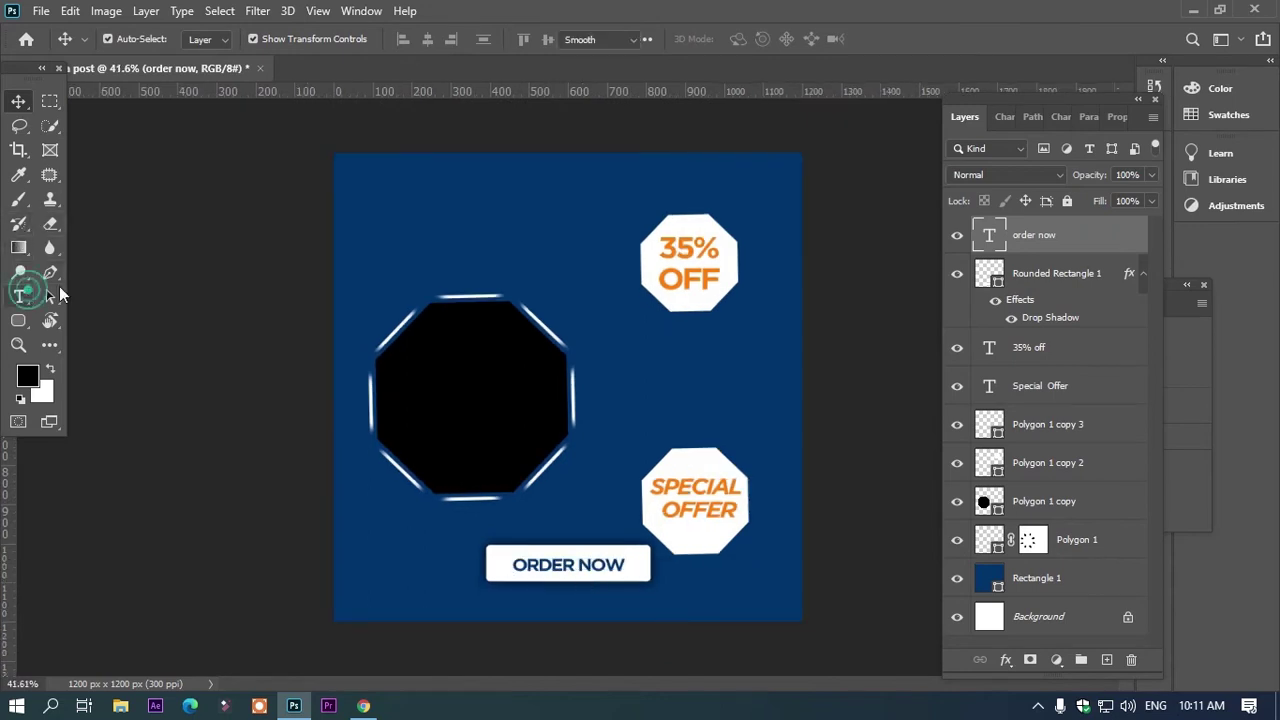
# Add white YOUR LOGO text near the top-left corner of the canvas
pyautogui.click(369, 187)
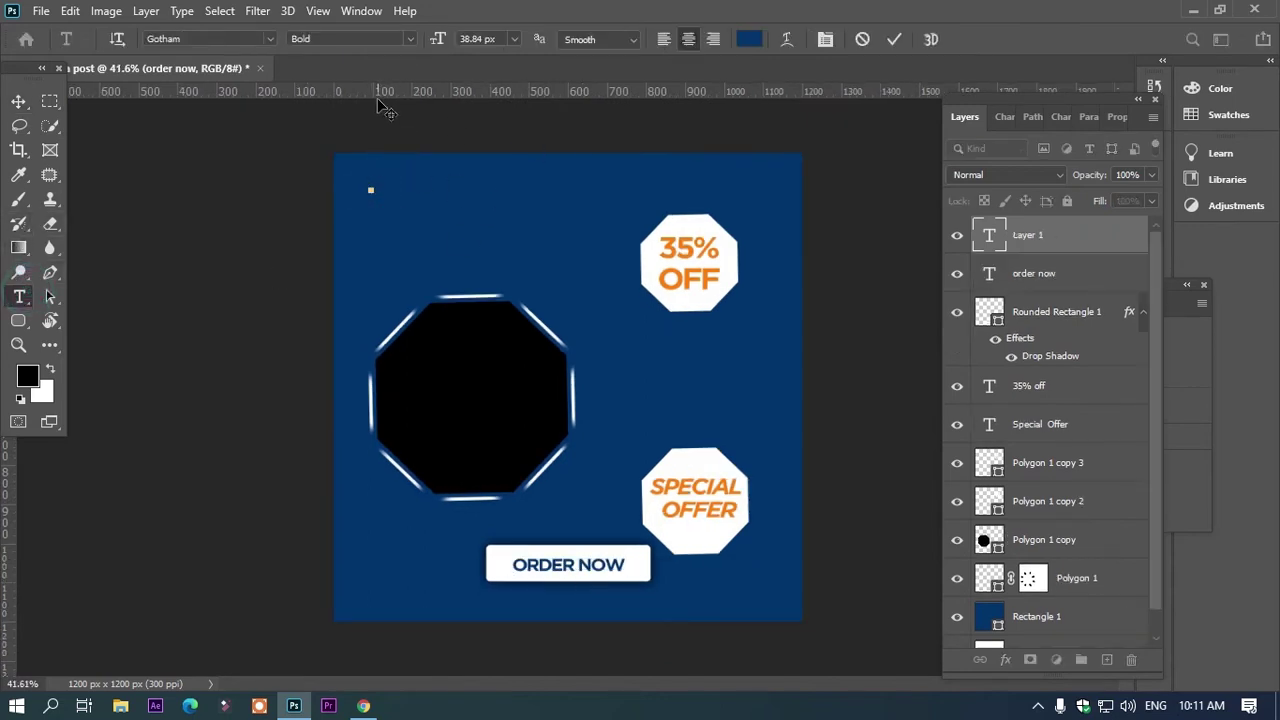
pyautogui.write('shop now')
pyautogui.hotkey('ctrl', 'a')
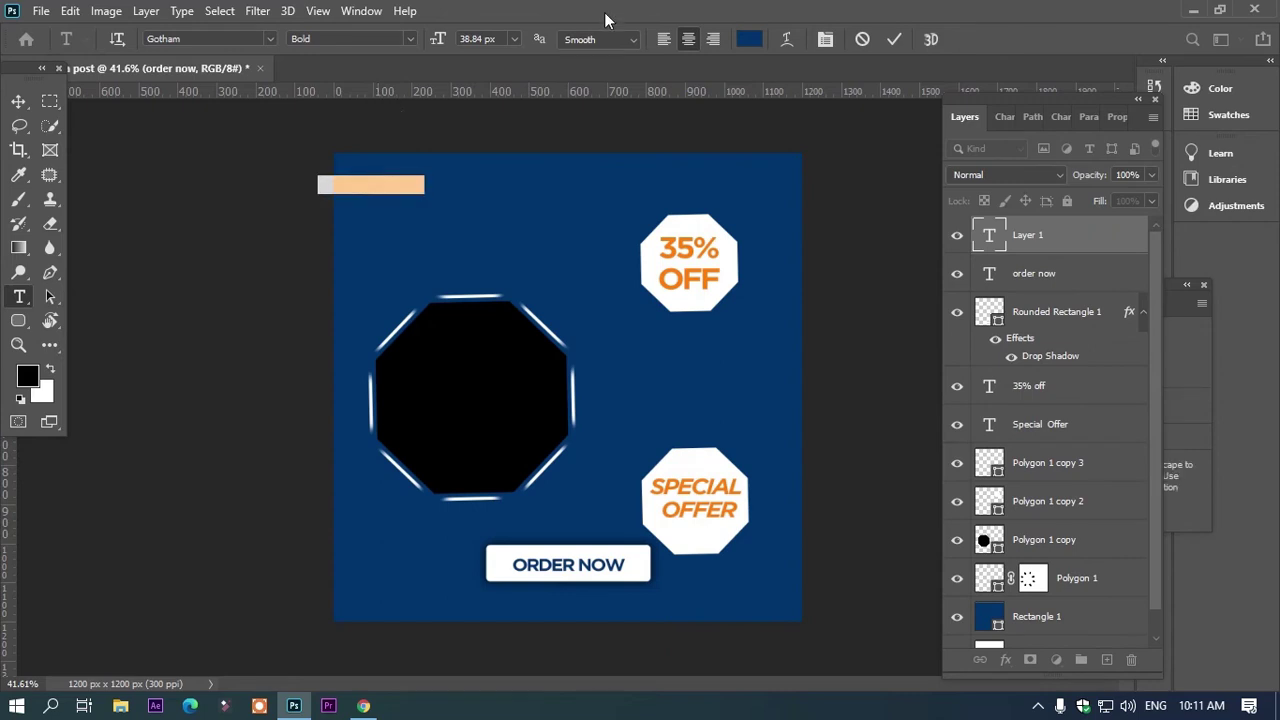
pyautogui.click(749, 39)
pyautogui.click(711, 386)
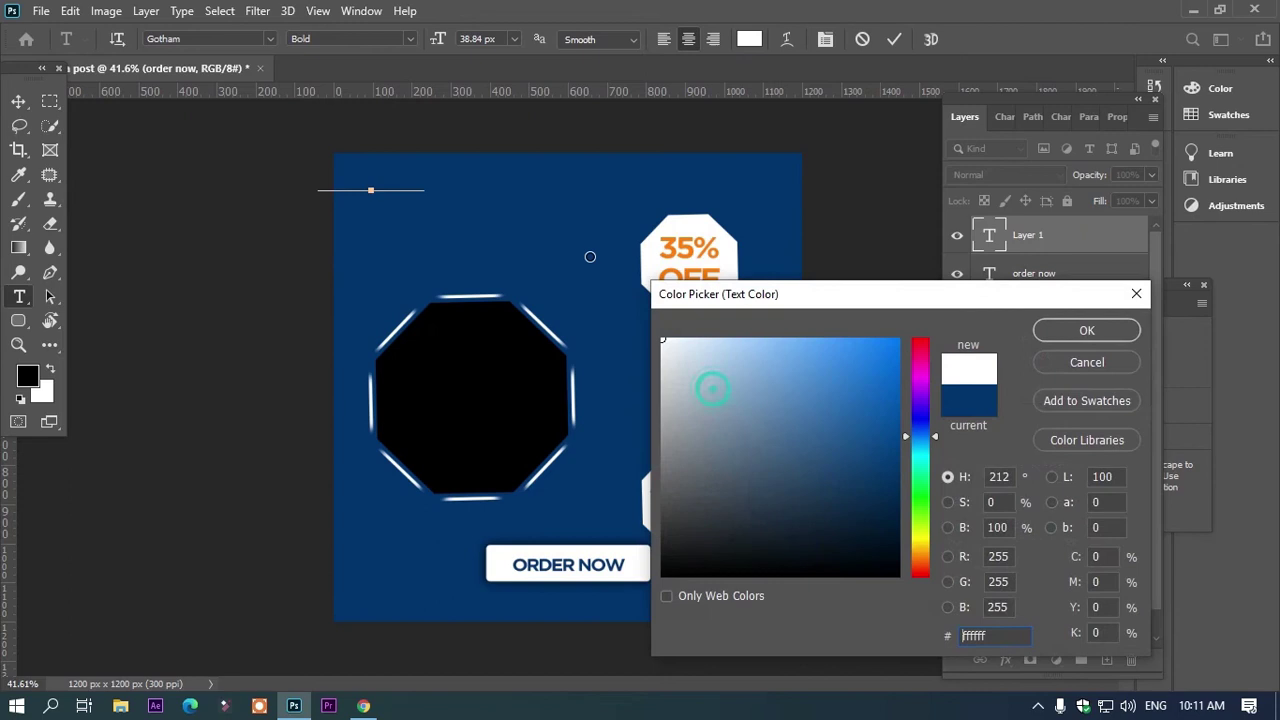
pyautogui.click(1089, 331)
pyautogui.moveTo(386, 209); pyautogui.dragTo(440, 227)
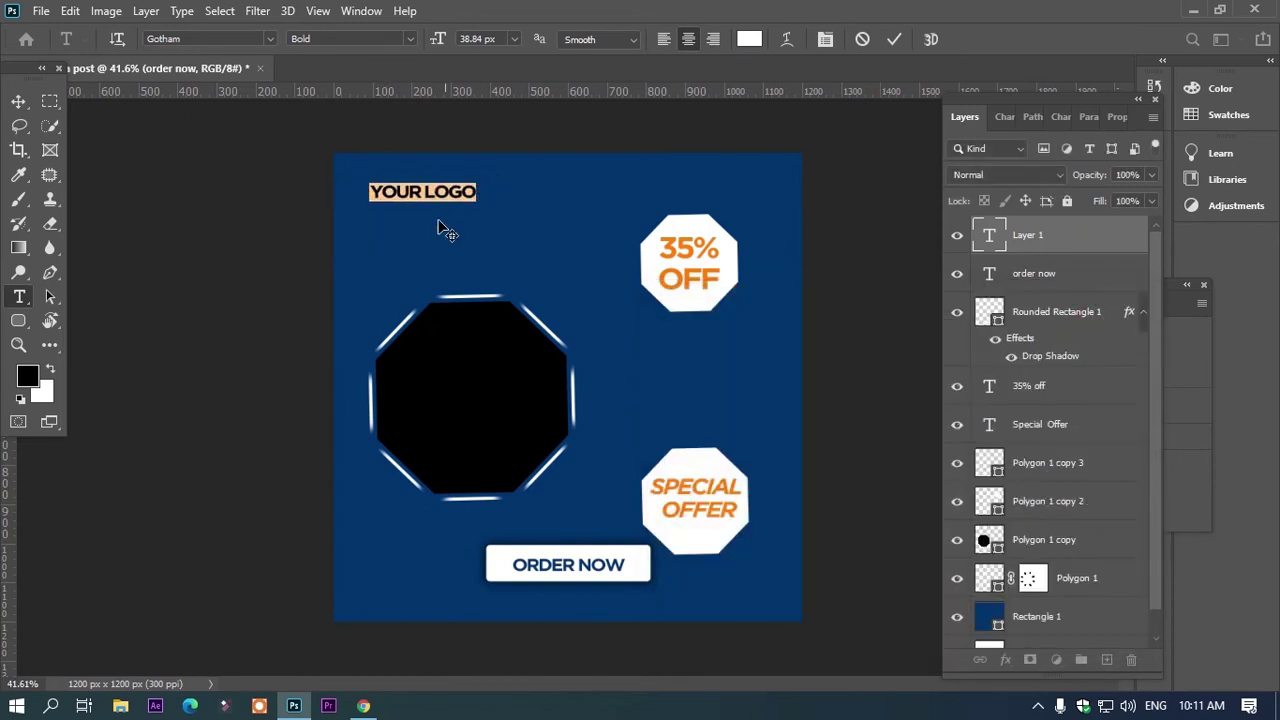
pyautogui.click(20, 100)
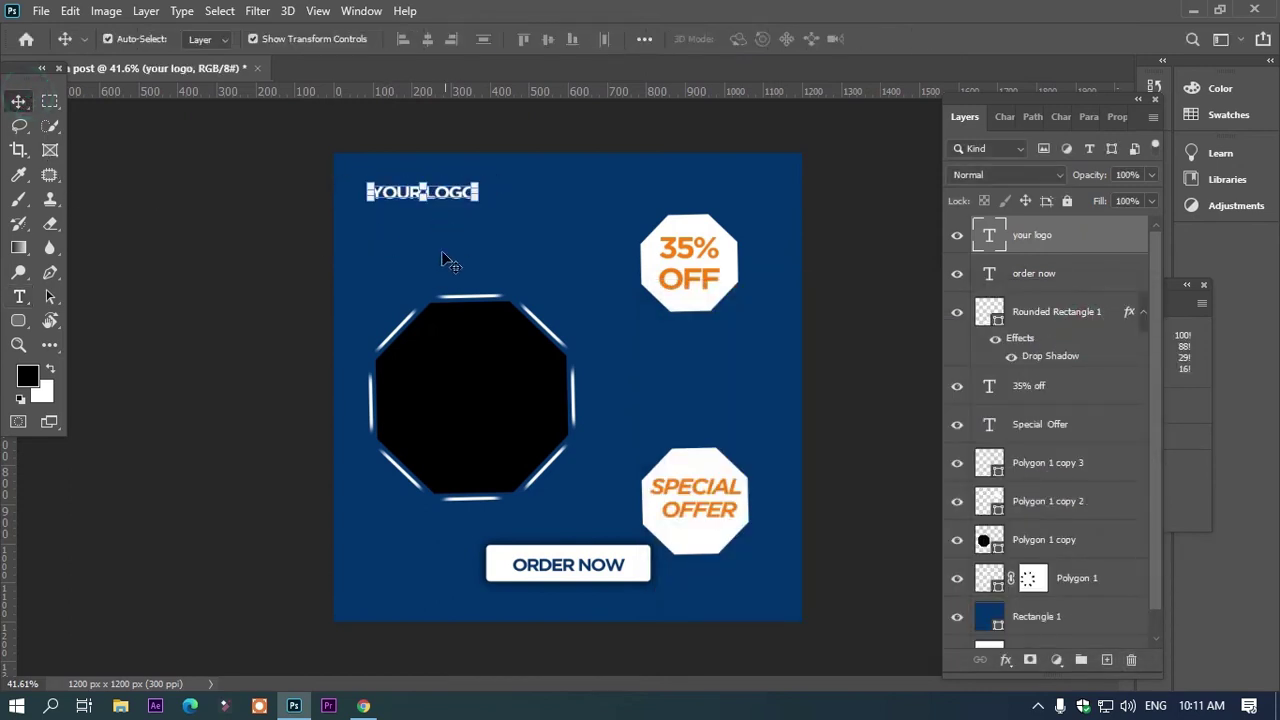
# Draw a small rounded square and position it beside the YOUR LOGO text
pyautogui.click(18, 320)
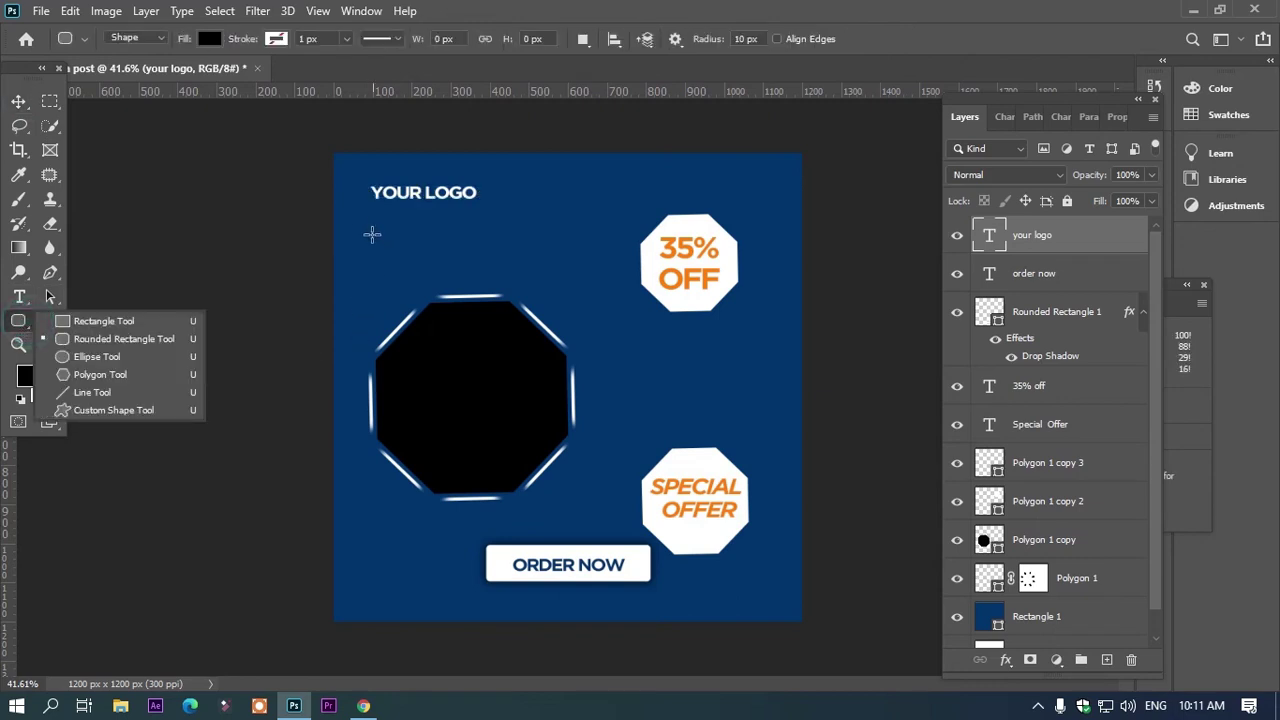
pyautogui.moveTo(360, 222); pyautogui.dragTo(379, 241)
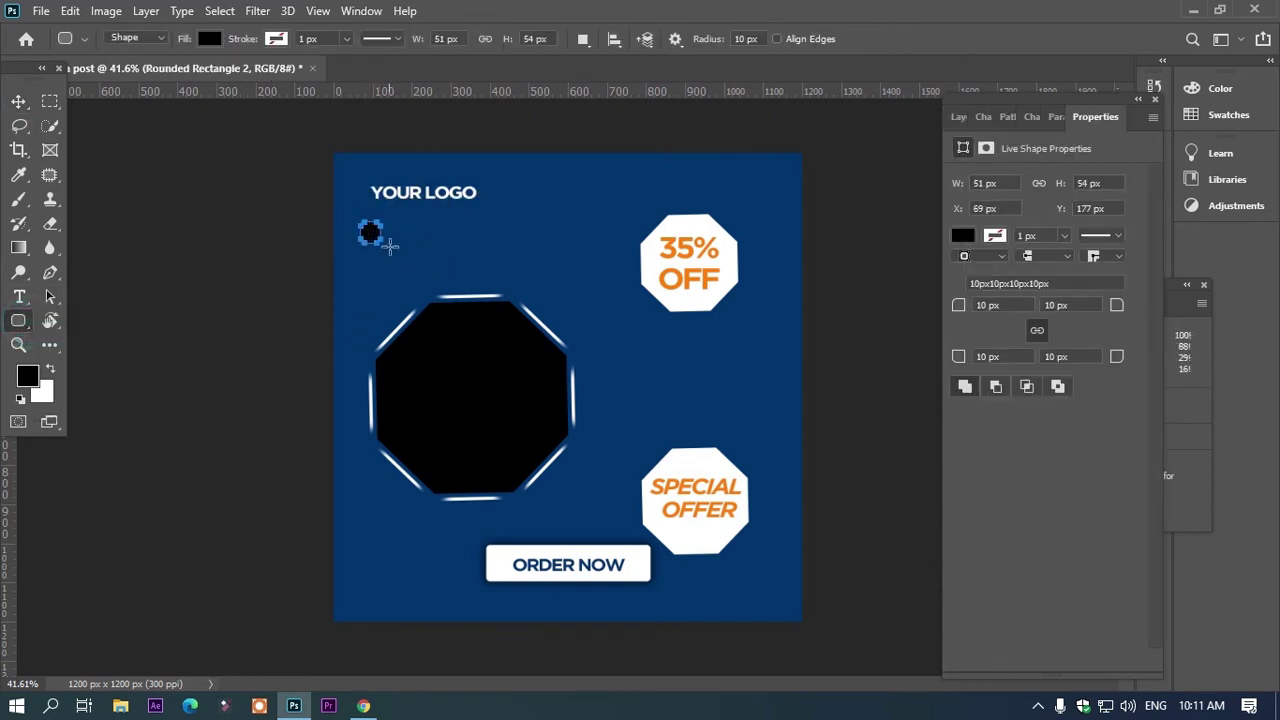
pyautogui.click(18, 101)
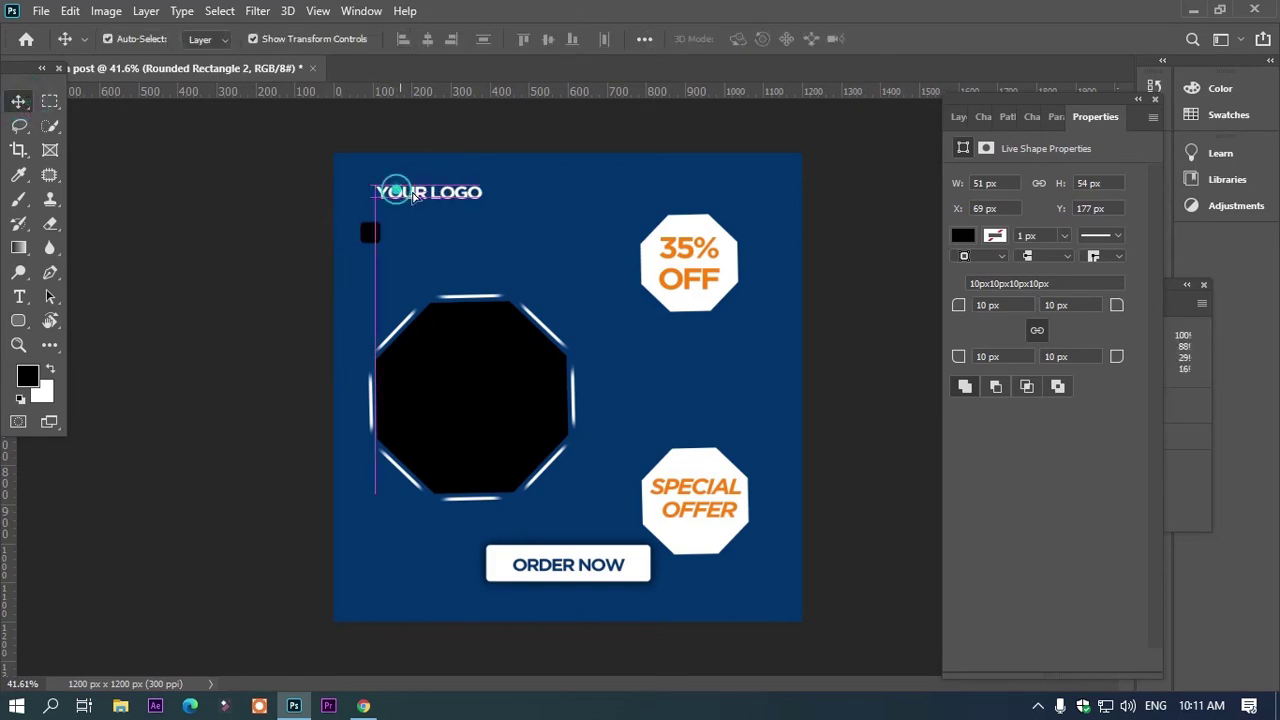
pyautogui.moveTo(373, 194); pyautogui.dragTo(409, 196)
pyautogui.click(371, 234)
pyautogui.hotkey('ctrl', 't')
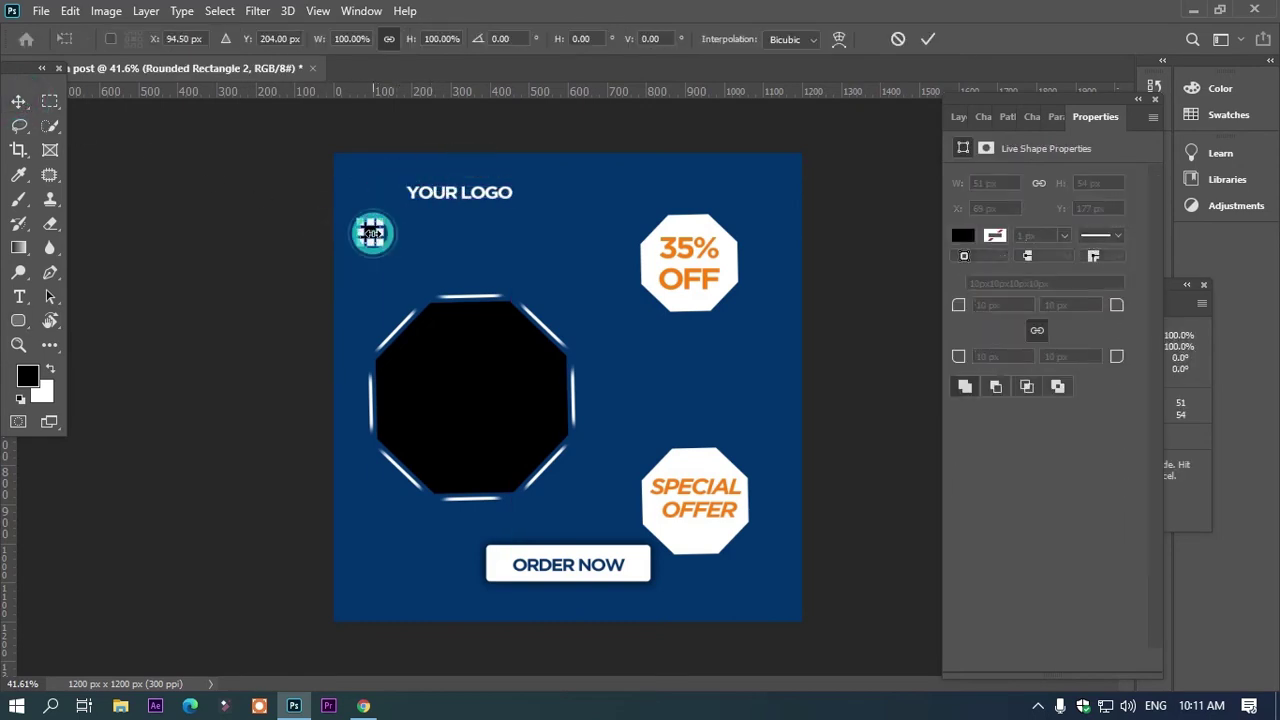
pyautogui.hotkey('ctrl', '+')
pyautogui.scroll(1, 371, 242)
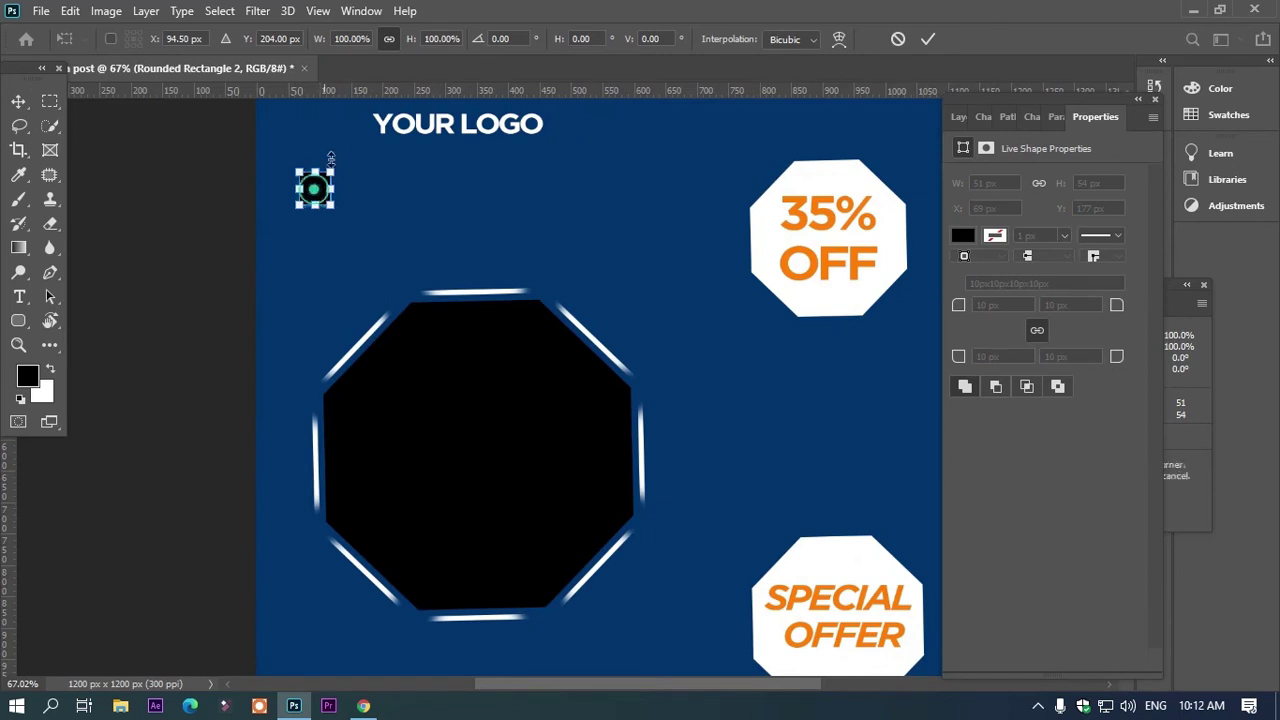
pyautogui.moveTo(313, 193); pyautogui.dragTo(337, 128)
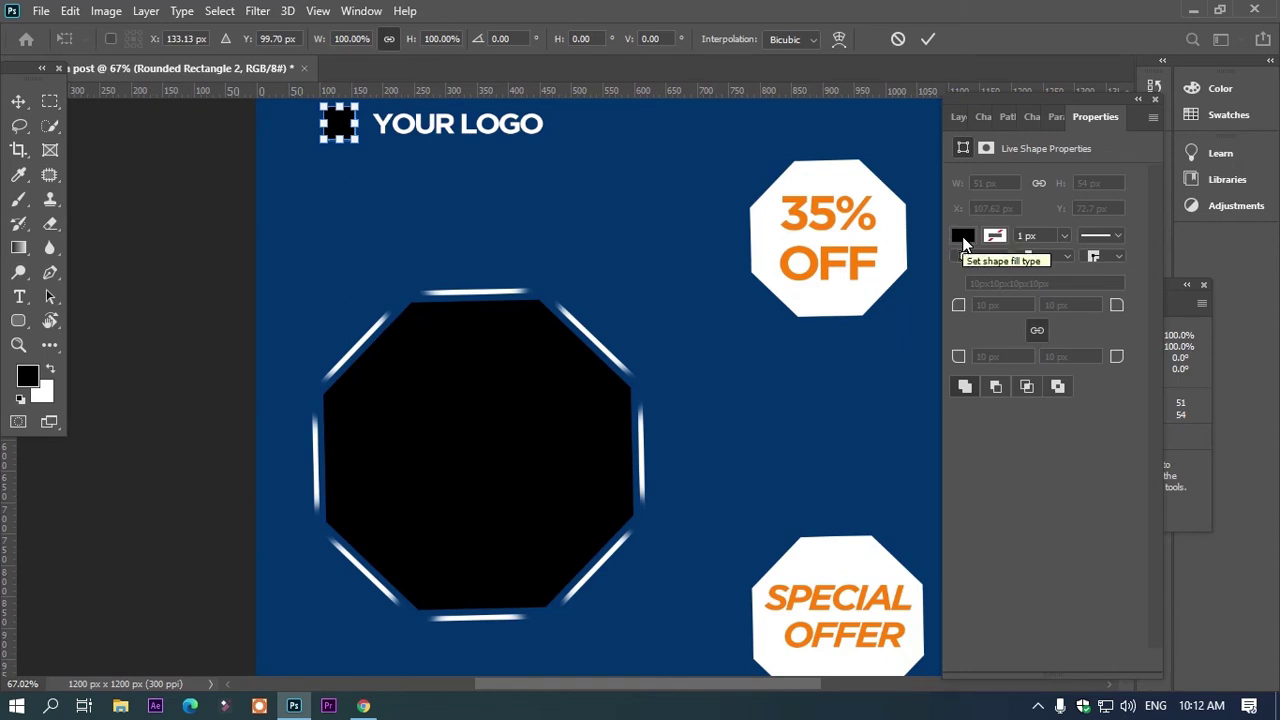
pyautogui.press('Return')
# Fill the small square white and nudge YOUR LOGO just right of it
pyautogui.click(966, 236)
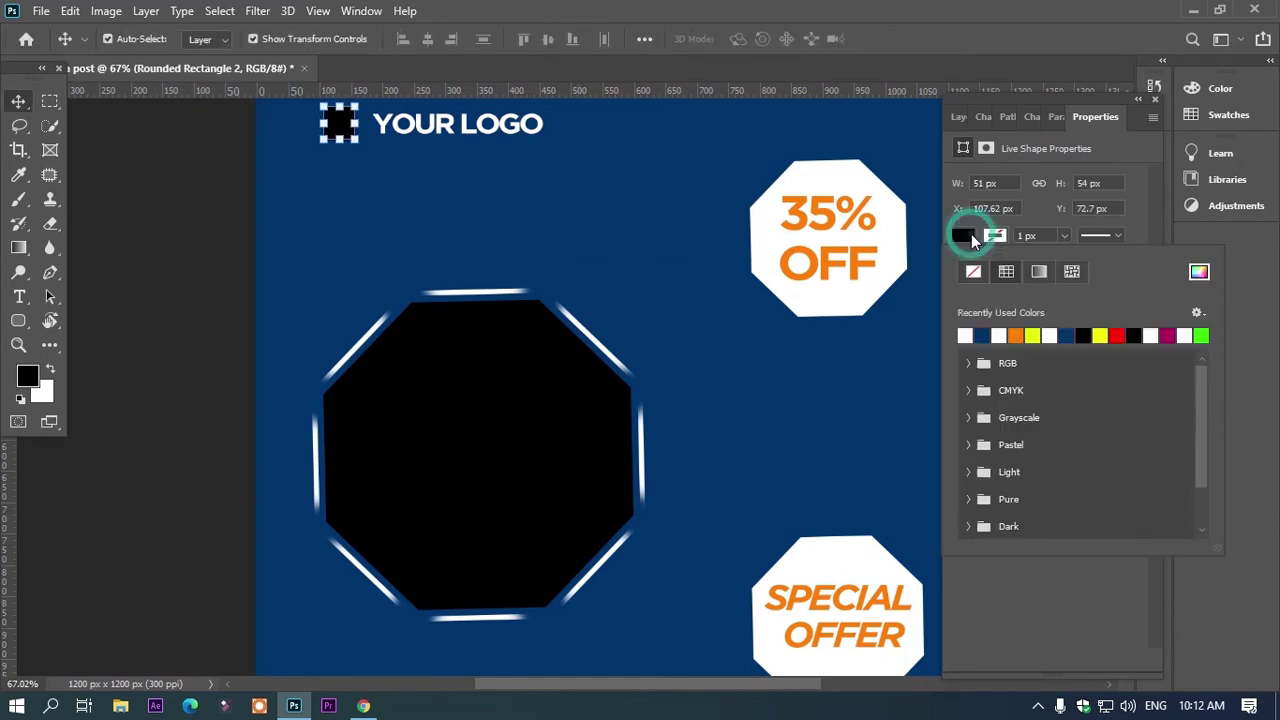
pyautogui.click(120, 157)
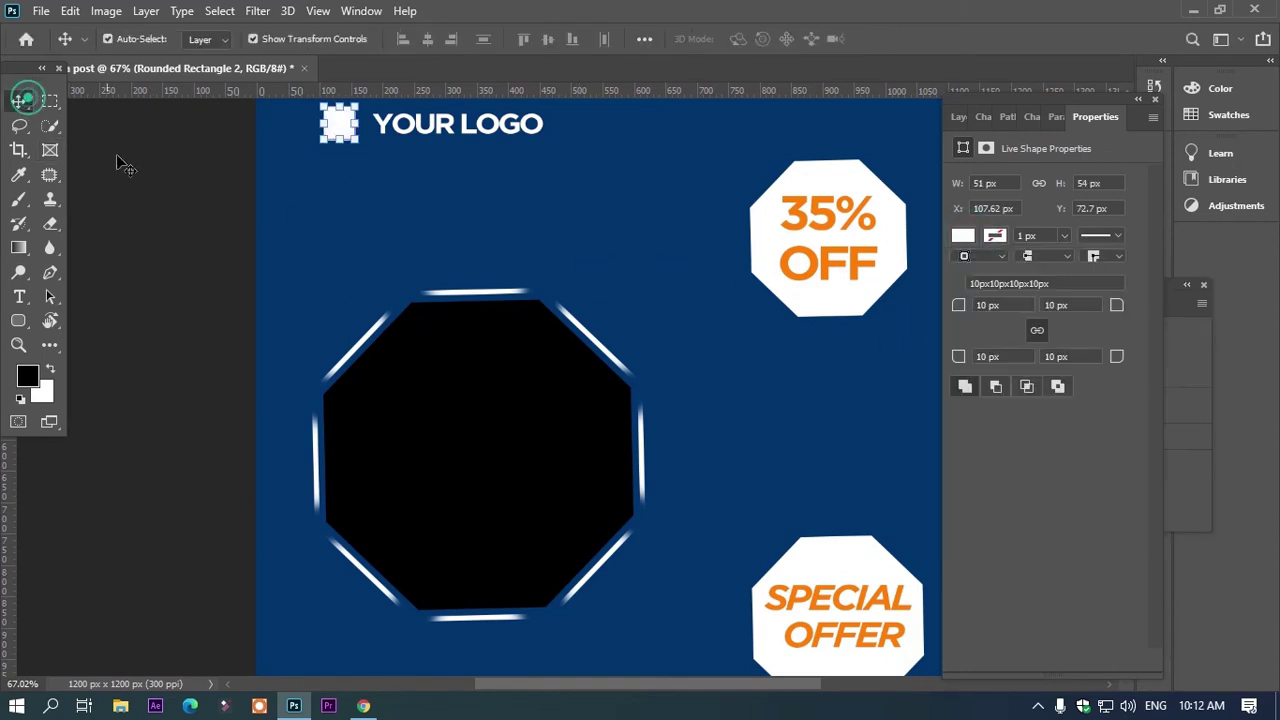
pyautogui.scroll(-2, 340, 215)
pyautogui.scroll(-1, 340, 215)
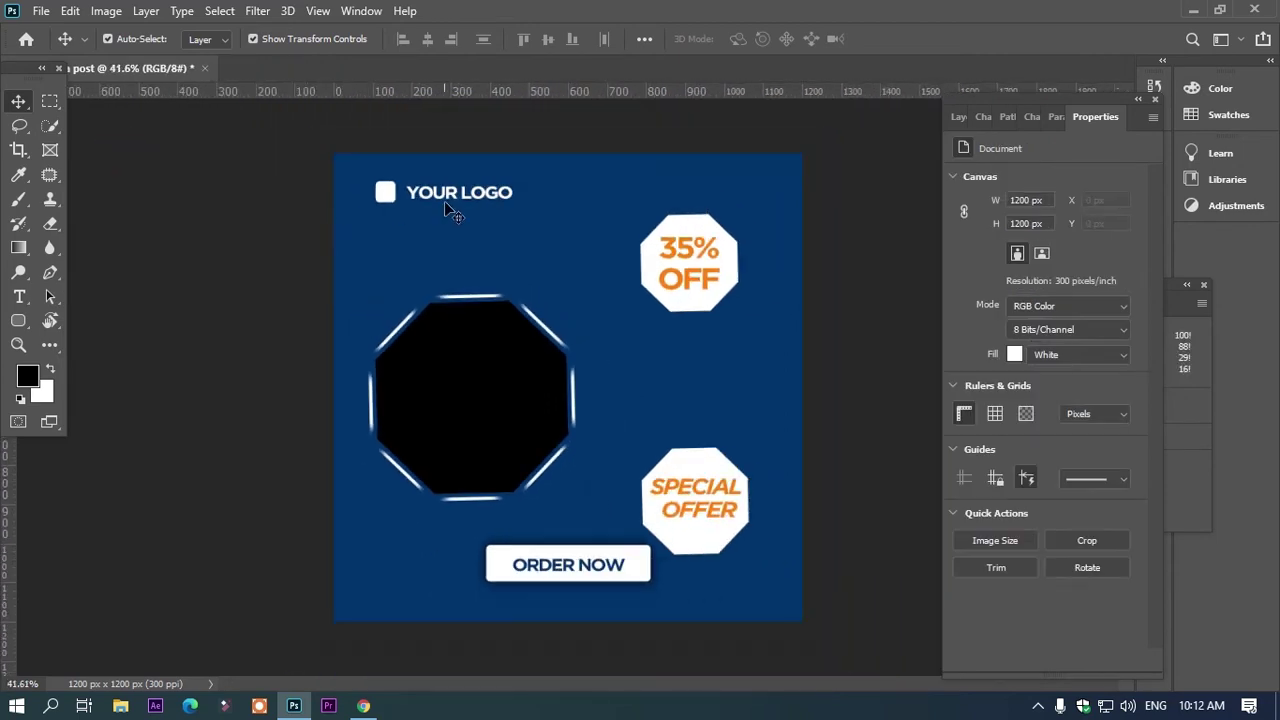
pyautogui.doubleClick(444, 197)
pyautogui.moveTo(490, 197); pyautogui.dragTo(484, 197)
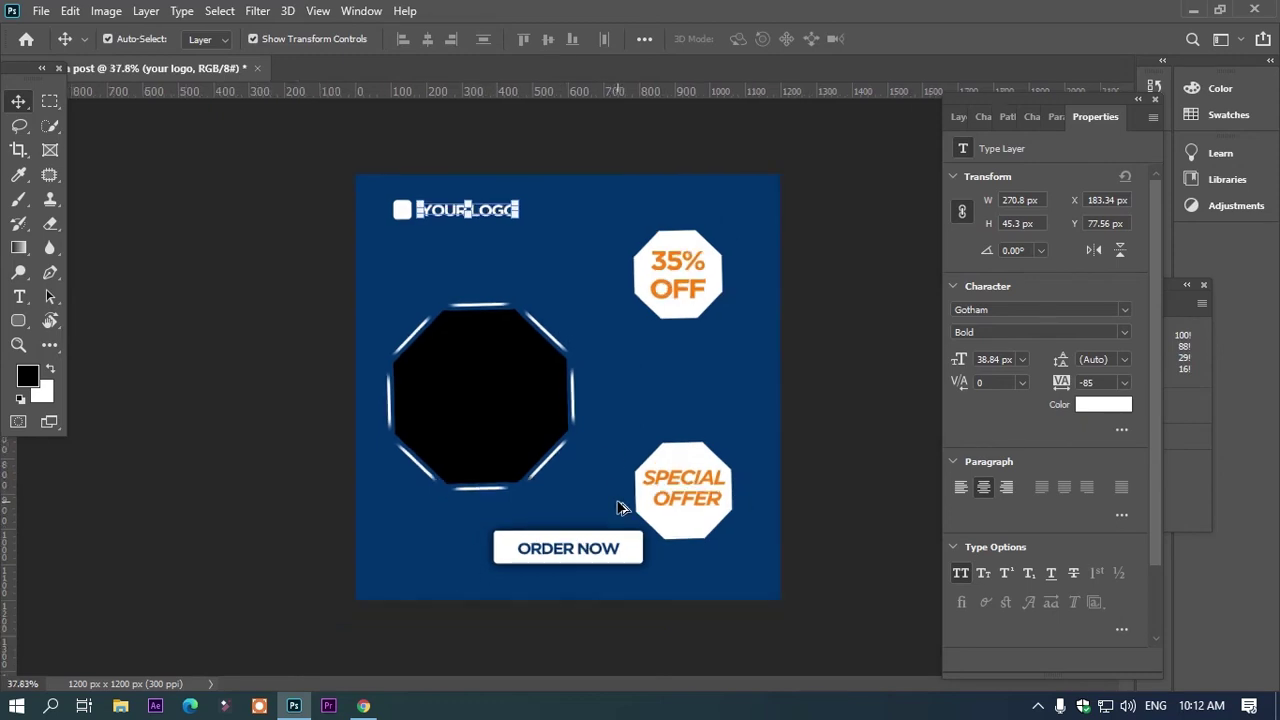
# Draw a small white ellipse dot to the right of the octagon
pyautogui.rightClick(14, 330)
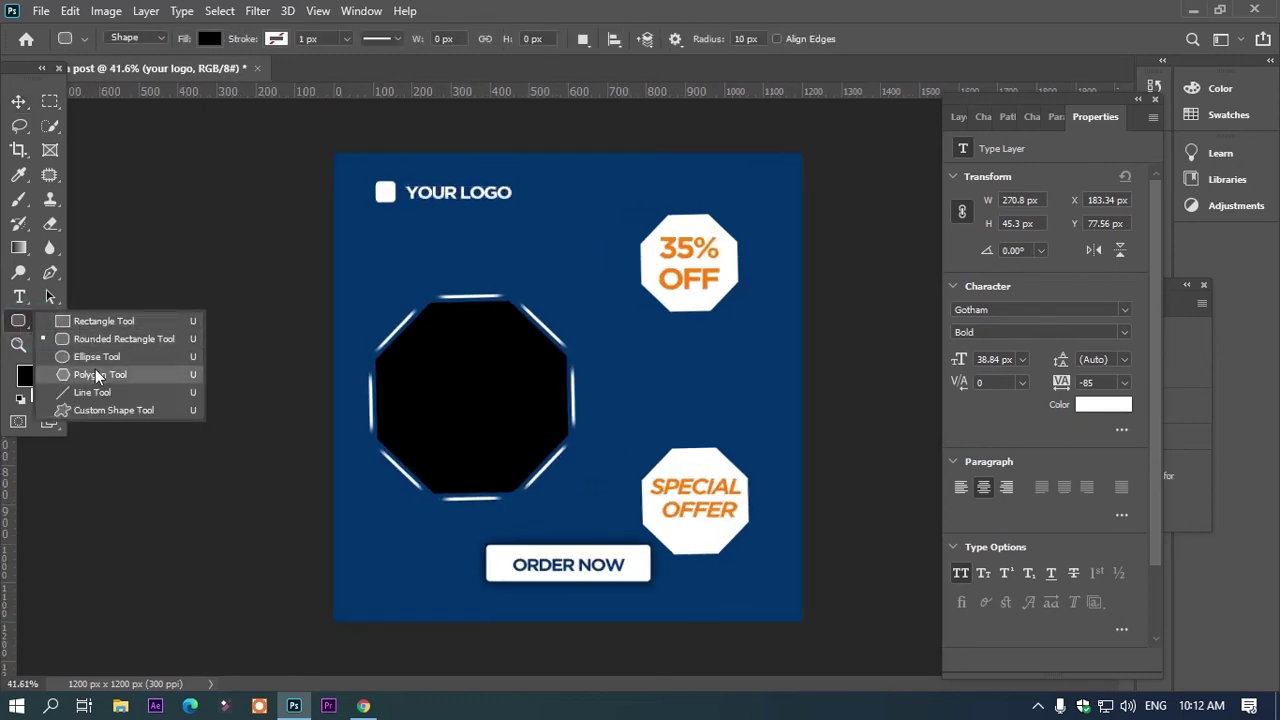
pyautogui.click(80, 338)
pyautogui.hotkey('shift', 'u')
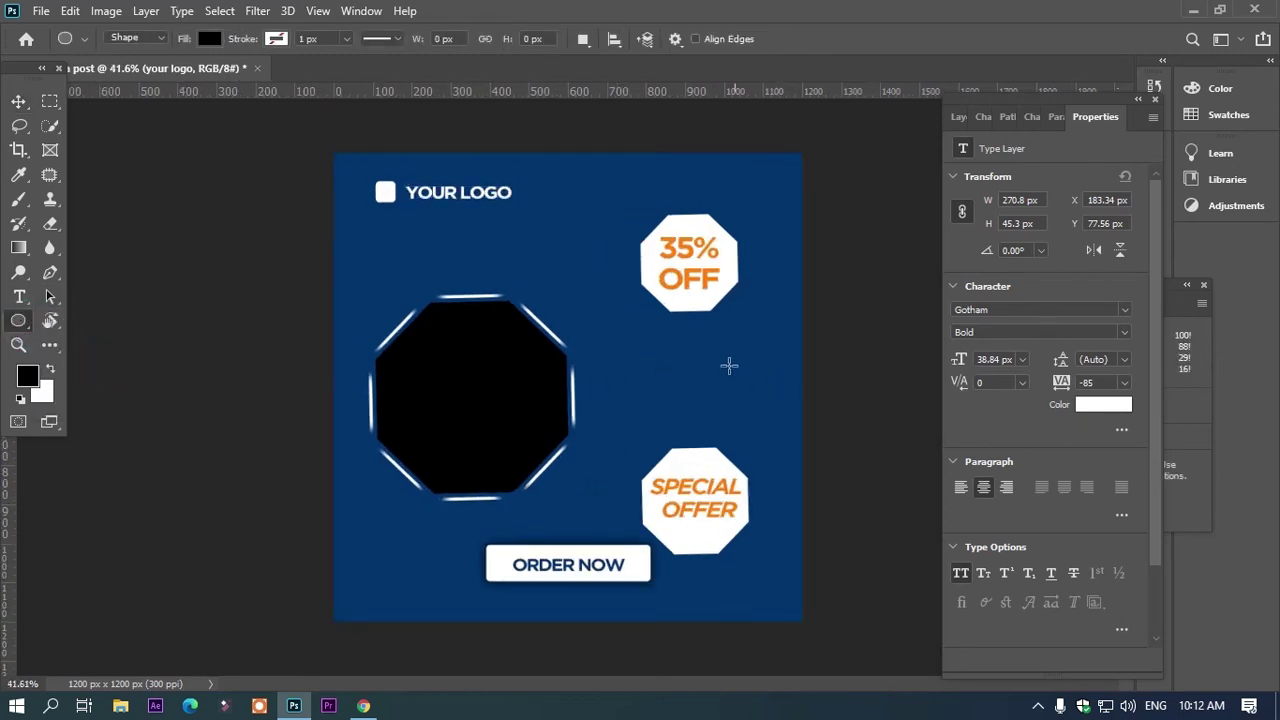
pyautogui.moveTo(677, 369); pyautogui.dragTo(687, 381)
pyautogui.click(209, 38)
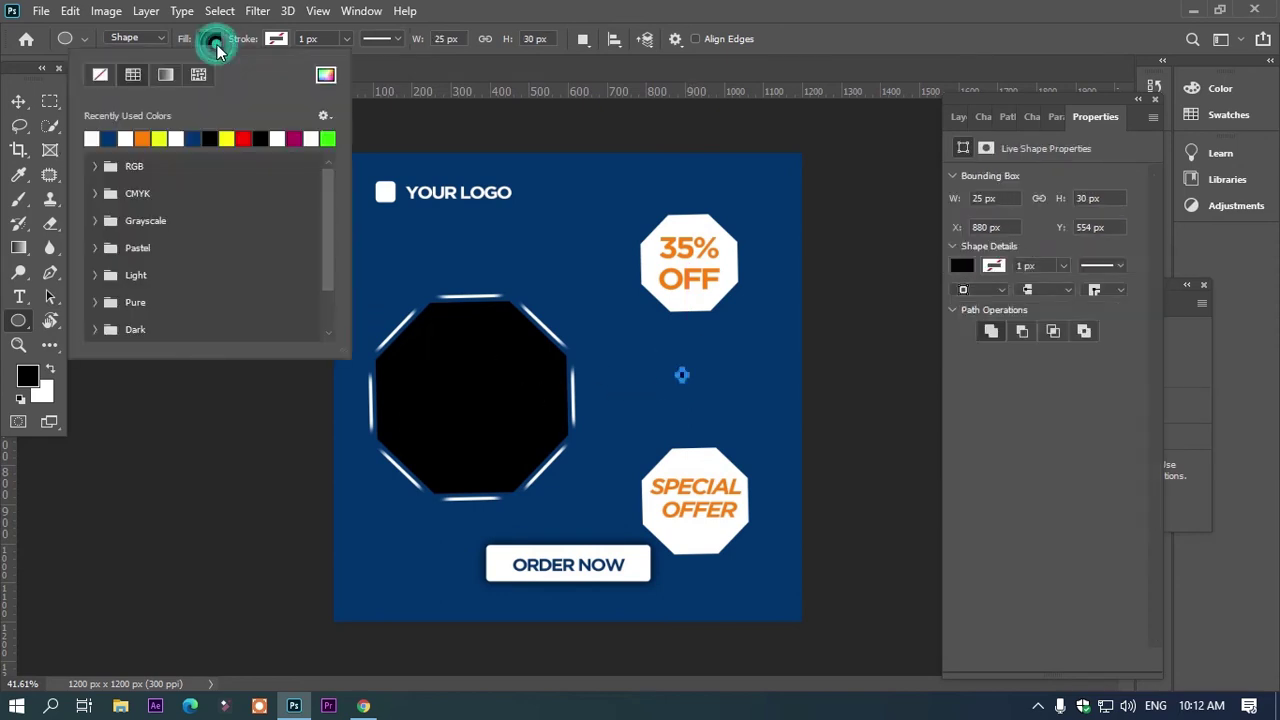
pyautogui.click(93, 138)
# Draw a thin rectangle line connecting the octagon to the dot
pyautogui.click(18, 101)
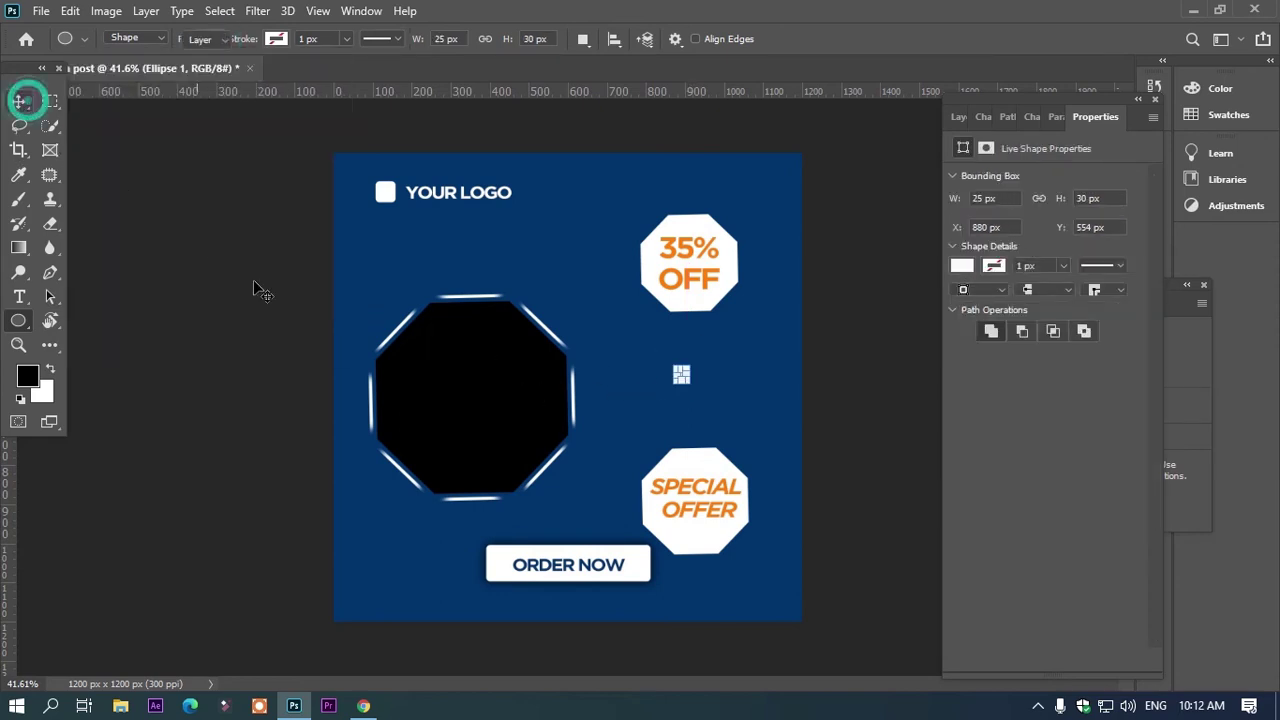
pyautogui.click(18, 321)
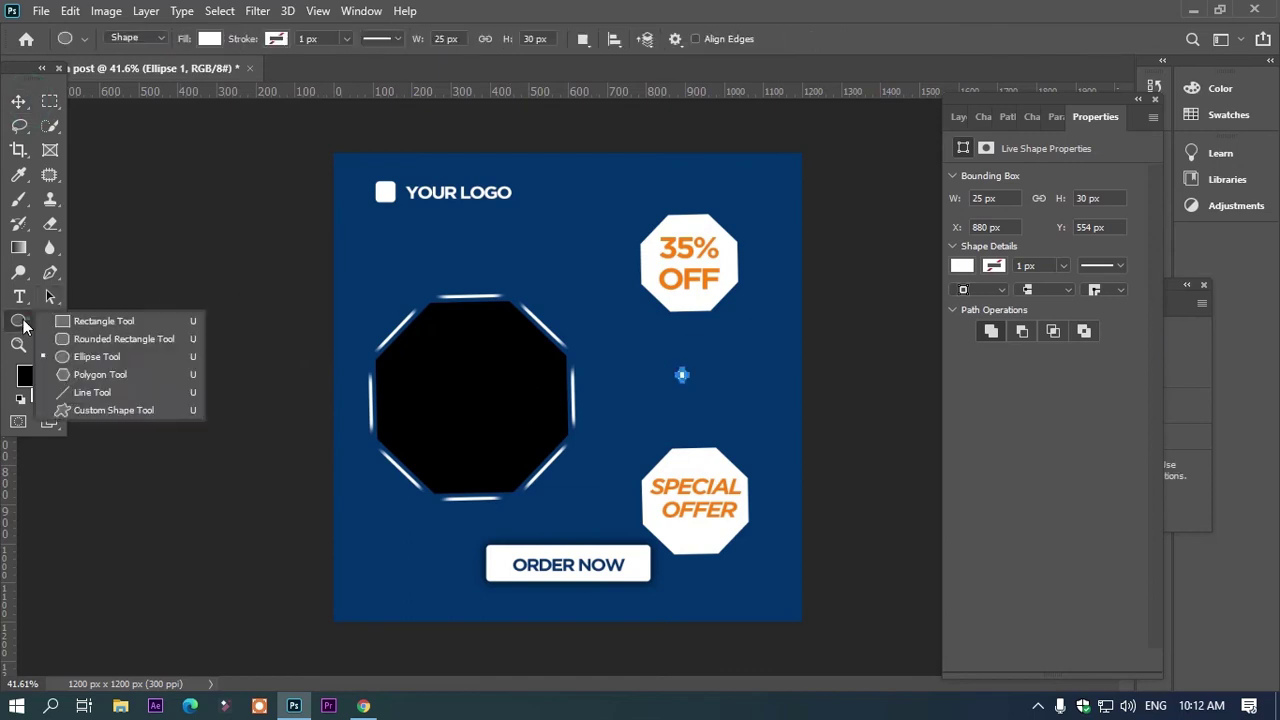
pyautogui.click(18, 321)
pyautogui.click(97, 327)
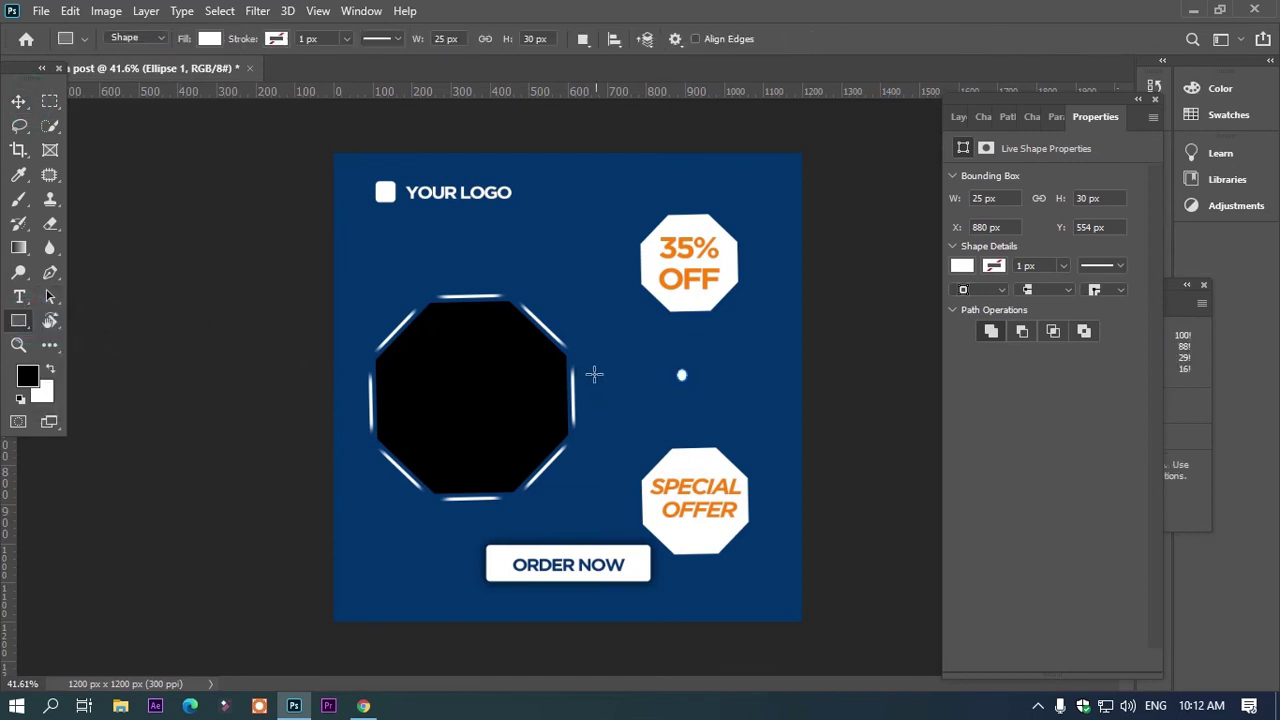
pyautogui.moveTo(592, 371); pyautogui.dragTo(666, 378)
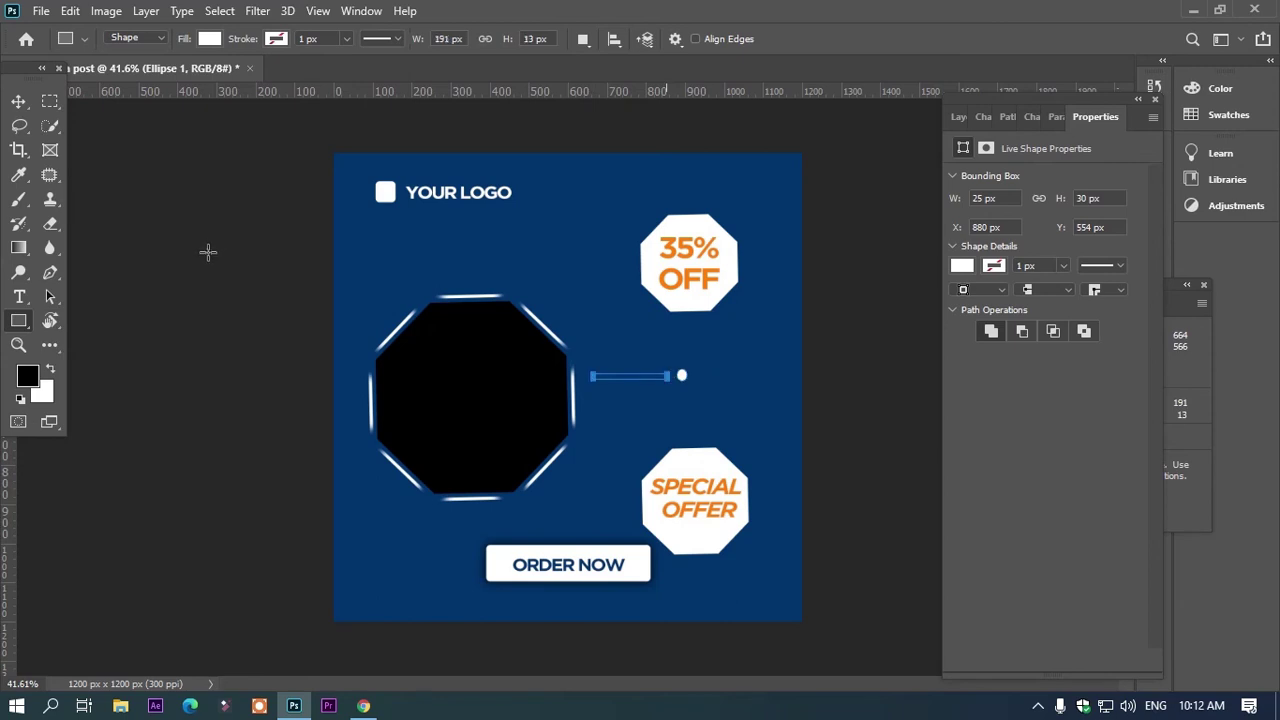
# Draw a thin vertical rectangle line between the two badges
pyautogui.click(18, 103)
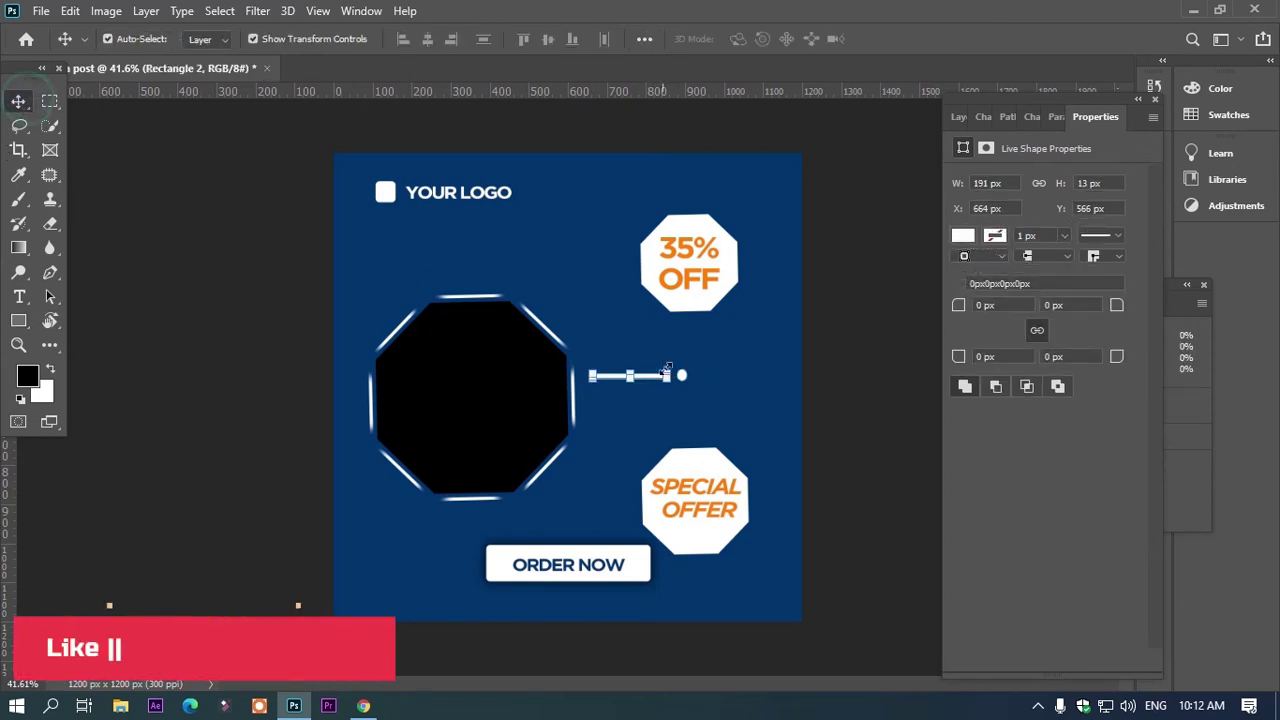
pyautogui.scroll(3, 598, 377)
pyautogui.click(633, 323)
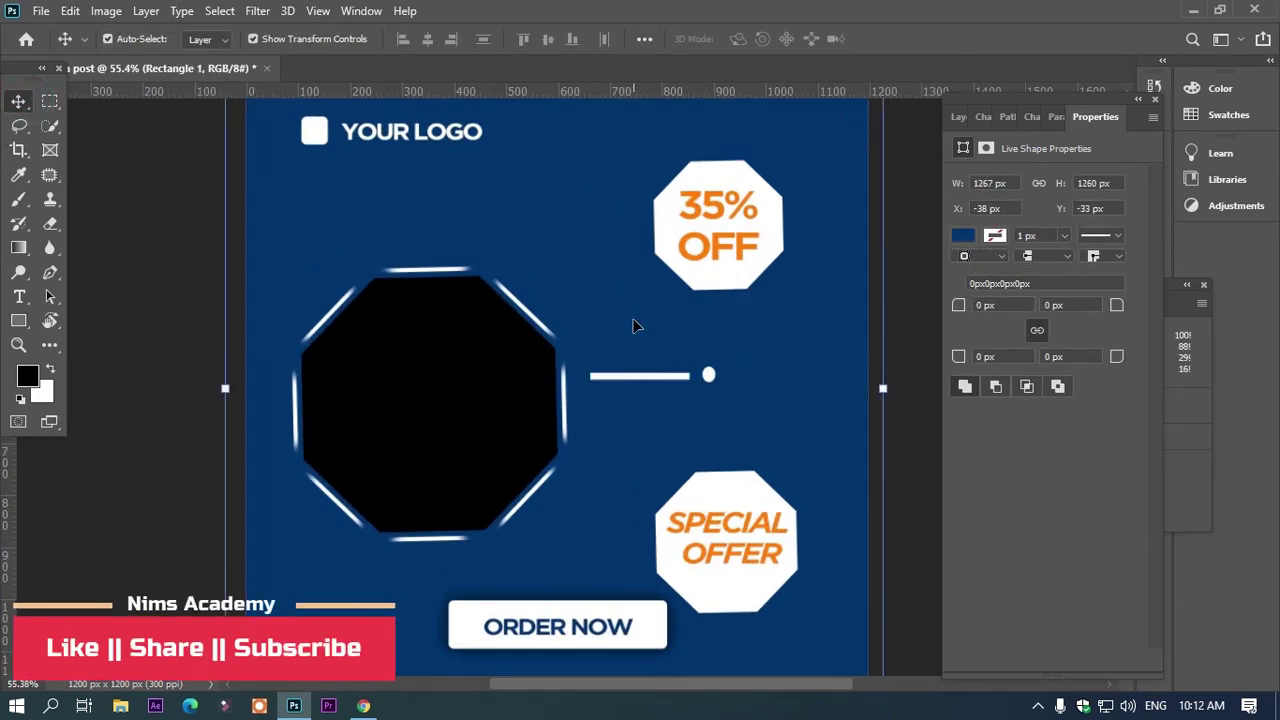
pyautogui.press('u')
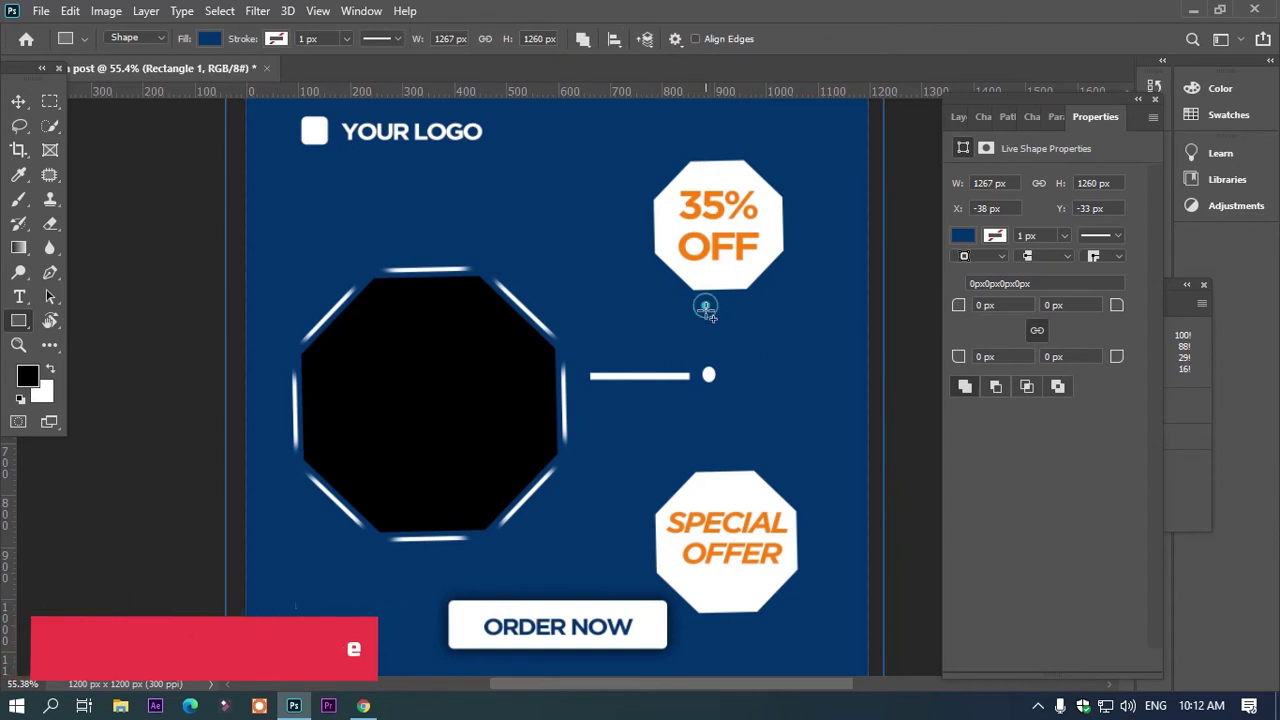
pyautogui.moveTo(708, 307); pyautogui.dragTo(713, 480)
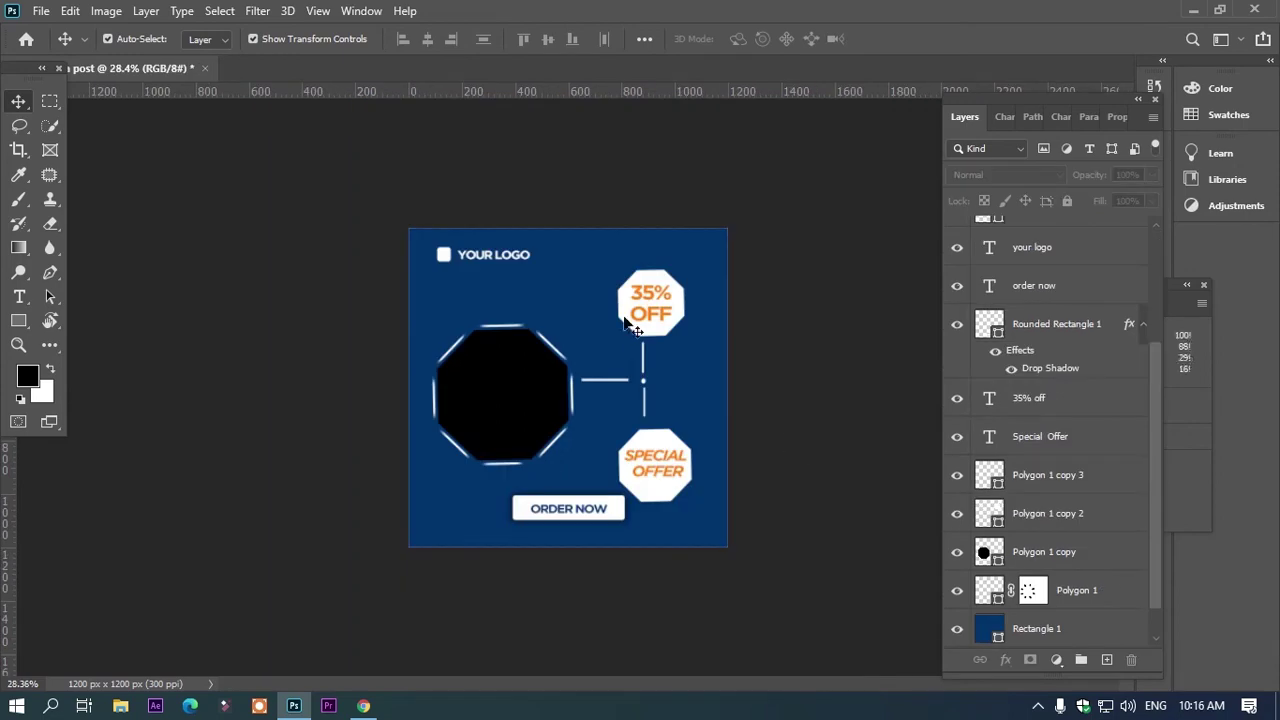
# Copy the black chronograph watch photo from Chrome's image results and return to Photoshop
pyautogui.click(363, 706)
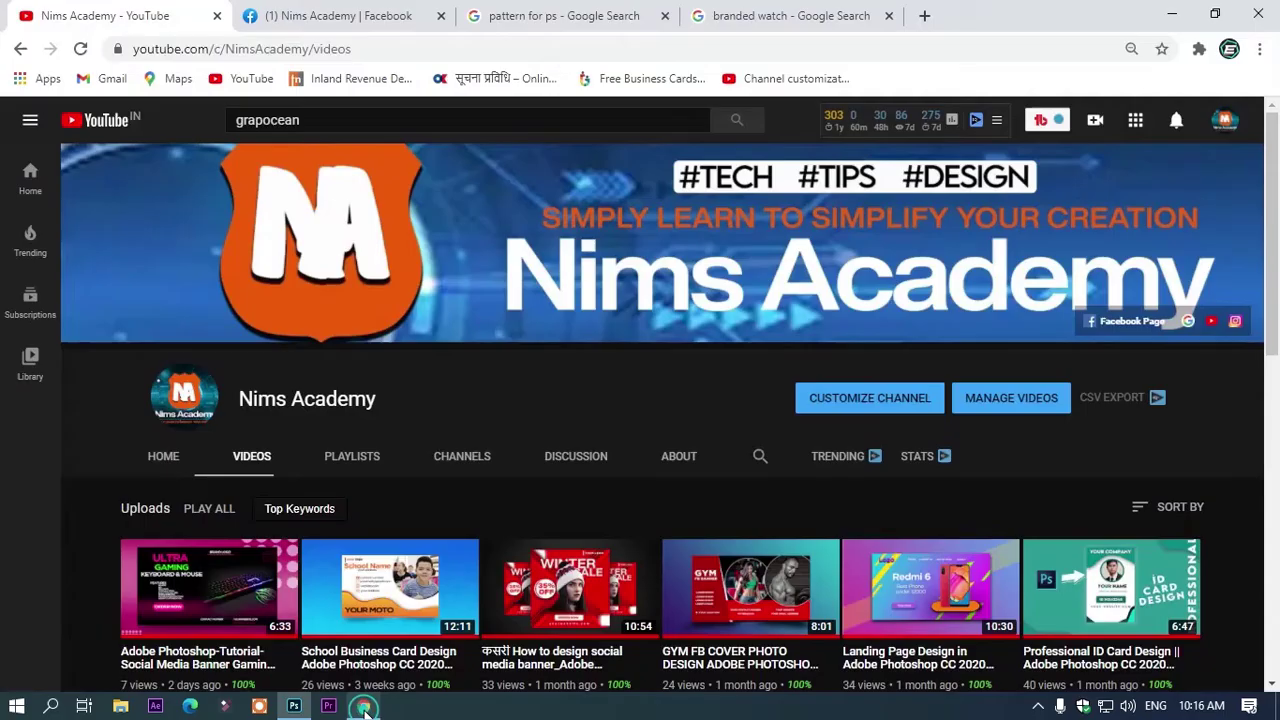
pyautogui.click(575, 28)
pyautogui.click(771, 28)
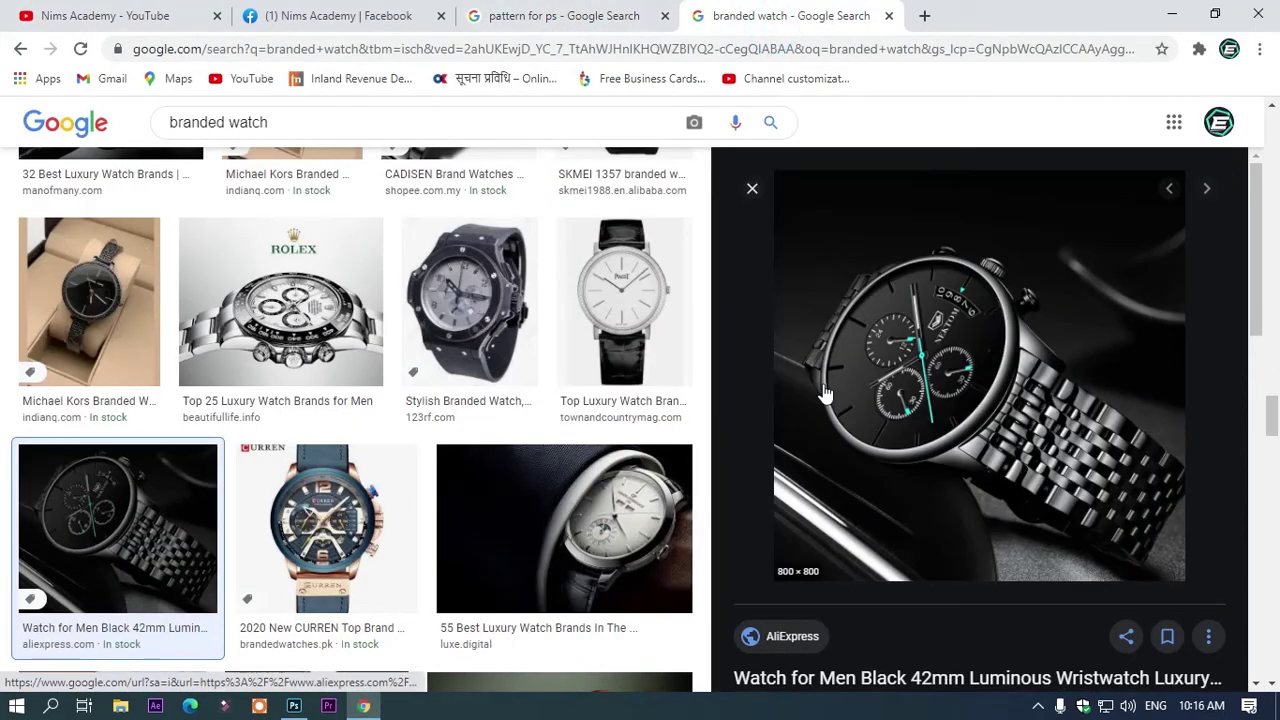
pyautogui.rightClick(849, 325)
pyautogui.click(893, 517)
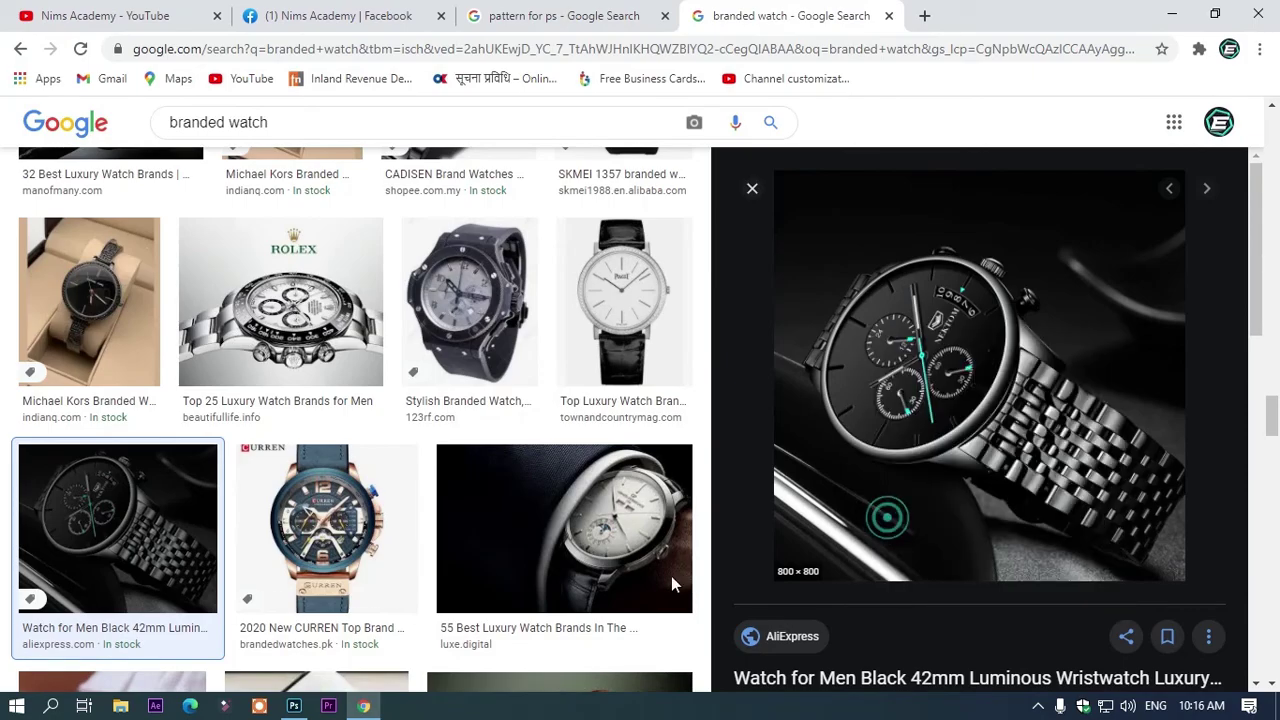
pyautogui.click(294, 706)
# Paste the watch photo and scale it to about 68%, left of the badges
pyautogui.hotkey('ctrl', 'v')
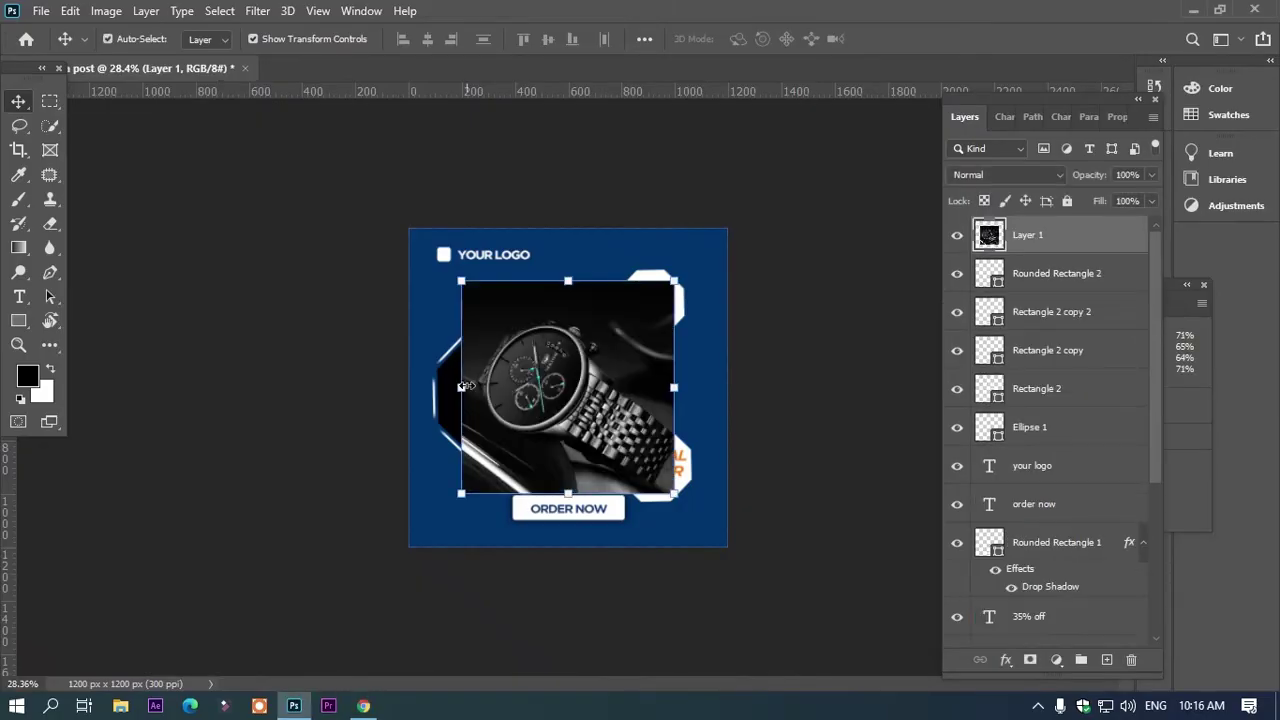
pyautogui.moveTo(566, 395); pyautogui.dragTo(491, 391)
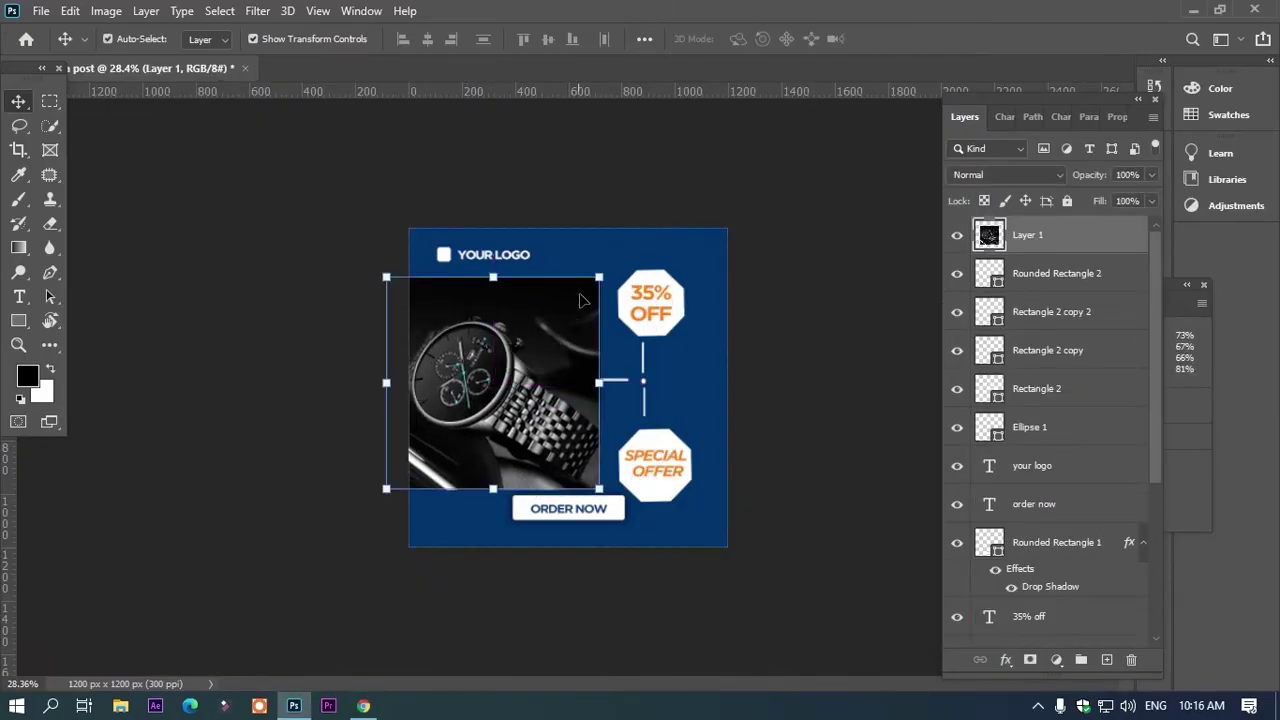
pyautogui.moveTo(601, 275); pyautogui.dragTo(514, 362)
pyautogui.moveTo(489, 425); pyautogui.dragTo(542, 392)
pyautogui.moveTo(566, 460); pyautogui.dragTo(580, 472)
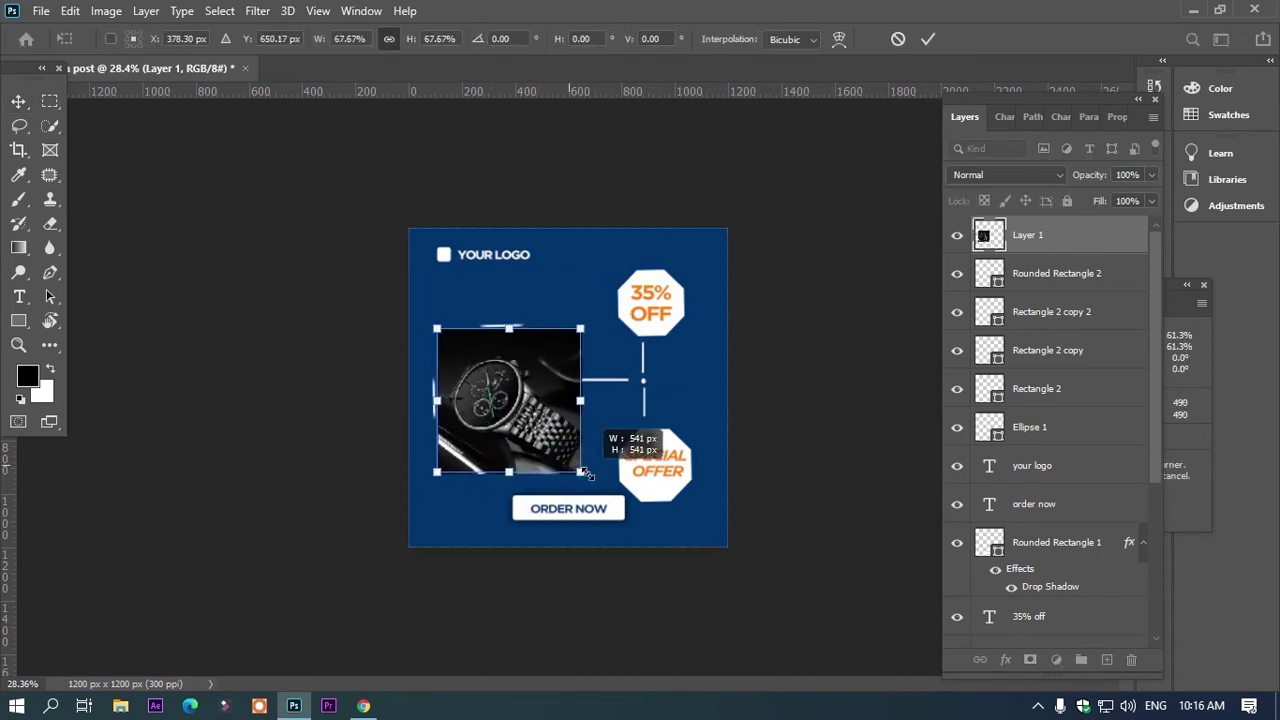
# Flip the watch photo horizontally, nudge it left, and commit the transform
pyautogui.rightClick(486, 375)
pyautogui.click(540, 348)
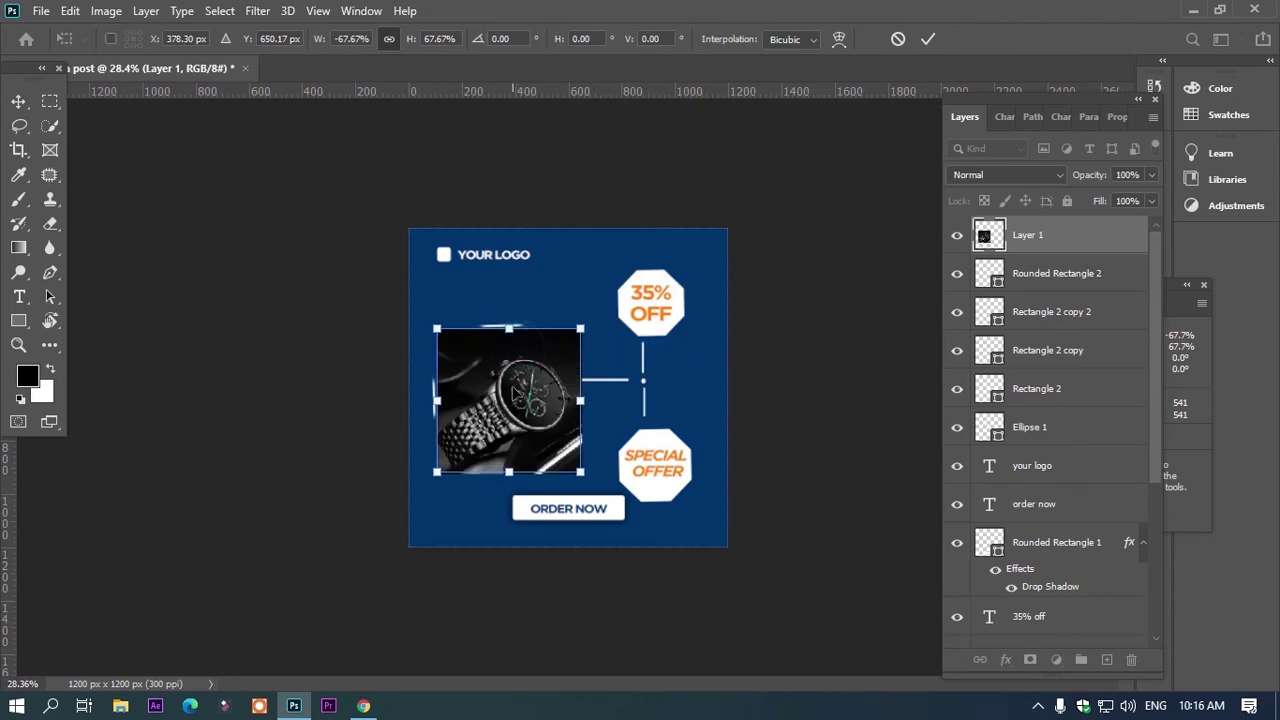
pyautogui.moveTo(512, 390); pyautogui.dragTo(505, 390)
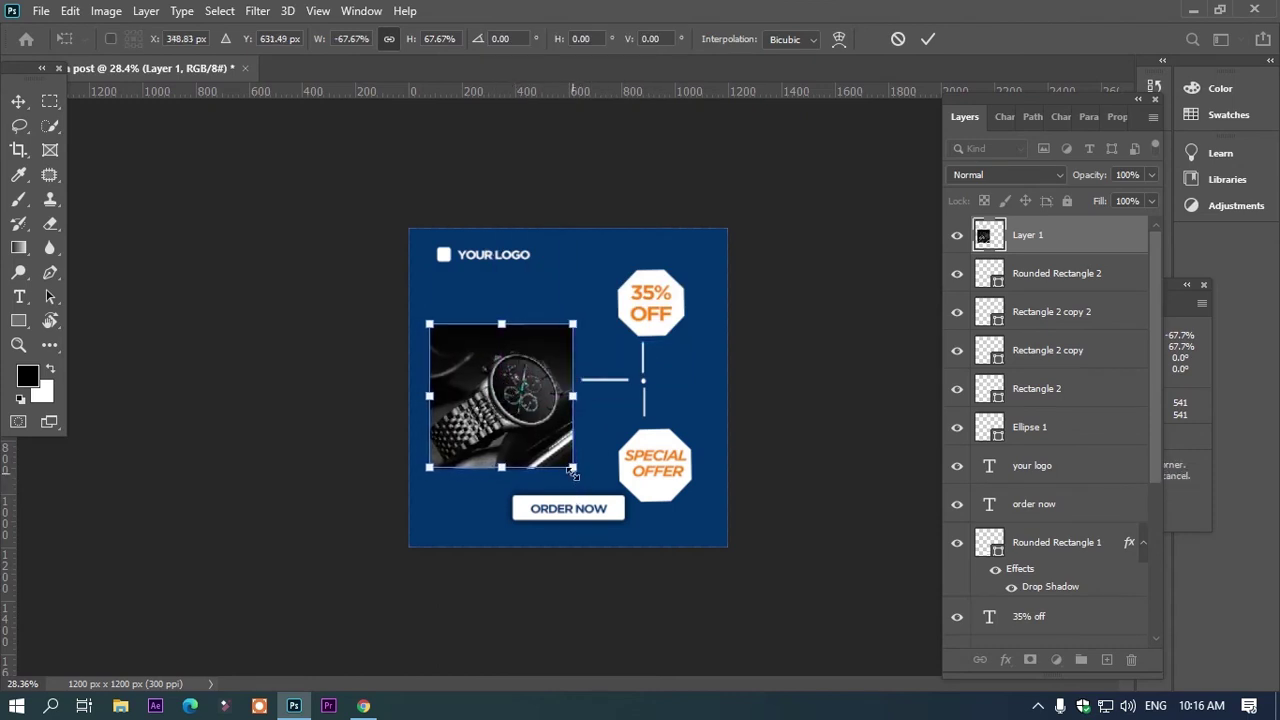
pyautogui.press('Return')
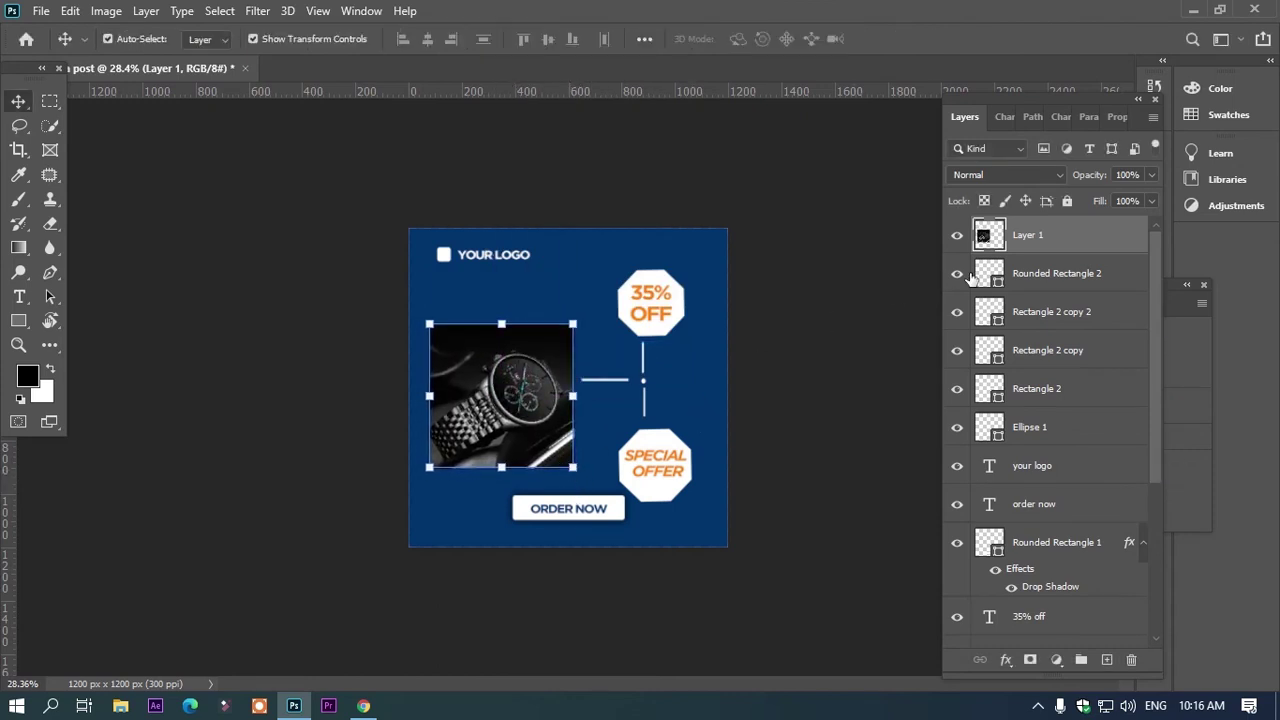
pyautogui.click(1043, 244)
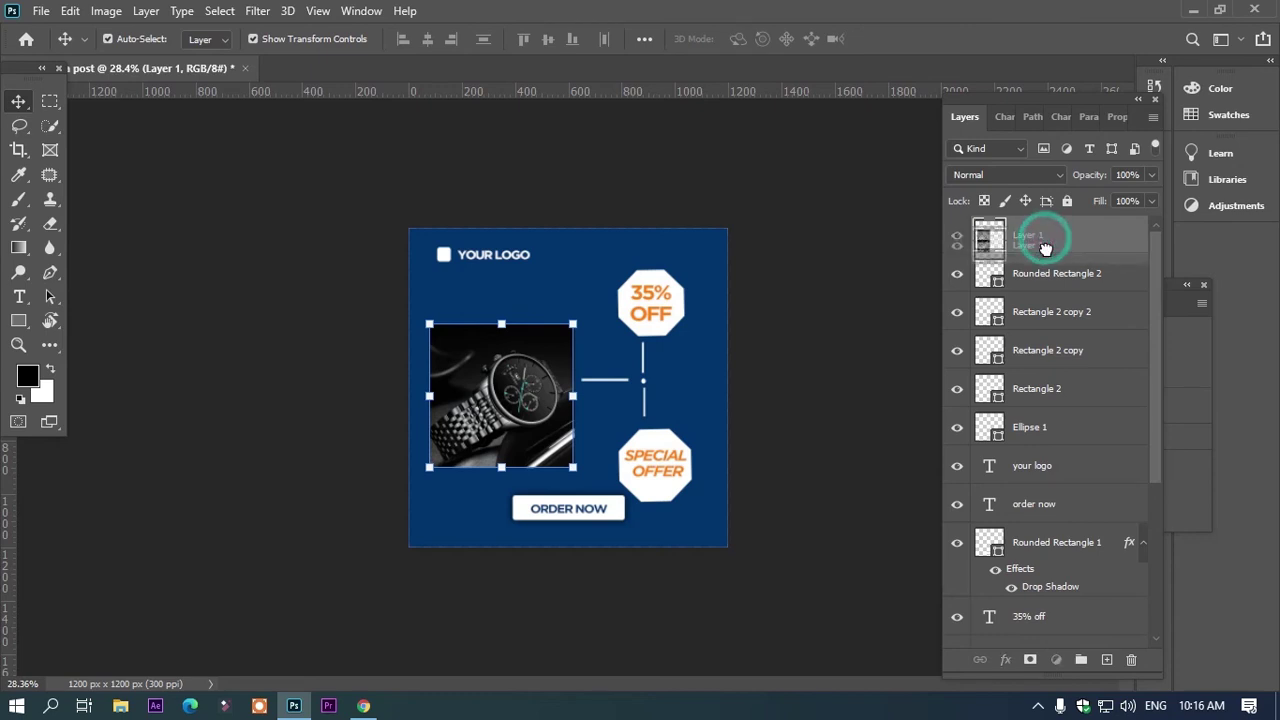
pyautogui.scroll(-1, 1043, 254)
# Rename the watch photo layer to img
pyautogui.scroll(-2, 1043, 260)
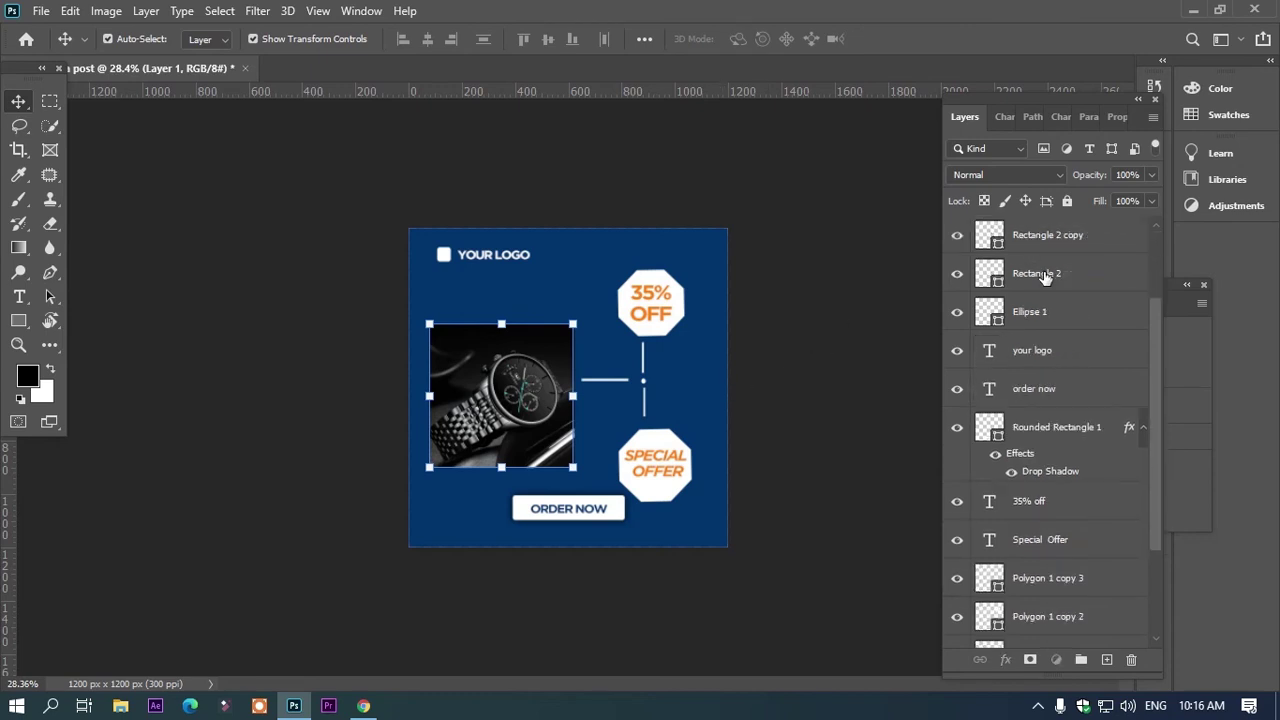
pyautogui.scroll(-5, 1044, 270)
pyautogui.scroll(3, 1045, 281)
pyautogui.scroll(2, 1038, 251)
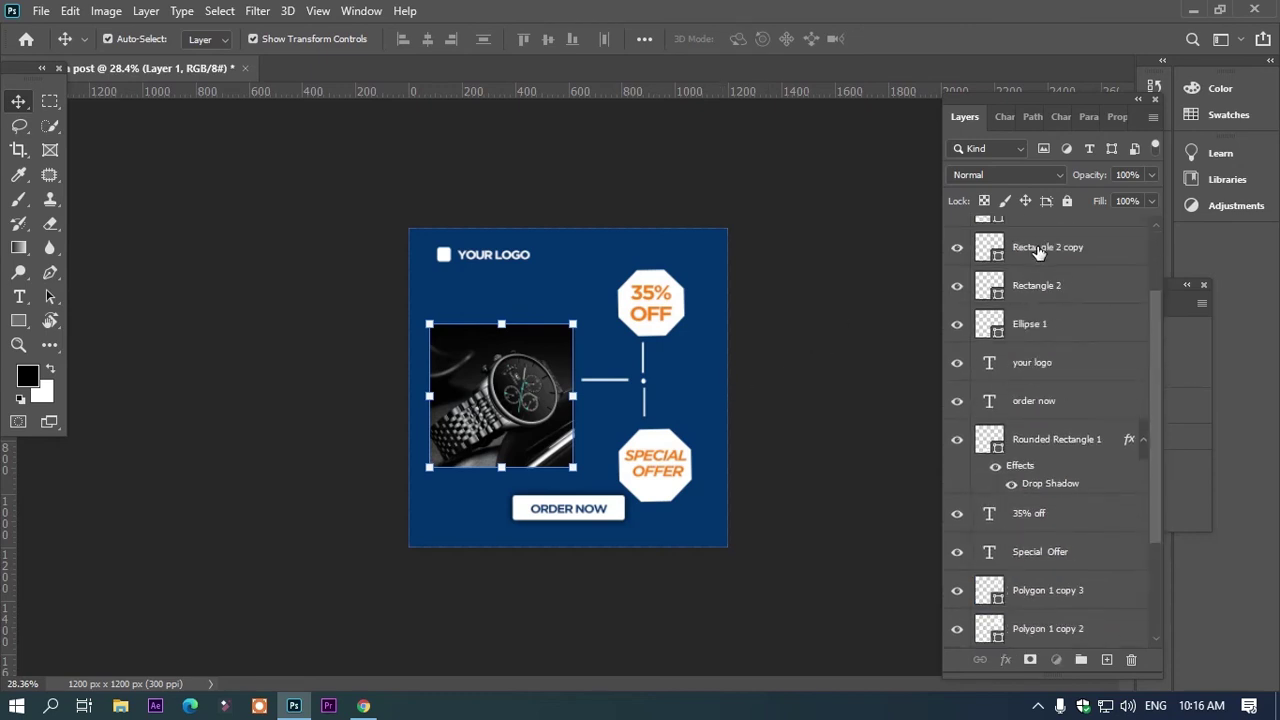
pyautogui.scroll(3, 1038, 250)
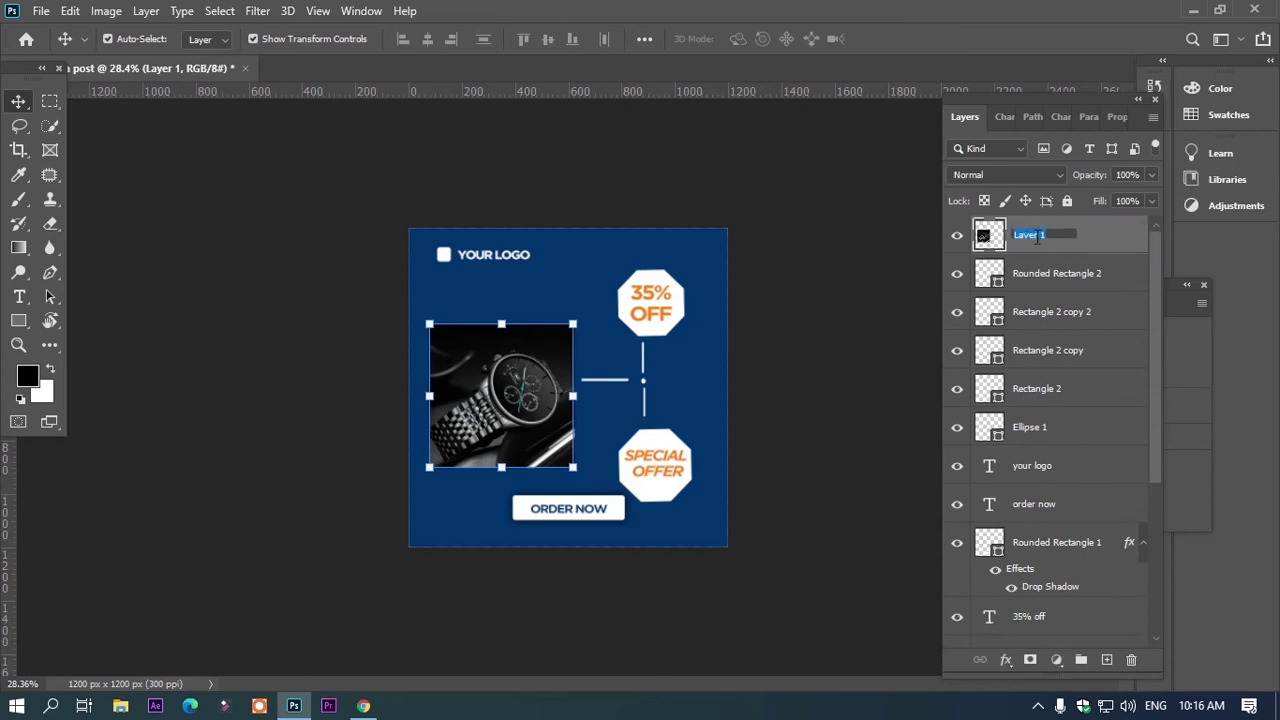
pyautogui.write('img')
pyautogui.press('Return')
# Move the Drop Shadow effect onto img and place img above Polygon 1 copy
pyautogui.moveTo(1036, 240); pyautogui.dragTo(1065, 590)
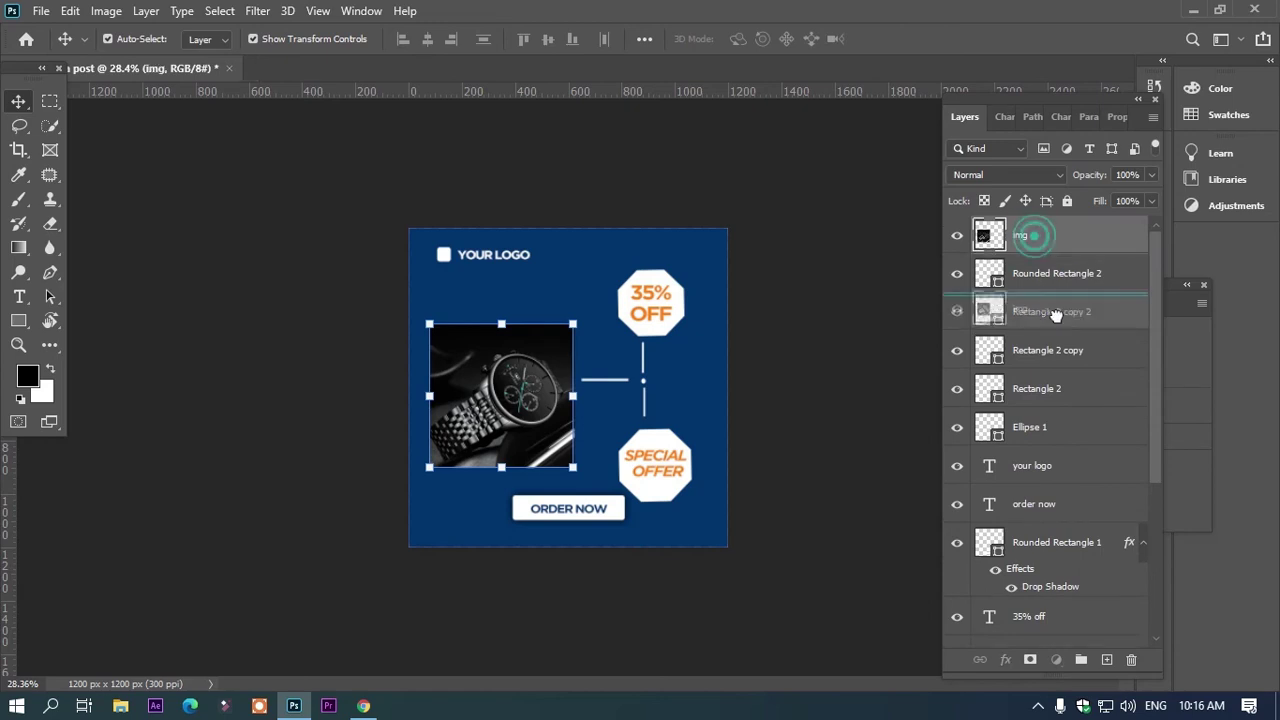
pyautogui.scroll(-3, 1065, 590)
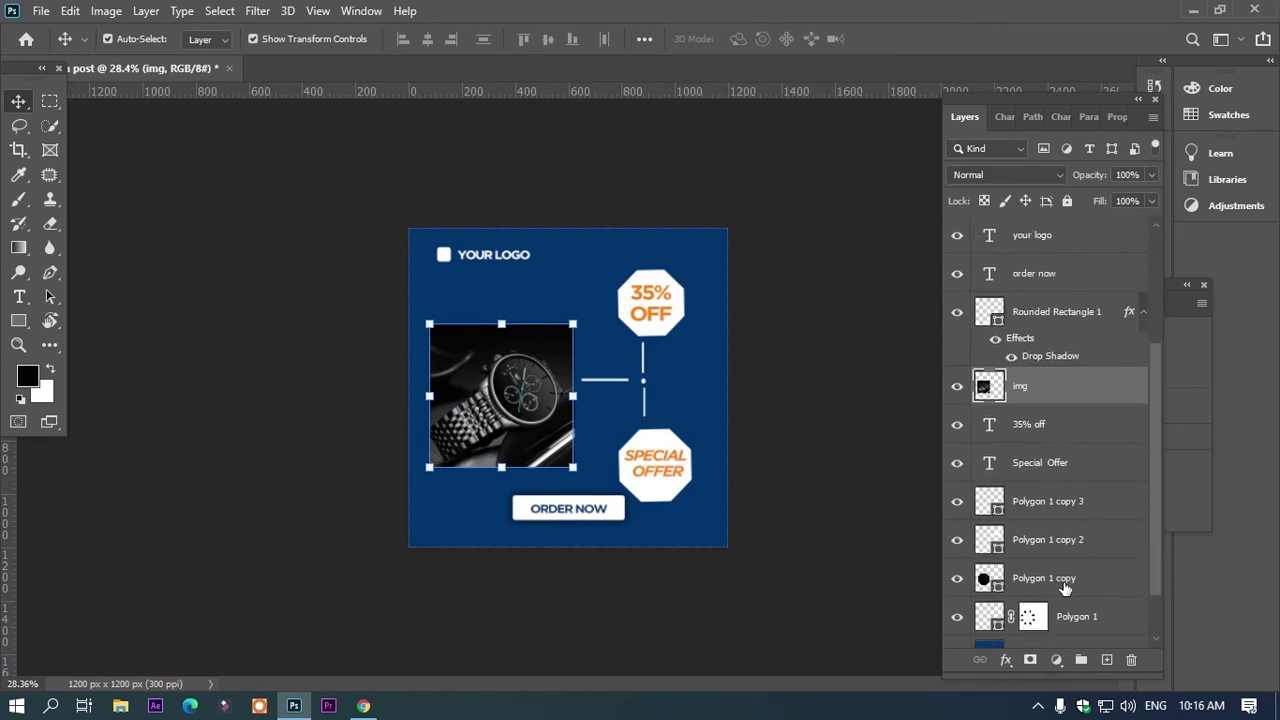
pyautogui.moveTo(1030, 358); pyautogui.dragTo(1068, 530)
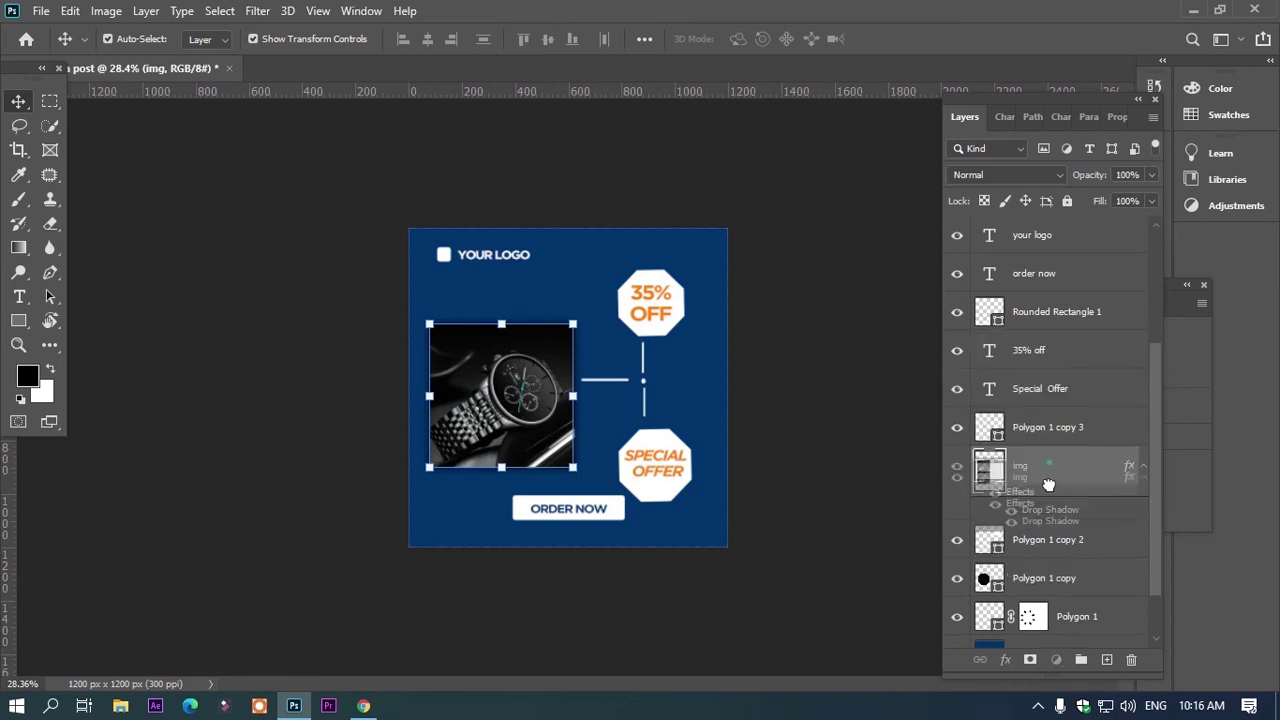
pyautogui.moveTo(1045, 486); pyautogui.dragTo(1047, 565)
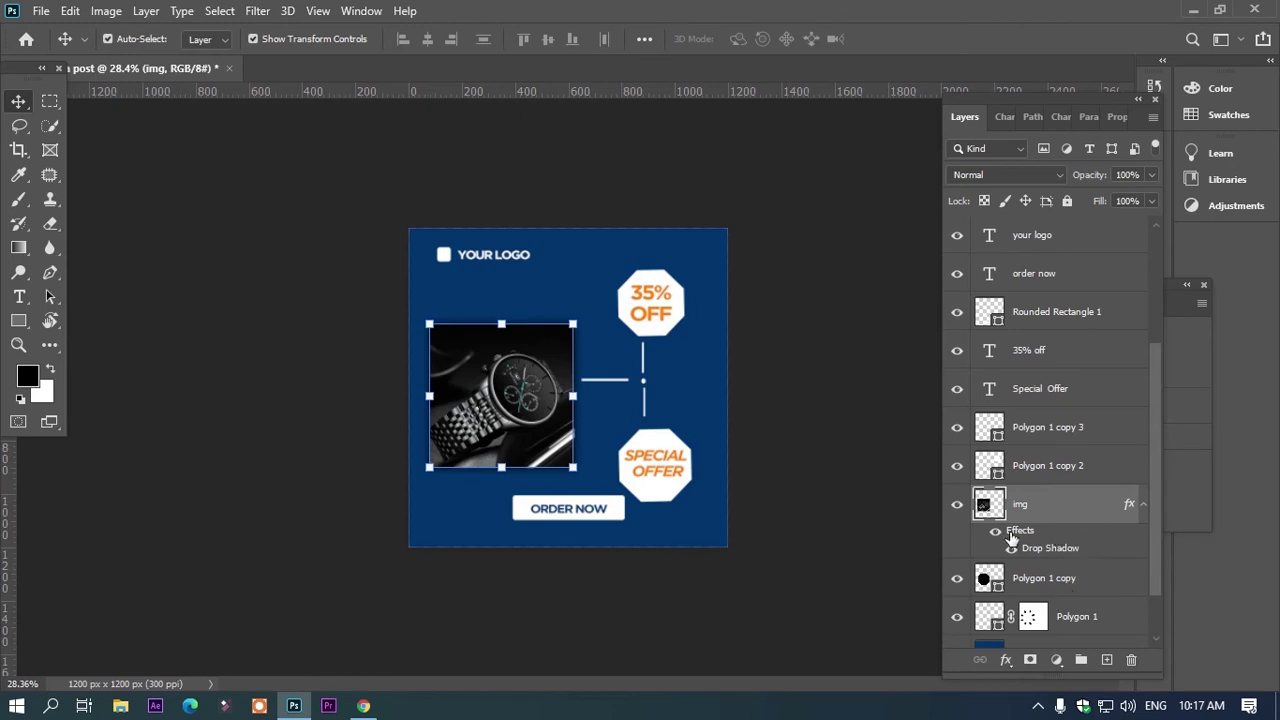
# Clip the img watch photo inside the octagon with a clipping mask
pyautogui.rightClick(1083, 512)
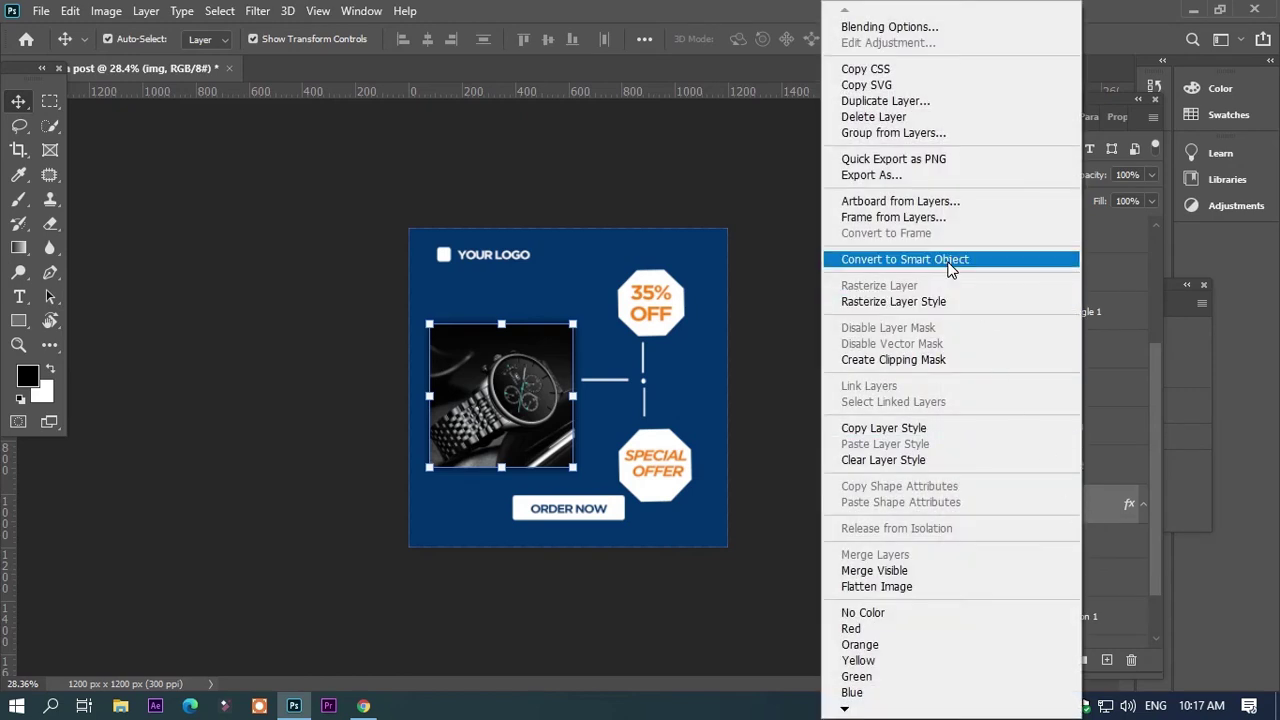
pyautogui.click(935, 360)
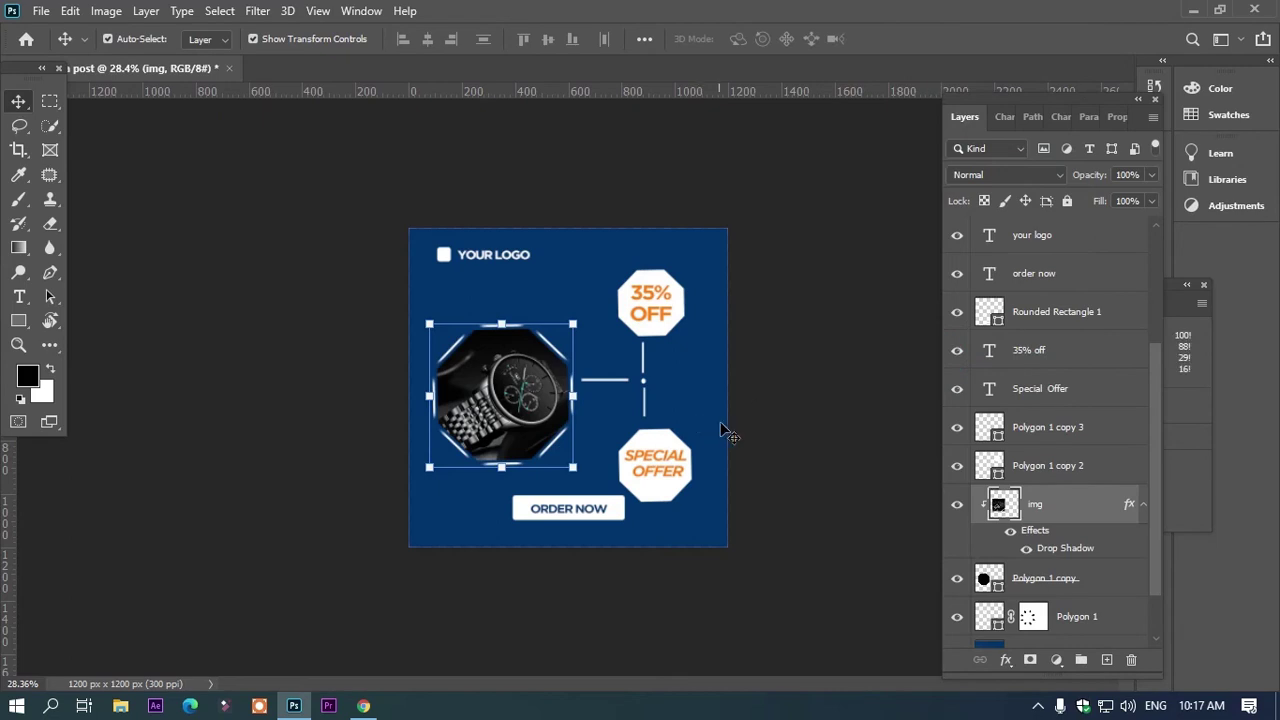
pyautogui.click(775, 349)
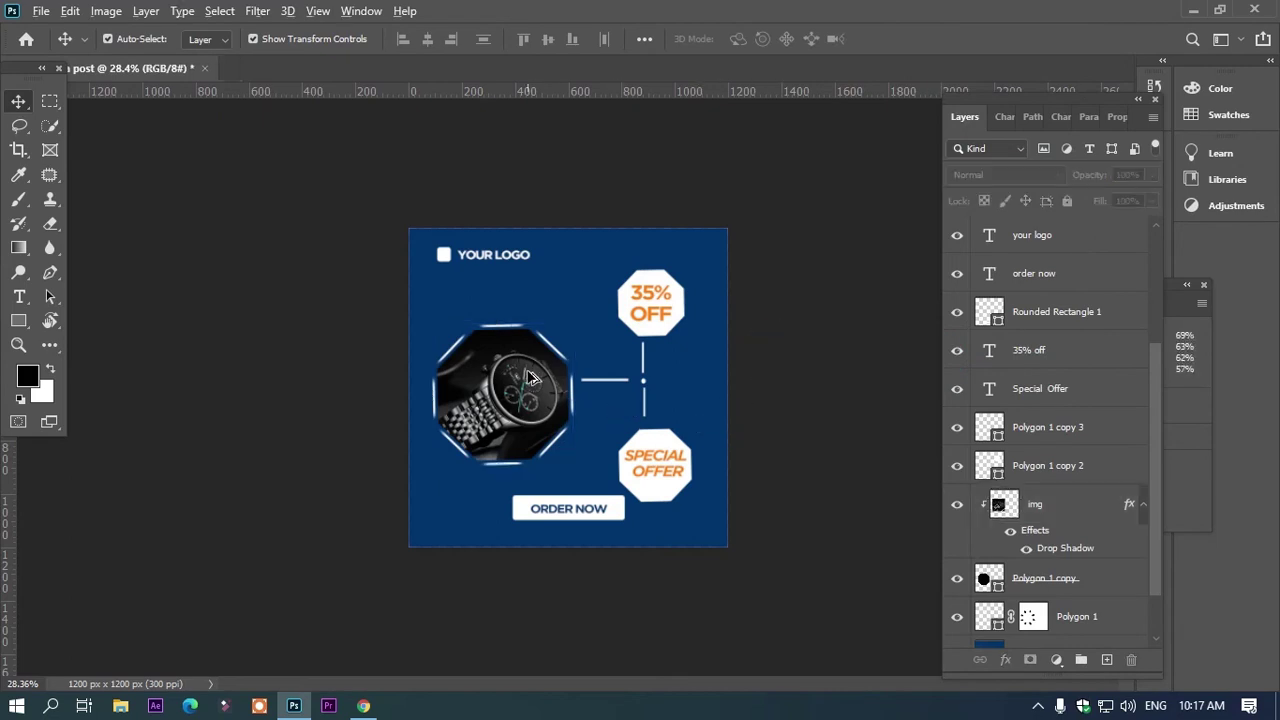
pyautogui.scroll(1, 652, 305)
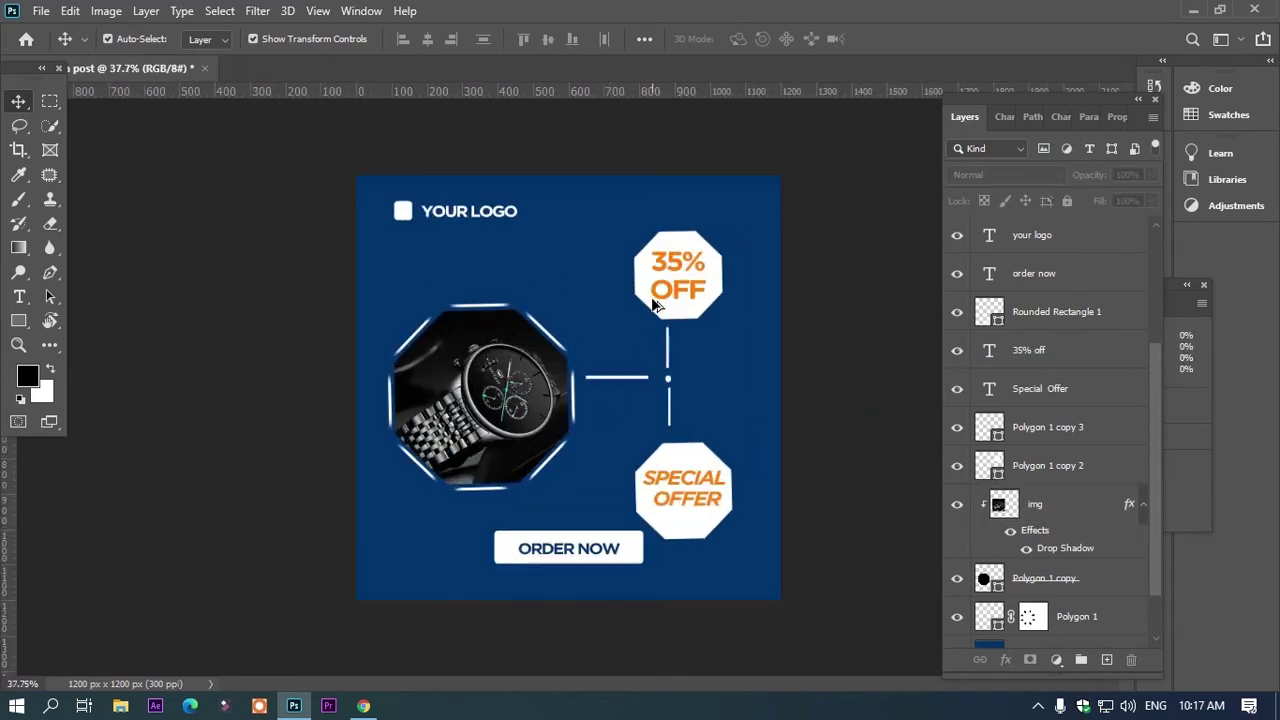
pyautogui.scroll(-1, 652, 305)
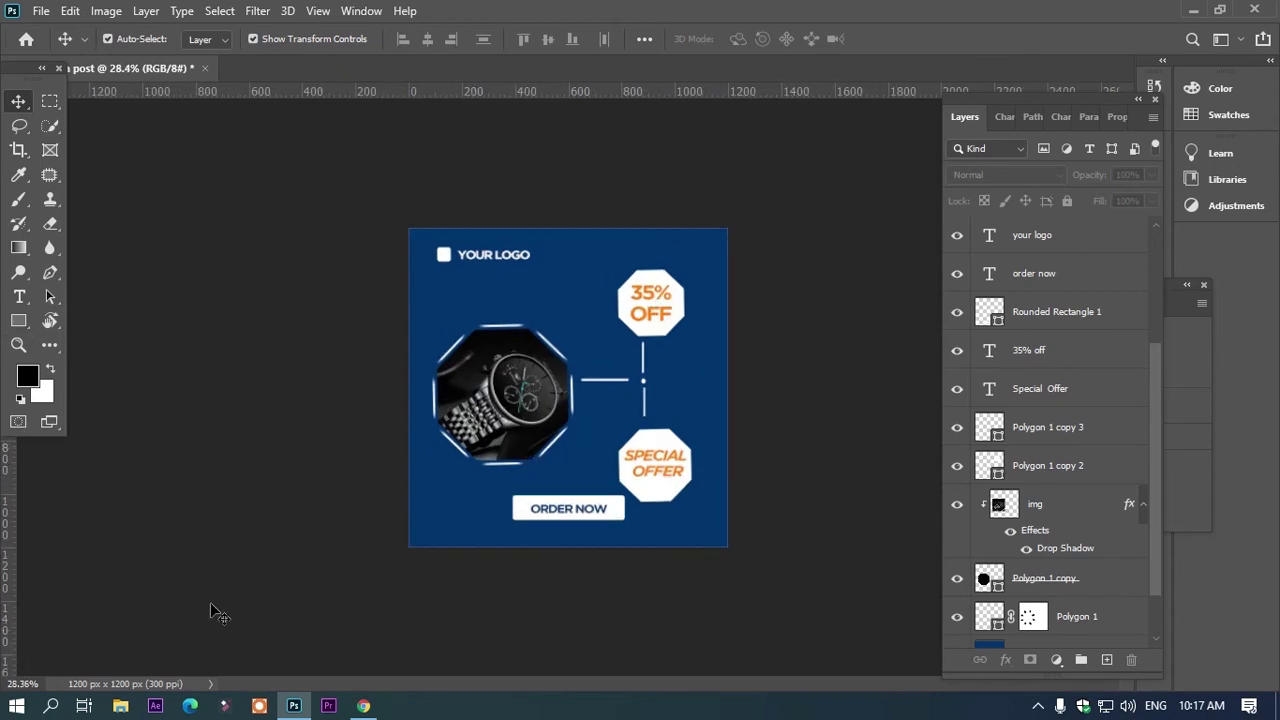
# Copy the hexagon line pattern image from Chrome's pattern search results
pyautogui.click(363, 706)
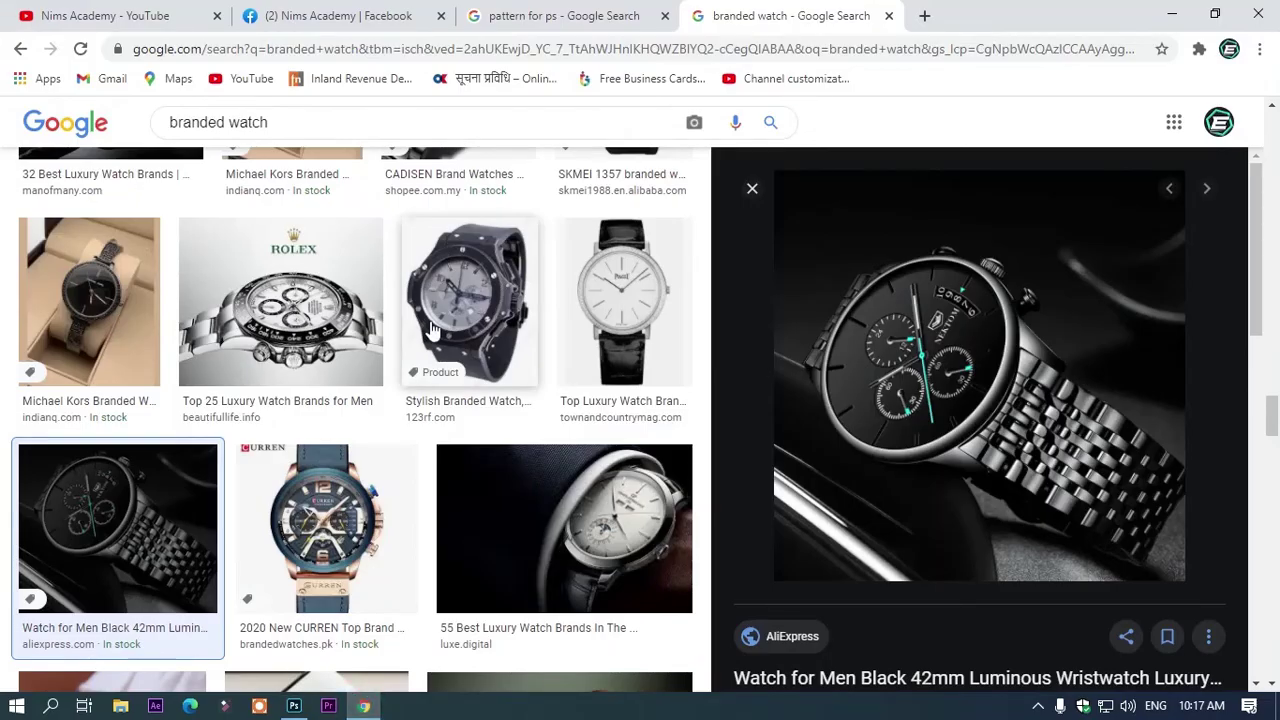
pyautogui.click(563, 16)
pyautogui.rightClick(897, 268)
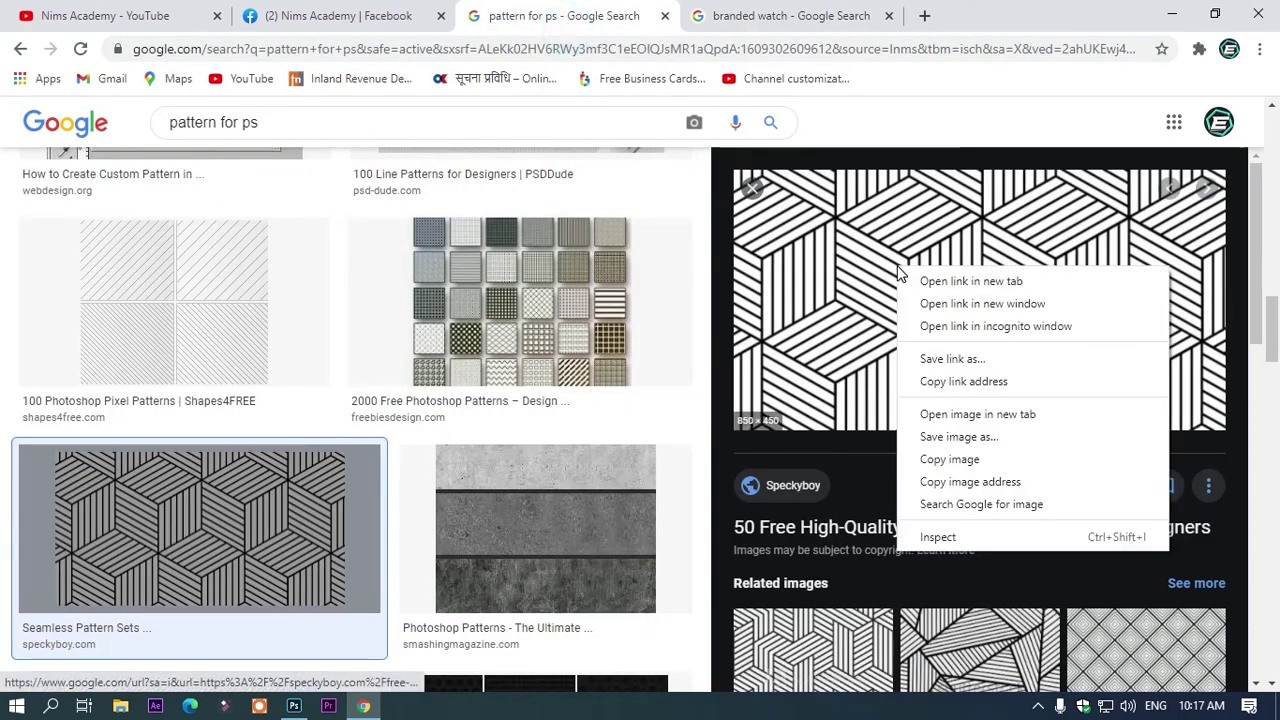
pyautogui.click(966, 459)
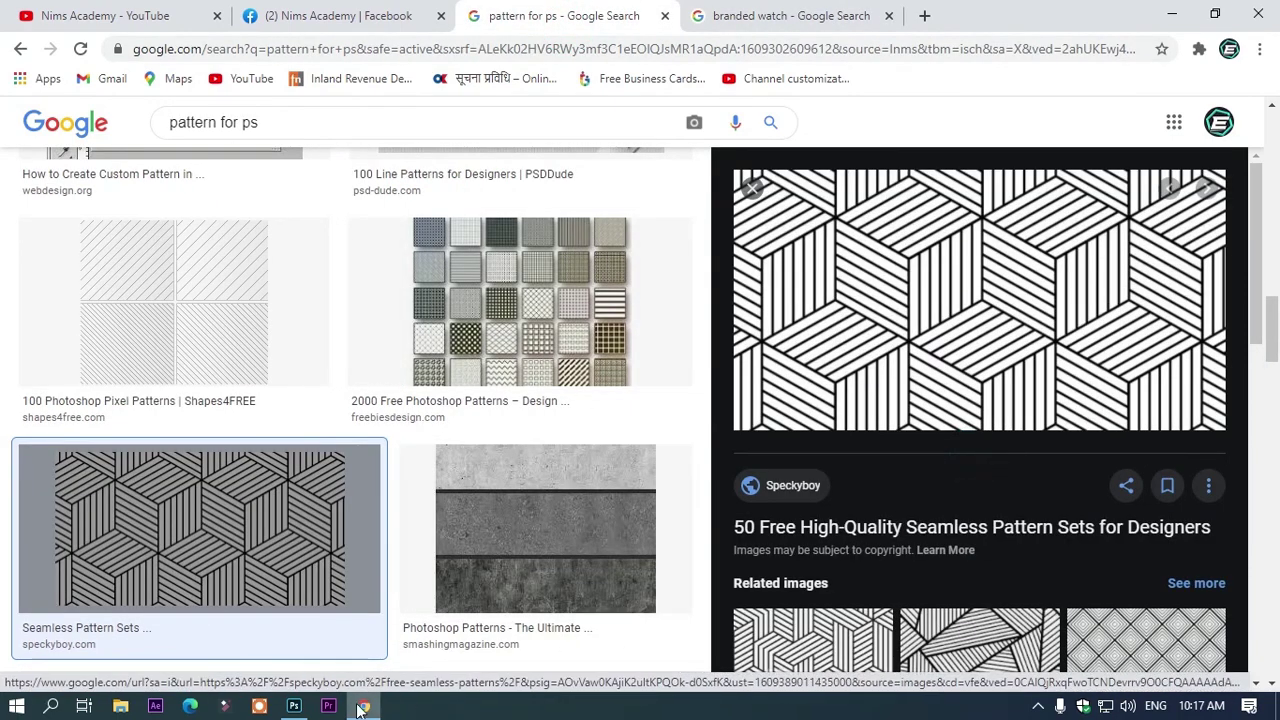
pyautogui.click(294, 706)
# Paste the hexagon line pattern below ORDER NOW and set its blend mode to Multiply
pyautogui.hotkey('ctrl', 'v')
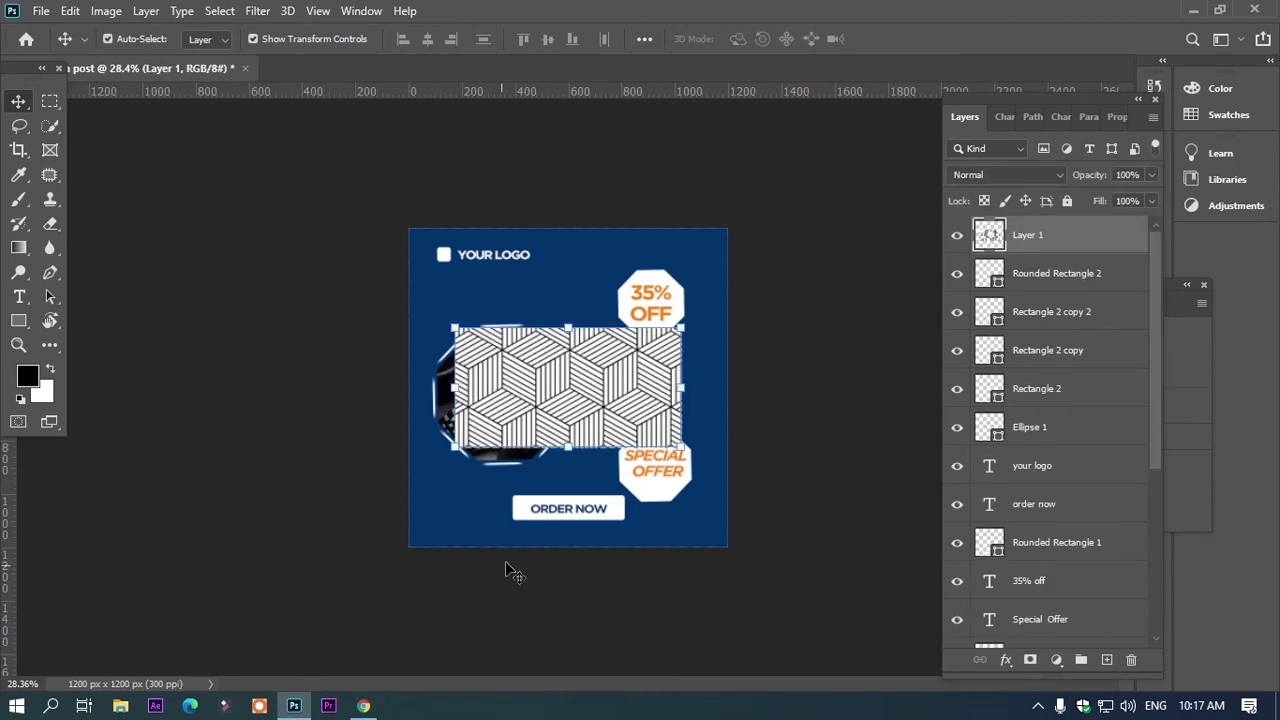
pyautogui.moveTo(634, 405); pyautogui.dragTo(755, 300)
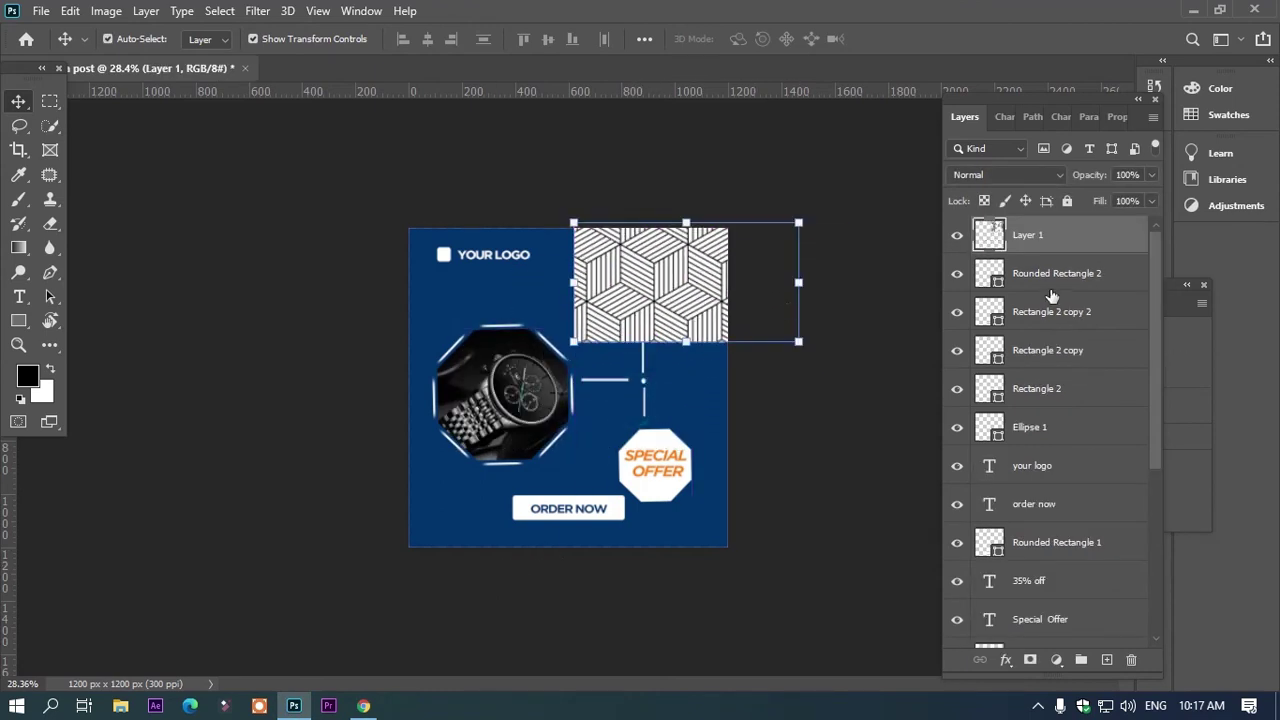
pyautogui.scroll(-1, 1057, 296)
pyautogui.scroll(1, 1062, 299)
pyautogui.moveTo(1057, 246); pyautogui.dragTo(1057, 510)
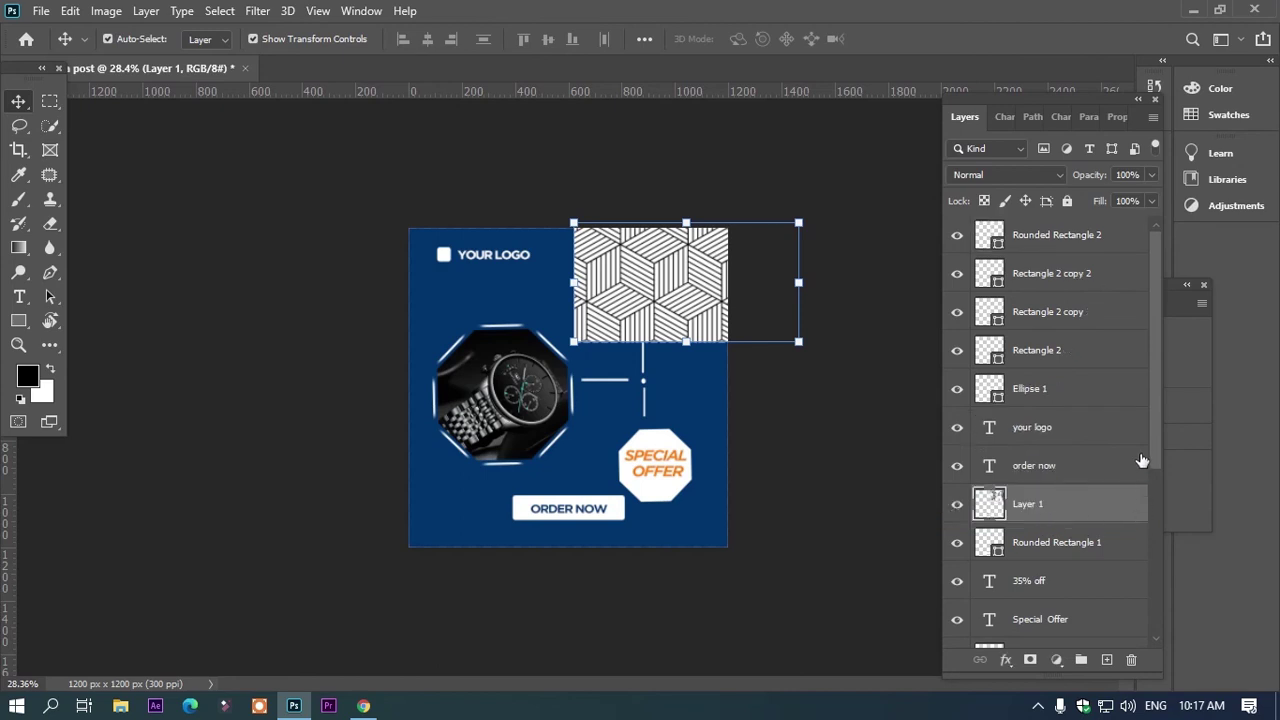
pyautogui.moveTo(1155, 448); pyautogui.dragTo(1160, 607)
pyautogui.moveTo(1030, 224); pyautogui.dragTo(1062, 595)
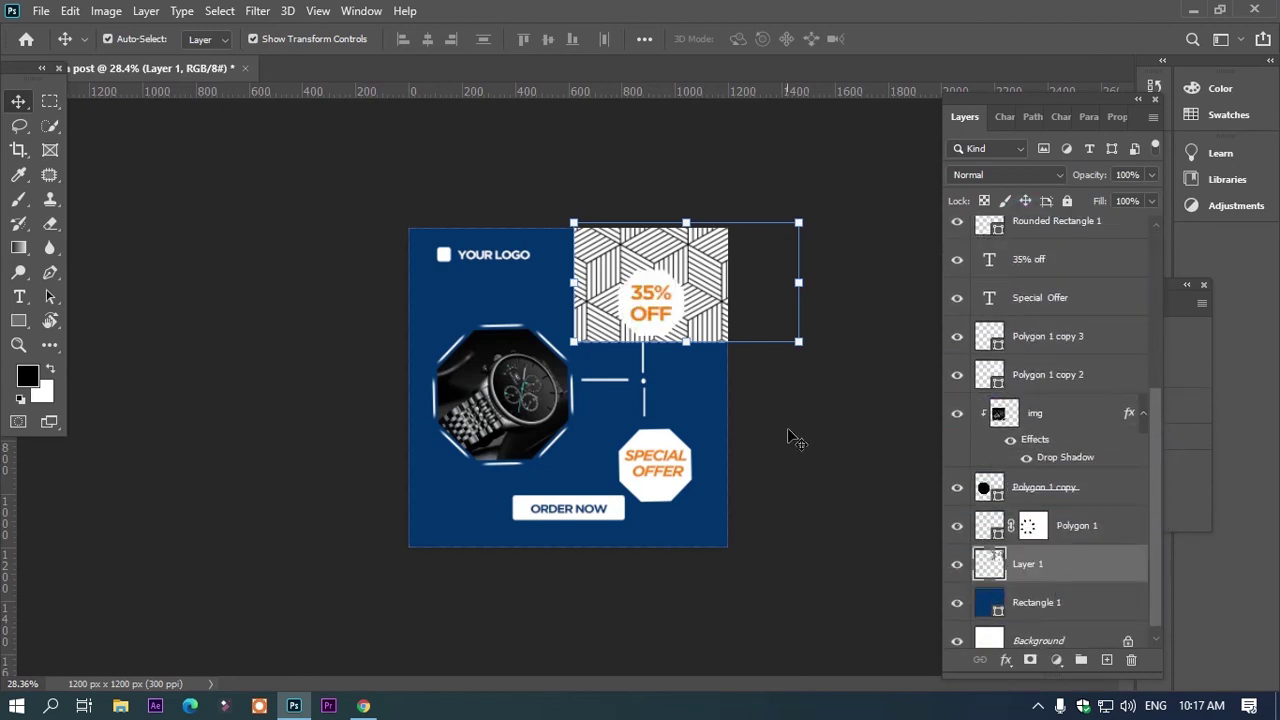
pyautogui.click(1048, 174)
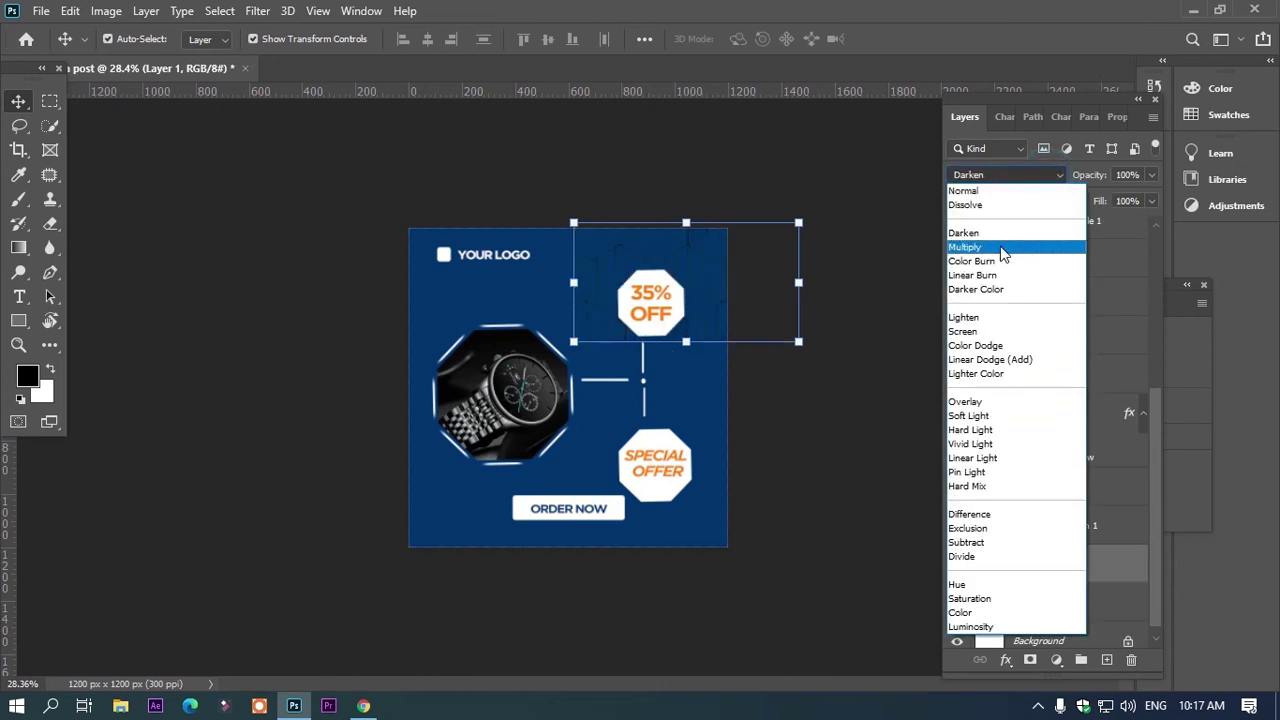
pyautogui.click(1003, 248)
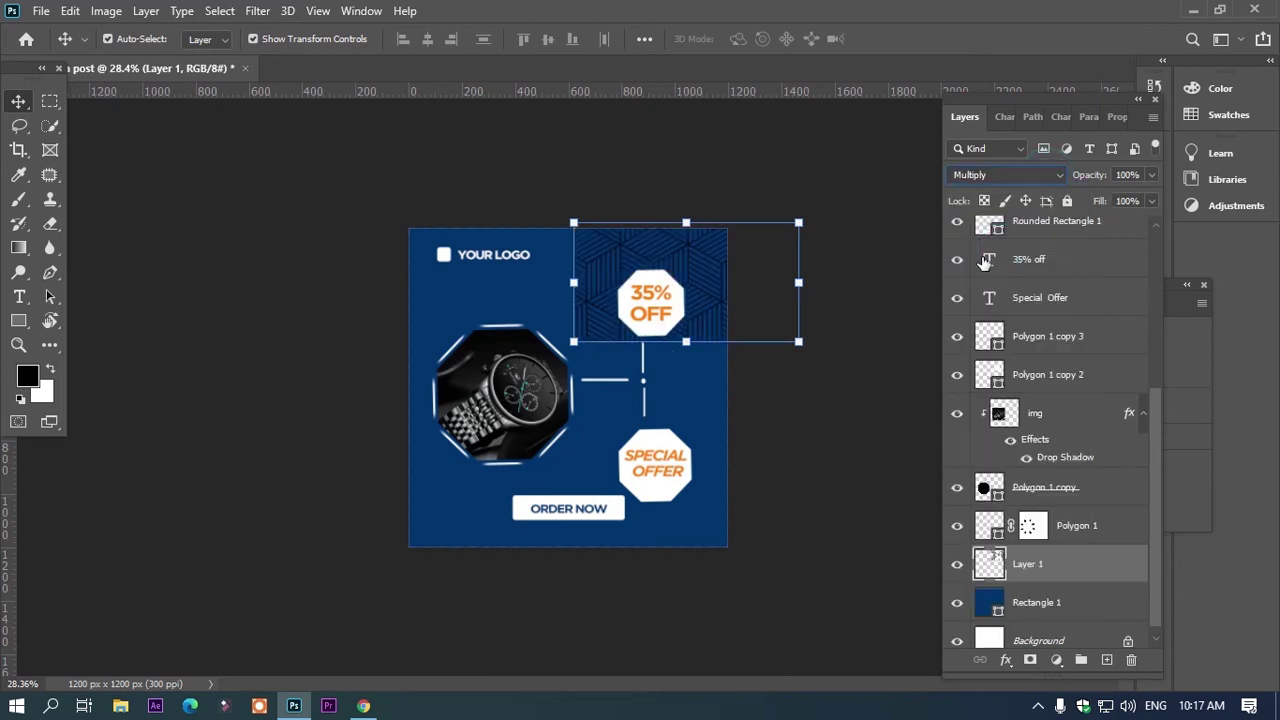
# Place the pattern in the top-right corner and a rotated copy in the bottom-left
pyautogui.moveTo(603, 279)
pyautogui.mouseDown()
pyautogui.moveTo(731, 282)
pyautogui.moveTo(398, 571)
pyautogui.moveTo(262, 533)
pyautogui.mouseUp()
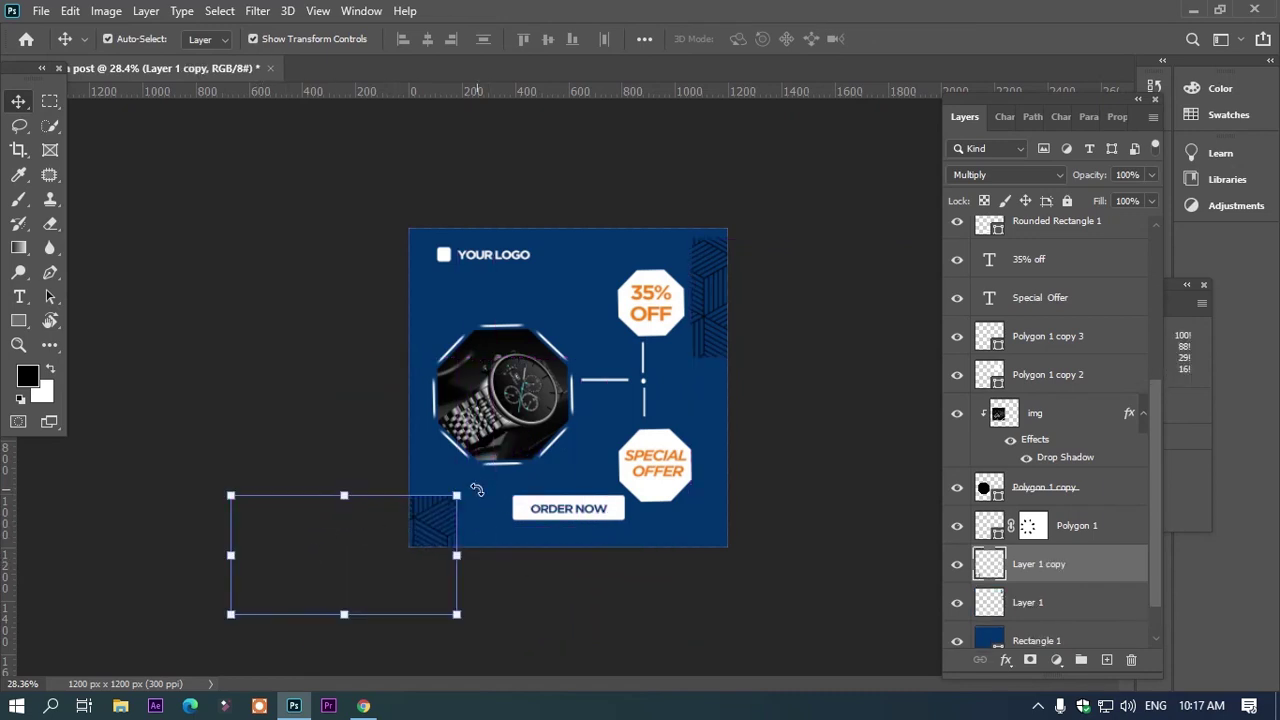
pyautogui.moveTo(477, 490)
pyautogui.mouseDown()
pyautogui.moveTo(290, 573)
pyautogui.moveTo(414, 557)
pyautogui.mouseUp()
pyautogui.press('Return')
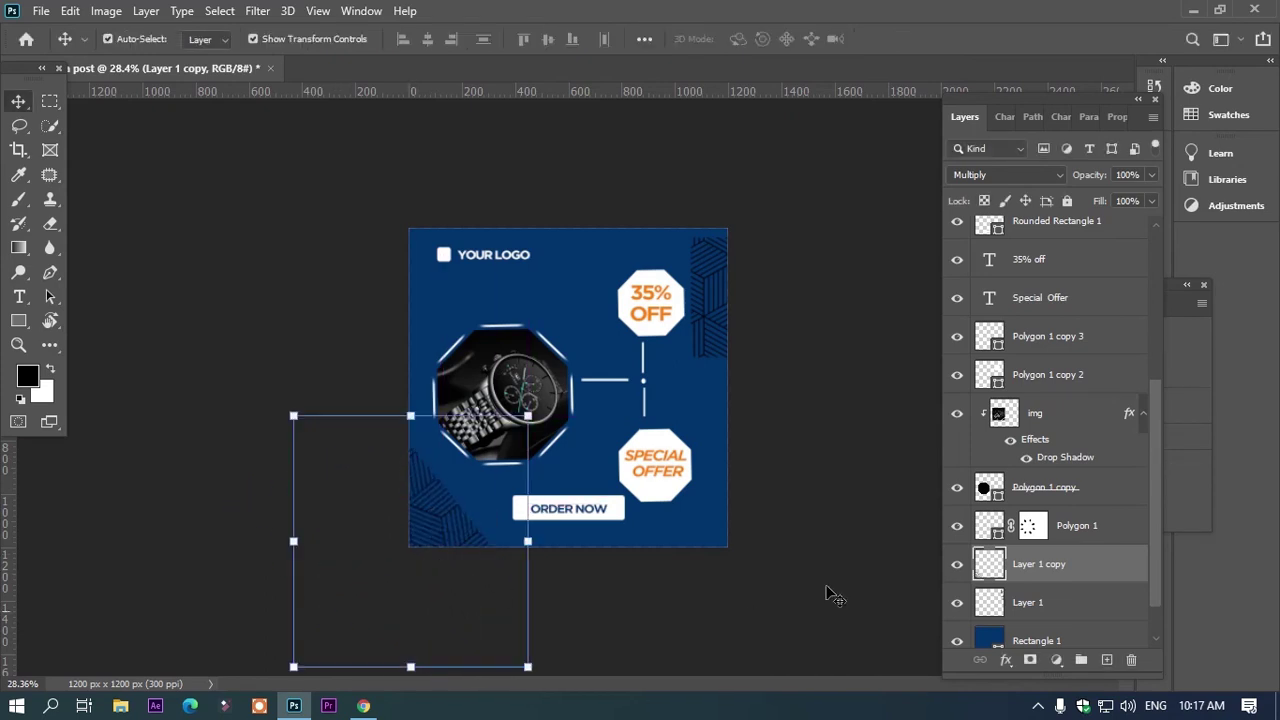
pyautogui.click(871, 546)
pyautogui.moveTo(716, 285); pyautogui.dragTo(720, 251)
pyautogui.click(851, 402)
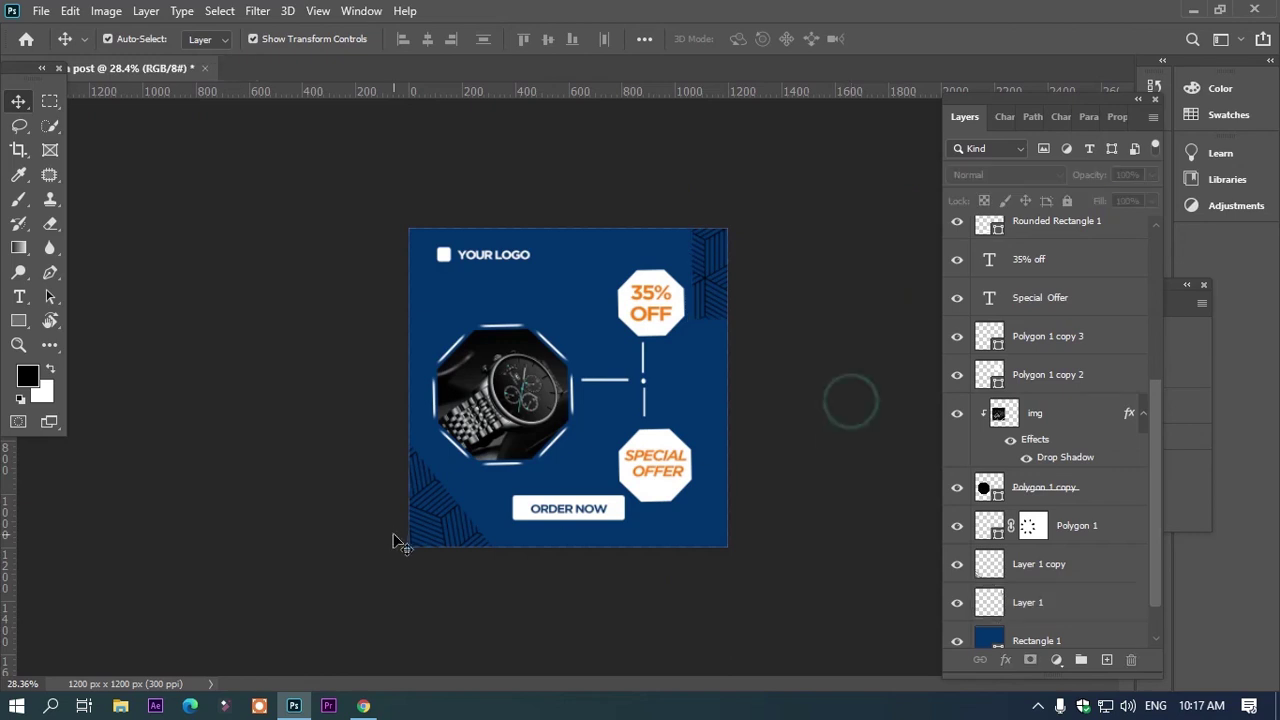
pyautogui.click(420, 530)
pyautogui.hotkey('ctrl', '+')
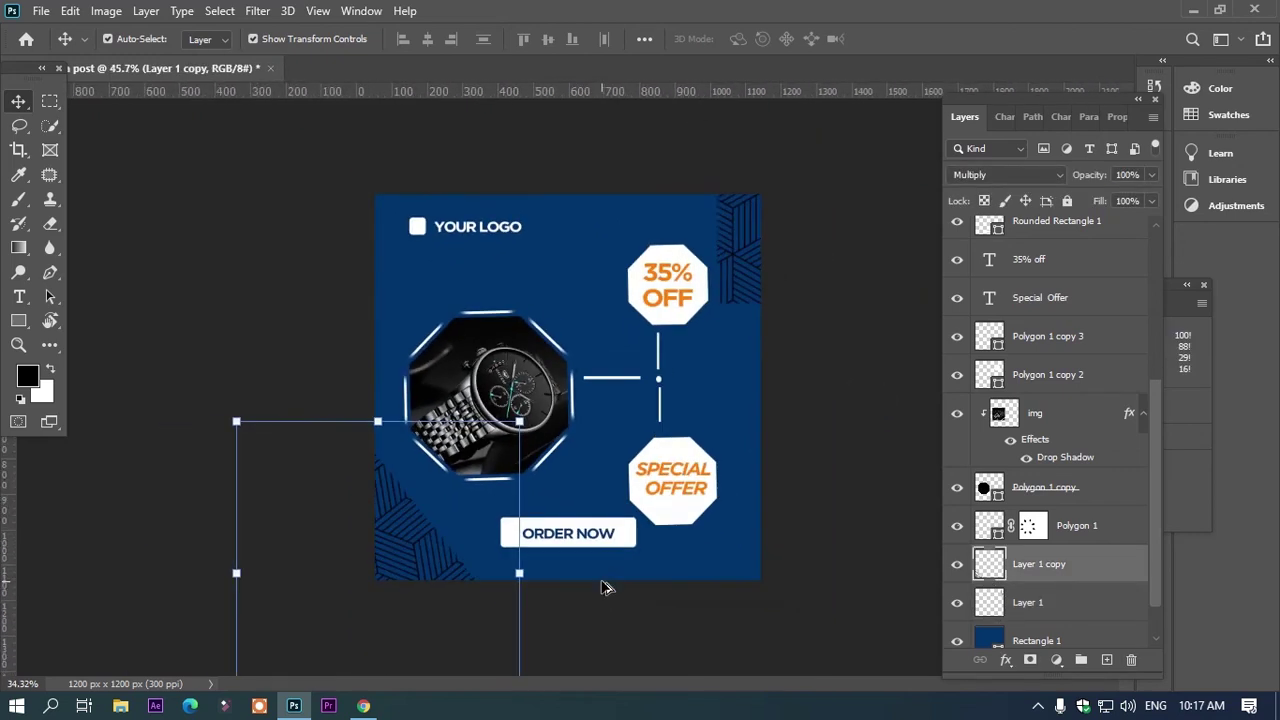
pyautogui.hotkey('ctrl', '+')
pyautogui.press('t')
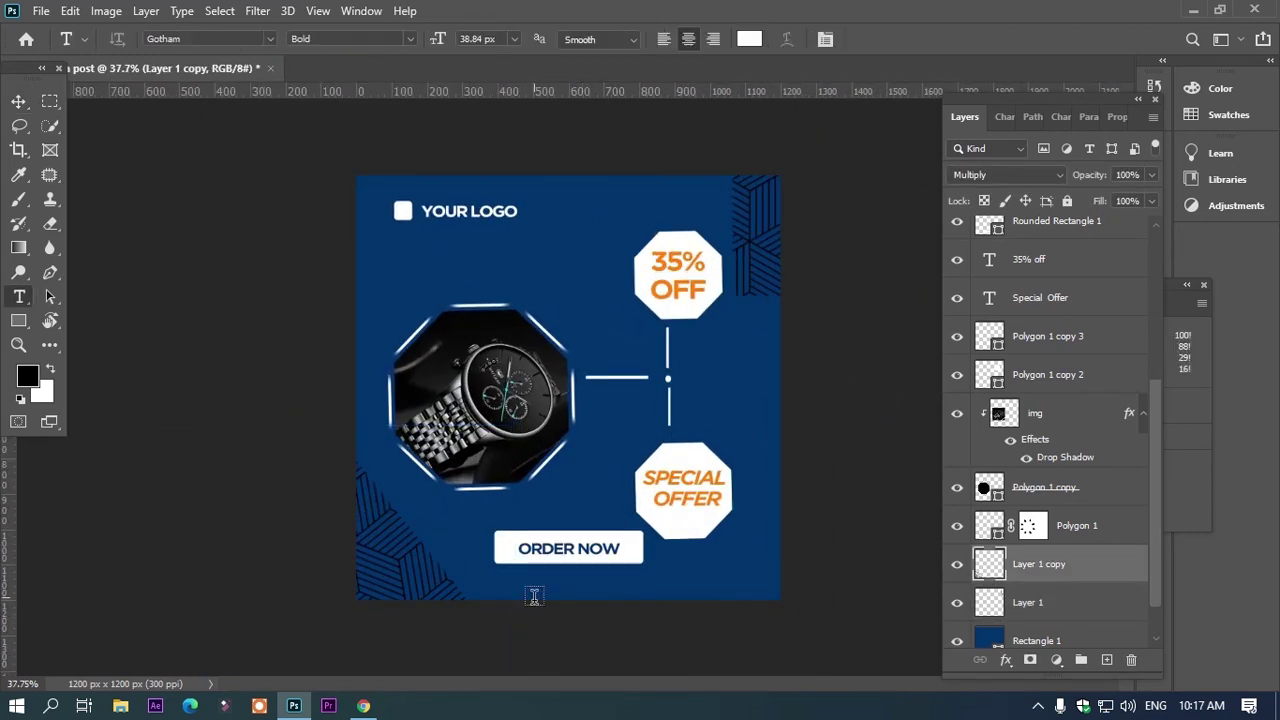
pyautogui.click(497, 586)
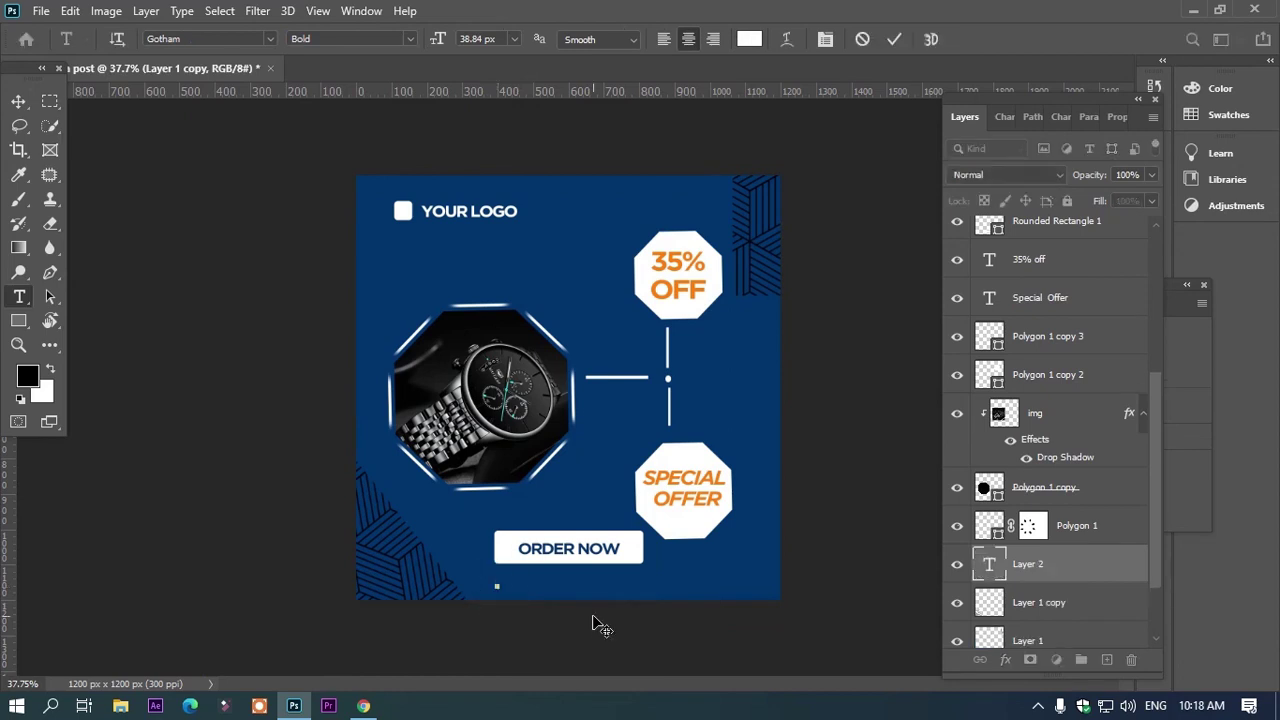
pyautogui.write('www')
pyautogui.write('.your')
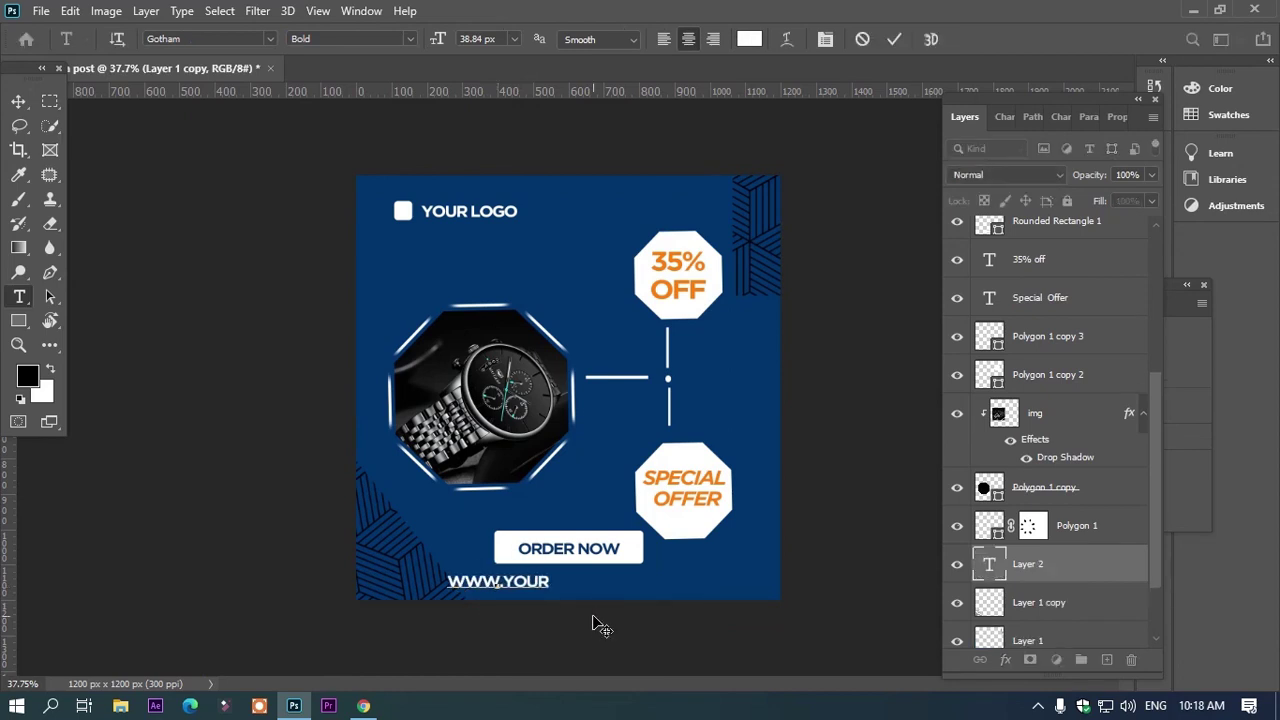
pyautogui.write('website')
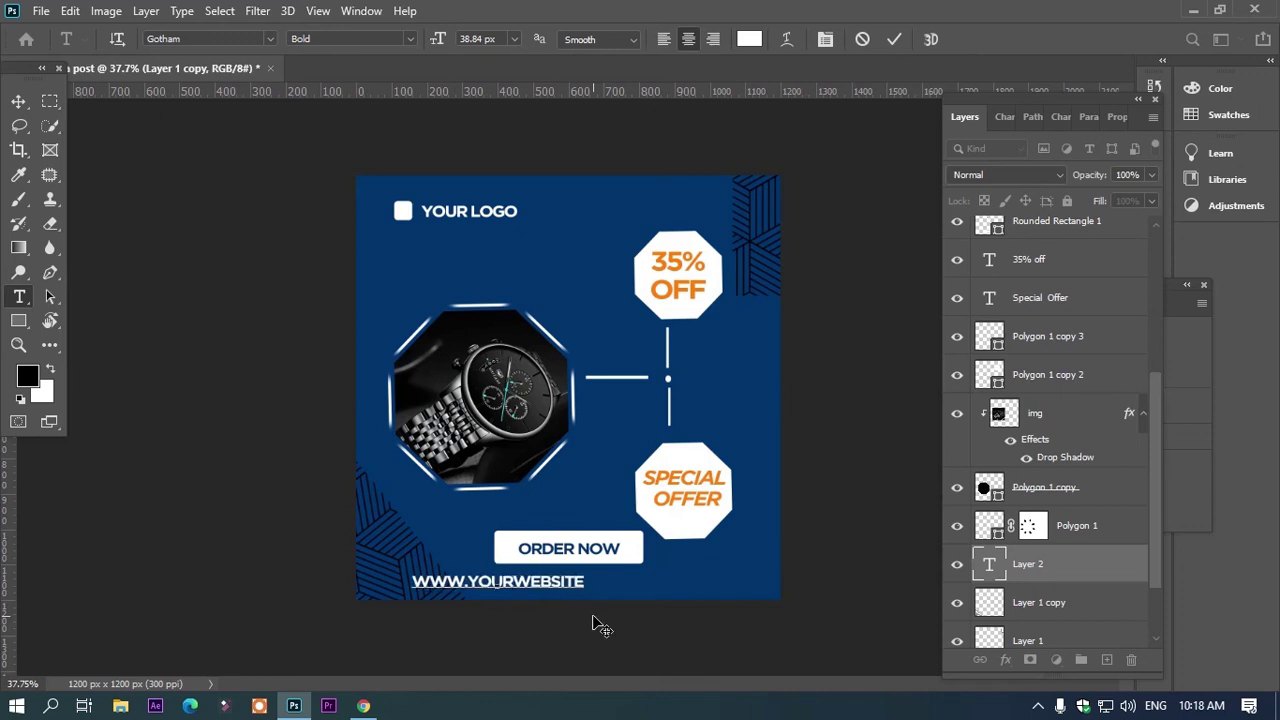
pyautogui.write('.com')
# Make the website text Gotham Medium at about 19.84 px, centred under ORDER NOW
pyautogui.hotkey('ctrl', 'a')
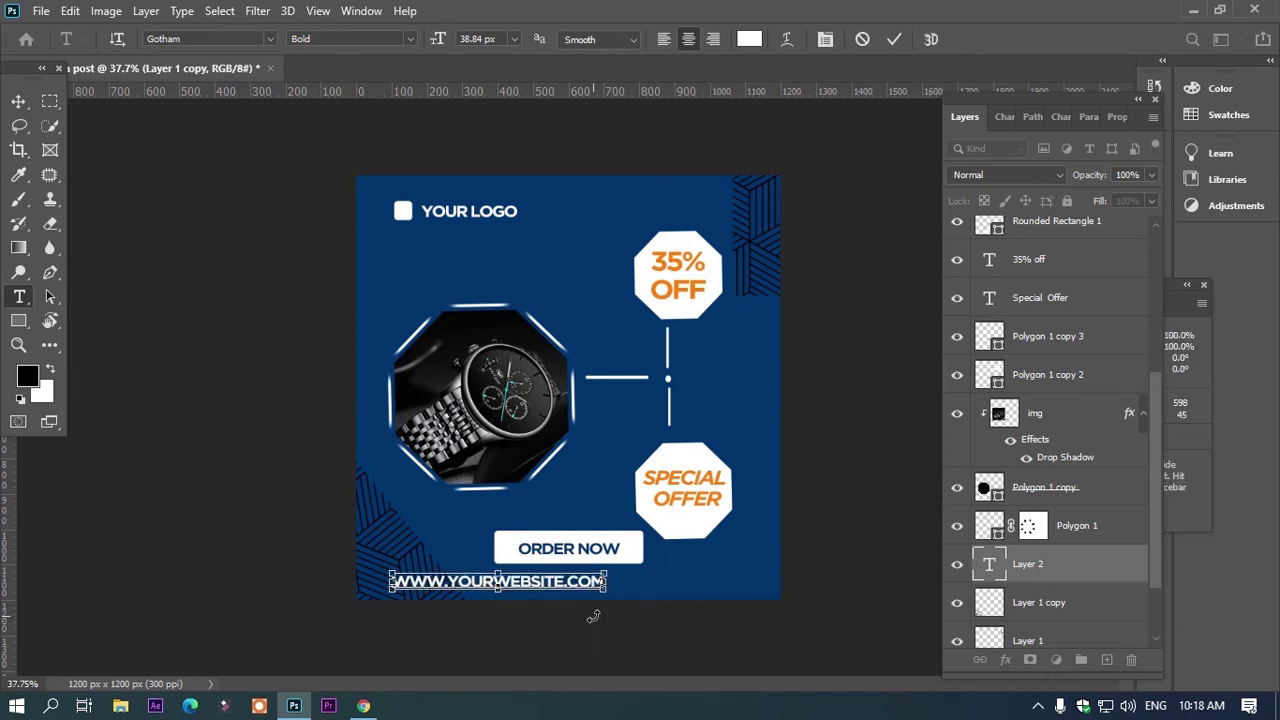
pyautogui.moveTo(440, 40); pyautogui.dragTo(418, 45)
pyautogui.click(410, 39)
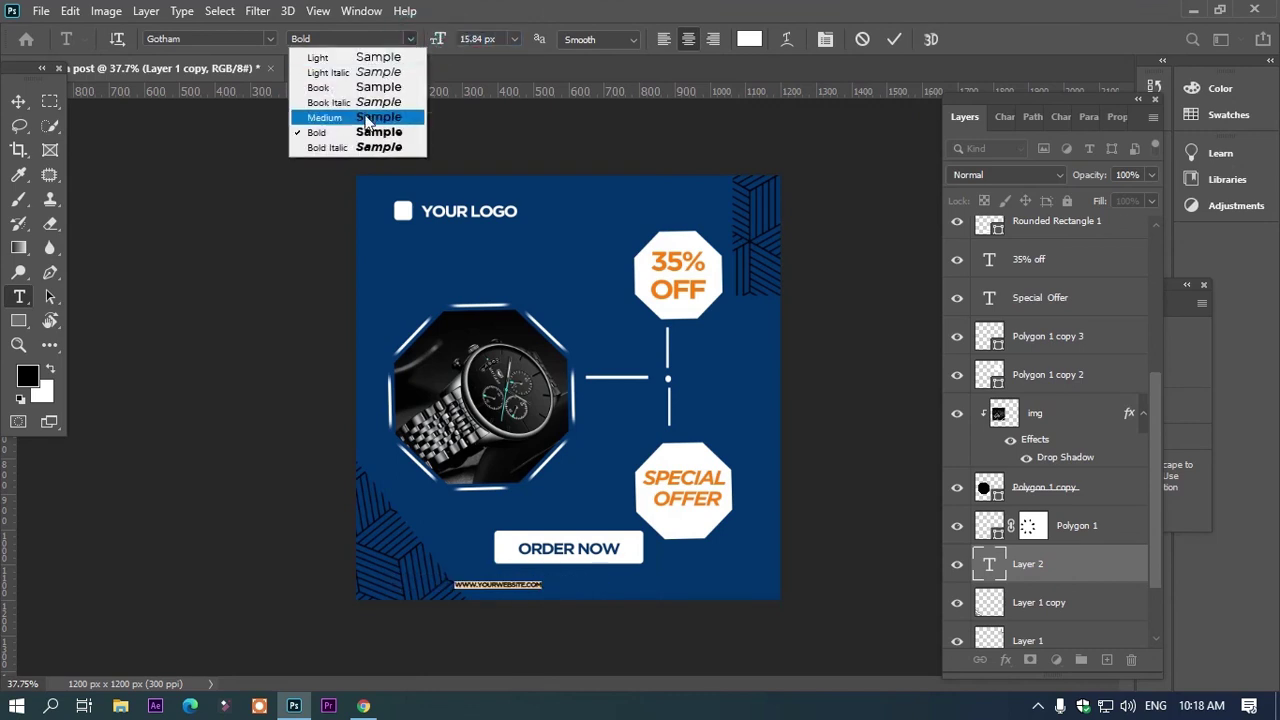
pyautogui.click(366, 115)
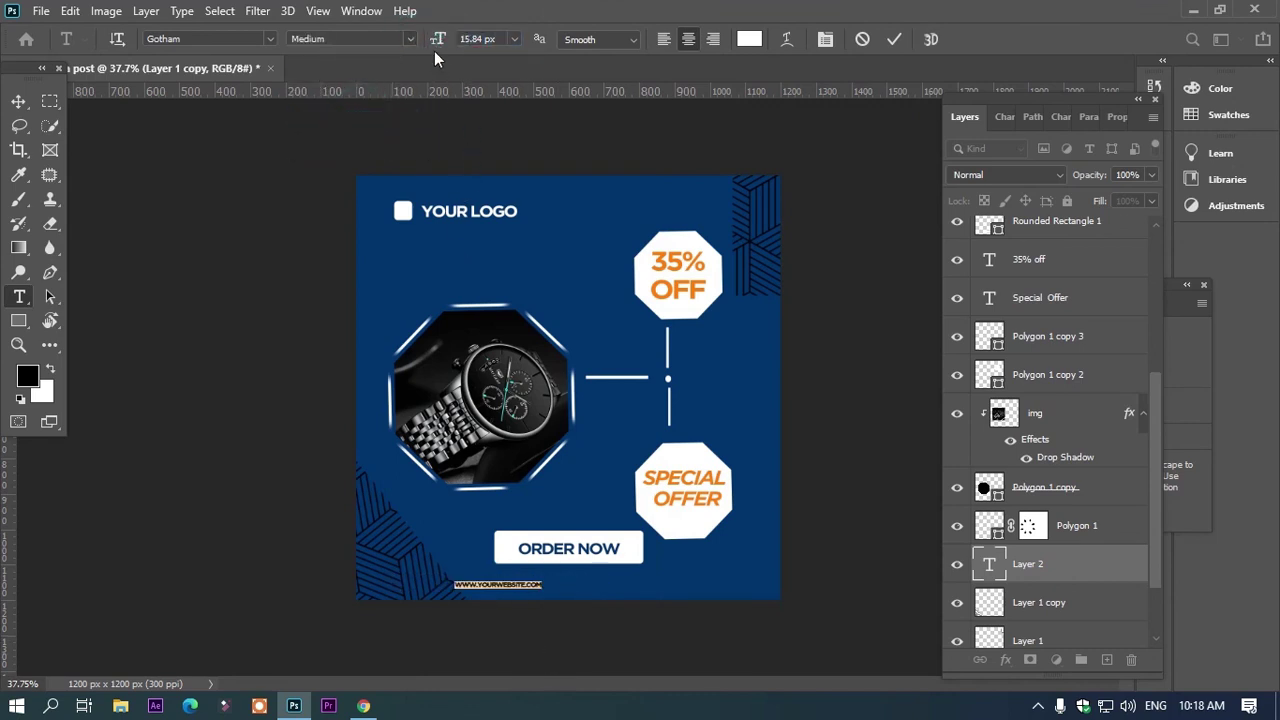
pyautogui.moveTo(437, 39); pyautogui.dragTo(447, 39)
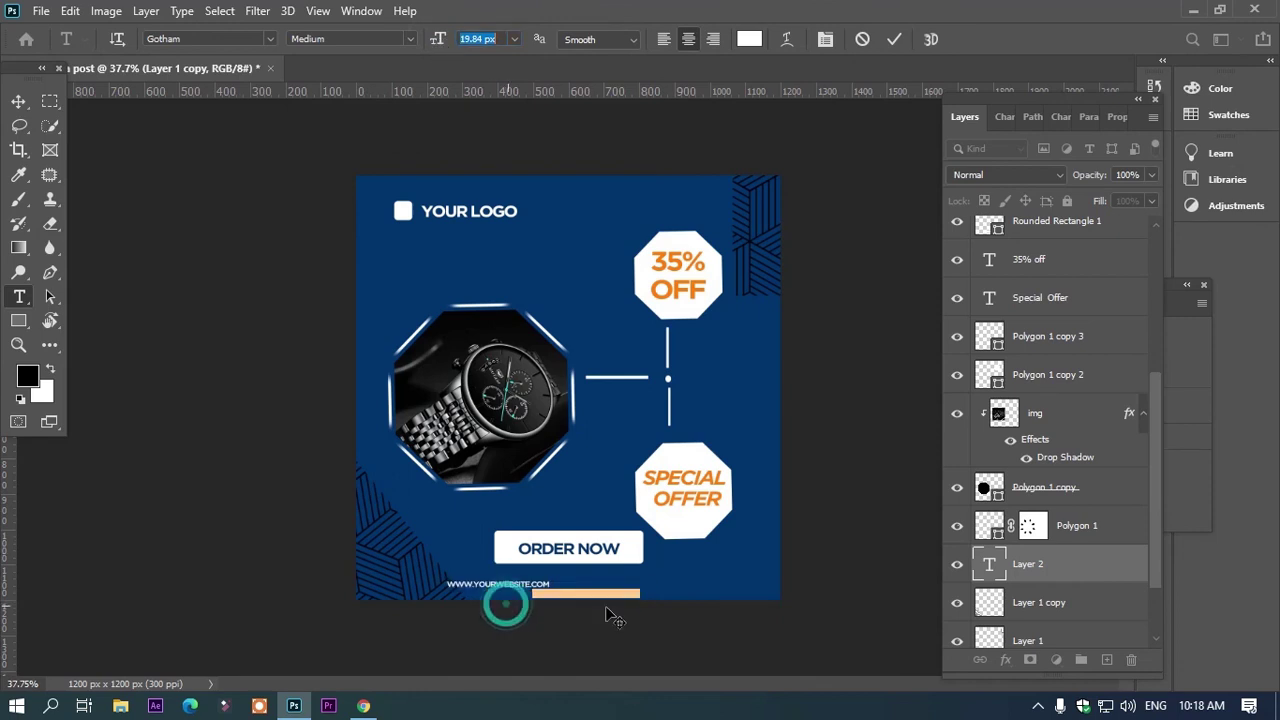
pyautogui.moveTo(583, 606); pyautogui.dragTo(577, 598)
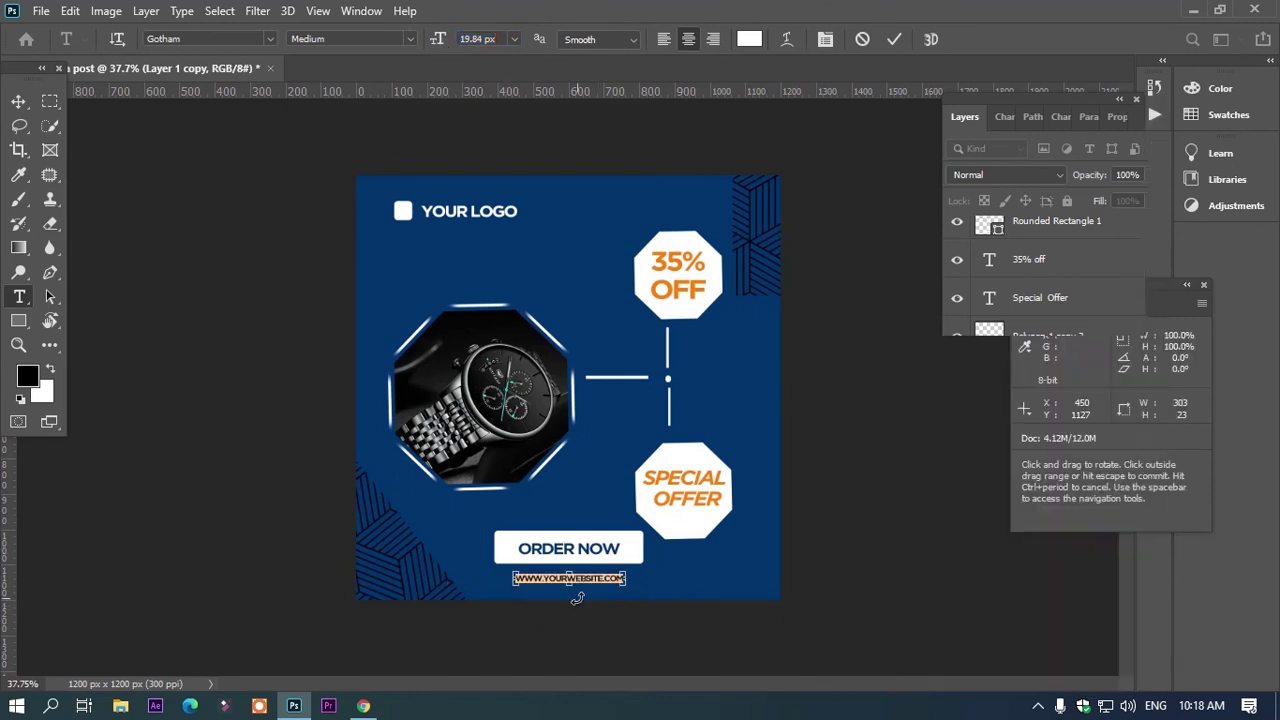
# Set the website text's letter tracking to 315
pyautogui.hotkey('ctrl', 't')
pyautogui.click(1065, 199)
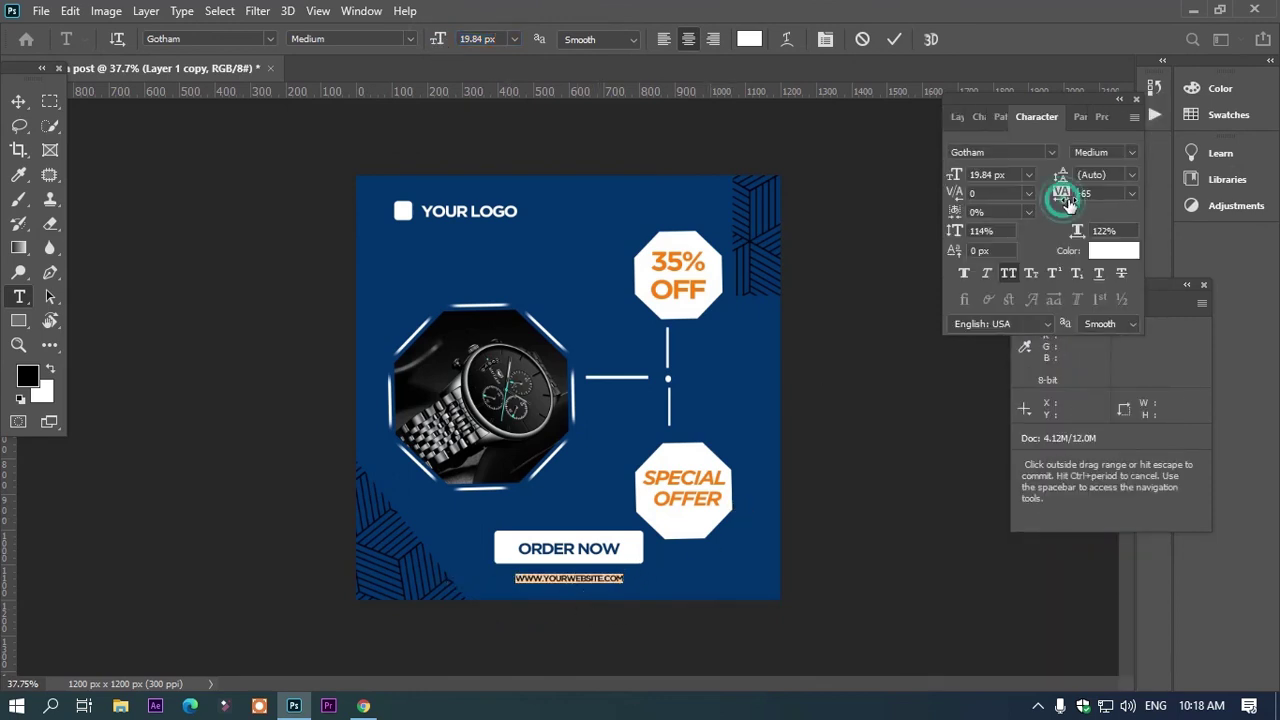
pyautogui.moveTo(1065, 199); pyautogui.dragTo(1090, 198)
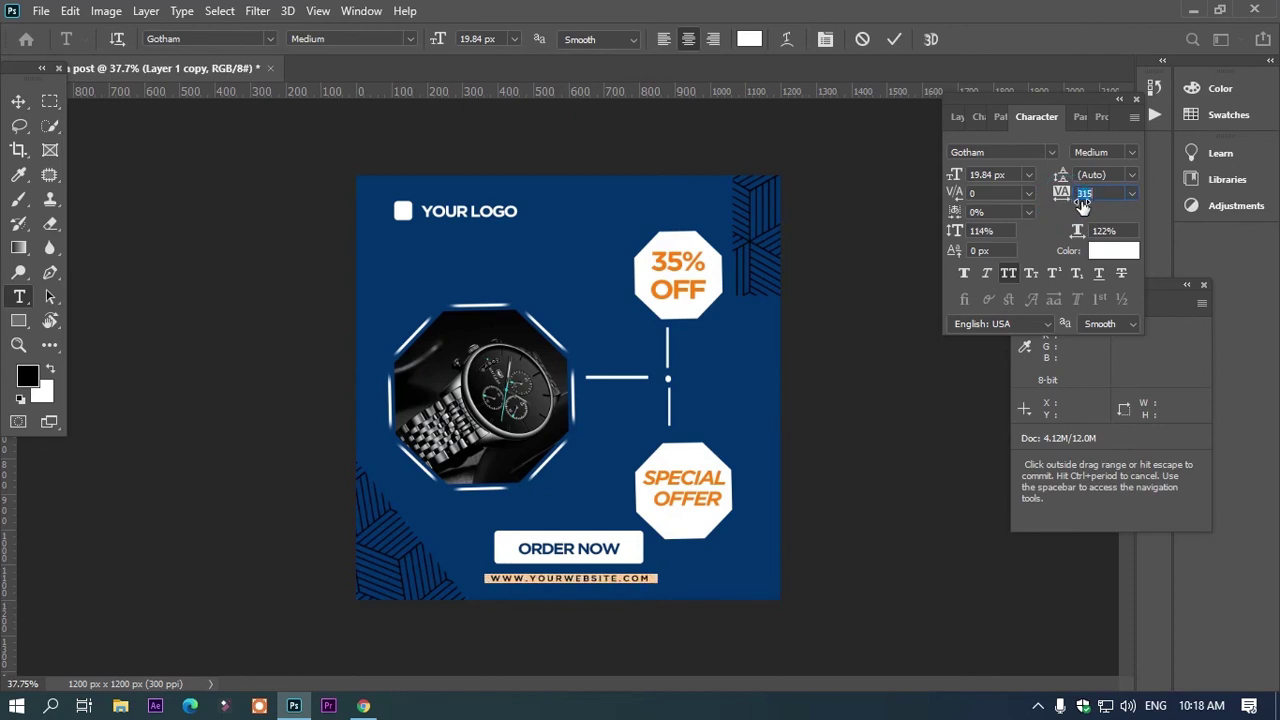
pyautogui.click(17, 102)
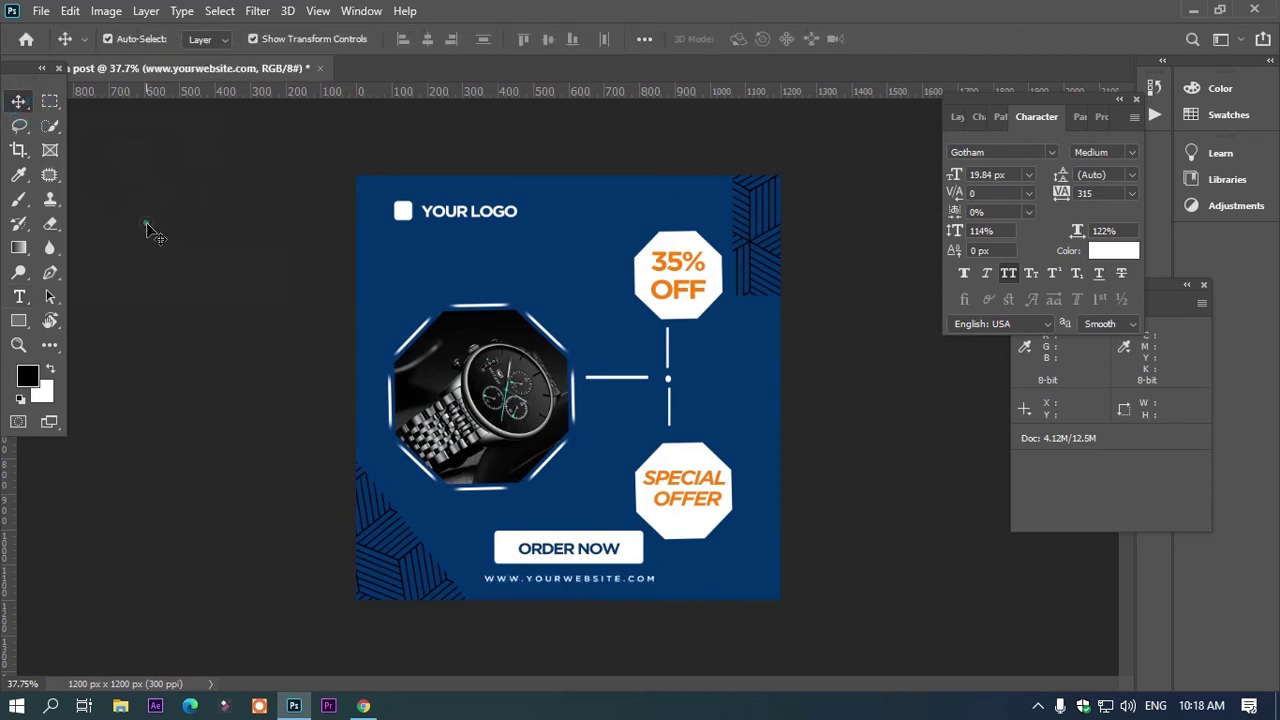
# Duplicate the corner pattern into the top-left corner, rotated about -50°
pyautogui.click(398, 558)
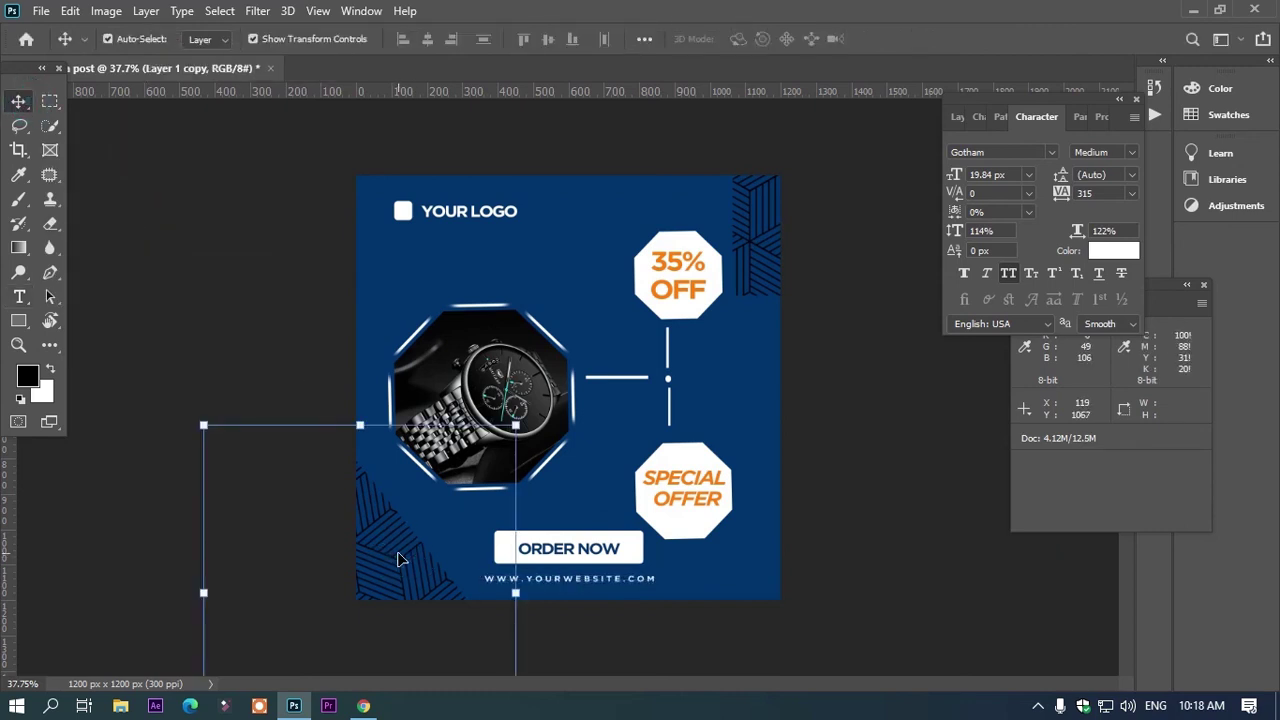
pyautogui.moveTo(398, 558)
pyautogui.mouseDown()
pyautogui.moveTo(330, 90)
pyautogui.moveTo(474, 275)
pyautogui.moveTo(476, 298)
pyautogui.mouseUp()
pyautogui.hotkey('ctrl', 't')
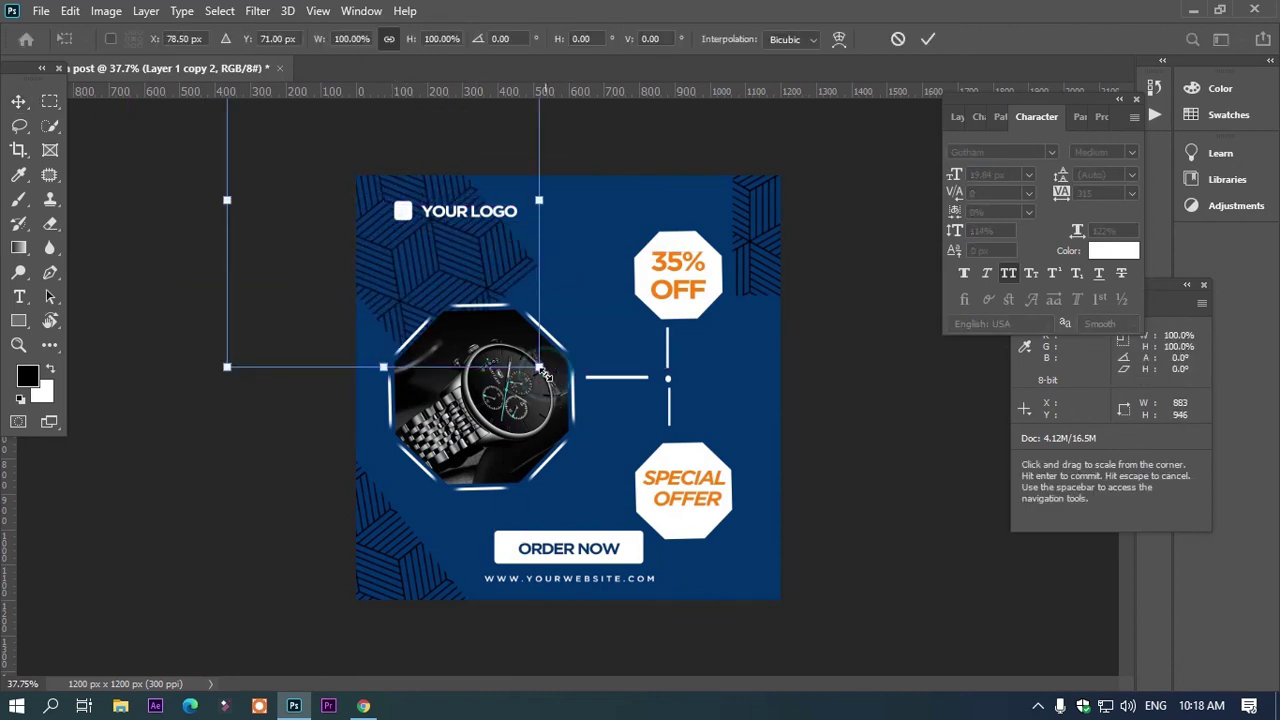
pyautogui.moveTo(543, 374); pyautogui.dragTo(703, 213)
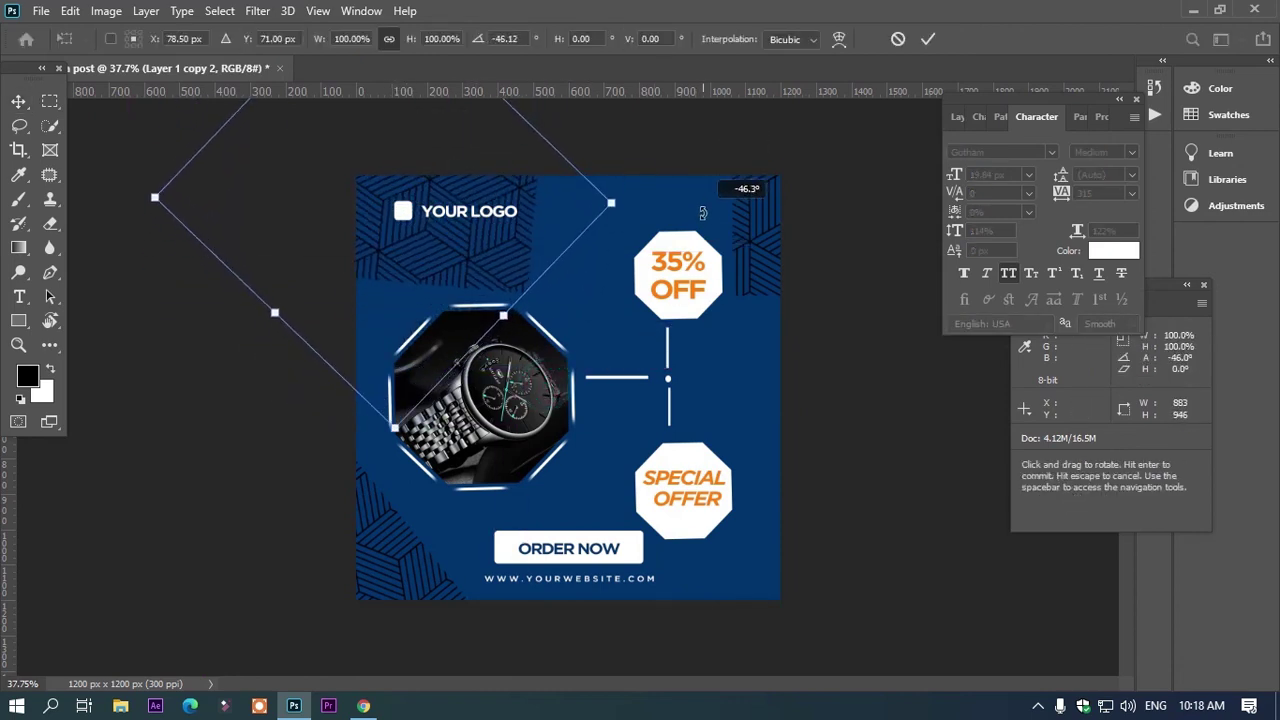
pyautogui.moveTo(703, 213); pyautogui.dragTo(695, 188)
pyautogui.moveTo(484, 188); pyautogui.dragTo(497, 133)
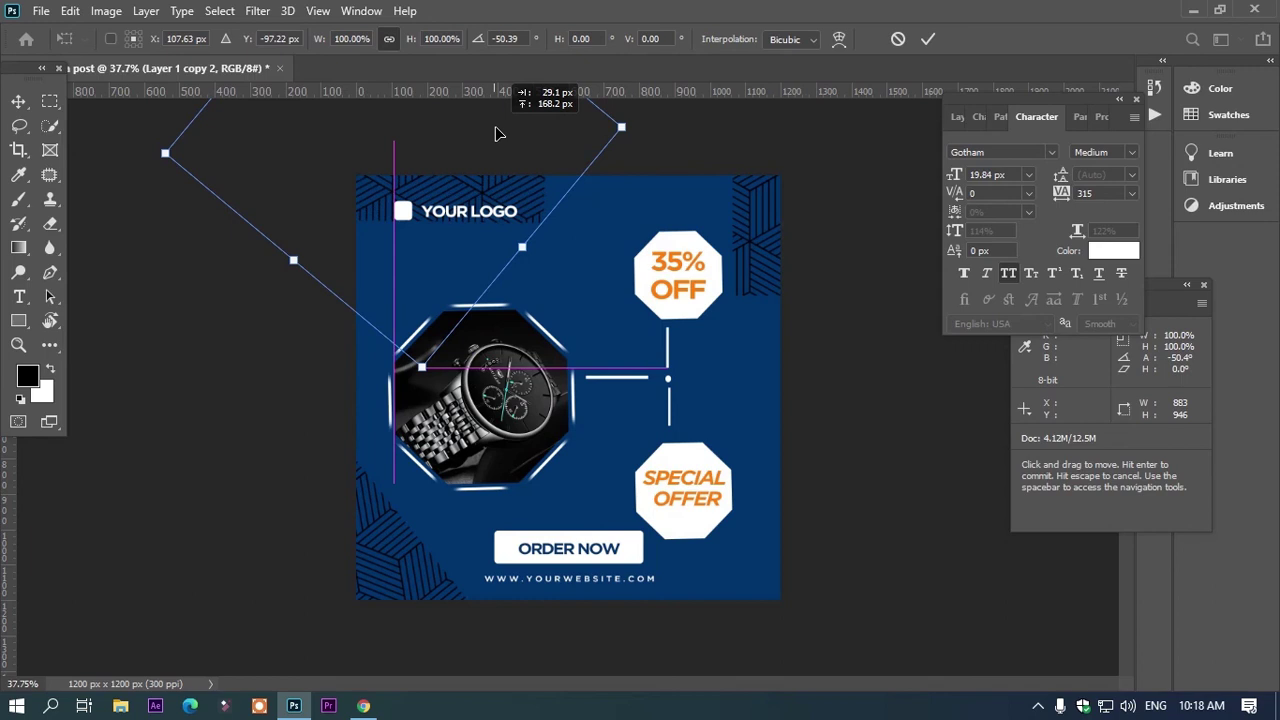
pyautogui.press('Return')
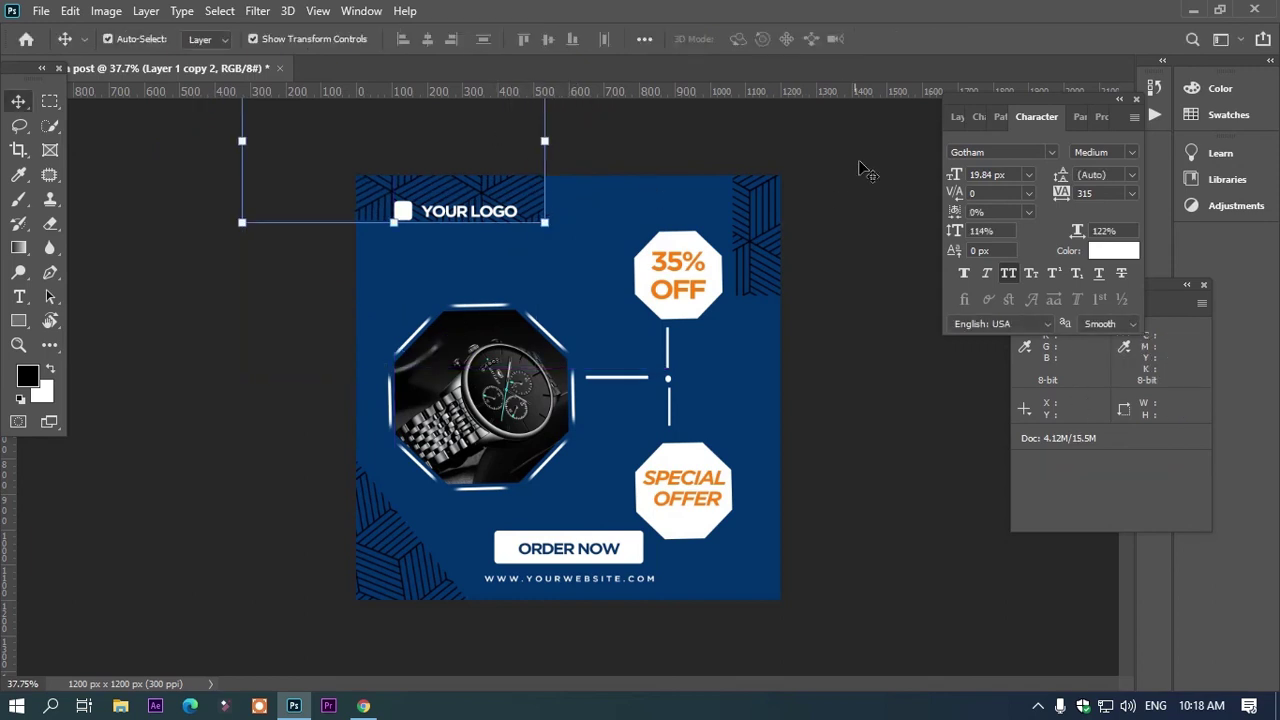
# Set the top-left pattern copy to 34% fill and 77% opacity
pyautogui.press('F7')
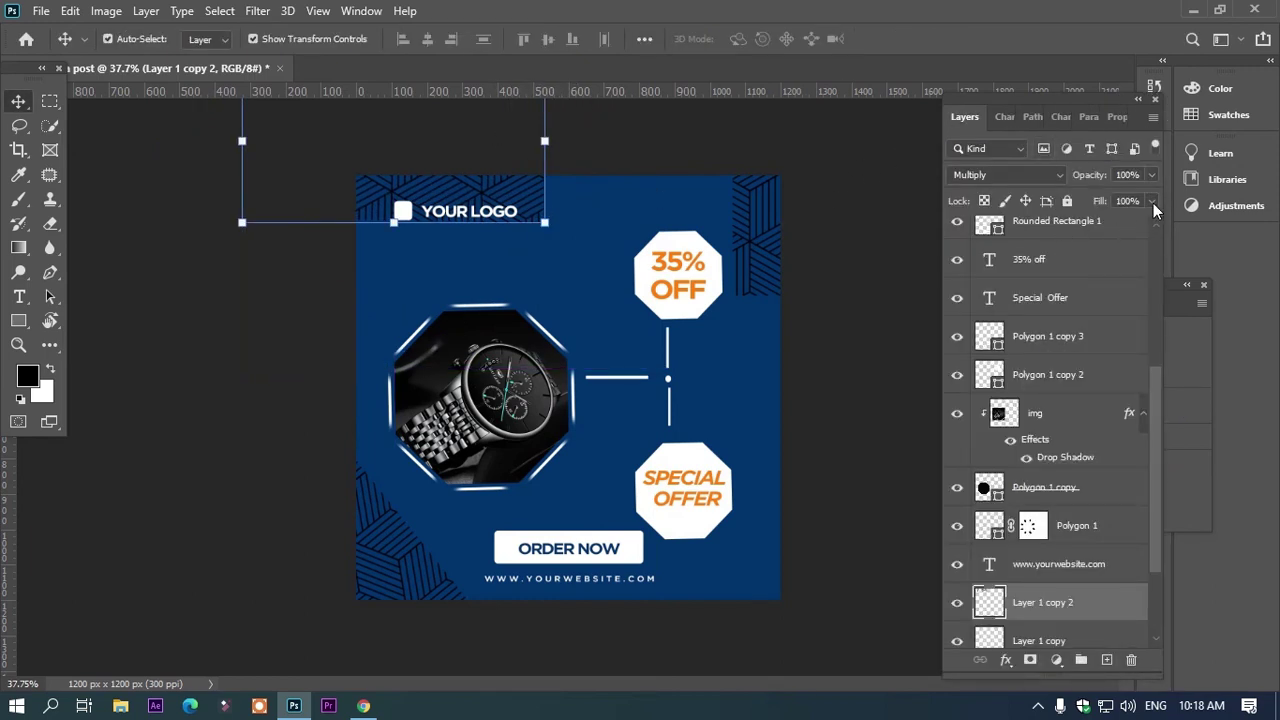
pyautogui.click(1151, 201)
pyautogui.moveTo(1148, 224)
pyautogui.mouseDown()
pyautogui.moveTo(1093, 225)
pyautogui.moveTo(1130, 198)
pyautogui.mouseUp()
pyautogui.click(1152, 175)
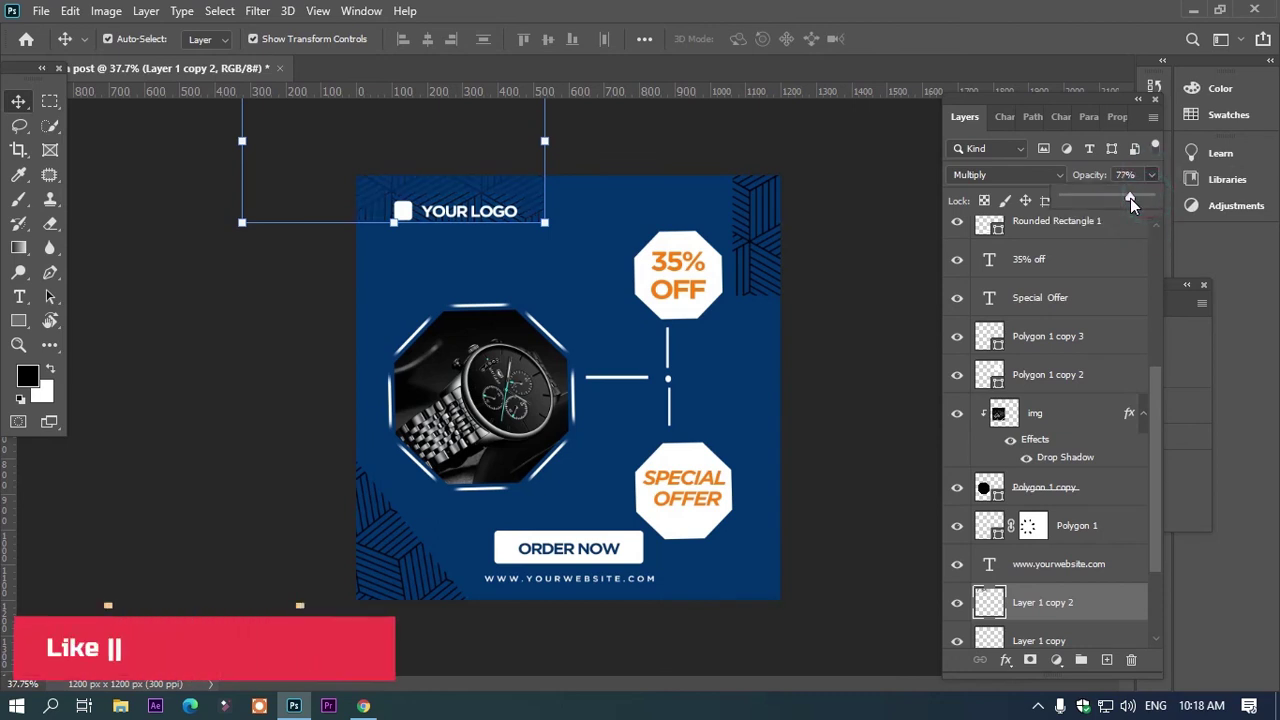
pyautogui.click(892, 388)
pyautogui.scroll(-2, 704, 387)
pyautogui.scroll(-1, 706, 387)
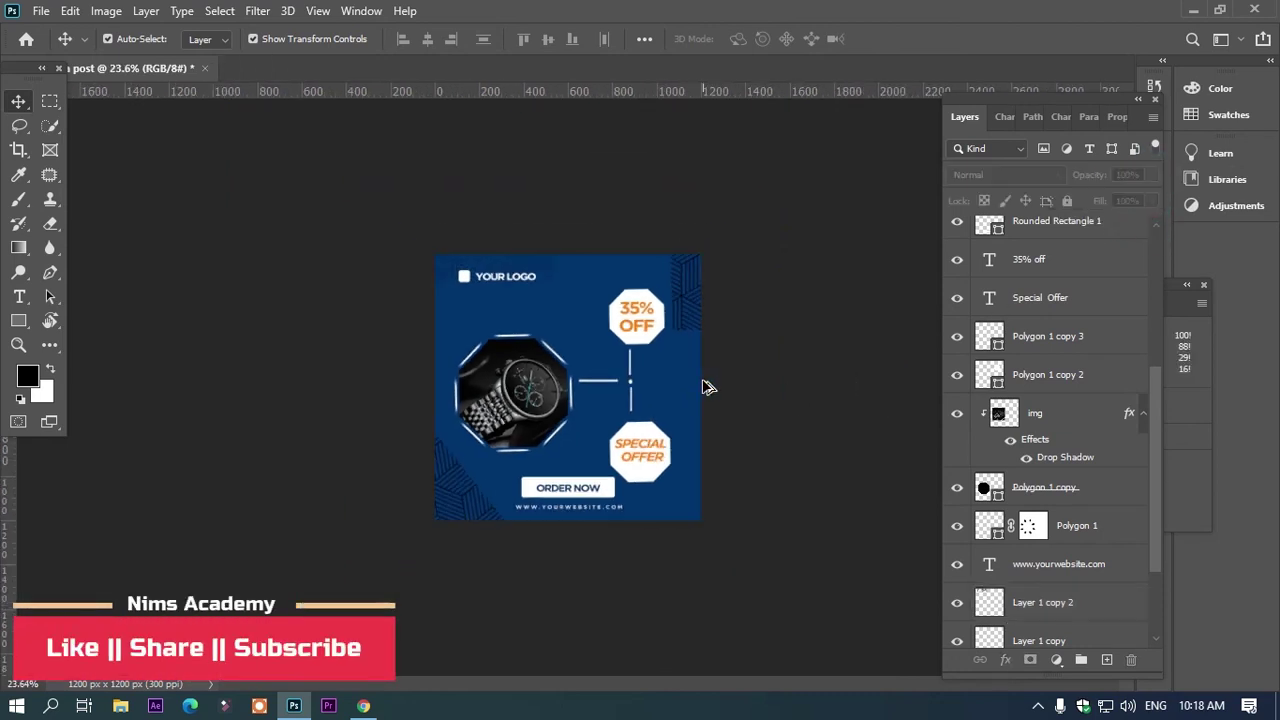
pyautogui.scroll(1, 690, 392)
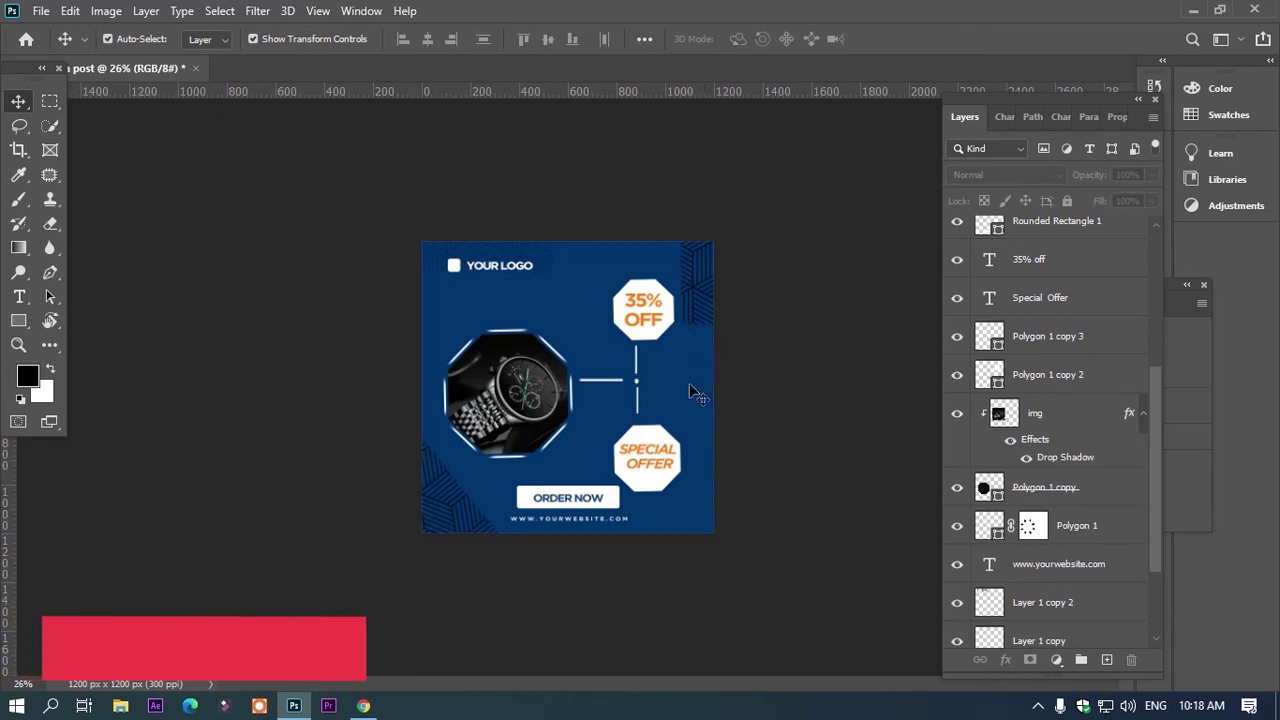